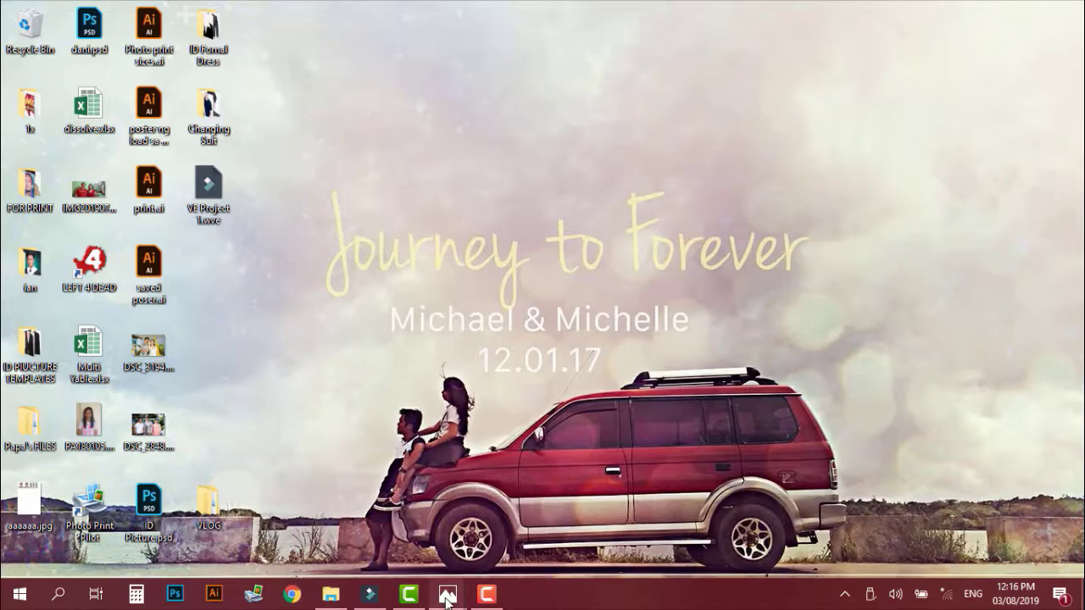
# Step: Bring up the two open portrait photos and arrange them side by side to compare the original with the makeup version
pyautogui.moveTo(447, 593)
pyautogui.click(413, 542)
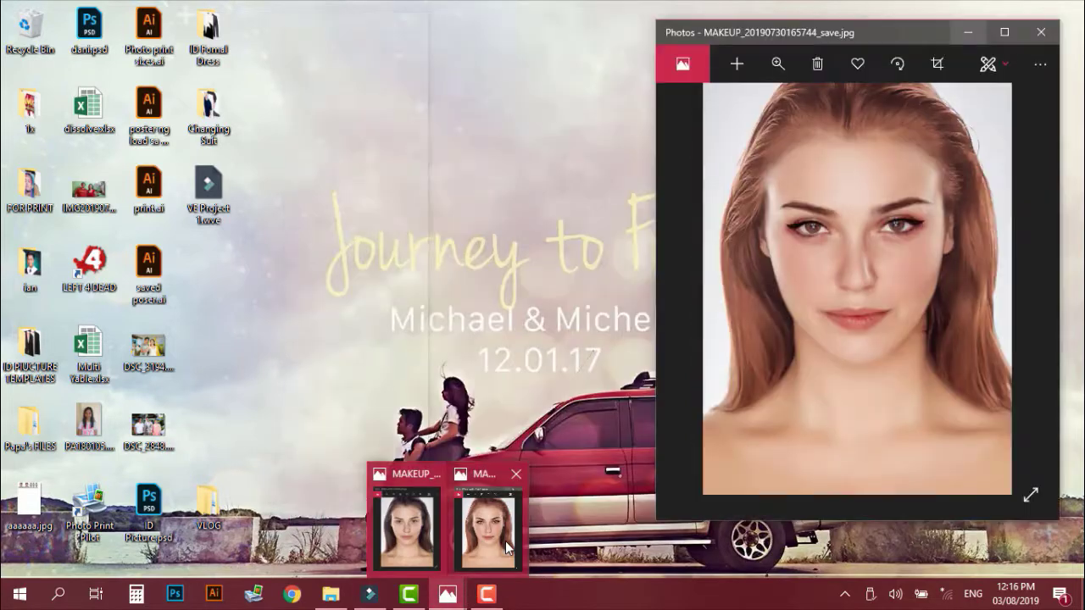
pyautogui.click(506, 540)
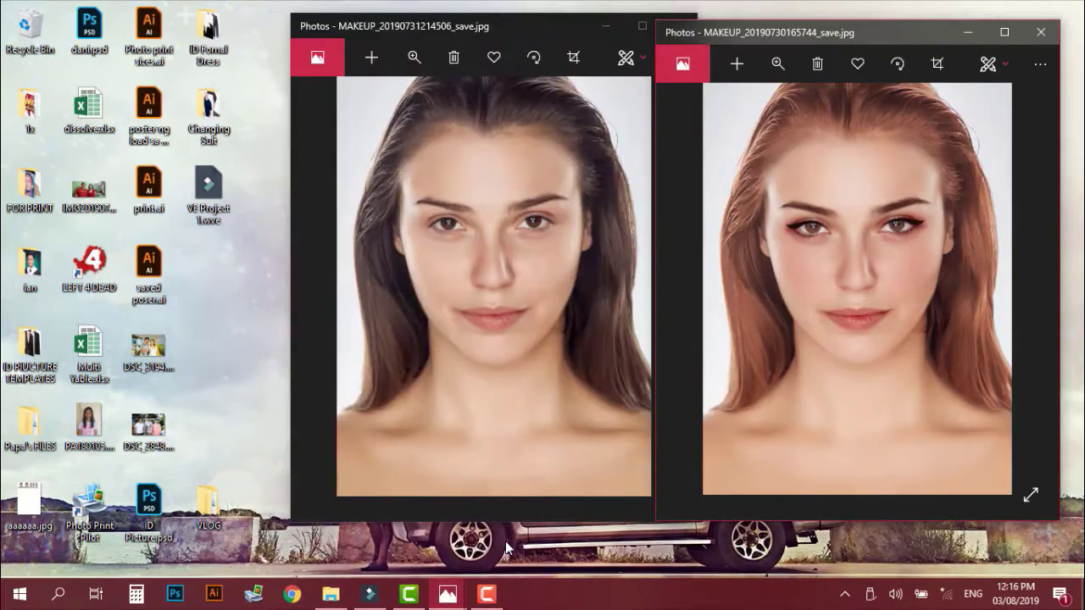
pyautogui.click(269, 202)
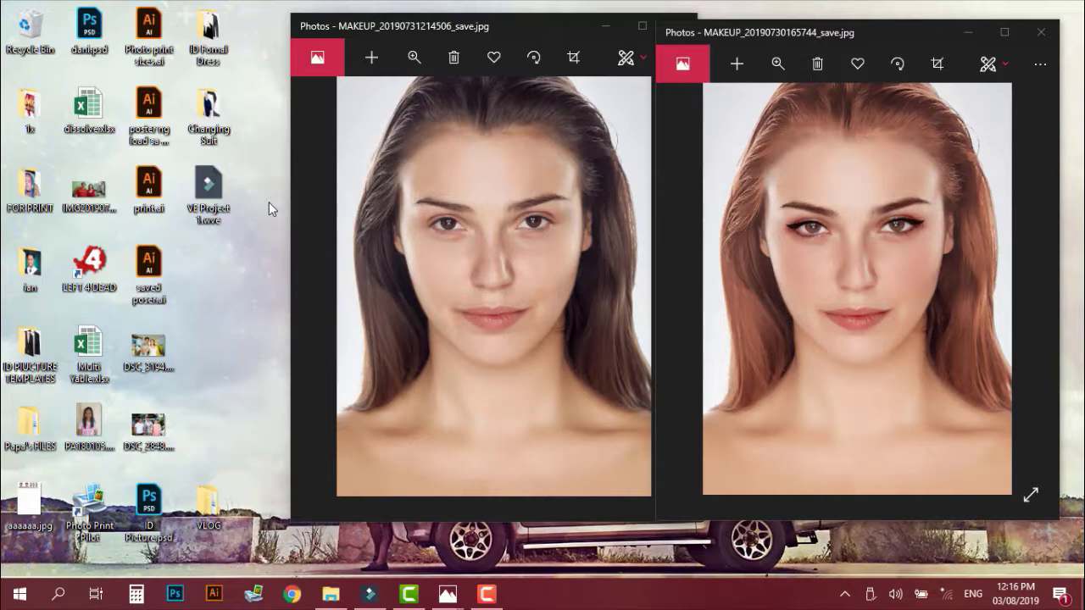
pyautogui.moveTo(1060, 19); pyautogui.dragTo(1081, 8)
pyautogui.click(263, 75)
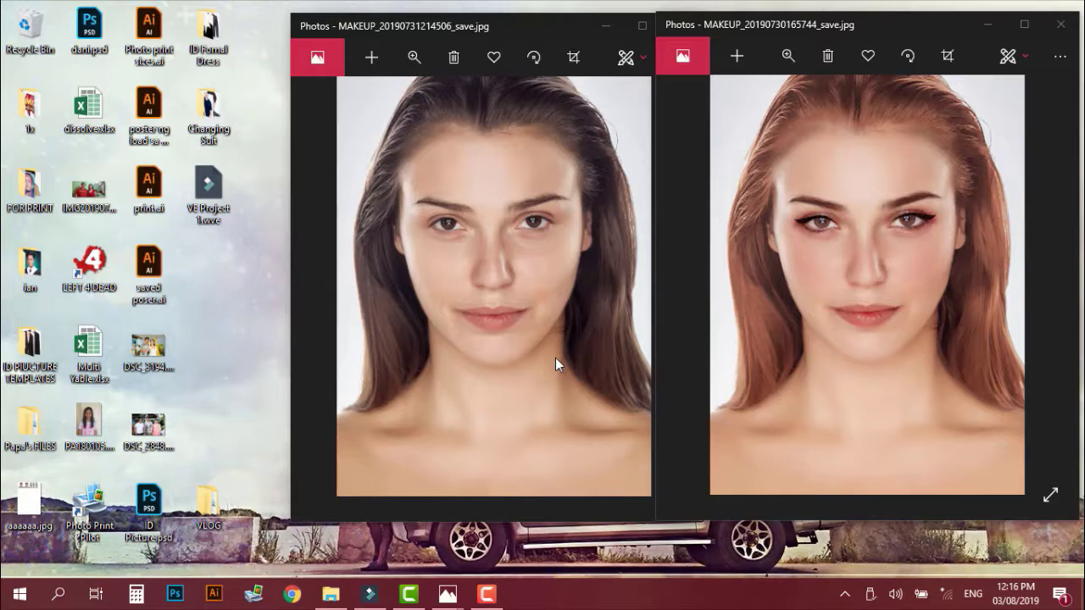
pyautogui.click(176, 597)
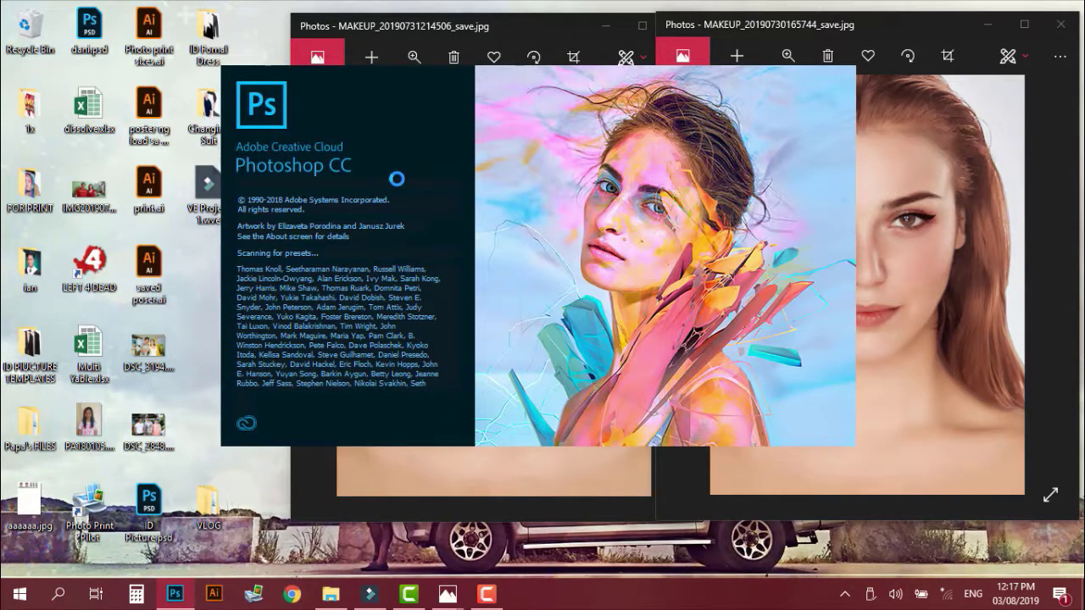
pyautogui.click(329, 597)
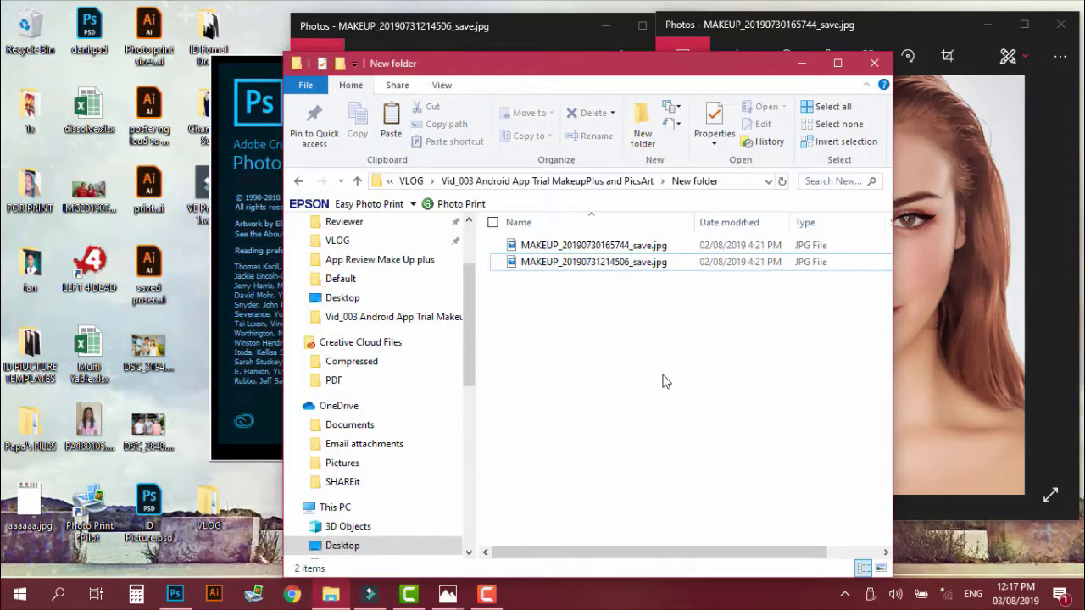
pyautogui.scroll(4, 666, 381)
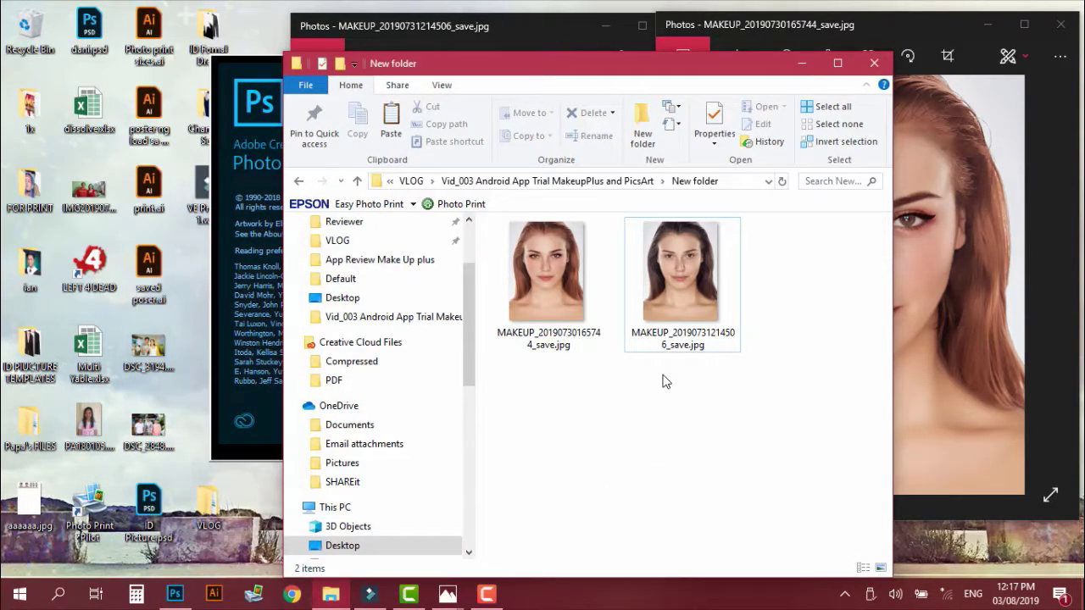
pyautogui.click(545, 293)
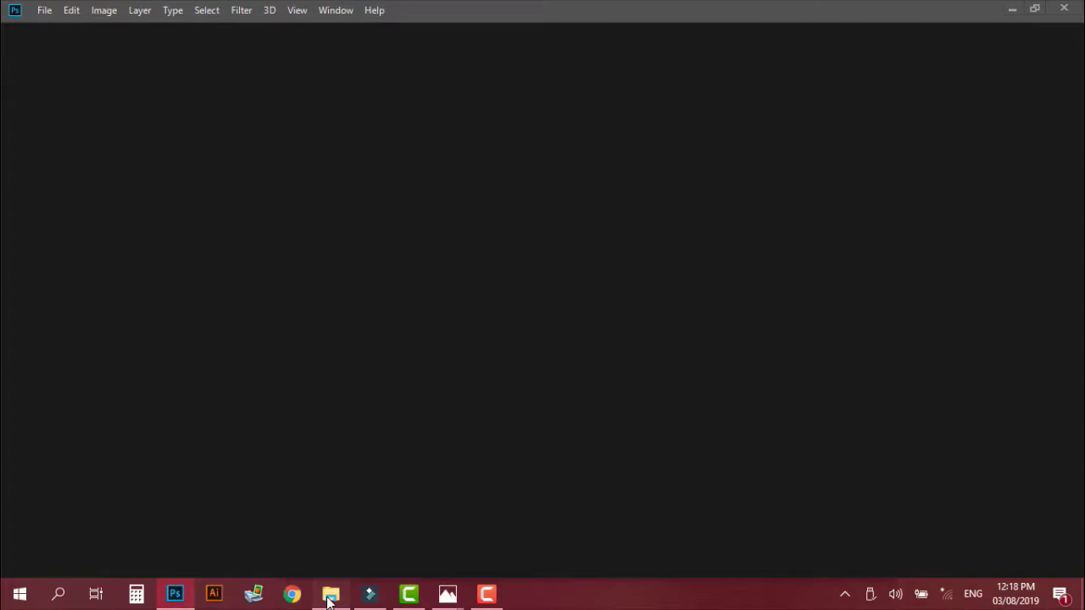
pyautogui.click(330, 594)
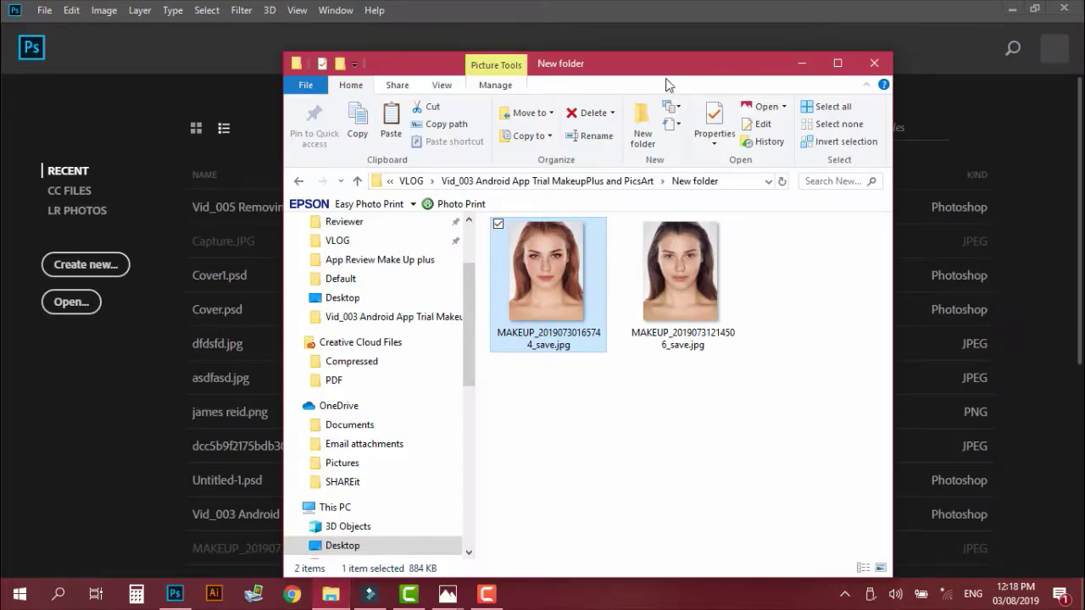
pyautogui.moveTo(651, 64); pyautogui.dragTo(824, 58)
pyautogui.moveTo(724, 284); pyautogui.dragTo(383, 120)
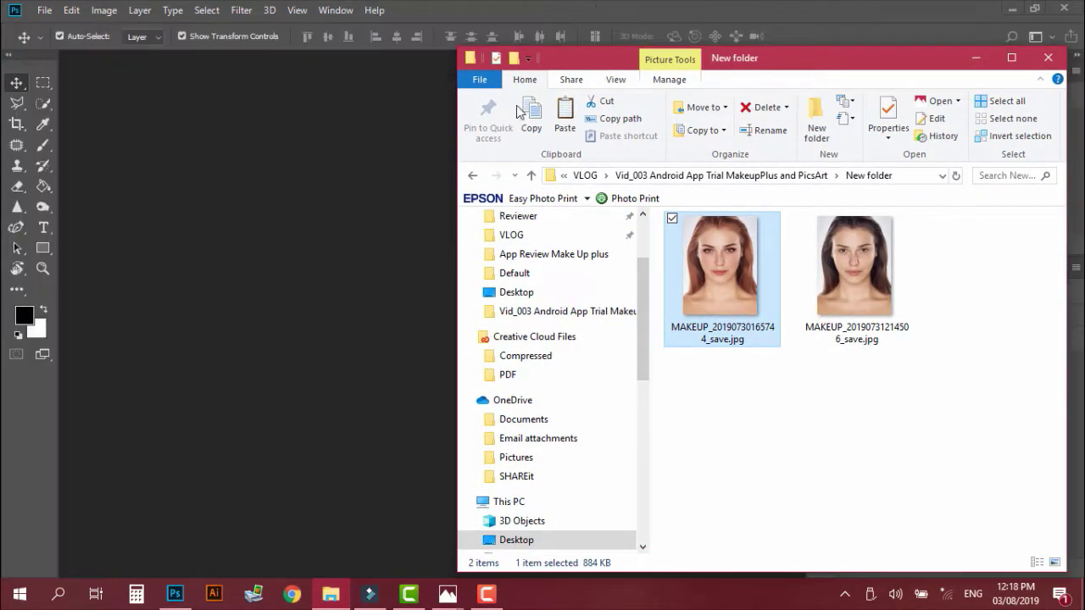
pyautogui.click(971, 59)
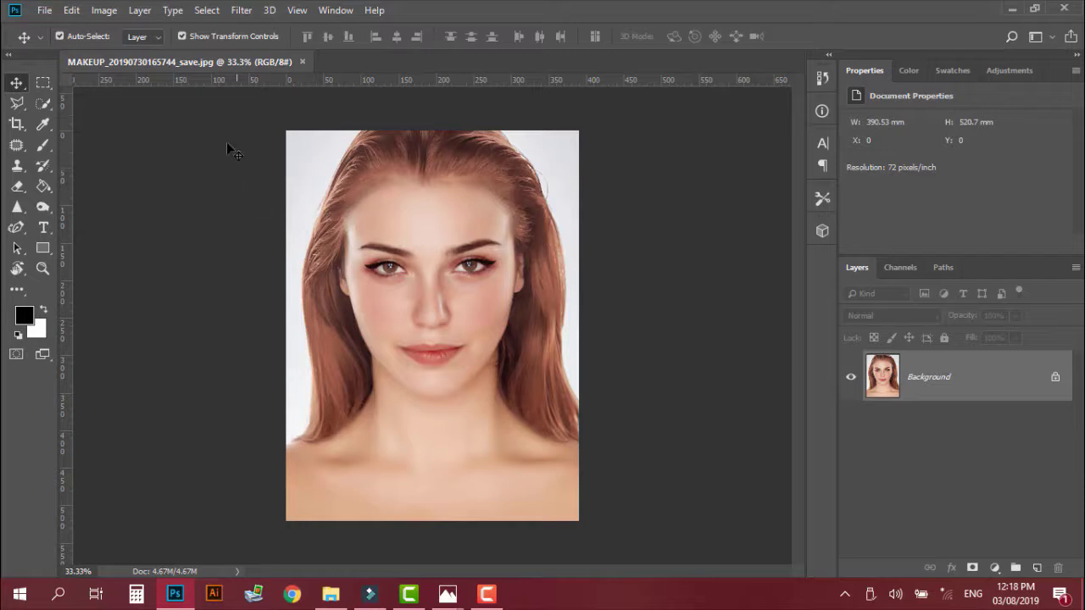
# Step: Select the woman automatically with the Quick Selection tool's Select Subject command
pyautogui.click(42, 83)
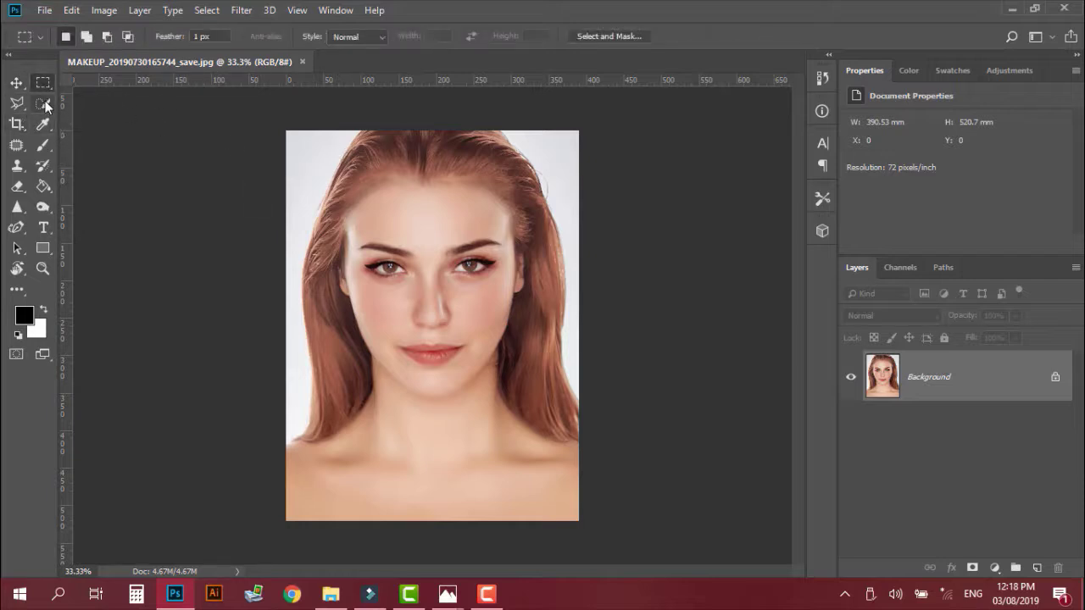
pyautogui.click(44, 103)
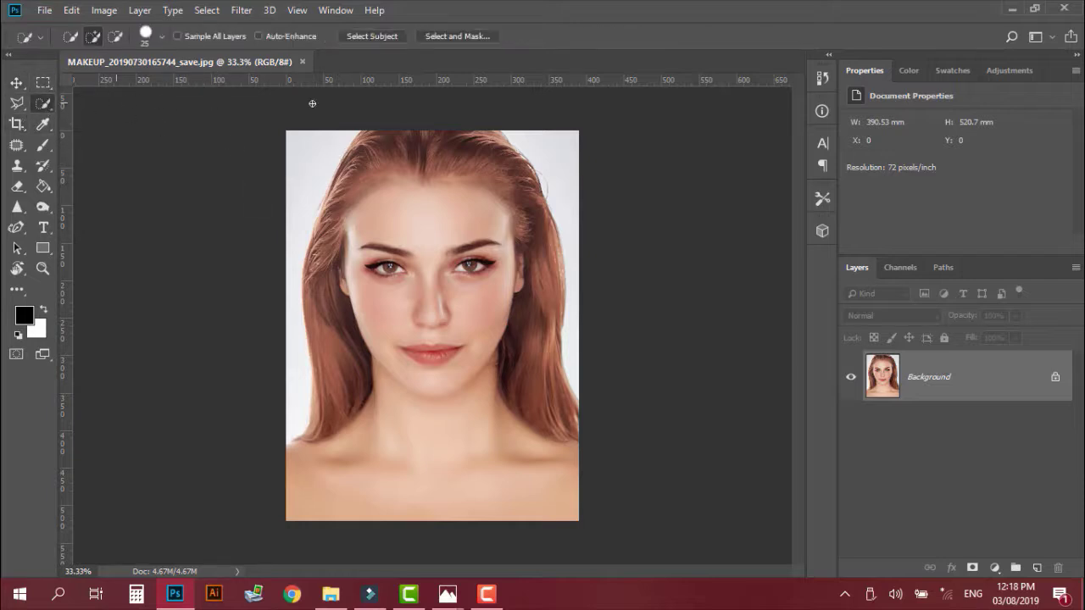
pyautogui.click(354, 37)
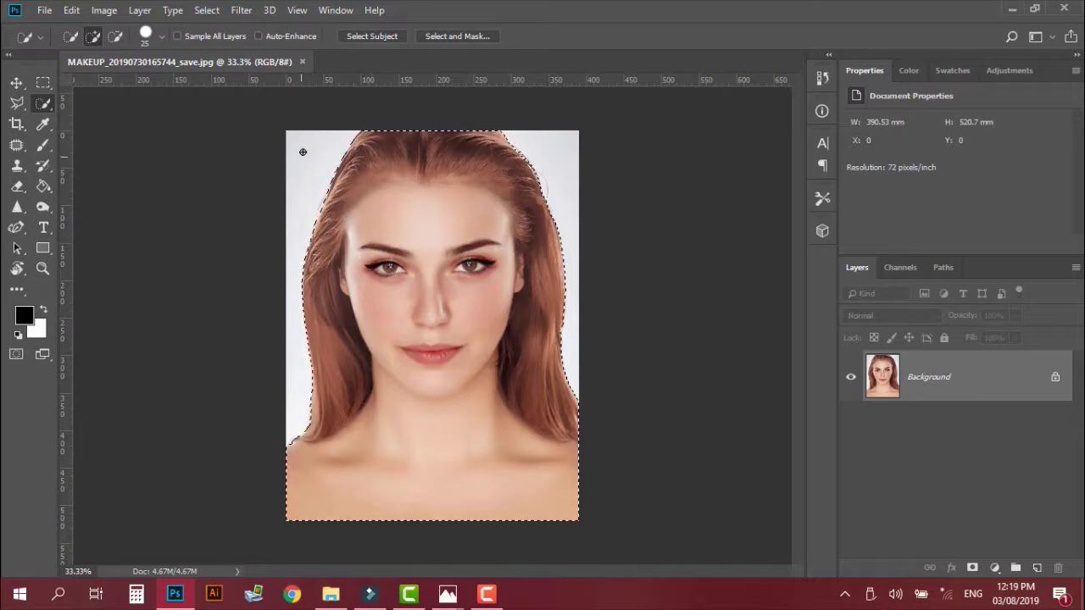
# Step: Unlock the Background layer, then invert the selection and delete the backdrop around the woman
pyautogui.click(1056, 376)
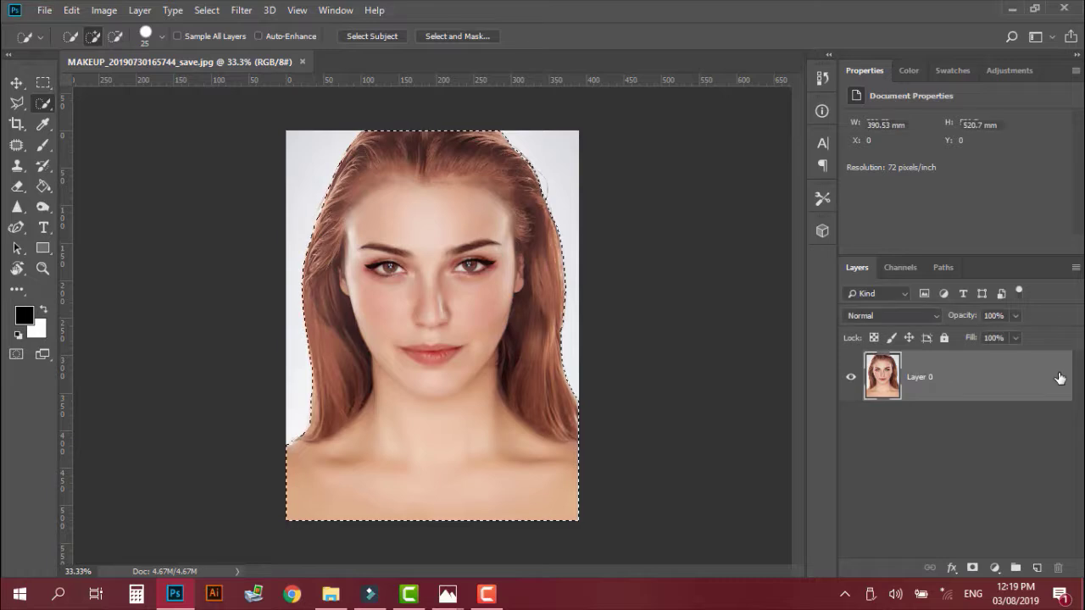
pyautogui.rightClick(326, 166)
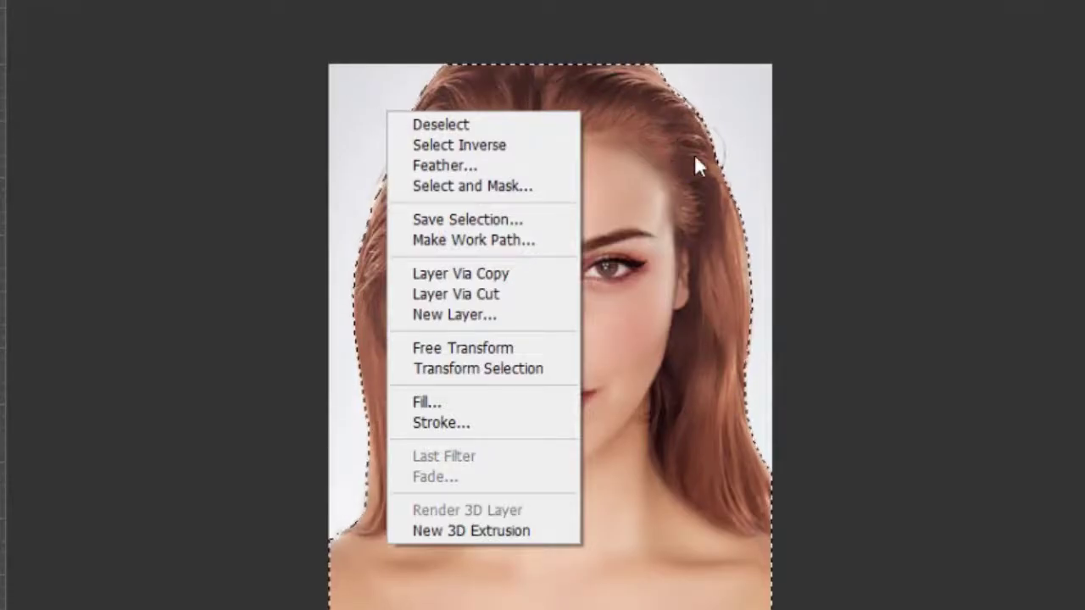
pyautogui.click(534, 174)
pyautogui.rightClick(704, 132)
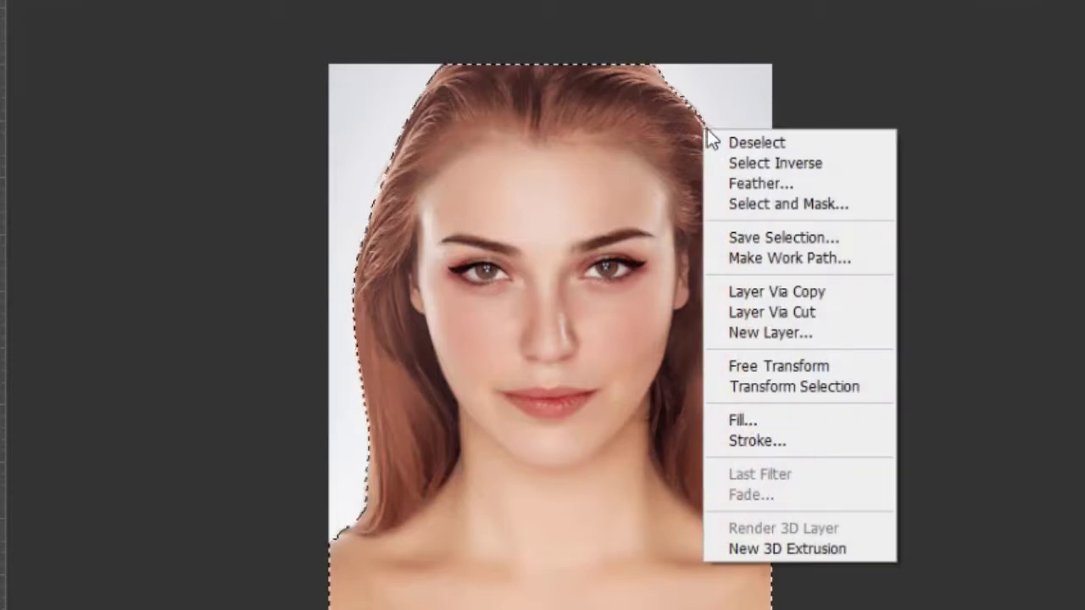
pyautogui.click(757, 164)
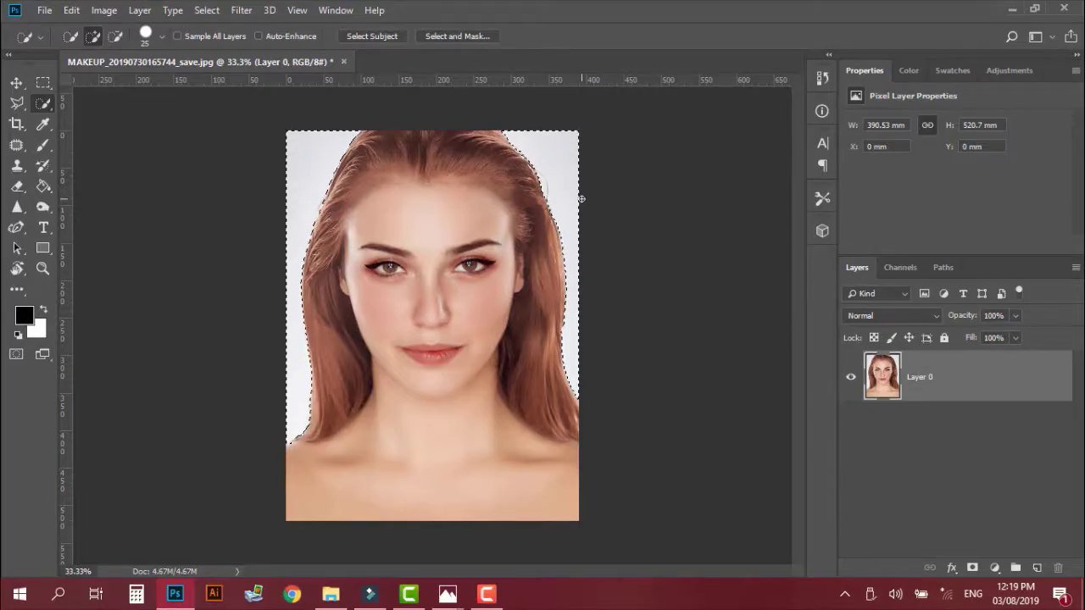
pyautogui.press('Delete')
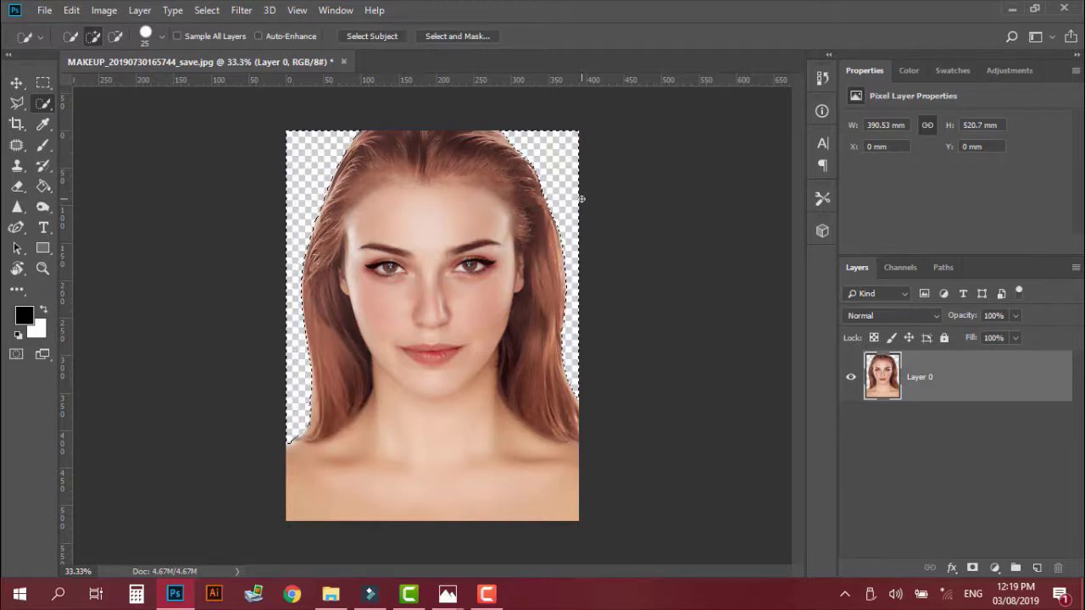
# Step: Clear the selection around the cutout and activate the Move tool
pyautogui.click(43, 83)
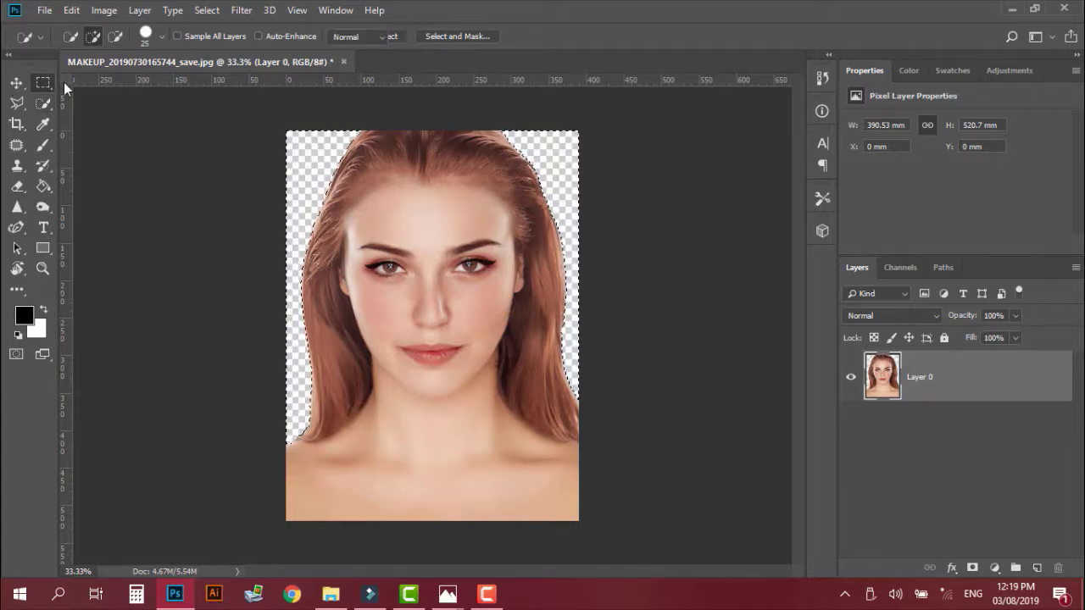
pyautogui.click(346, 152)
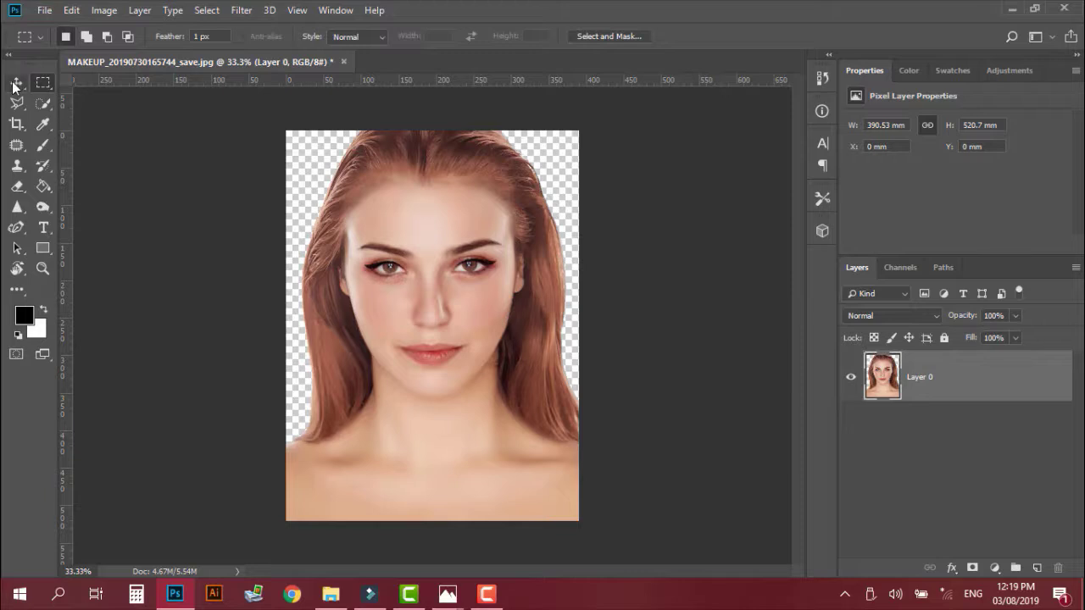
pyautogui.click(17, 83)
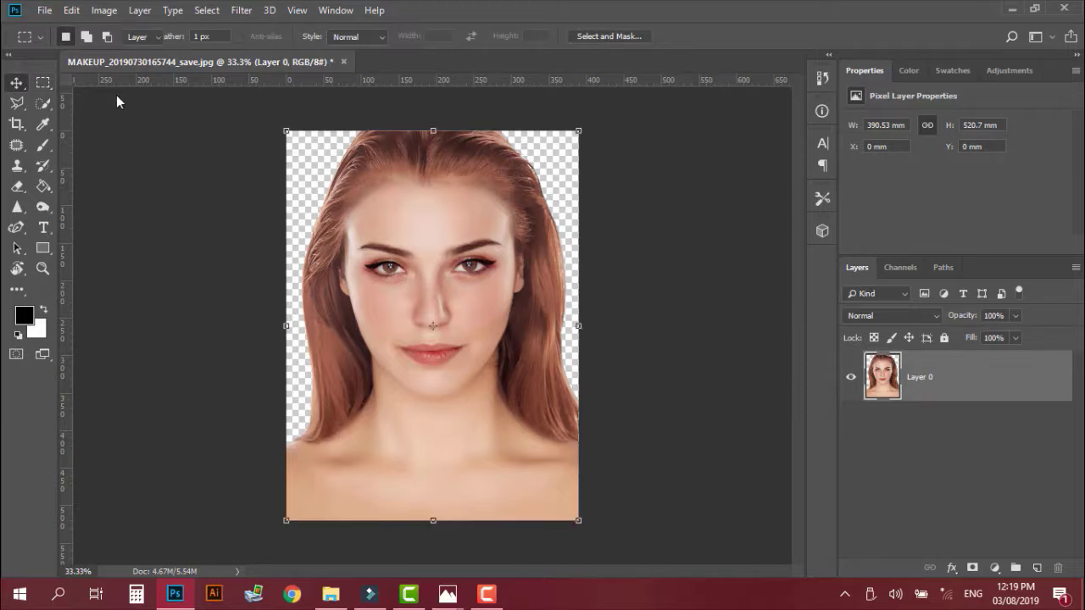
pyautogui.click(634, 240)
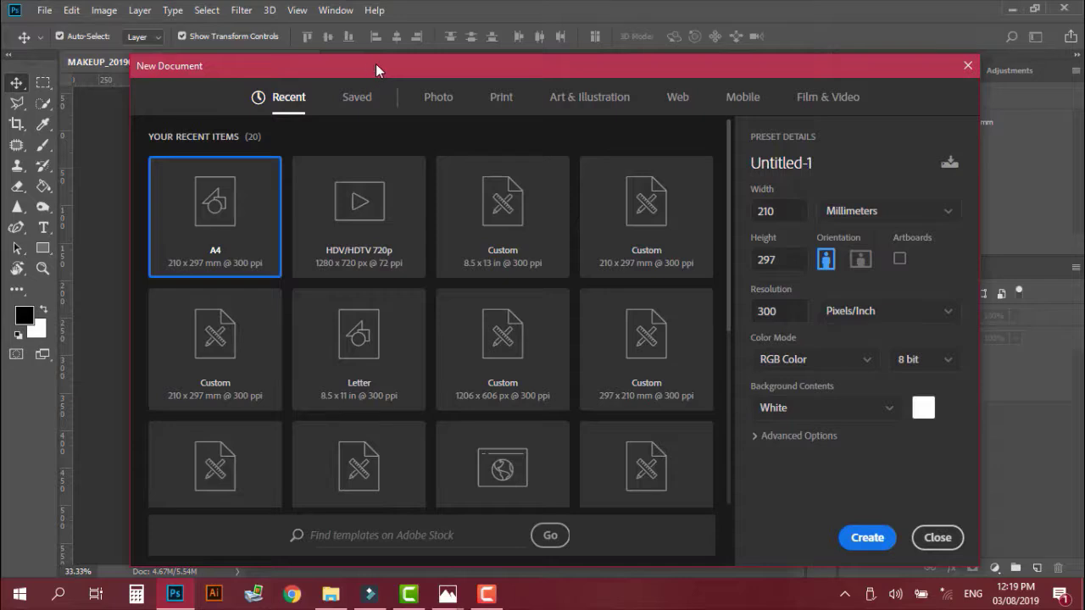
# Step: Create a new document from the Letter print preset, 8.5 x 11 in at 300 ppi with a white background
pyautogui.moveTo(375, 66); pyautogui.dragTo(594, 69)
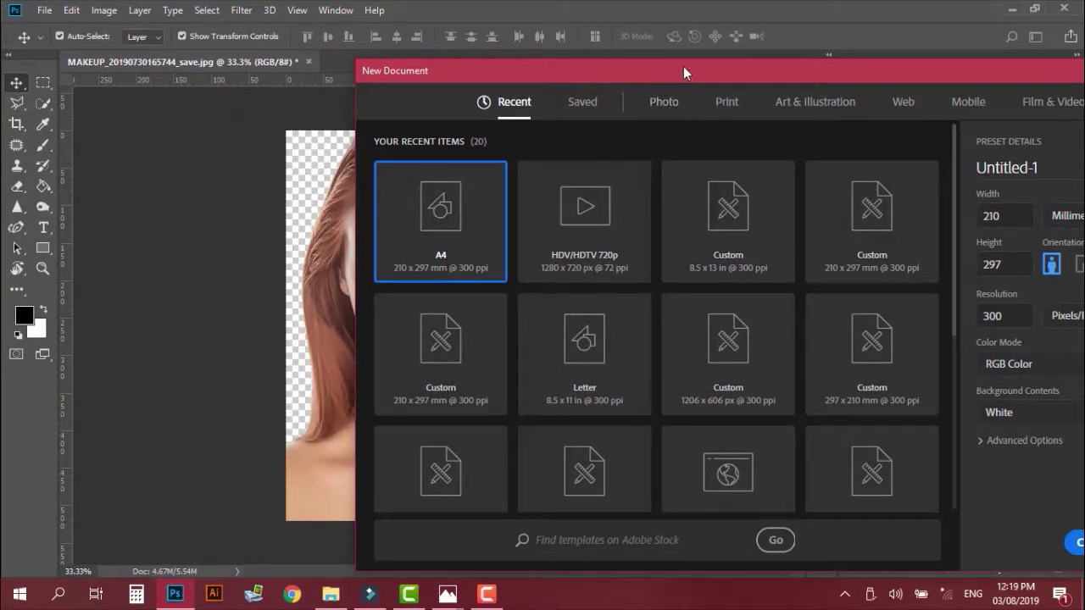
pyautogui.moveTo(683, 66); pyautogui.dragTo(484, 62)
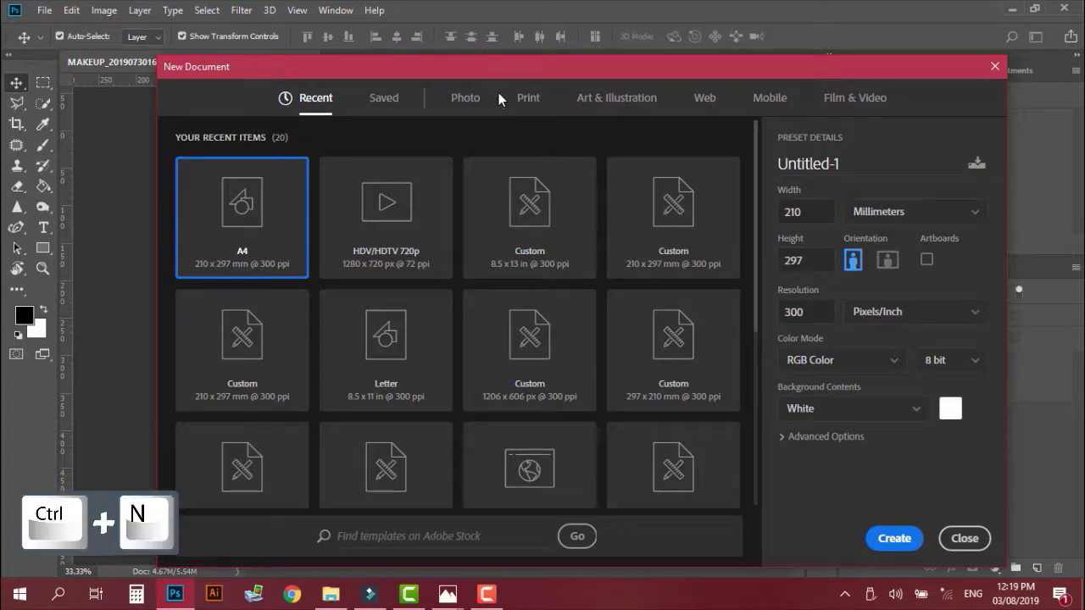
pyautogui.click(451, 102)
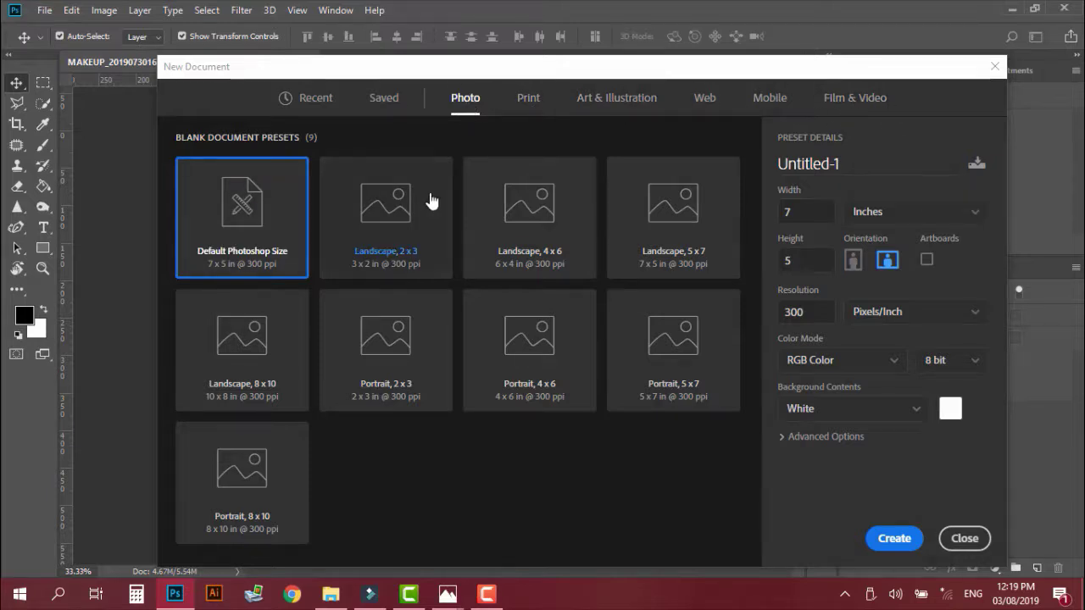
pyautogui.click(525, 106)
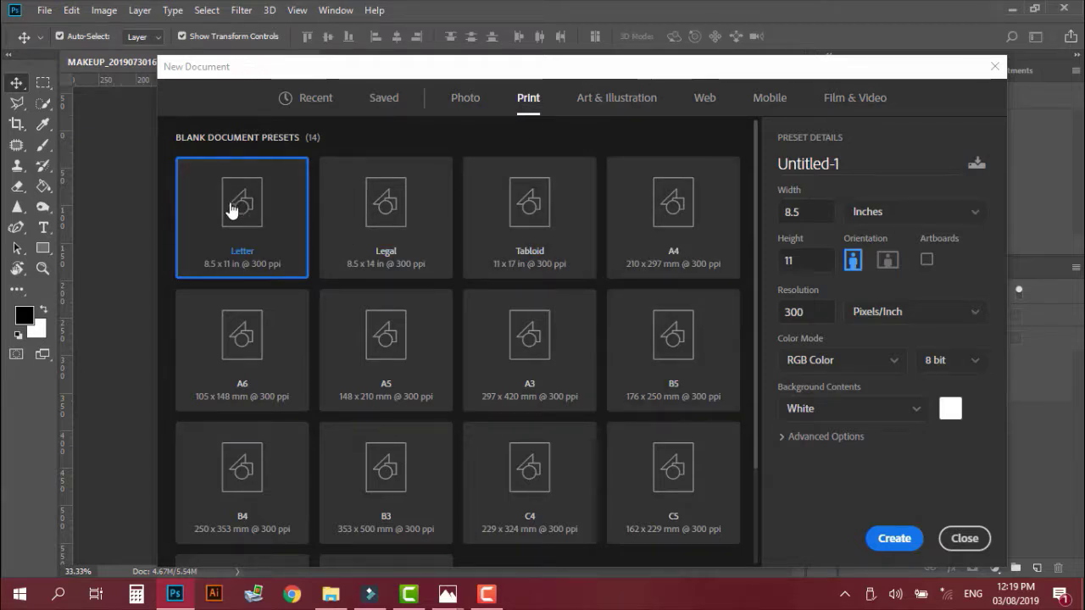
pyautogui.click(884, 539)
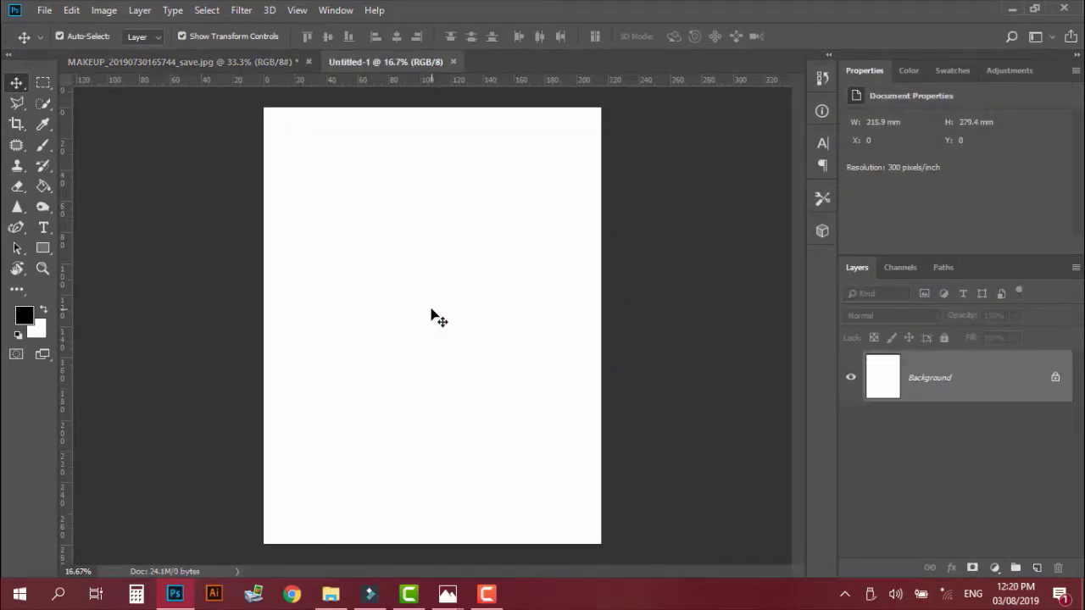
# Step: Copy the cutout woman into the Untitled-1 document and place her in the upper middle of the white page
pyautogui.click(203, 57)
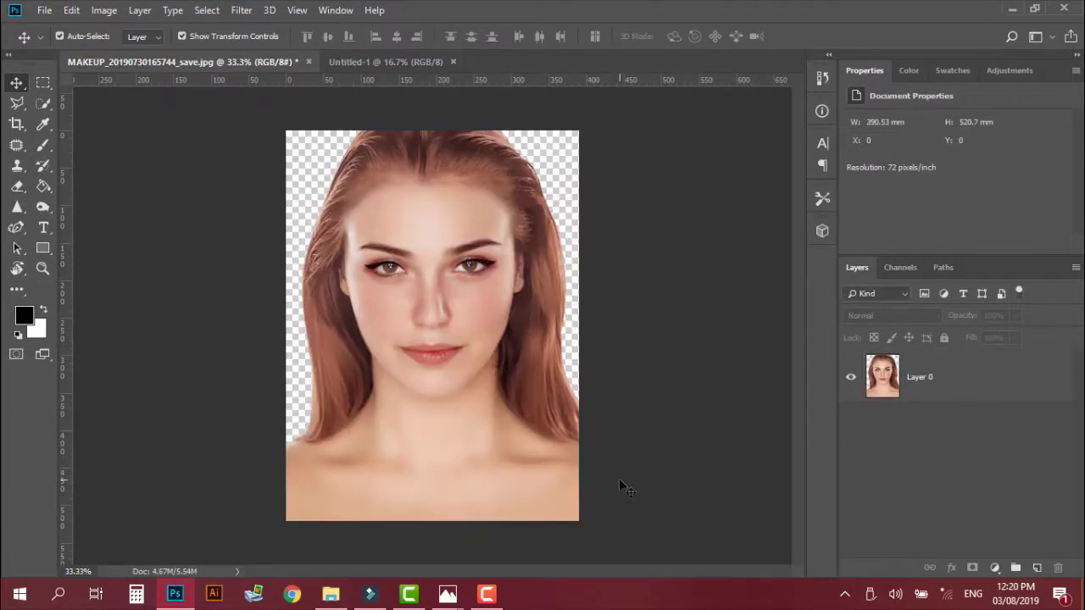
pyautogui.click(386, 167)
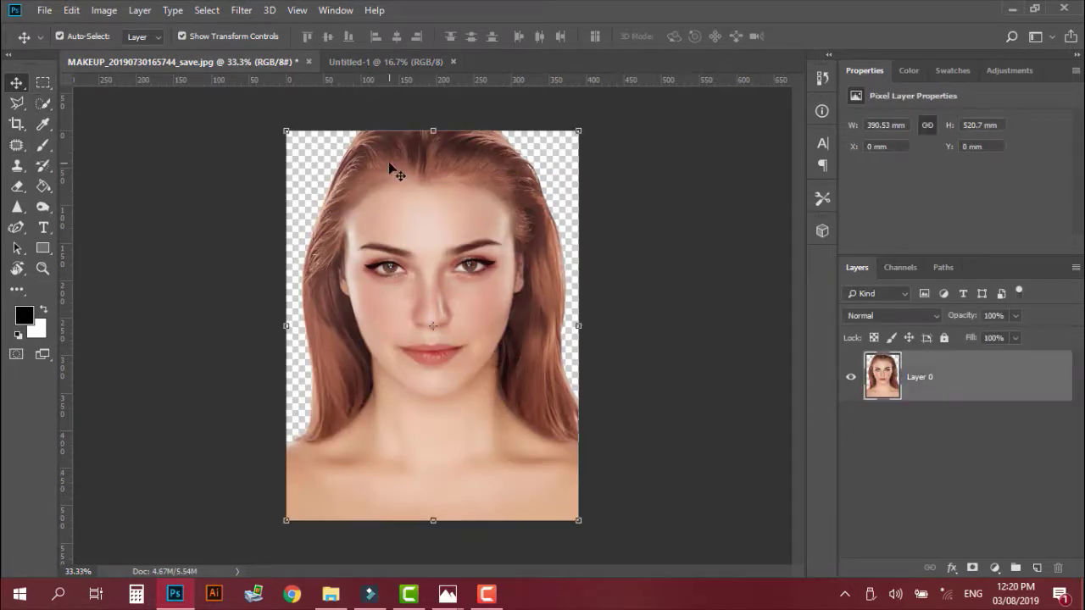
pyautogui.moveTo(381, 172); pyautogui.dragTo(393, 127)
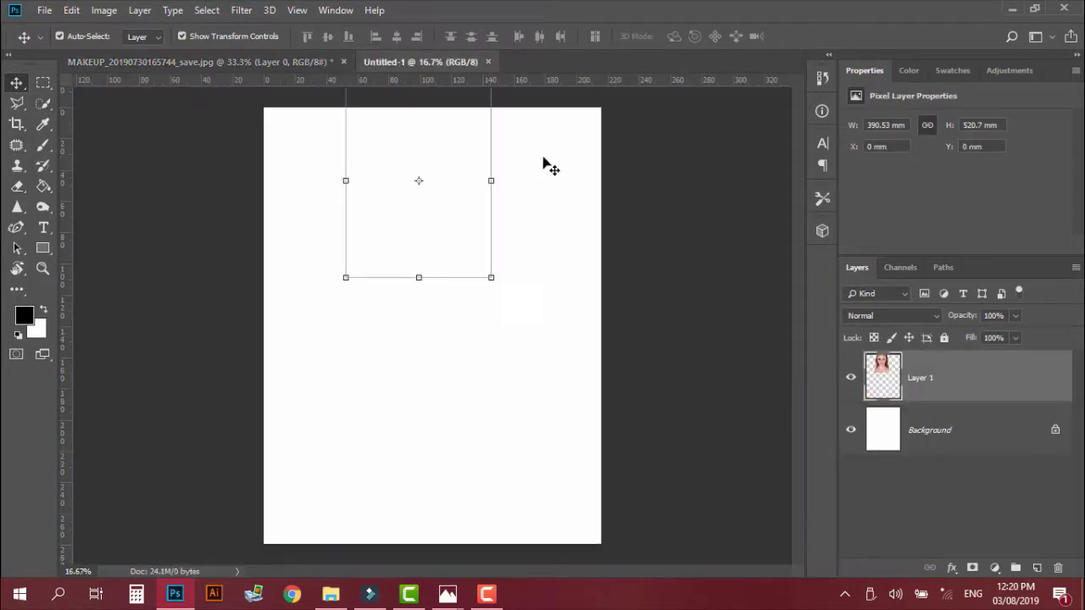
pyautogui.moveTo(430, 173); pyautogui.dragTo(454, 262)
pyautogui.click(513, 236)
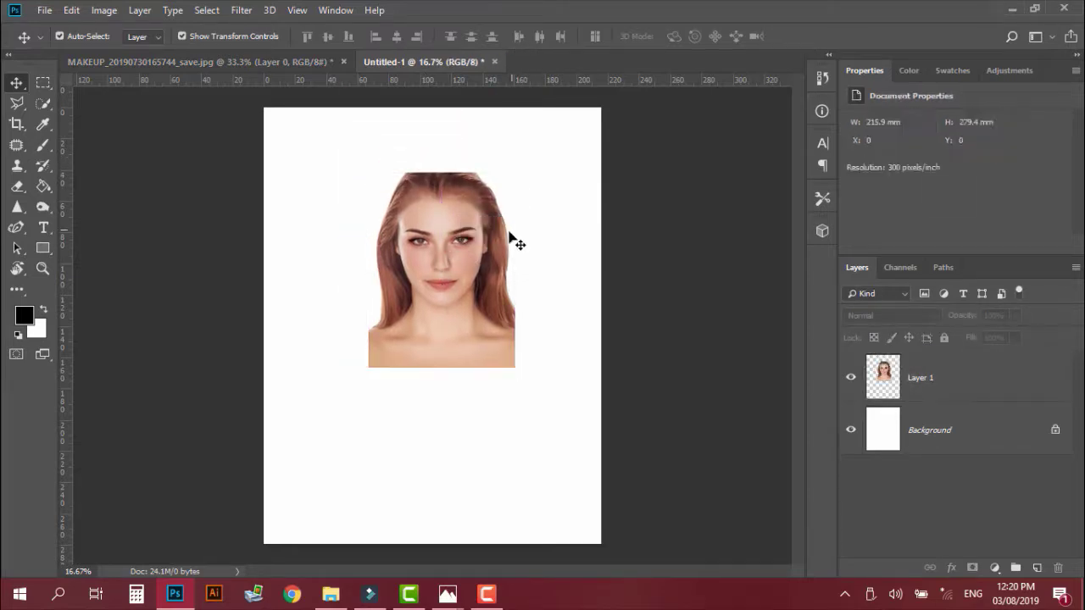
# Step: Move the cutout woman slightly down the page so its vertical position is about 46.99 mm, and clear the layer selection
pyautogui.scroll(1, 428, 233)
pyautogui.scroll(1, 426, 235)
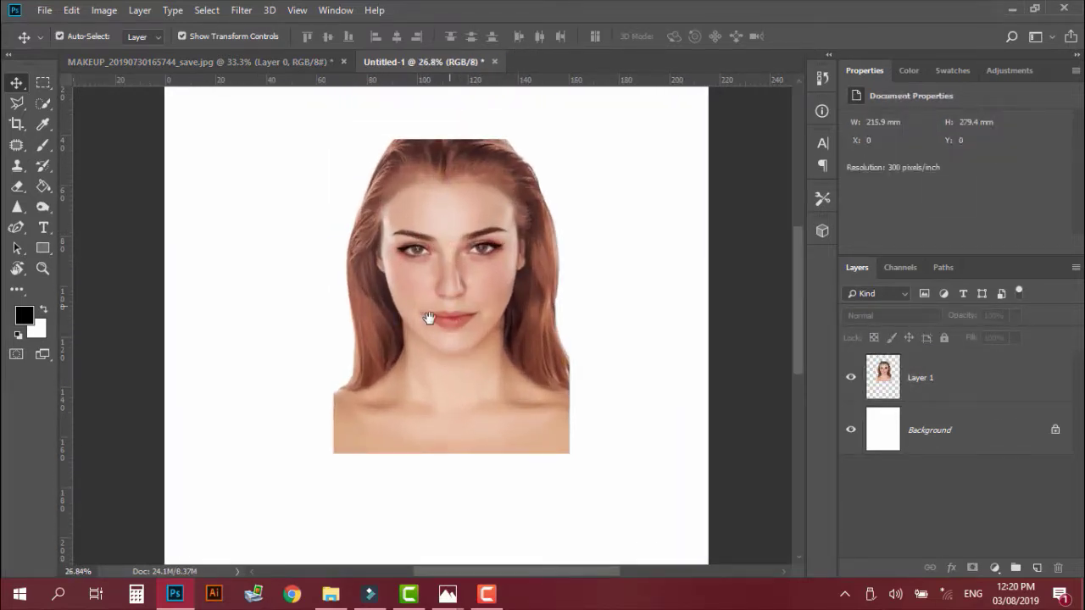
pyautogui.scroll(1, 415, 356)
pyautogui.scroll(5, 415, 356)
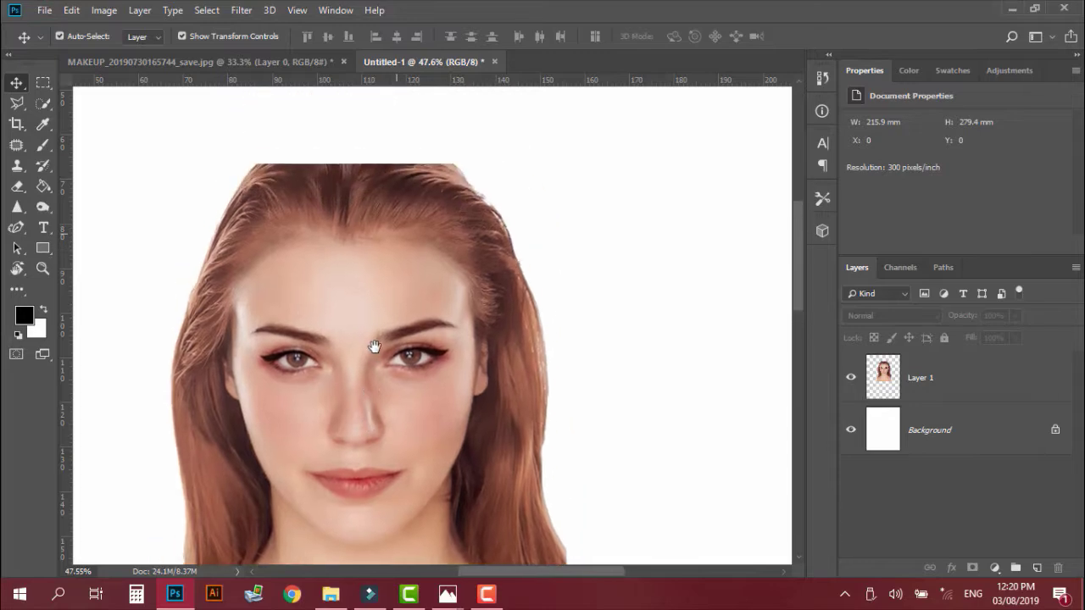
pyautogui.scroll(1, 376, 333)
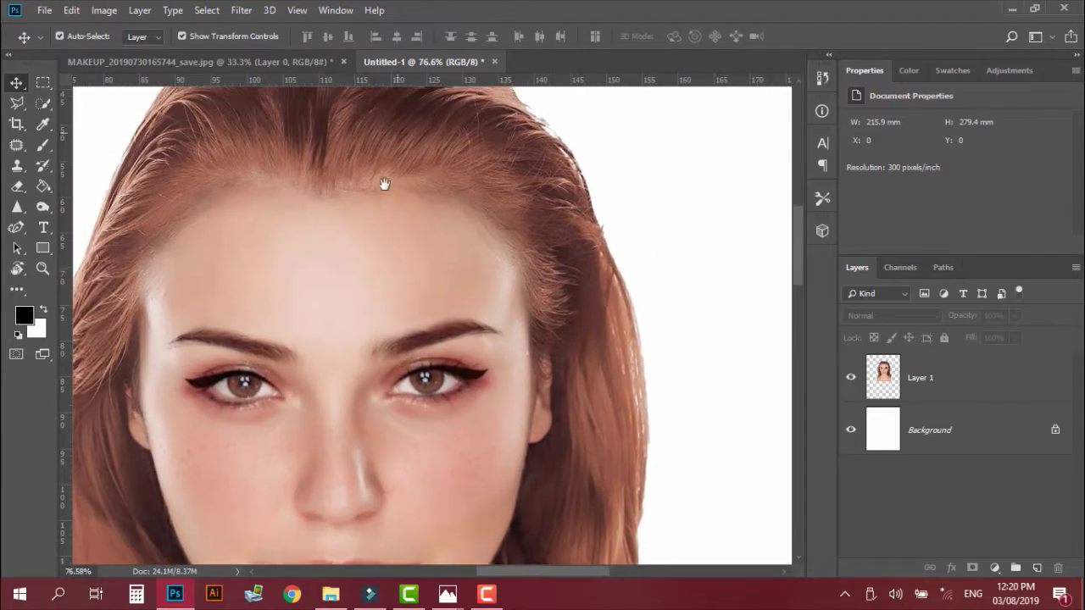
pyautogui.moveTo(382, 179); pyautogui.dragTo(378, 288)
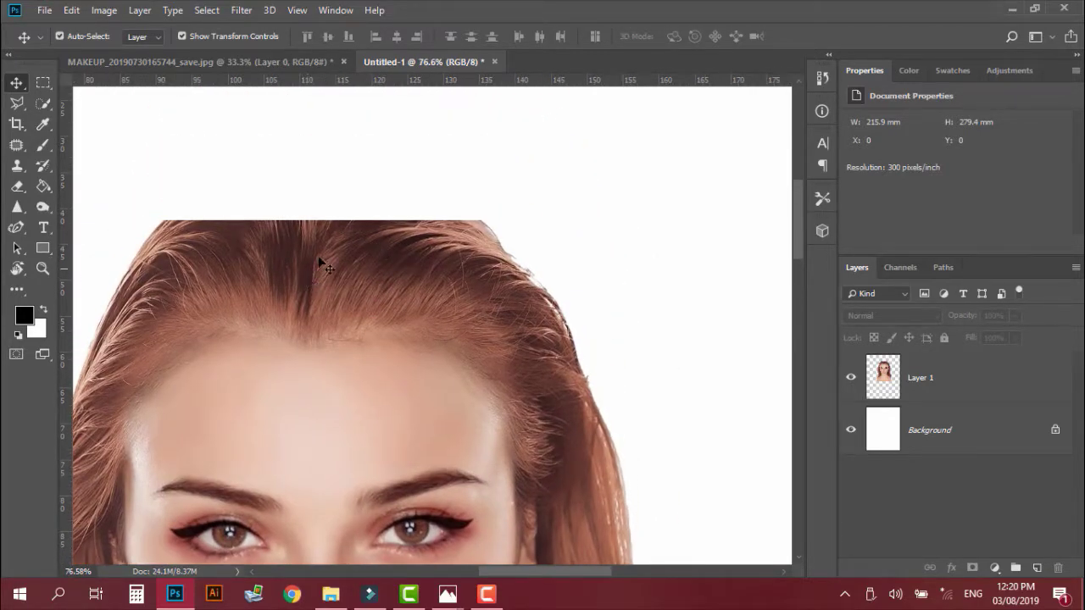
pyautogui.moveTo(573, 356); pyautogui.dragTo(569, 392)
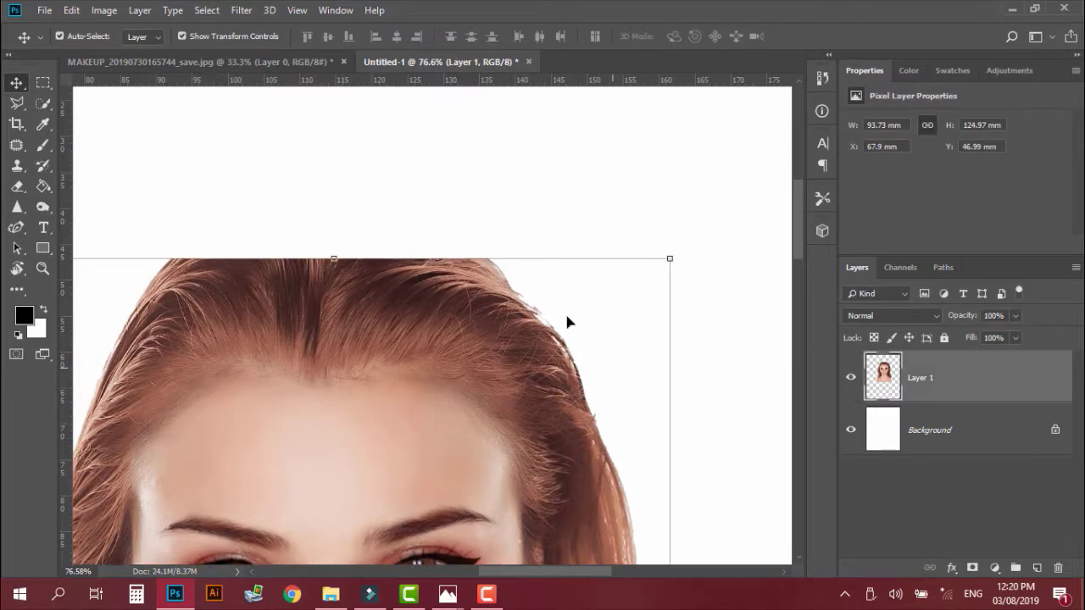
pyautogui.moveTo(573, 343); pyautogui.dragTo(537, 299)
pyautogui.hotkey('ctrl', 't')
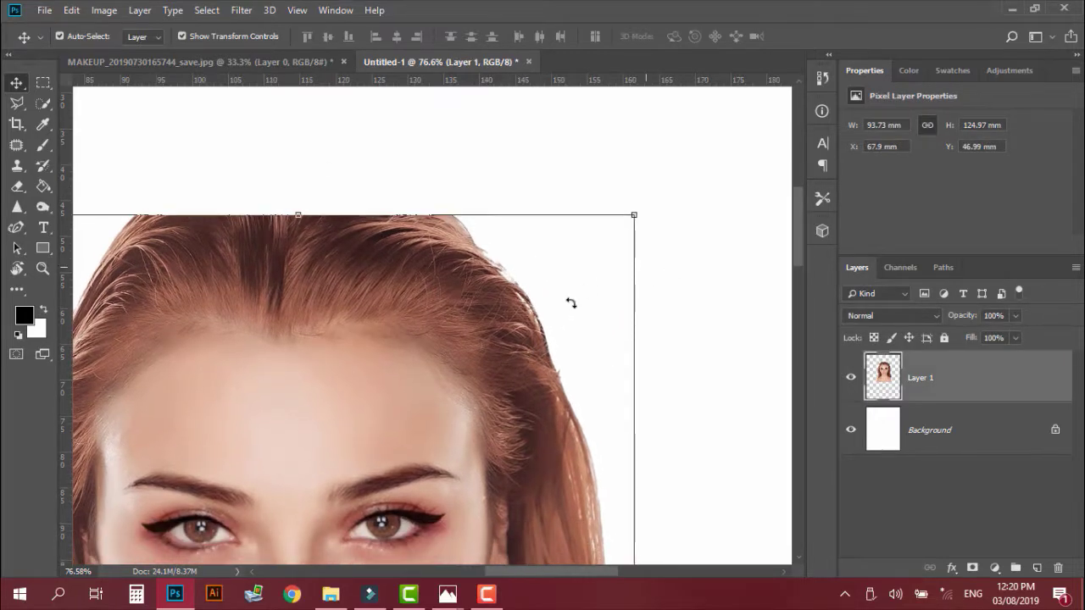
pyautogui.click(717, 39)
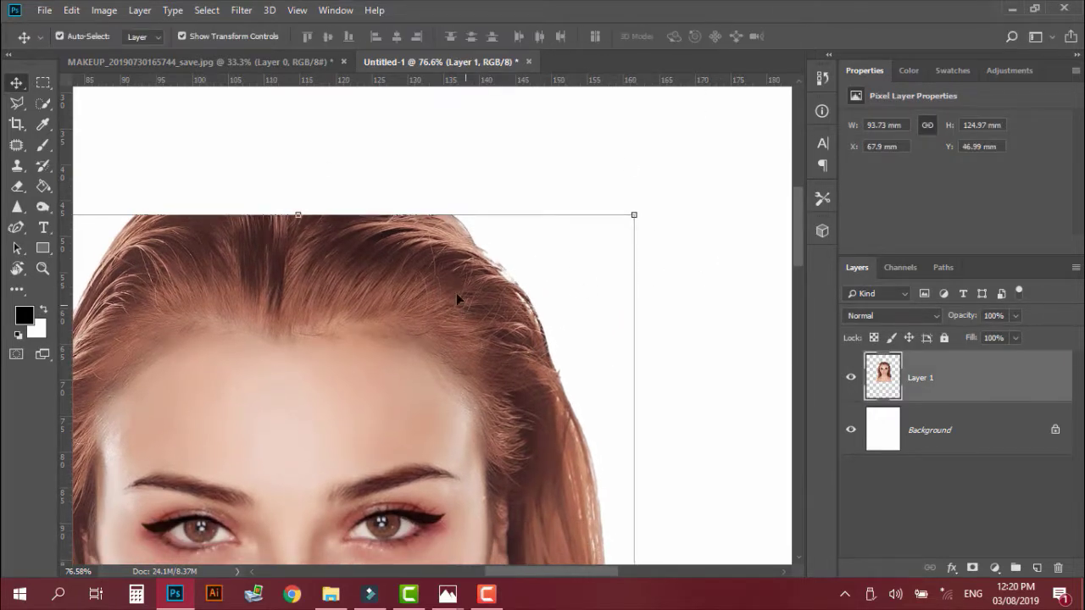
pyautogui.click(517, 170)
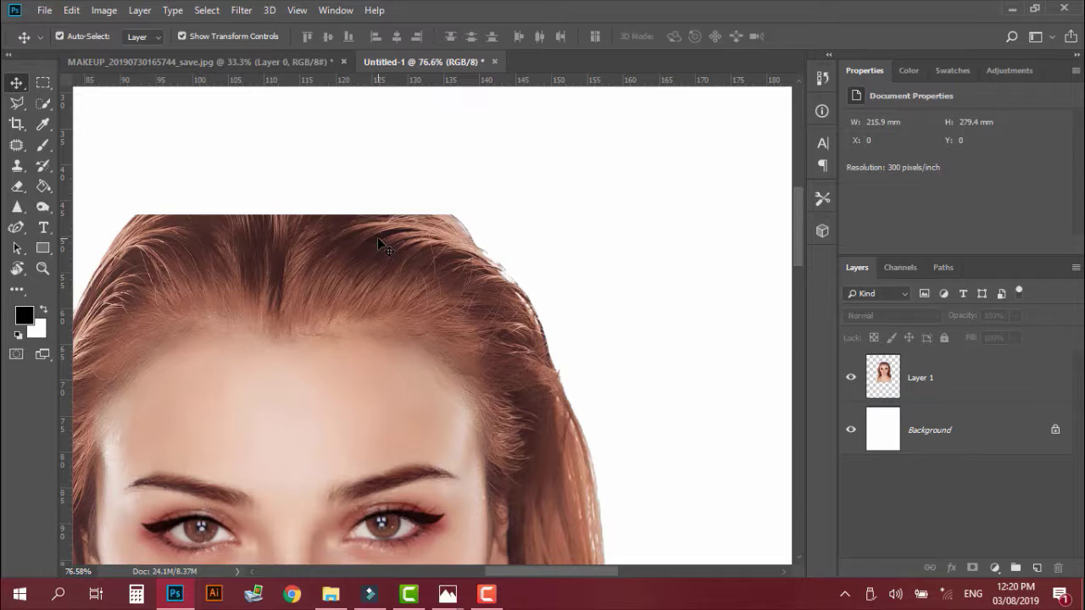
# Step: Marquee-select the hair and forehead on the right side of the woman's head in Layer 1 and copy it to a new layer
pyautogui.click(43, 82)
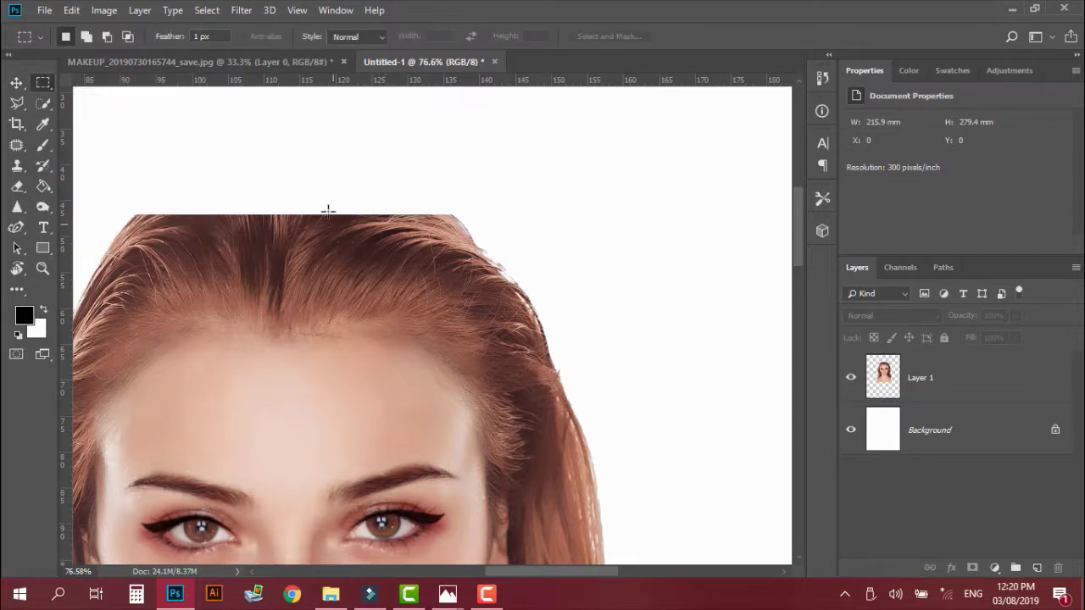
pyautogui.click(975, 390)
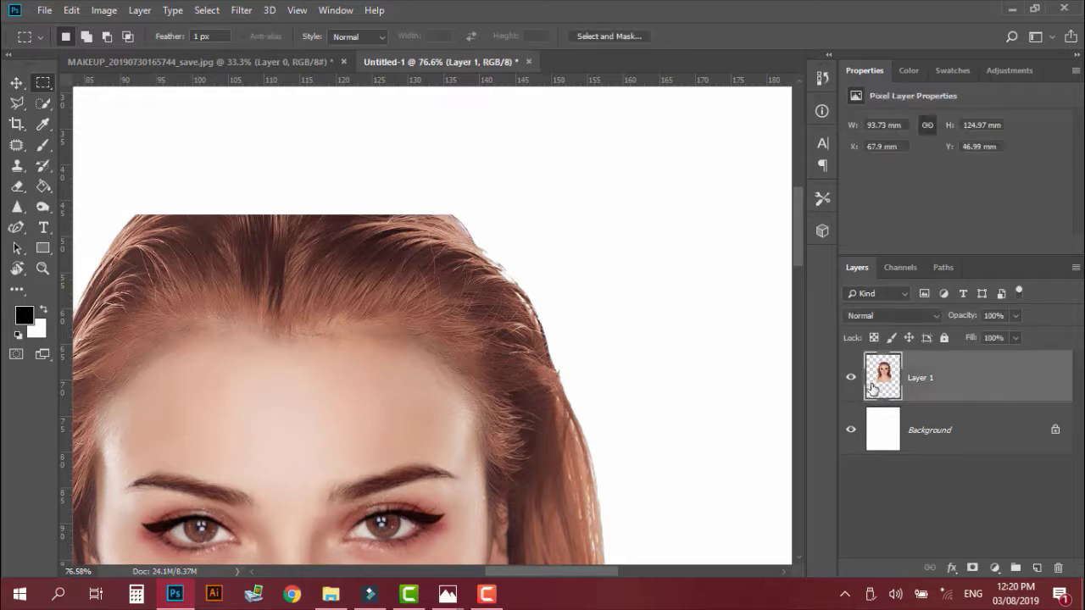
pyautogui.moveTo(596, 405); pyautogui.dragTo(272, 152)
pyautogui.click(301, 183)
pyautogui.moveTo(612, 455); pyautogui.dragTo(281, 173)
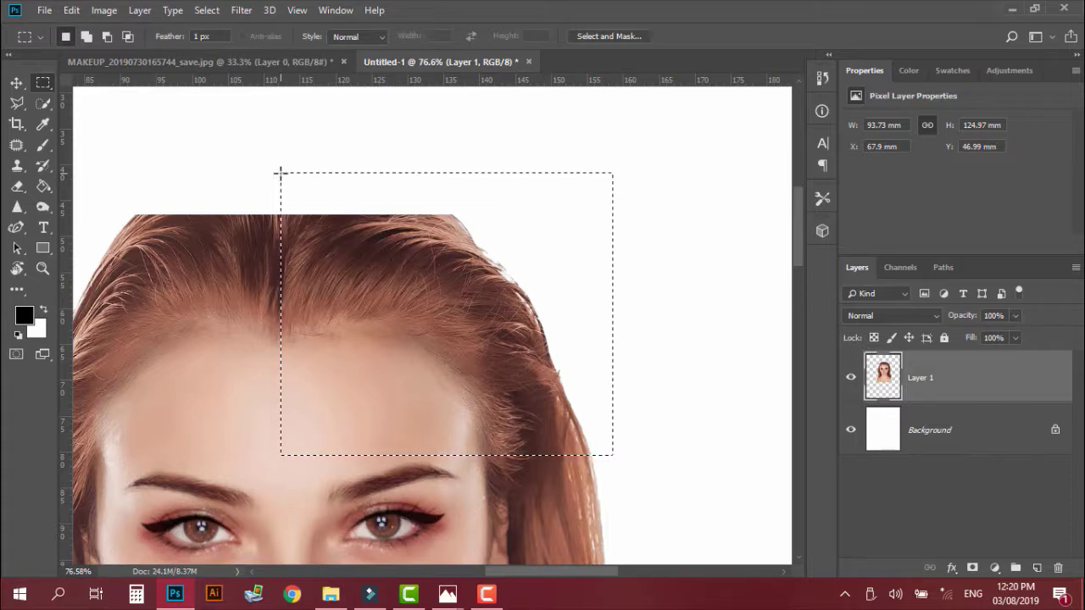
pyautogui.hotkey('ctrl', 'j')
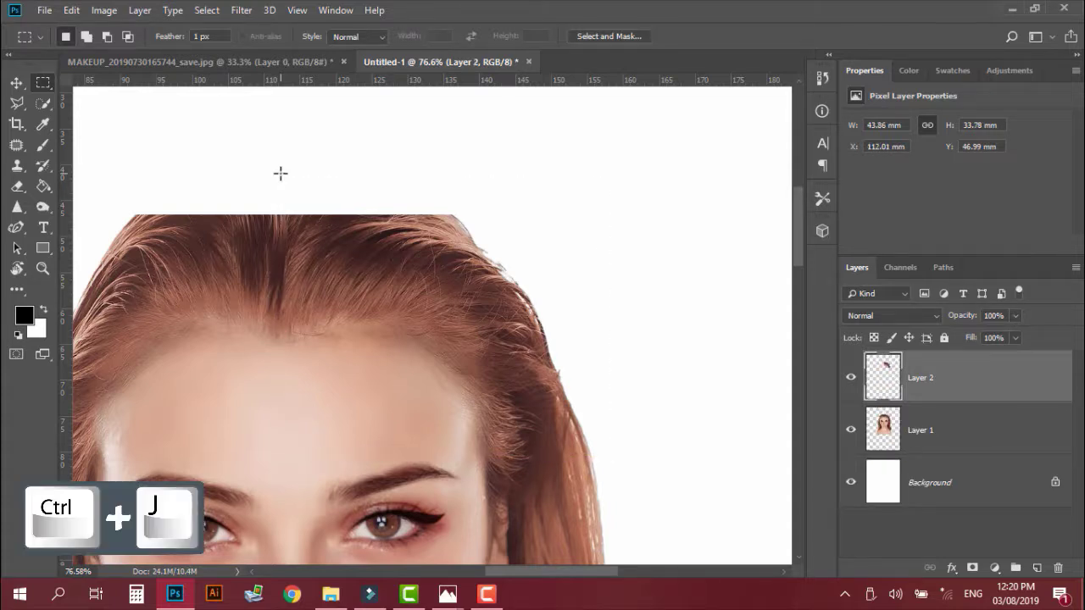
# Step: Check the copied hair piece with Layer 1 temporarily hidden, then lock Layer 1
pyautogui.press('v')
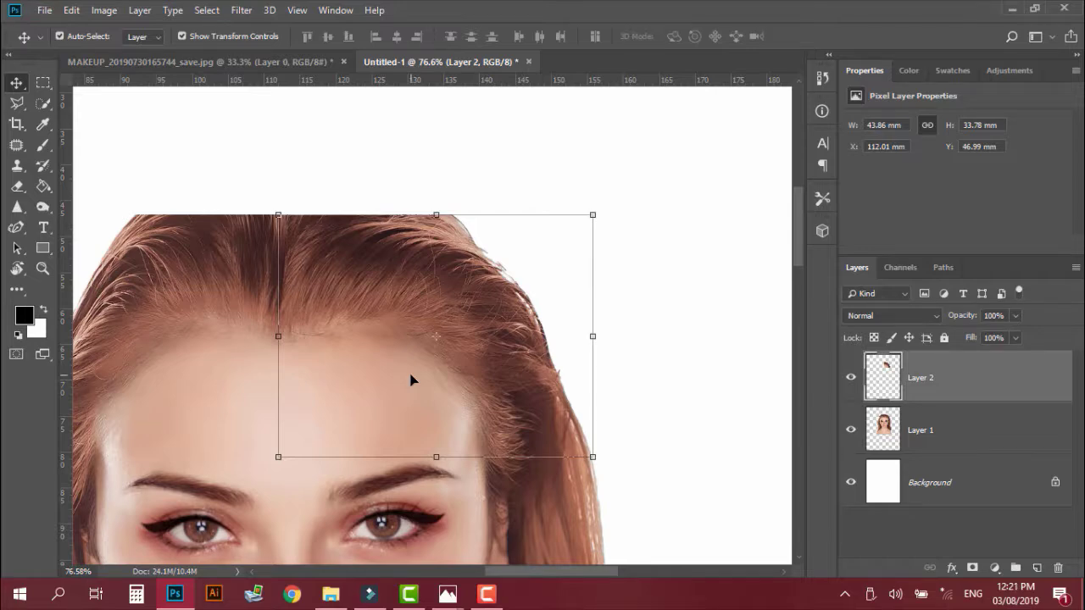
pyautogui.click(851, 429)
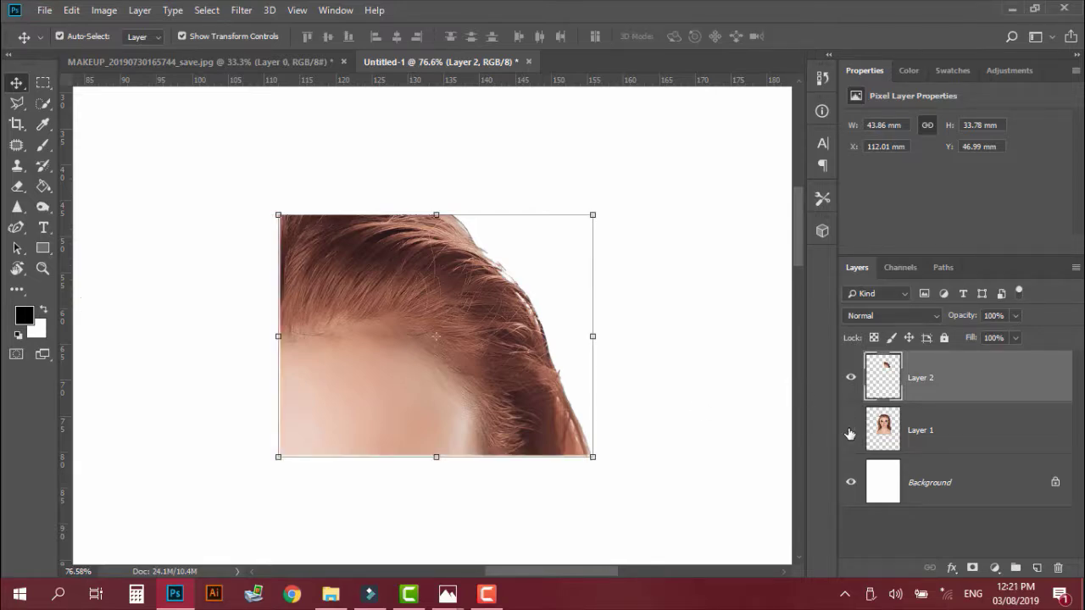
pyautogui.click(851, 431)
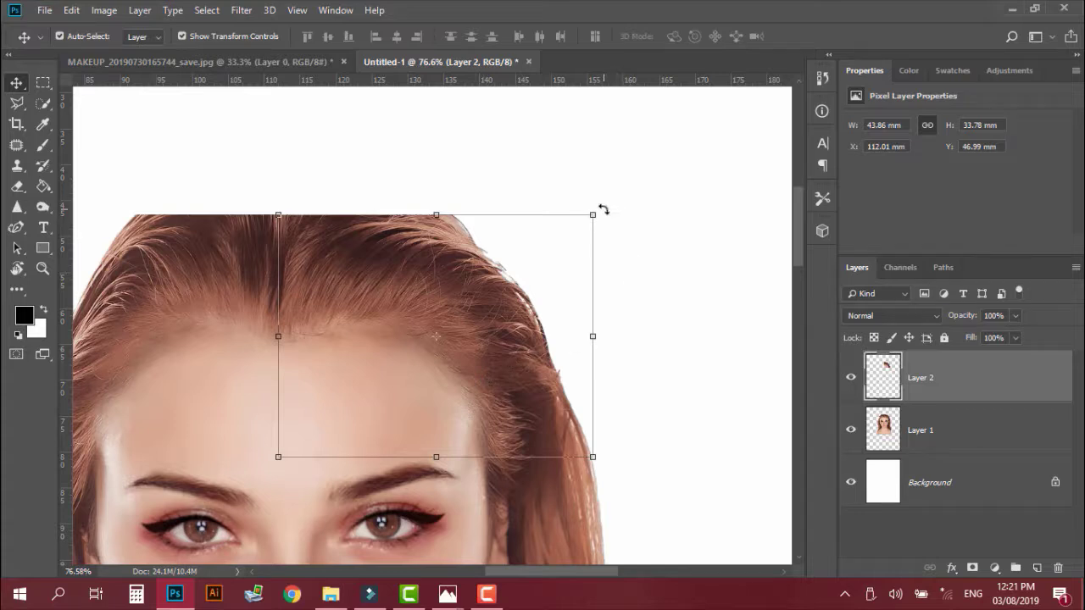
pyautogui.click(503, 306)
pyautogui.click(1024, 450)
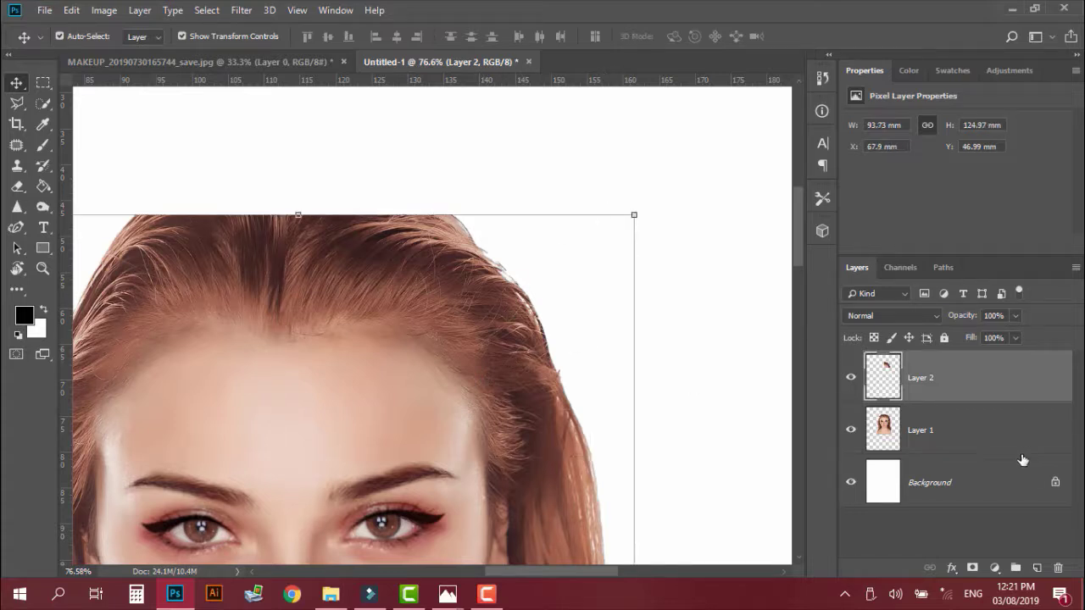
pyautogui.click(943, 338)
# Step: Move the copied hair piece up over the cropped crown and rotate it about -16.7° to extend the head's outline
pyautogui.moveTo(507, 352); pyautogui.dragTo(449, 306)
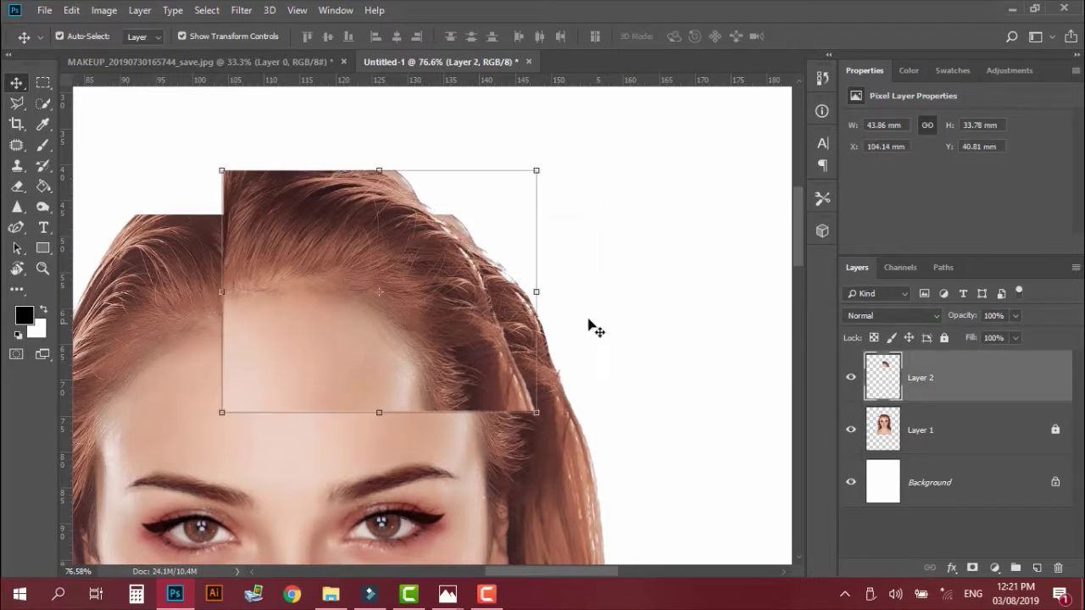
pyautogui.moveTo(416, 344); pyautogui.dragTo(530, 338)
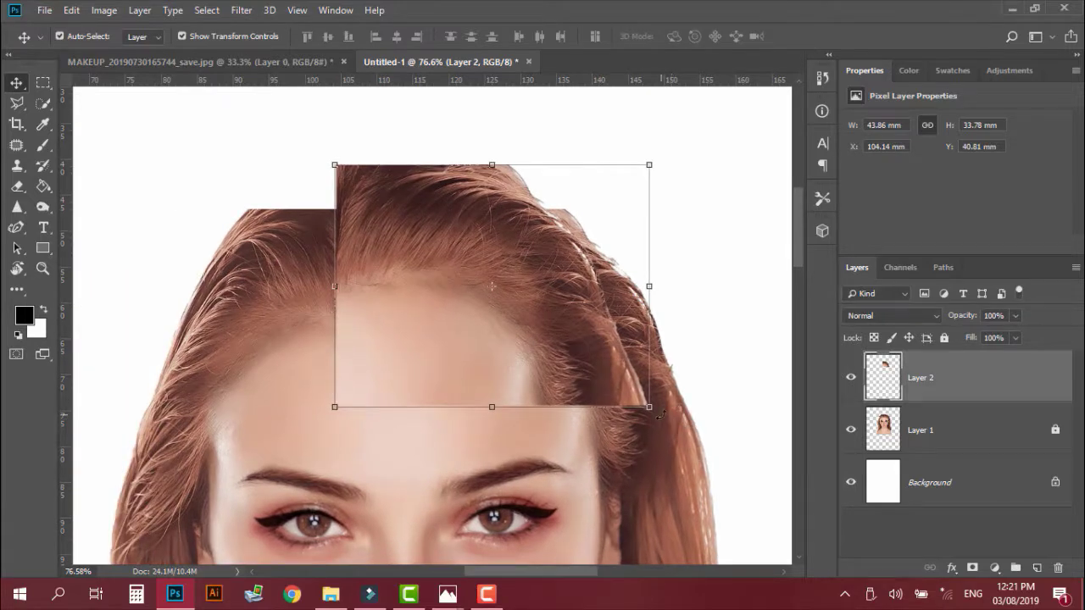
pyautogui.moveTo(690, 395); pyautogui.dragTo(731, 315)
pyautogui.moveTo(616, 317); pyautogui.dragTo(580, 264)
pyautogui.moveTo(667, 267); pyautogui.dragTo(665, 290)
pyautogui.moveTo(567, 242)
pyautogui.mouseDown()
pyautogui.moveTo(586, 259)
pyautogui.moveTo(584, 251)
pyautogui.mouseUp()
pyautogui.moveTo(686, 187); pyautogui.dragTo(692, 208)
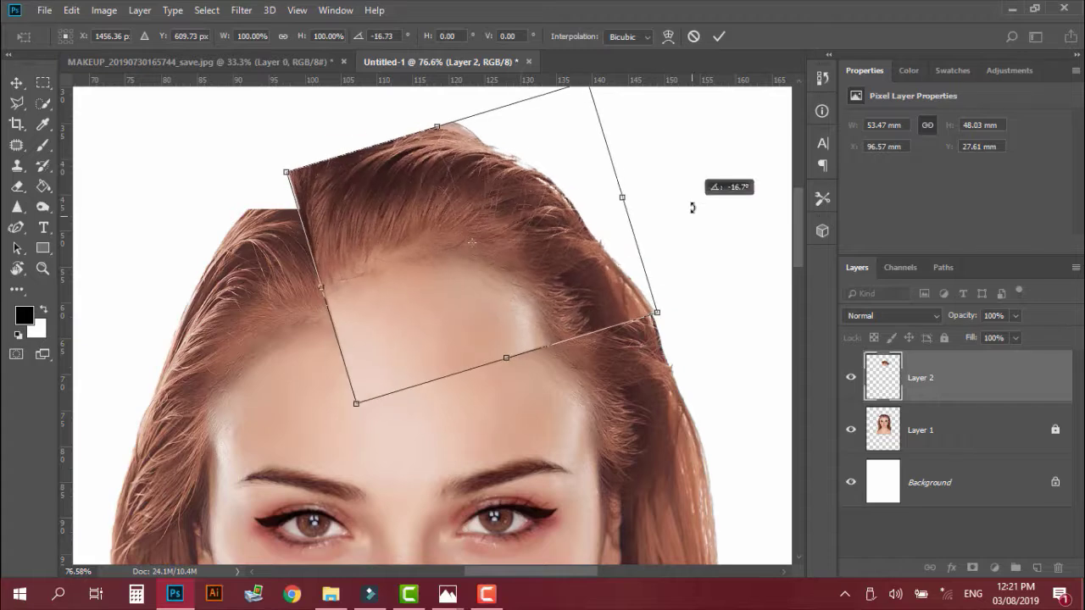
pyautogui.moveTo(354, 166); pyautogui.dragTo(429, 176)
pyautogui.moveTo(586, 229); pyautogui.dragTo(555, 227)
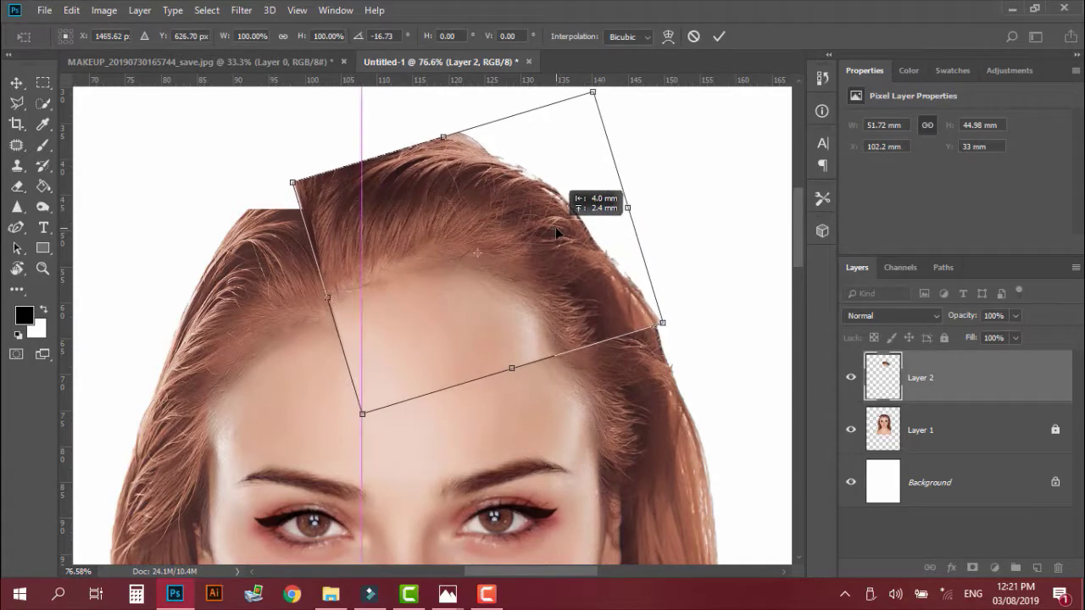
pyautogui.click(718, 36)
# Step: Duplicate the rotated hair piece and place the copy in the blank area to the left of the head
pyautogui.scroll(-3, 702, 348)
pyautogui.moveTo(702, 349); pyautogui.dragTo(675, 261)
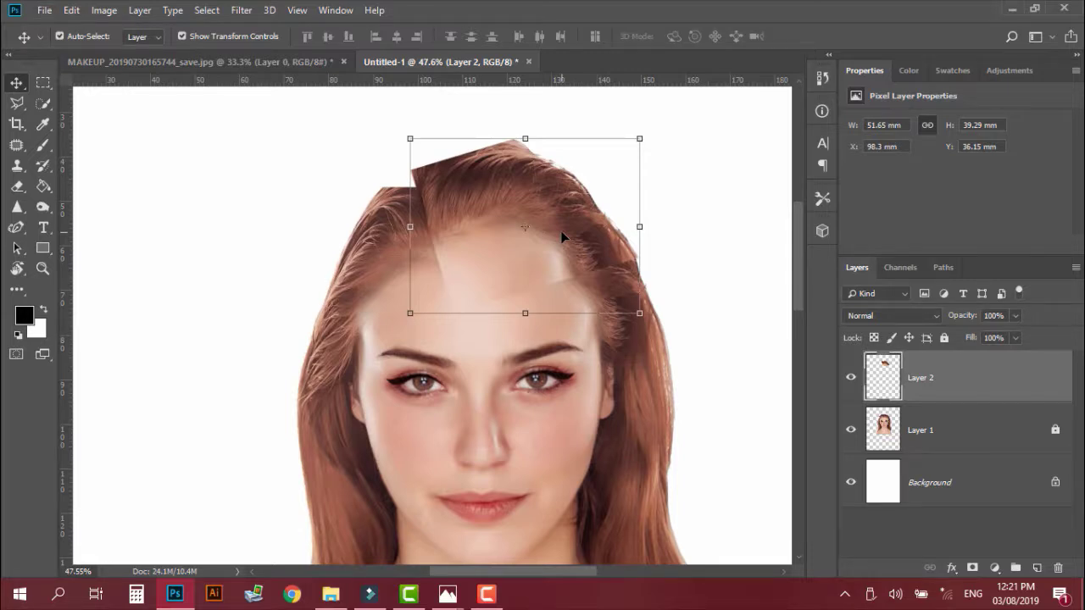
pyautogui.moveTo(561, 232); pyautogui.dragTo(558, 229)
pyautogui.press('alt')
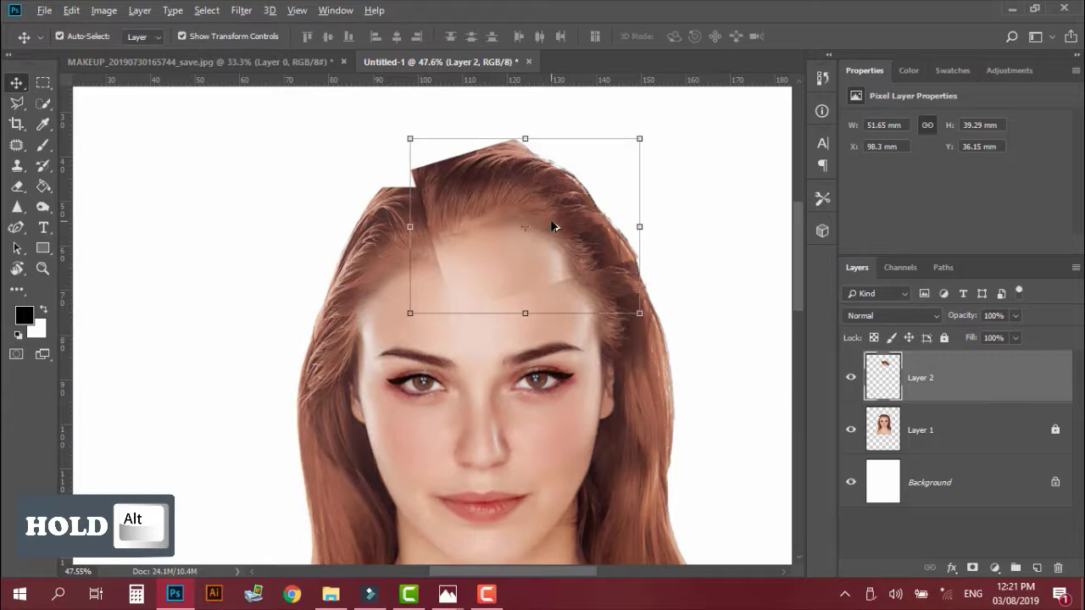
pyautogui.moveTo(553, 227); pyautogui.dragTo(225, 196)
pyautogui.click(313, 315)
# Step: Reposition the original hair piece over the right side of the crown, at about X 98.38 mm and Y 35.39 mm
pyautogui.moveTo(531, 198)
pyautogui.mouseDown()
pyautogui.moveTo(537, 212)
pyautogui.moveTo(542, 190)
pyautogui.mouseUp()
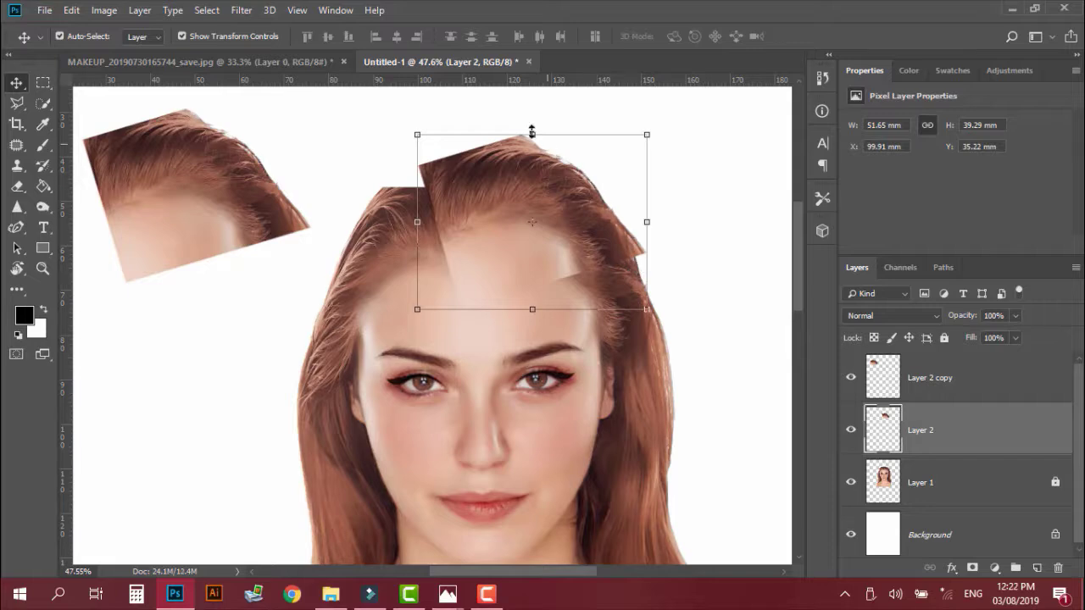
pyautogui.click(340, 110)
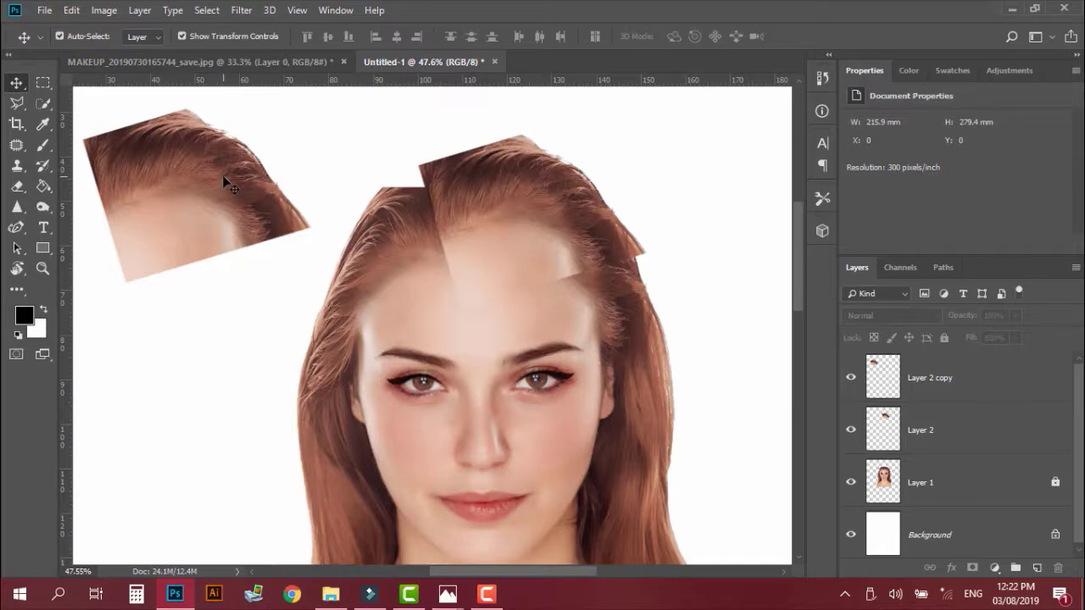
pyautogui.moveTo(559, 184); pyautogui.dragTo(665, 286)
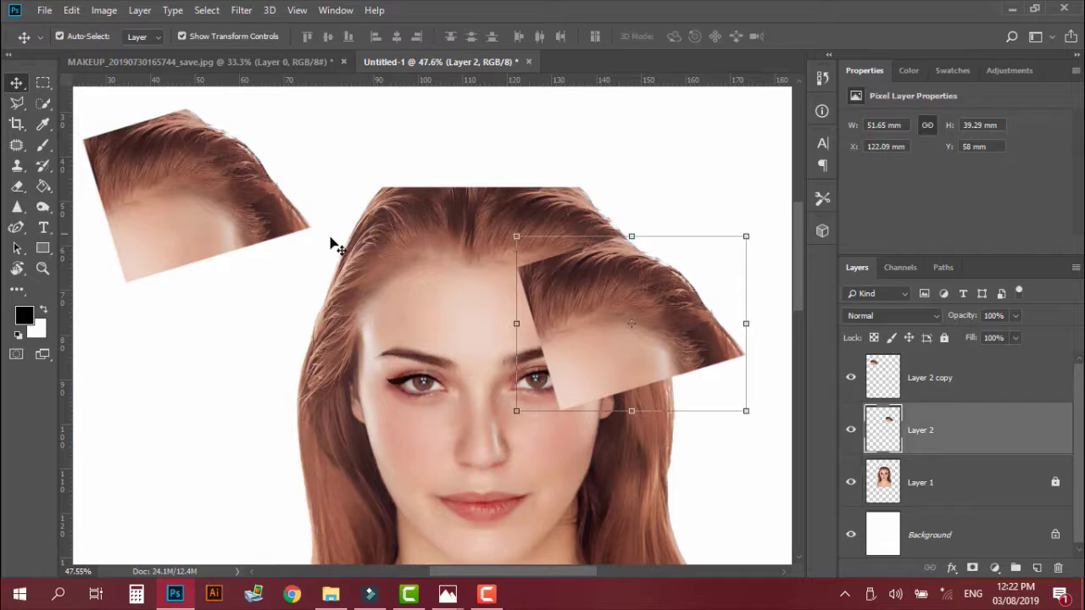
pyautogui.moveTo(579, 272); pyautogui.dragTo(512, 180)
pyautogui.moveTo(507, 177); pyautogui.dragTo(497, 174)
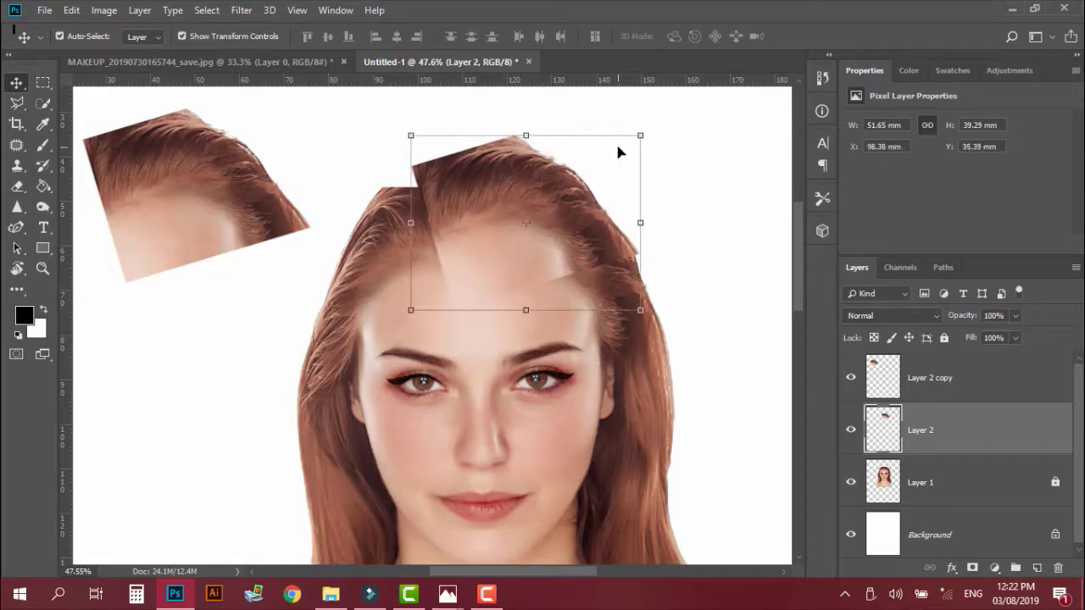
pyautogui.click(618, 150)
# Step: Mirror the duplicated hair piece horizontally at about 101% width, keeping it beside the left of the head
pyautogui.click(147, 181)
pyautogui.moveTo(131, 158); pyautogui.dragTo(268, 167)
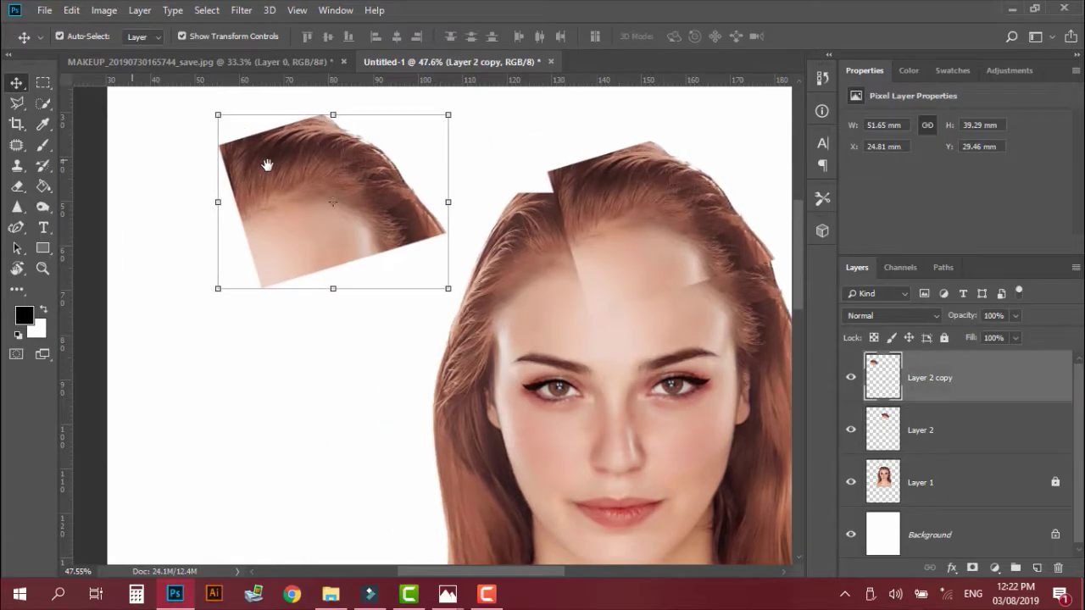
pyautogui.moveTo(219, 201); pyautogui.dragTo(700, 166)
pyautogui.moveTo(582, 163); pyautogui.dragTo(331, 275)
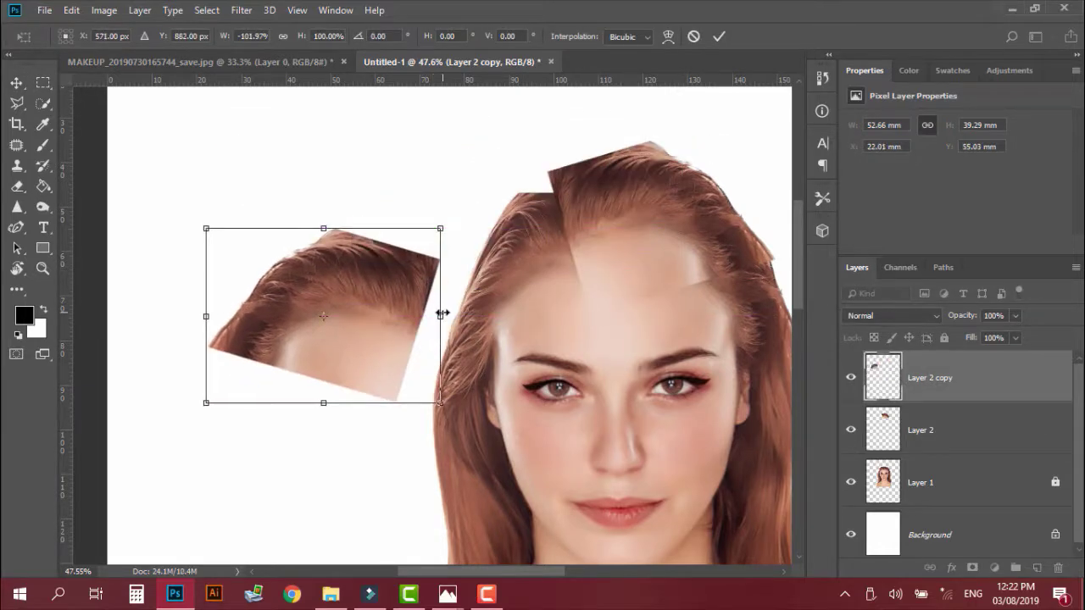
pyautogui.moveTo(441, 315)
pyautogui.mouseDown()
pyautogui.moveTo(451, 313)
pyautogui.moveTo(438, 313)
pyautogui.mouseUp()
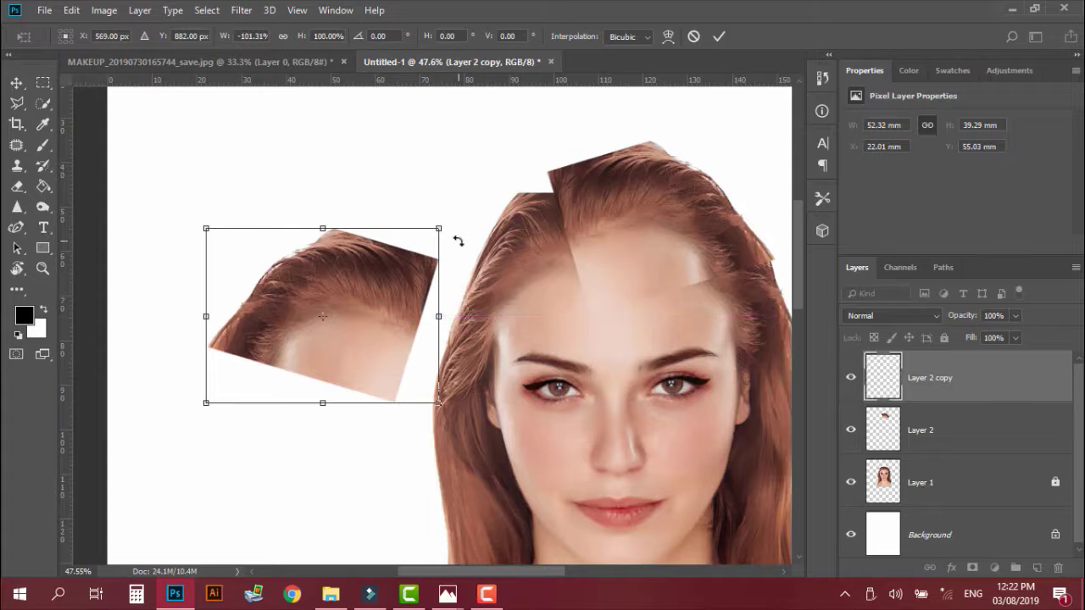
# Step: Rotate the mirrored hair piece about -11.7° and place it over the left side of the crown
pyautogui.moveTo(455, 238); pyautogui.dragTo(394, 240)
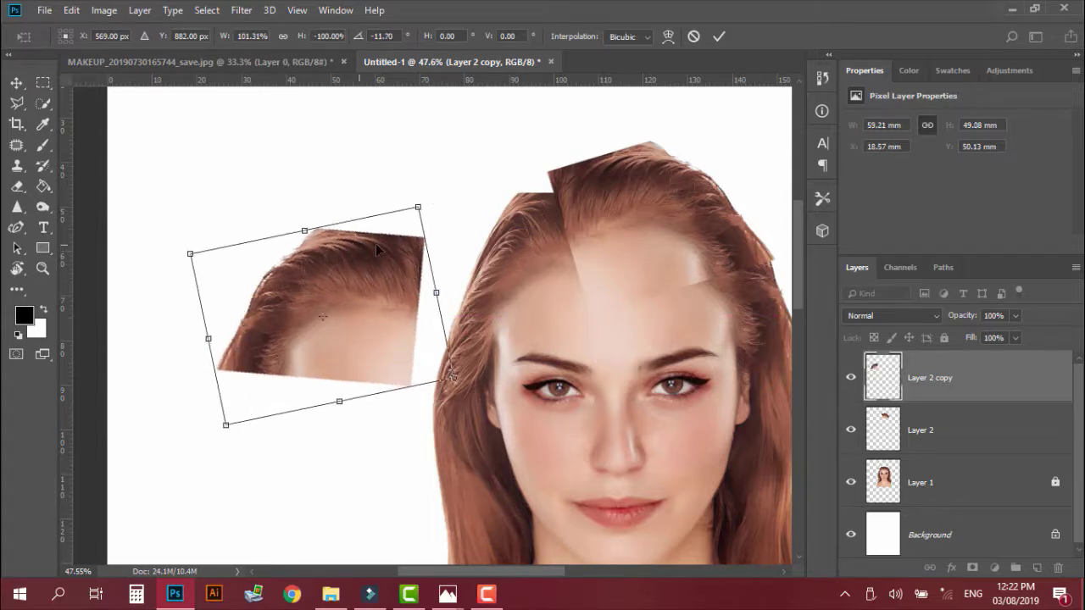
pyautogui.moveTo(259, 315); pyautogui.dragTo(614, 188)
pyautogui.press('Return')
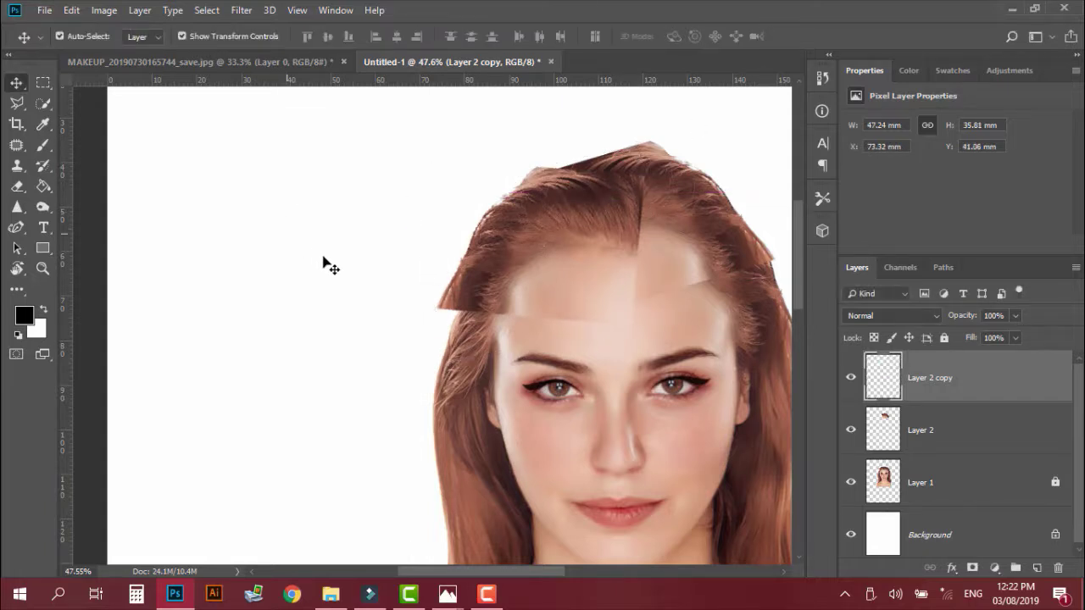
pyautogui.click(323, 257)
pyautogui.moveTo(512, 253); pyautogui.dragTo(243, 250)
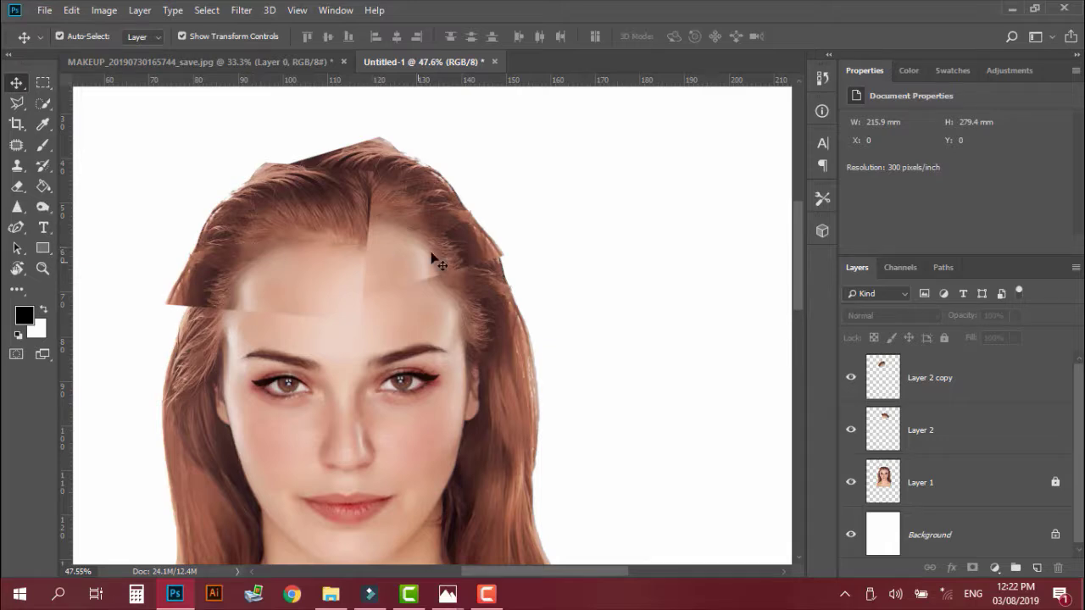
pyautogui.scroll(-3, 470, 334)
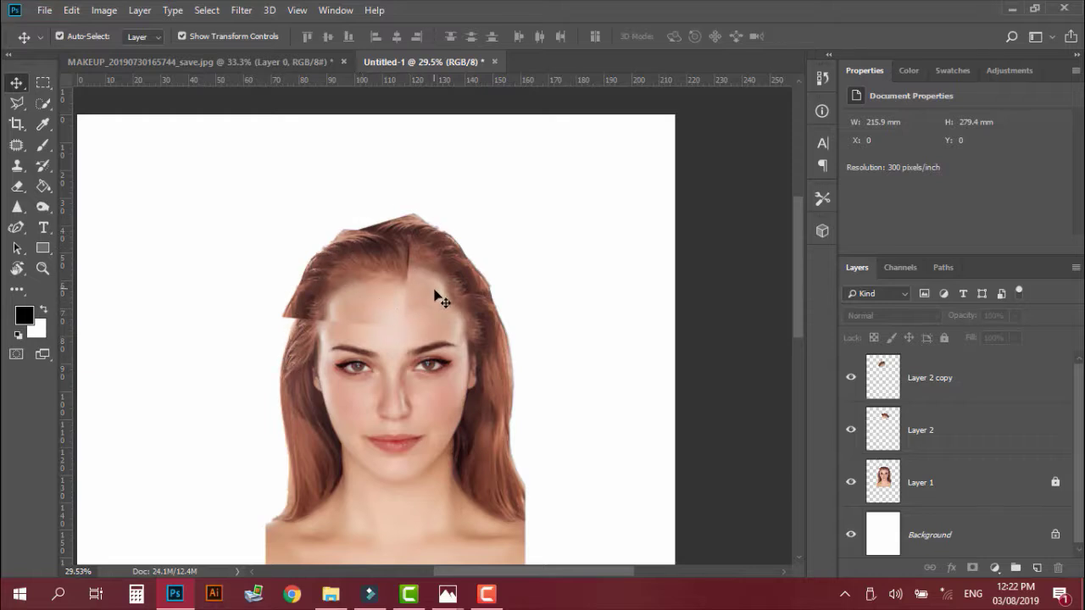
pyautogui.scroll(-2, 441, 364)
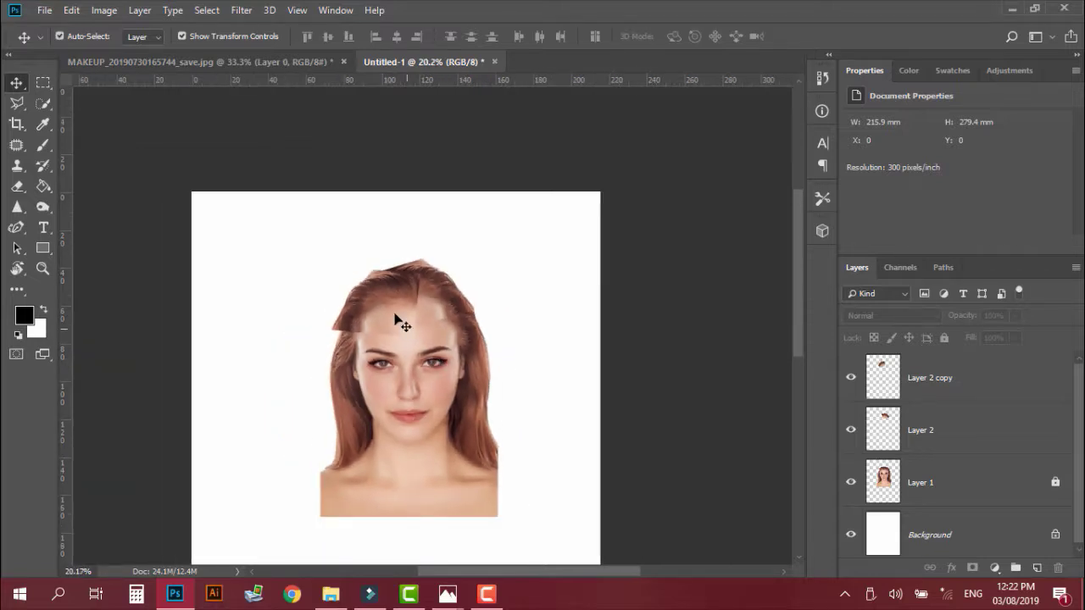
pyautogui.scroll(4, 405, 309)
pyautogui.scroll(3, 406, 307)
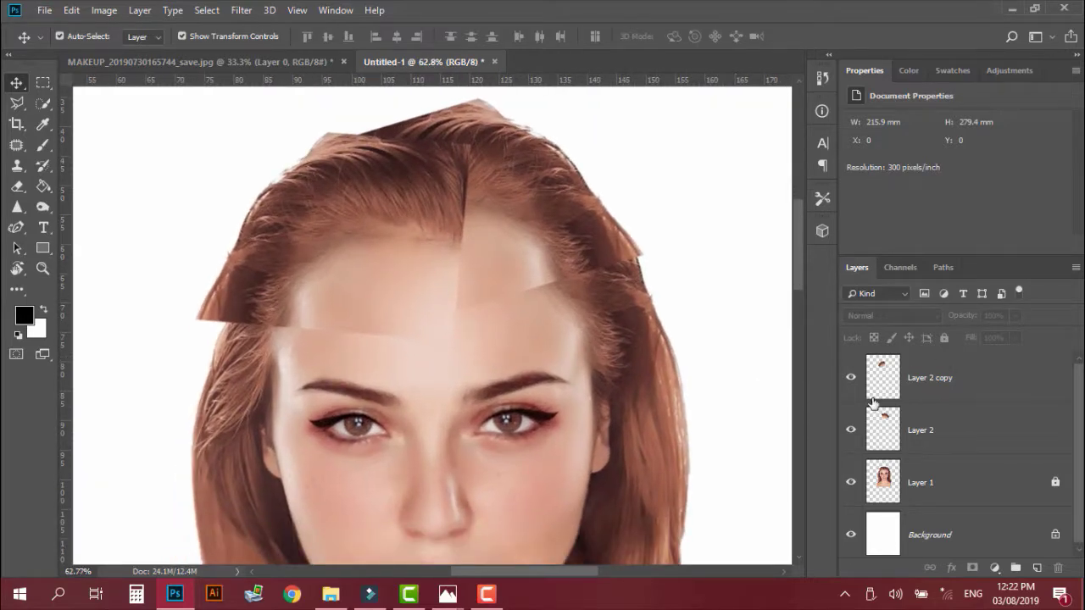
# Step: Select Layer 2 and hide Layer 2 copy to work on the right hair piece alone
pyautogui.scroll(2, 533, 327)
pyautogui.hscroll(-3, 511, 291)
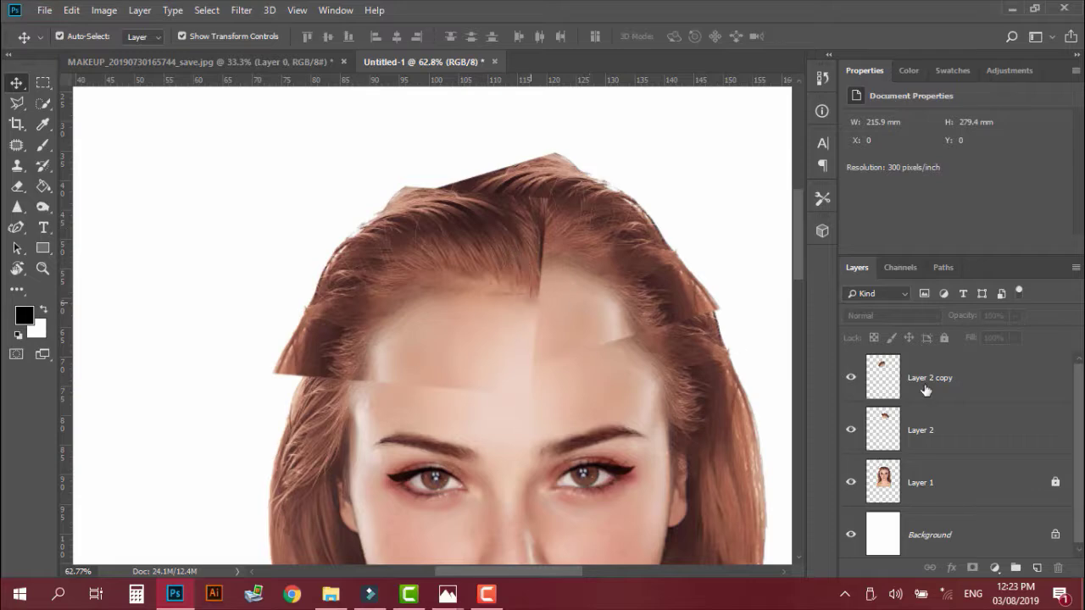
pyautogui.click(929, 436)
pyautogui.click(851, 384)
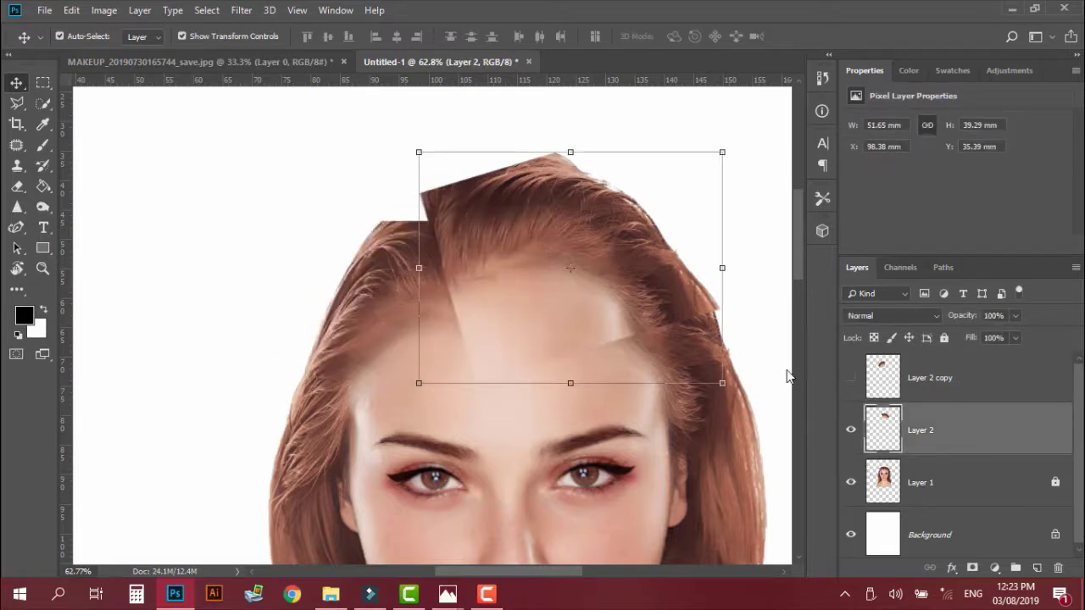
pyautogui.hscroll(5, 610, 280)
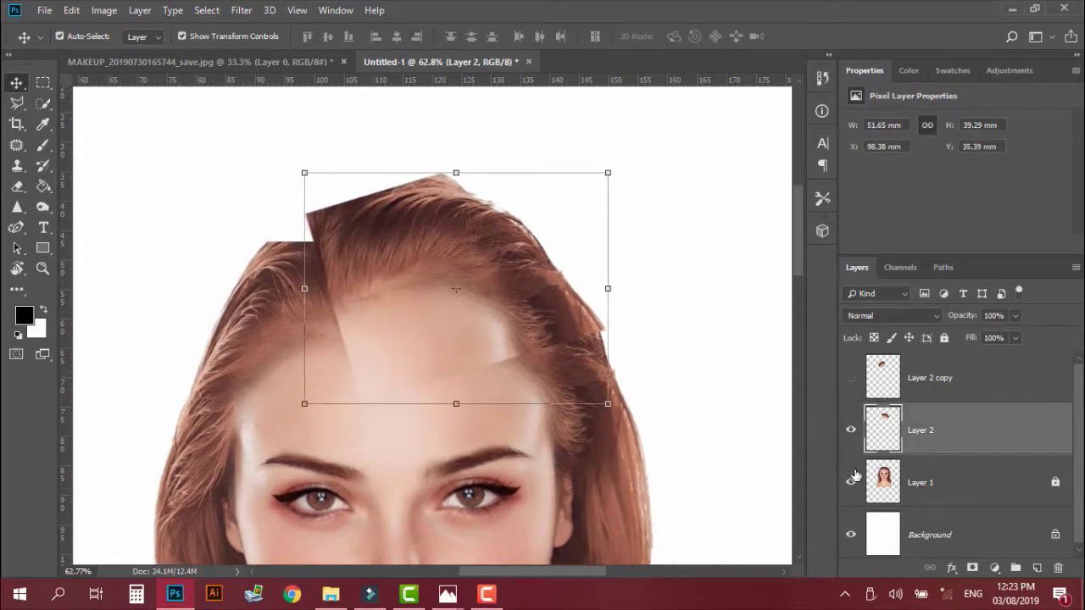
pyautogui.click(43, 145)
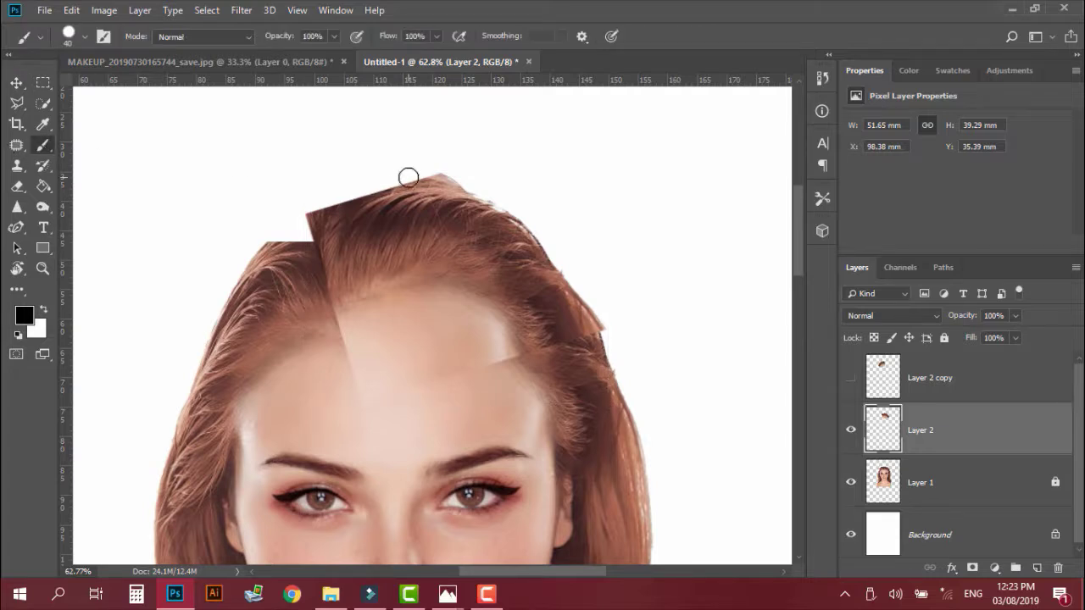
pyautogui.click(16, 83)
pyautogui.click(594, 142)
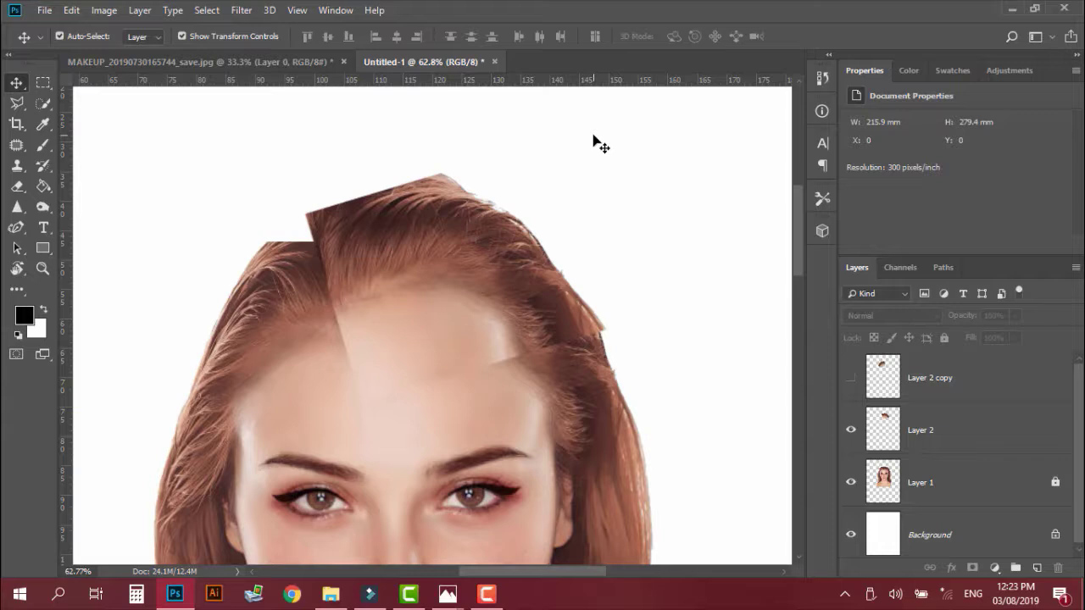
# Step: Try to erase Layer 2's excess hair along the crown and right edge with a 20 px eraser
pyautogui.click(17, 185)
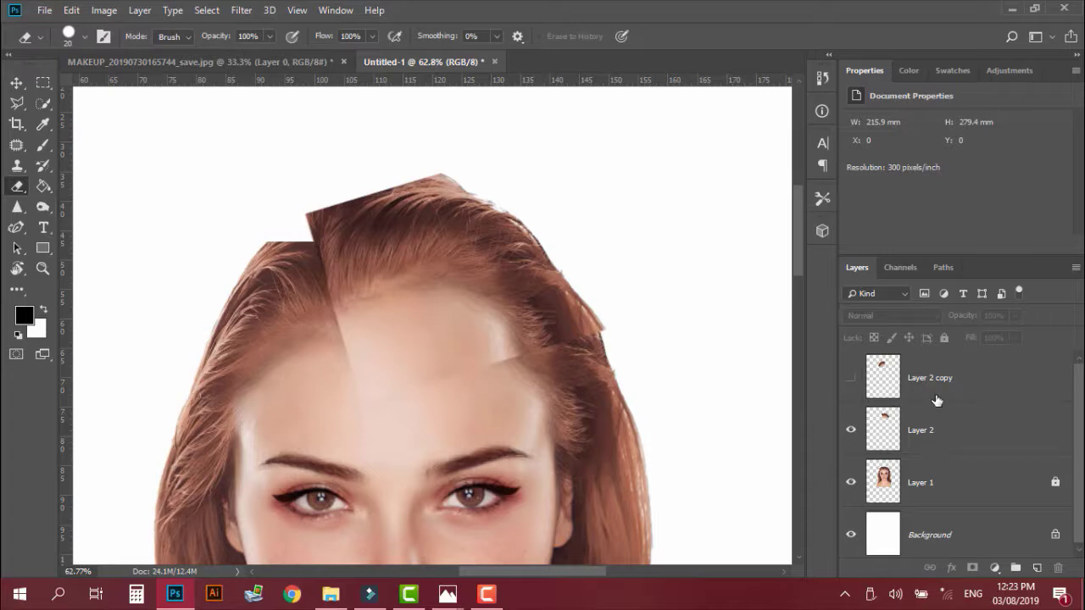
pyautogui.click(936, 434)
pyautogui.moveTo(522, 219)
pyautogui.mouseDown()
pyautogui.moveTo(474, 198)
pyautogui.moveTo(366, 198)
pyautogui.moveTo(463, 188)
pyautogui.moveTo(415, 184)
pyautogui.moveTo(456, 173)
pyautogui.moveTo(510, 230)
pyautogui.moveTo(420, 183)
pyautogui.moveTo(469, 184)
pyautogui.moveTo(512, 210)
pyautogui.moveTo(440, 189)
pyautogui.moveTo(384, 194)
pyautogui.moveTo(314, 231)
pyautogui.moveTo(331, 210)
pyautogui.mouseUp()
pyautogui.hotkey('ctrl', 'z')
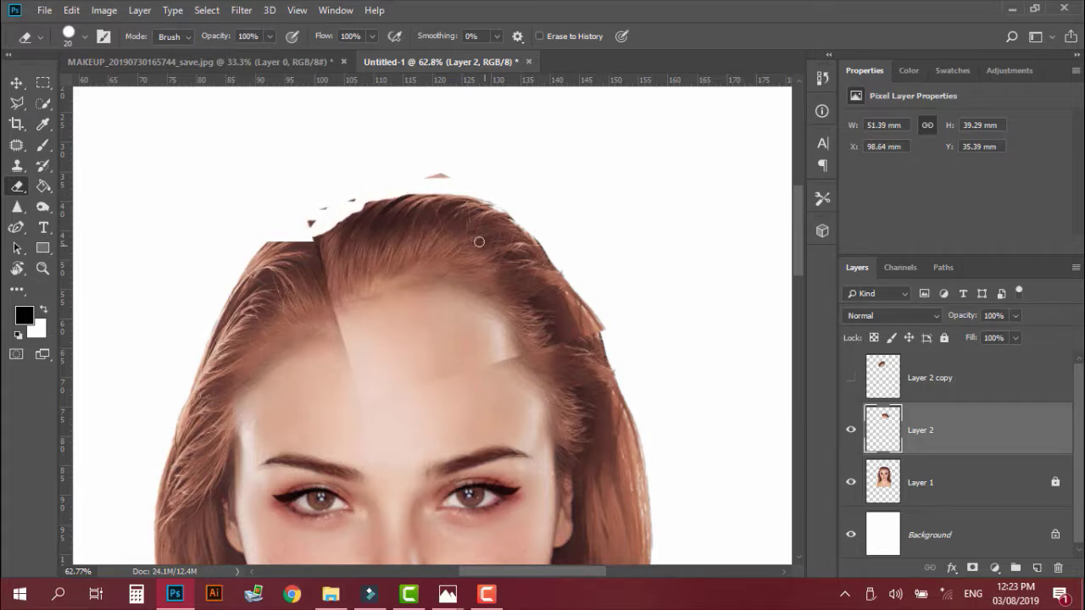
pyautogui.moveTo(608, 329)
pyautogui.mouseDown()
pyautogui.moveTo(585, 284)
pyautogui.moveTo(562, 287)
pyautogui.moveTo(589, 329)
pyautogui.moveTo(578, 279)
pyautogui.moveTo(601, 343)
pyautogui.moveTo(585, 301)
pyautogui.moveTo(549, 264)
pyautogui.mouseUp()
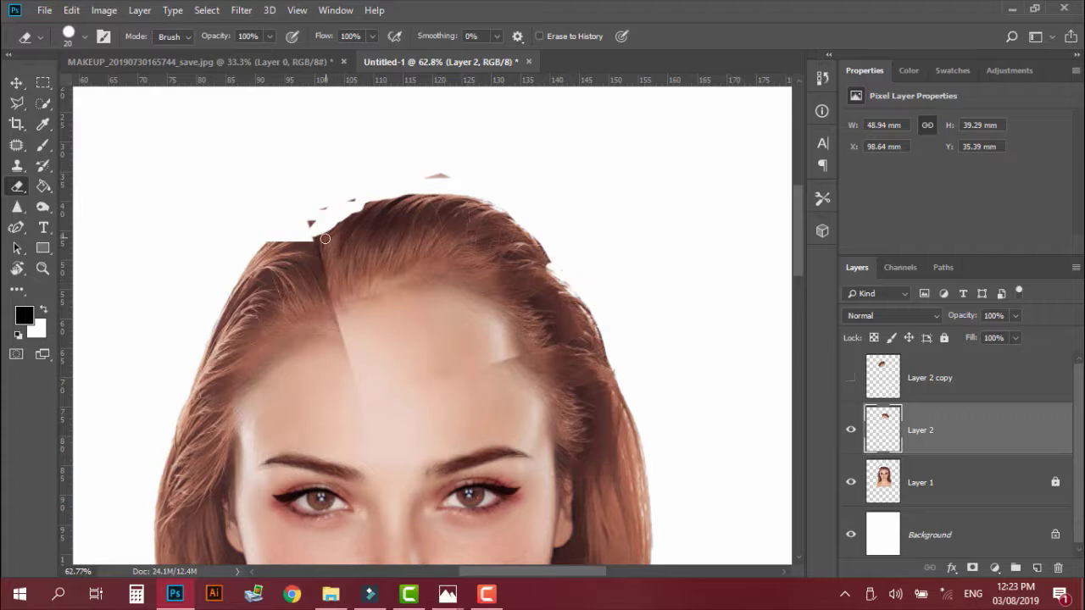
# Step: Try shifting the erased hair piece to about X 99.91 mm and Y 37.42 mm
pyautogui.press('v')
pyautogui.moveTo(355, 217)
pyautogui.mouseDown()
pyautogui.moveTo(511, 227)
pyautogui.moveTo(386, 237)
pyautogui.moveTo(374, 227)
pyautogui.mouseUp()
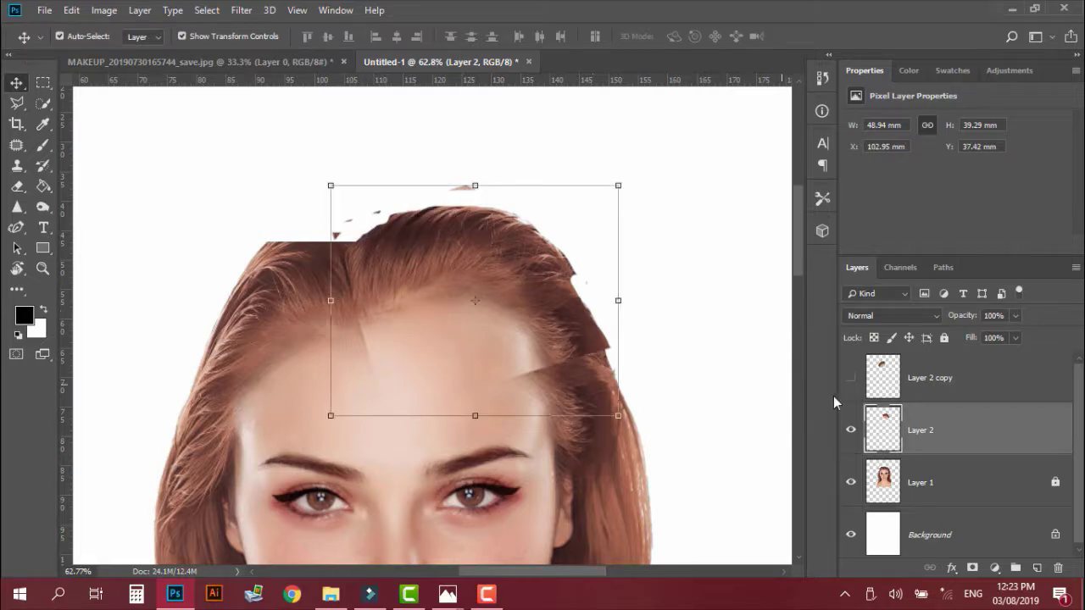
pyautogui.moveTo(438, 236); pyautogui.dragTo(418, 243)
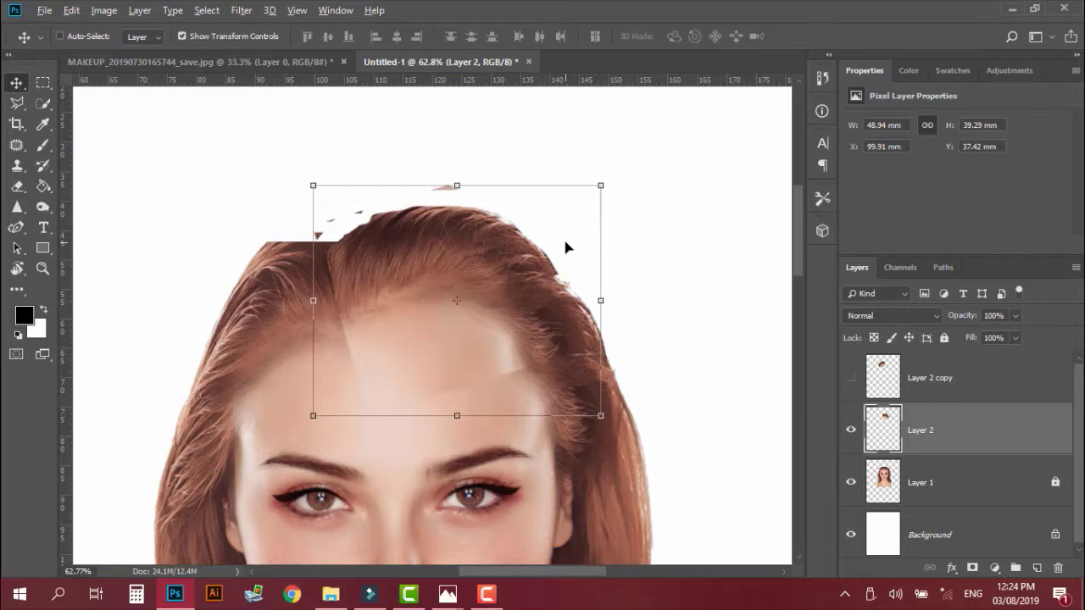
# Step: Undo the recent moves and eraser strokes on Layer 2
pyautogui.hotkey('ctrl', 'alt', 'z')
pyautogui.hotkey('ctrl', 'alt', 'z')
pyautogui.hotkey('ctrl', 'alt', 'z')
pyautogui.hotkey('ctrl', 'alt', 'z')
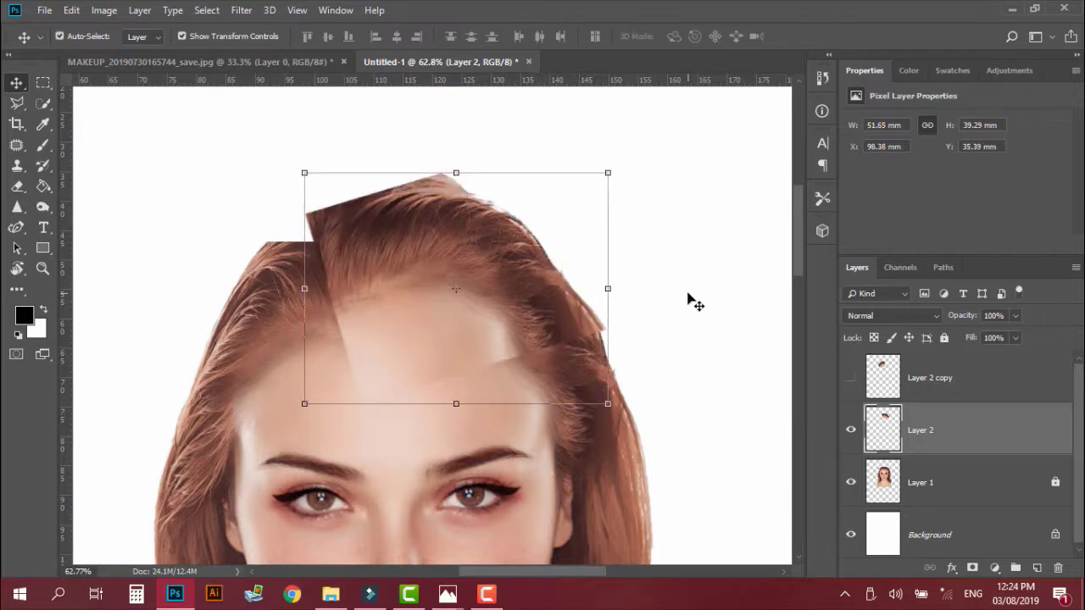
# Step: Select Layer 2 and add a layer mask to it
pyautogui.click(717, 361)
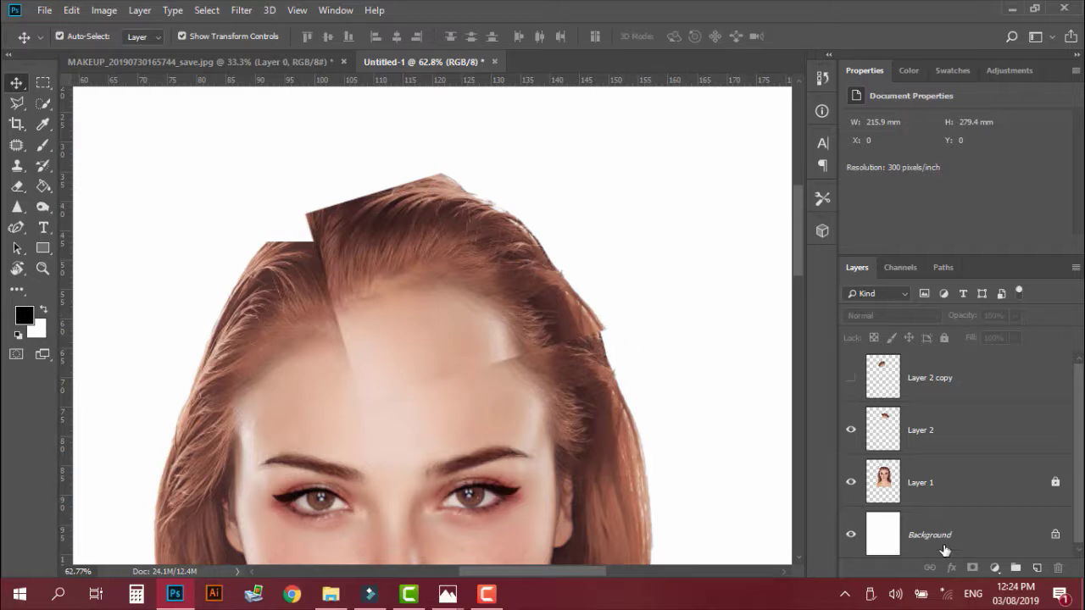
pyautogui.click(931, 436)
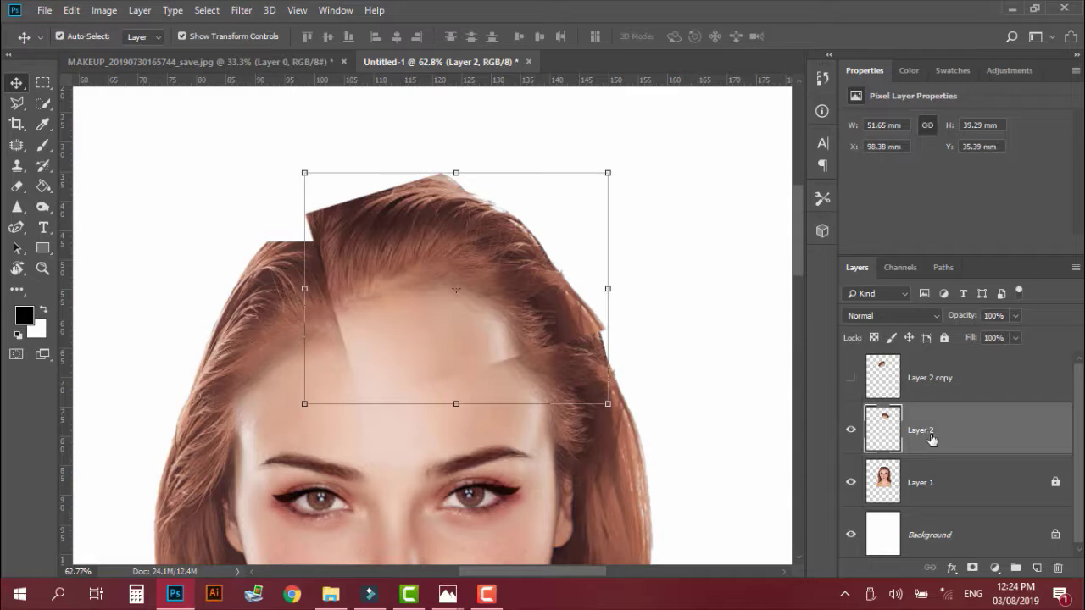
pyautogui.click(973, 568)
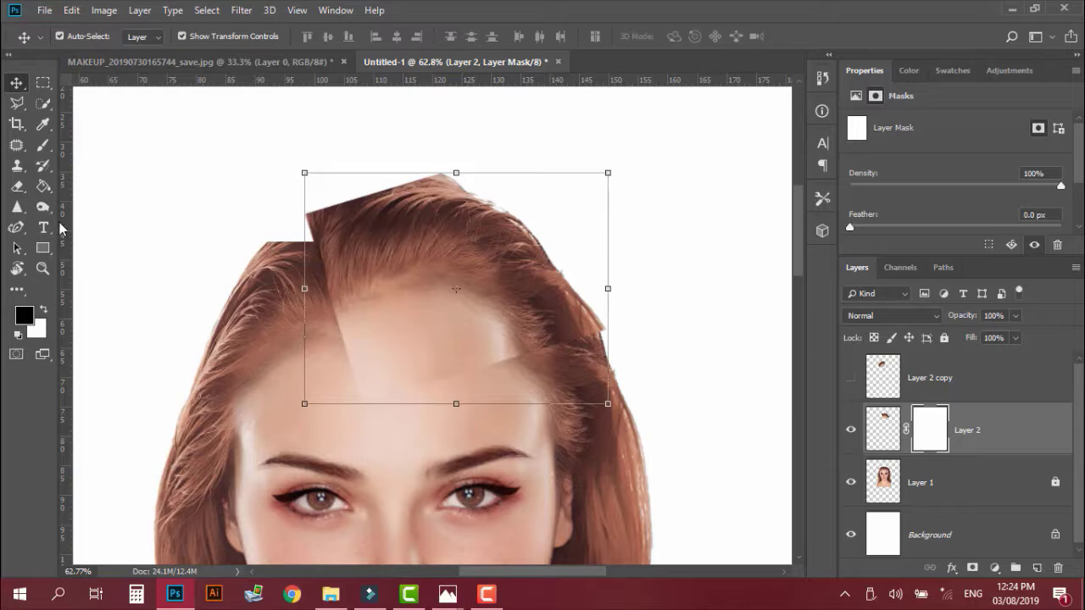
# Step: Paint black on Layer 2's mask over the crown with a 40 px brush, and restore the hidden hair with white
pyautogui.click(43, 144)
pyautogui.moveTo(410, 181)
pyautogui.mouseDown()
pyautogui.moveTo(455, 180)
pyautogui.moveTo(348, 212)
pyautogui.moveTo(500, 211)
pyautogui.moveTo(368, 220)
pyautogui.moveTo(434, 236)
pyautogui.moveTo(450, 209)
pyautogui.mouseUp()
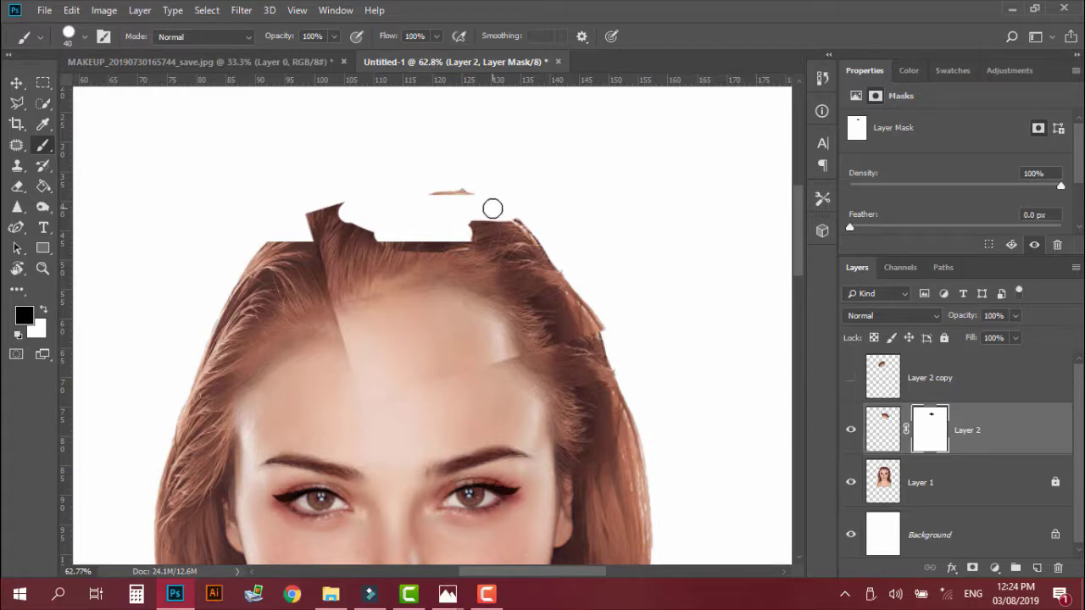
pyautogui.press('x')
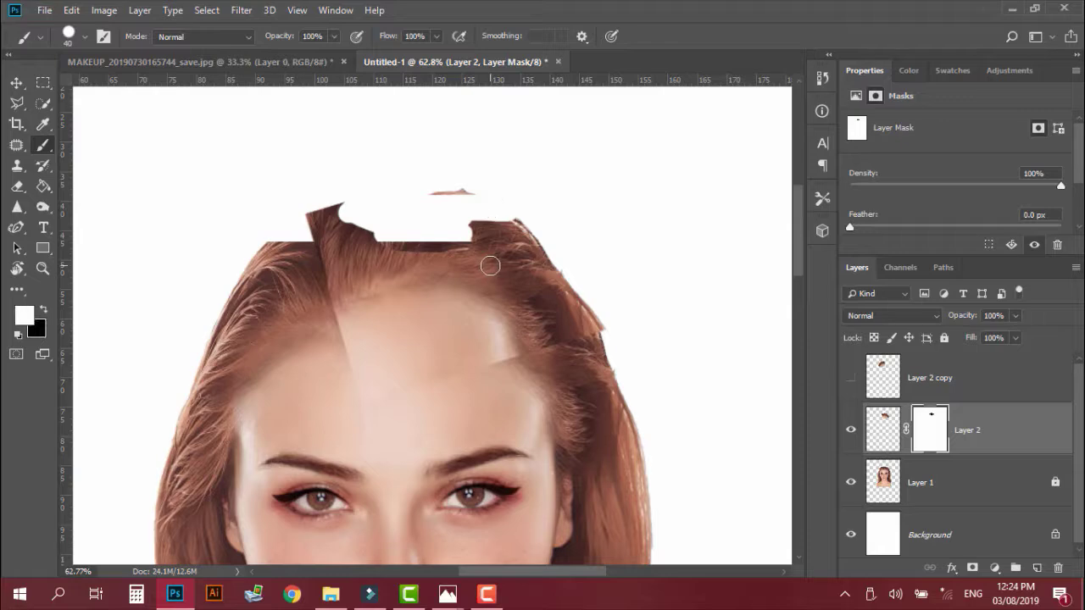
pyautogui.press('x')
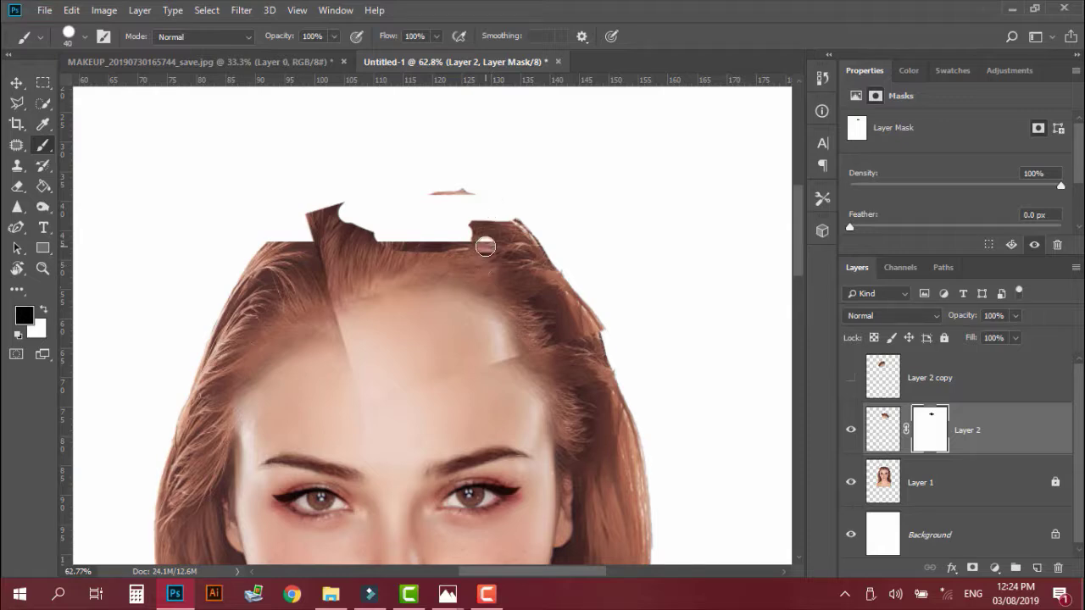
pyautogui.moveTo(487, 240)
pyautogui.mouseDown()
pyautogui.moveTo(385, 251)
pyautogui.moveTo(451, 250)
pyautogui.moveTo(406, 243)
pyautogui.mouseUp()
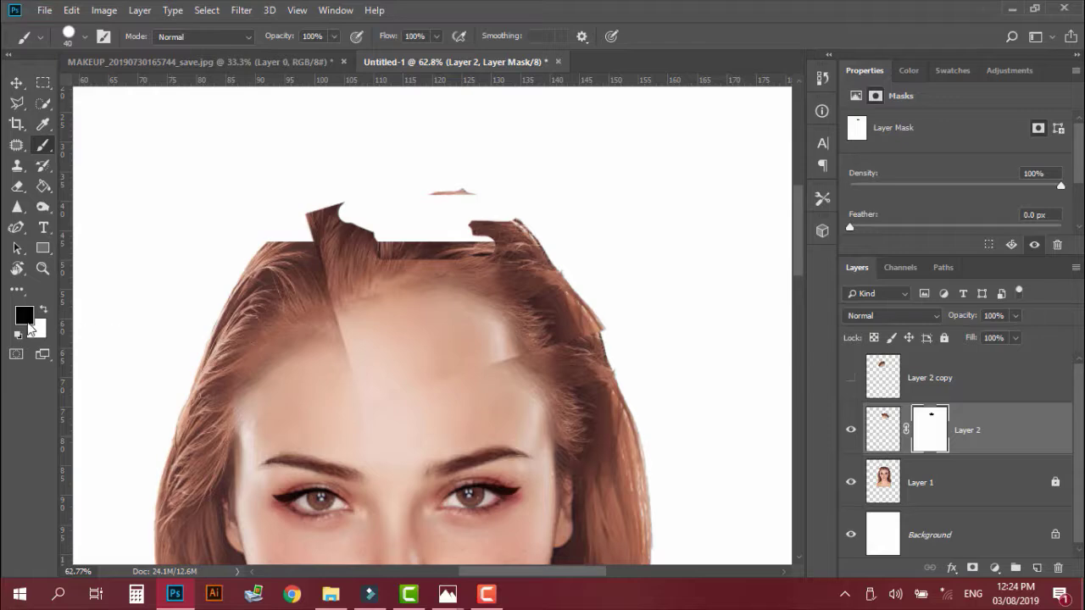
pyautogui.press('x')
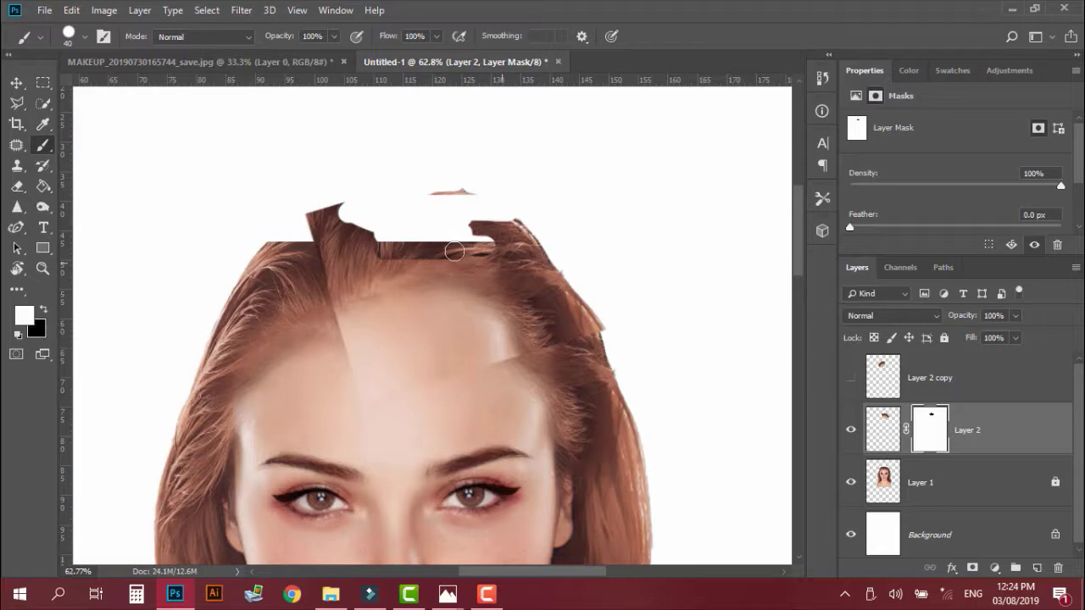
pyautogui.moveTo(373, 247)
pyautogui.mouseDown()
pyautogui.moveTo(499, 250)
pyautogui.moveTo(365, 222)
pyautogui.moveTo(412, 222)
pyautogui.moveTo(382, 244)
pyautogui.moveTo(473, 219)
pyautogui.moveTo(358, 216)
pyautogui.moveTo(474, 201)
pyautogui.moveTo(509, 229)
pyautogui.moveTo(426, 180)
pyautogui.moveTo(355, 209)
pyautogui.moveTo(457, 207)
pyautogui.moveTo(353, 220)
pyautogui.mouseUp()
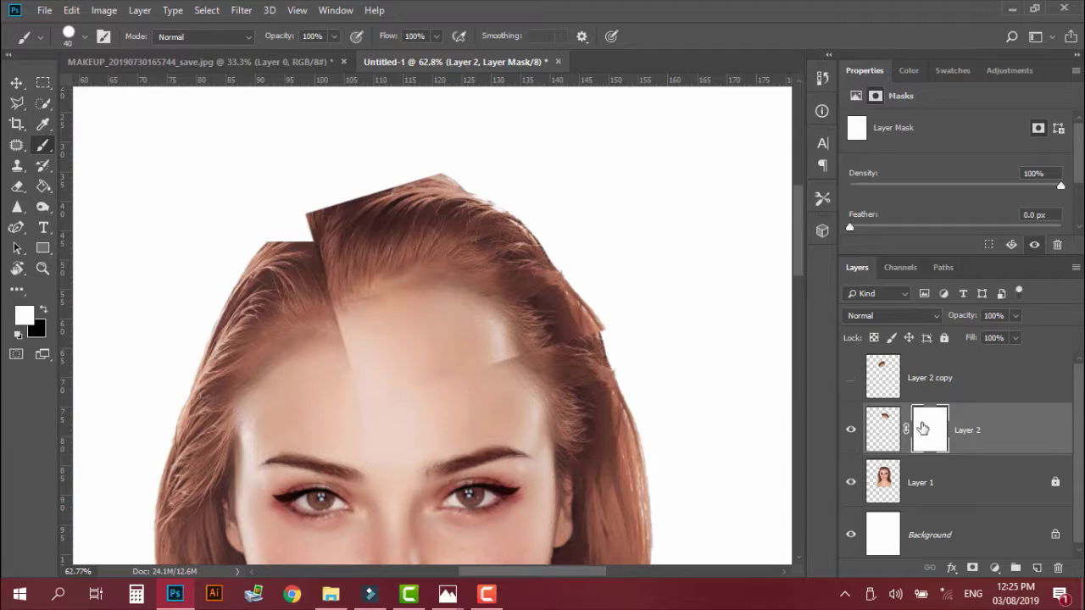
# Step: Paint black on Layer 2's mask with the hard 40 px brush to trim the straight edge above the crown into a curve
pyautogui.press('x')
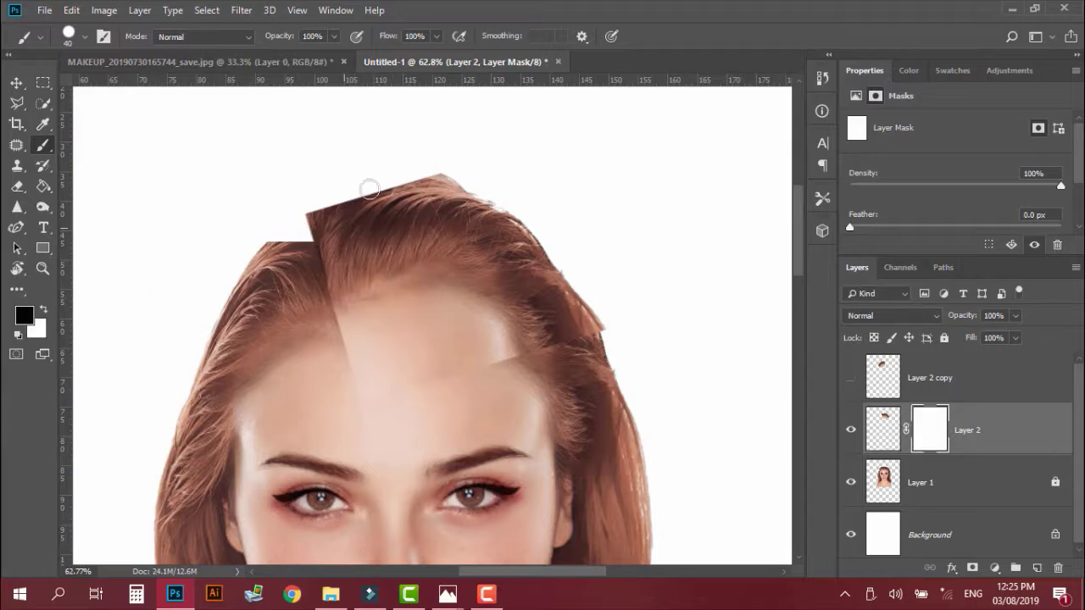
pyautogui.scroll(2, 474, 185)
pyautogui.scroll(2, 279, 182)
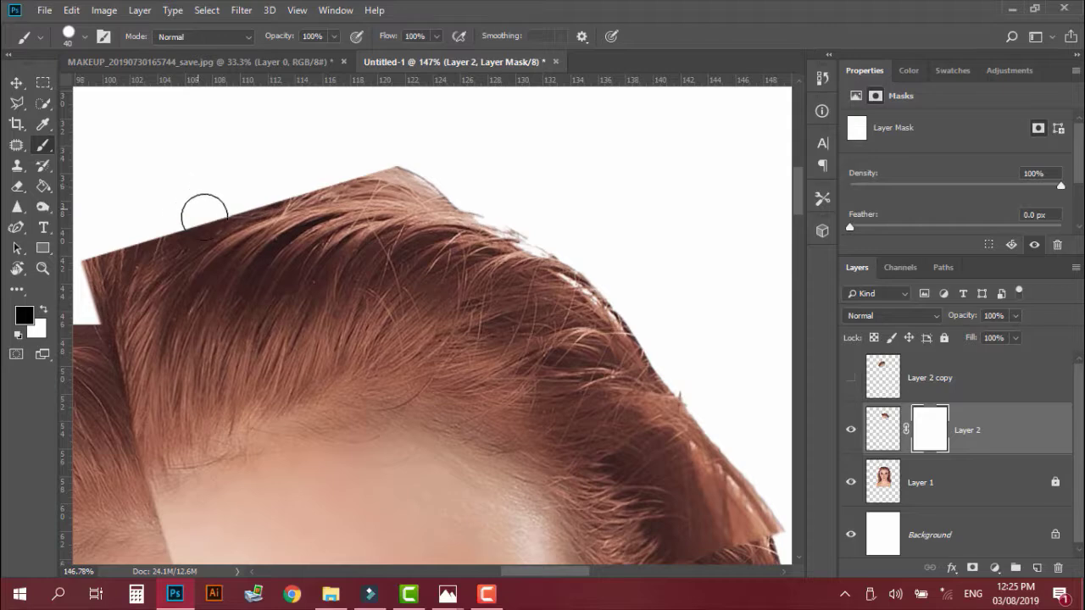
pyautogui.scroll(2, 212, 222)
pyautogui.moveTo(198, 218)
pyautogui.mouseDown()
pyautogui.moveTo(338, 169)
pyautogui.moveTo(414, 163)
pyautogui.moveTo(515, 178)
pyautogui.moveTo(587, 207)
pyautogui.moveTo(360, 189)
pyautogui.moveTo(324, 169)
pyautogui.moveTo(473, 252)
pyautogui.mouseUp()
pyautogui.scroll(-3, 487, 327)
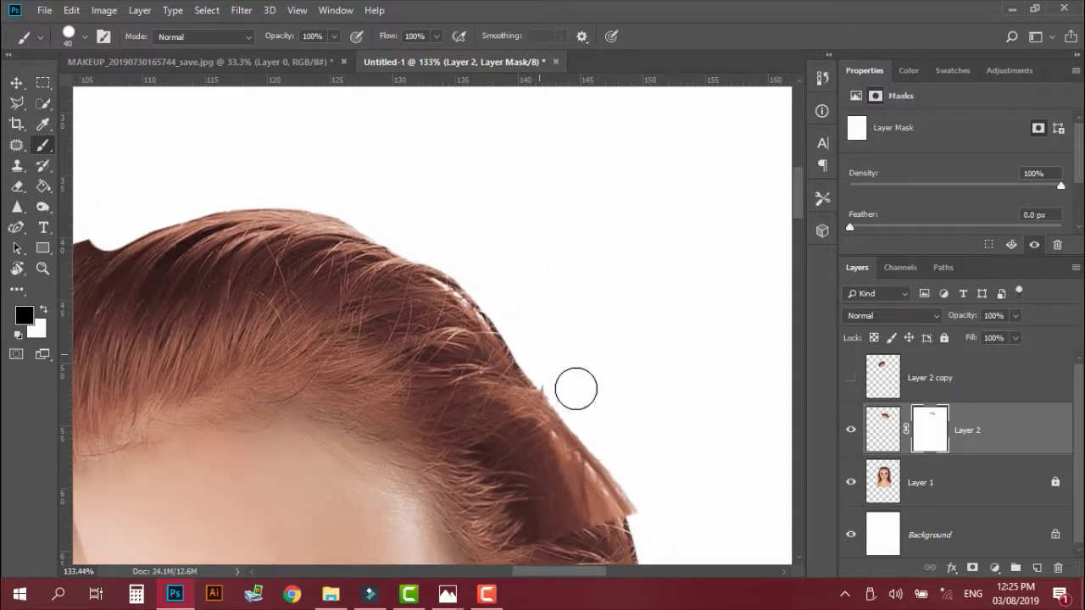
# Step: Try trimming the right edge of the hair piece on the mask with a softened 40 px brush, and undo the strokes
pyautogui.moveTo(599, 398); pyautogui.dragTo(516, 297)
pyautogui.rightClick(472, 271)
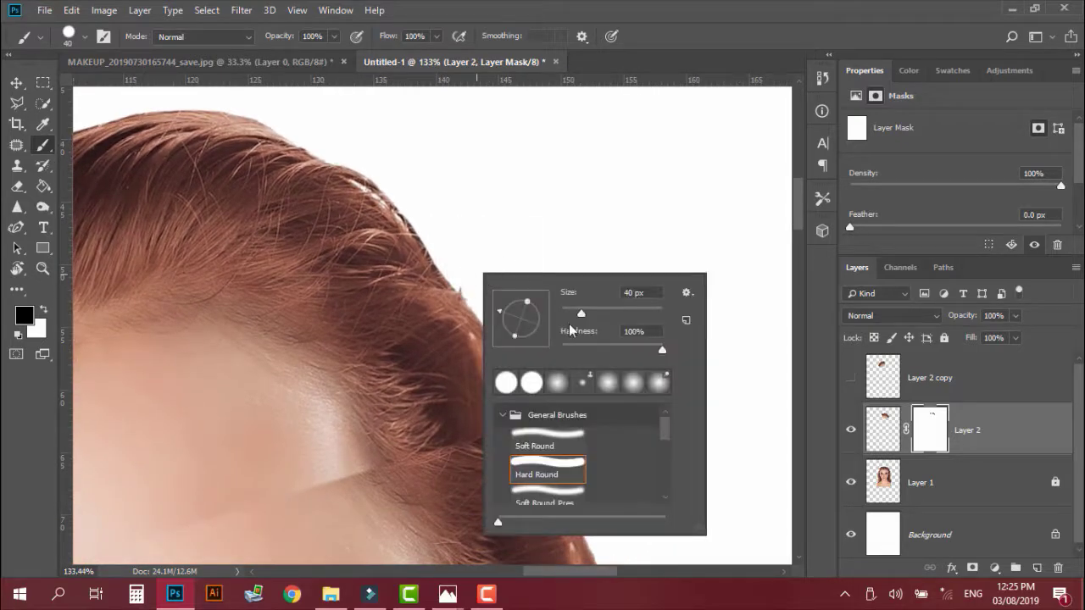
pyautogui.moveTo(663, 356); pyautogui.dragTo(564, 351)
pyautogui.click(545, 189)
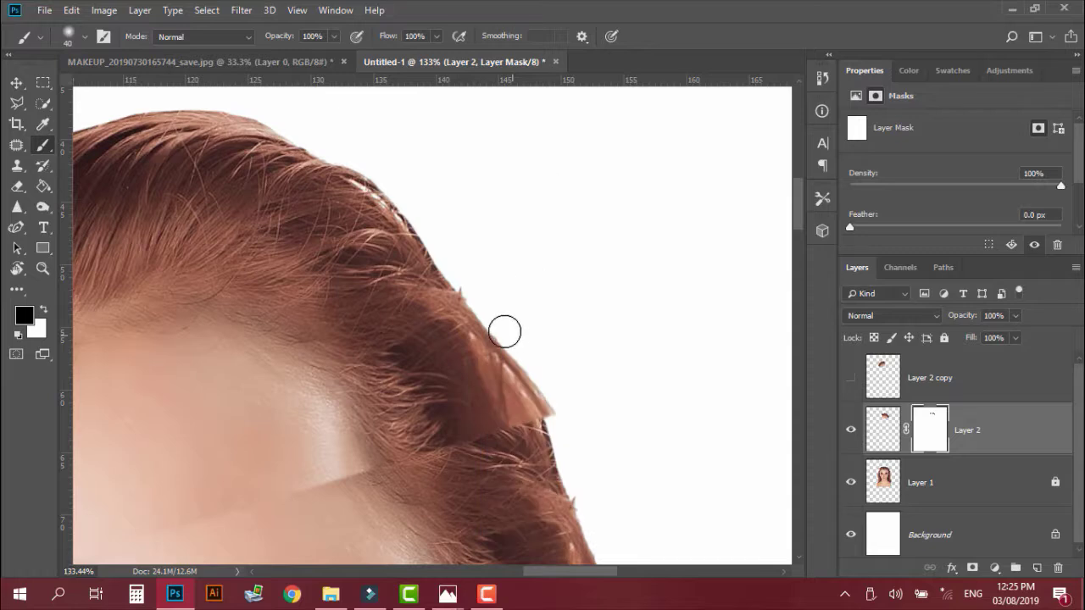
pyautogui.moveTo(504, 330)
pyautogui.mouseDown()
pyautogui.moveTo(535, 388)
pyautogui.moveTo(529, 352)
pyautogui.moveTo(473, 282)
pyautogui.moveTo(508, 362)
pyautogui.mouseUp()
pyautogui.hotkey('ctrl', 'z')
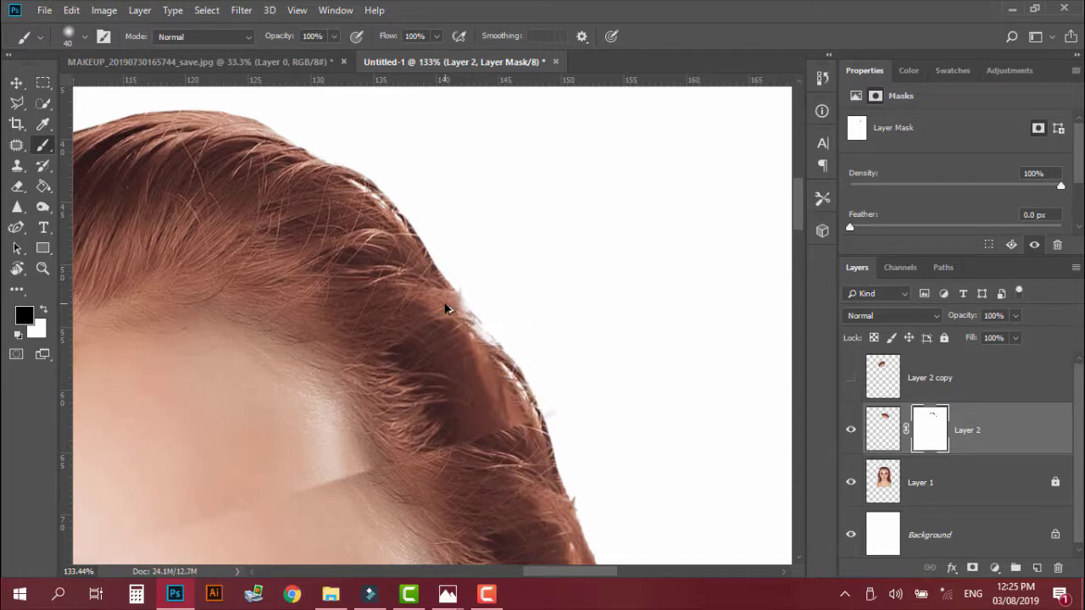
pyautogui.hotkey('ctrl', 'z')
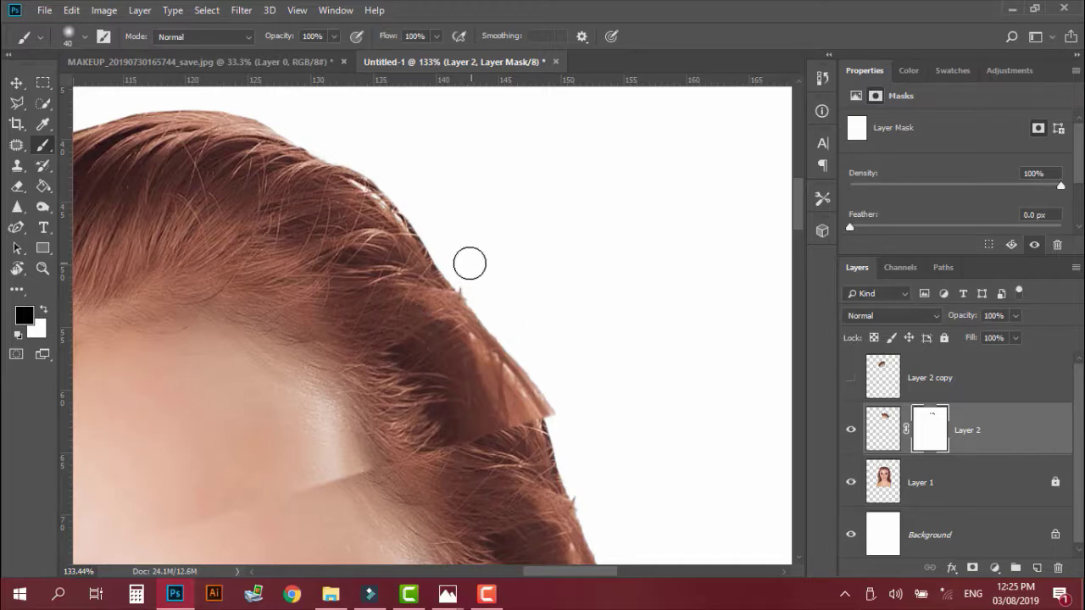
# Step: Switch the 40 px brush back to a hard edge and mask out the hair protruding beyond the right side of the head
pyautogui.rightClick(463, 264)
pyautogui.moveTo(556, 338); pyautogui.dragTo(646, 281)
pyautogui.click(610, 215)
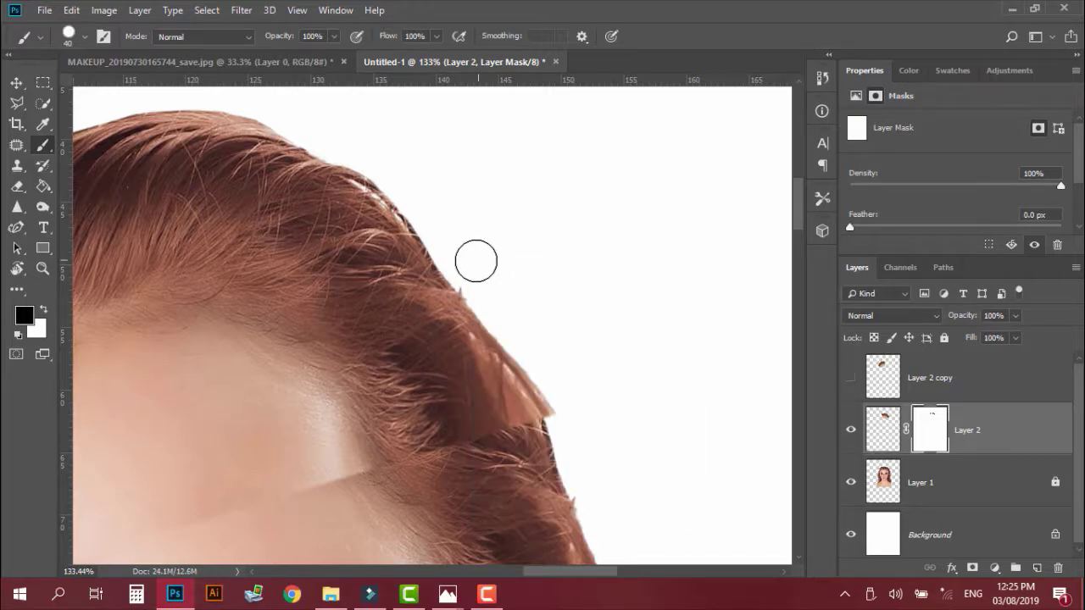
pyautogui.moveTo(472, 280)
pyautogui.mouseDown()
pyautogui.moveTo(564, 392)
pyautogui.moveTo(569, 423)
pyautogui.moveTo(525, 344)
pyautogui.mouseUp()
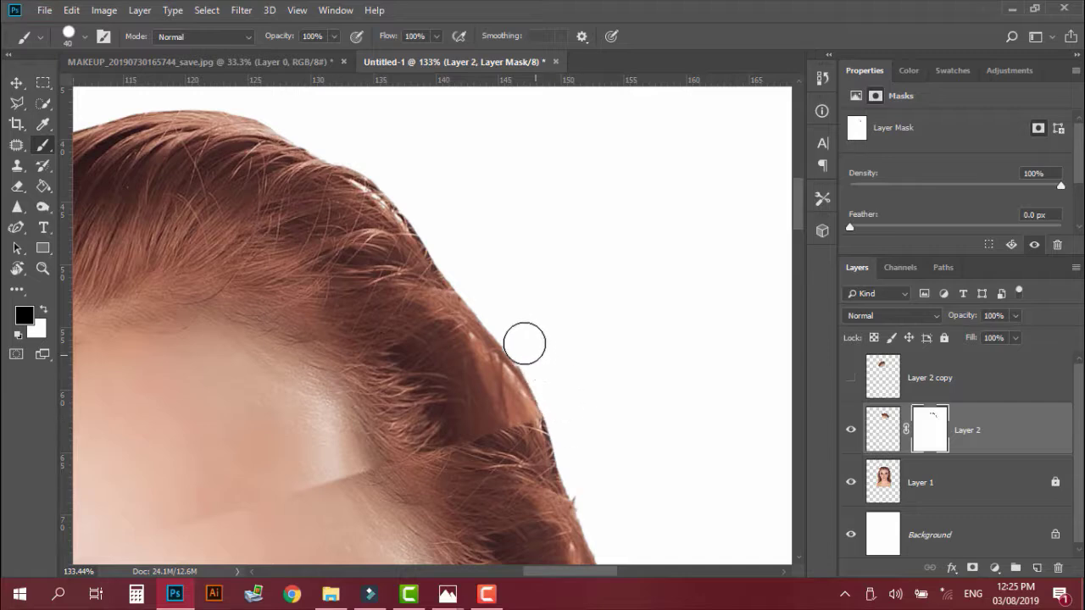
# Step: Soften the 40 px brush and mask the hair piece's lower seam in the hair above the right temple
pyautogui.rightClick(450, 388)
pyautogui.moveTo(621, 392)
pyautogui.mouseDown()
pyautogui.moveTo(414, 399)
pyautogui.moveTo(465, 440)
pyautogui.mouseUp()
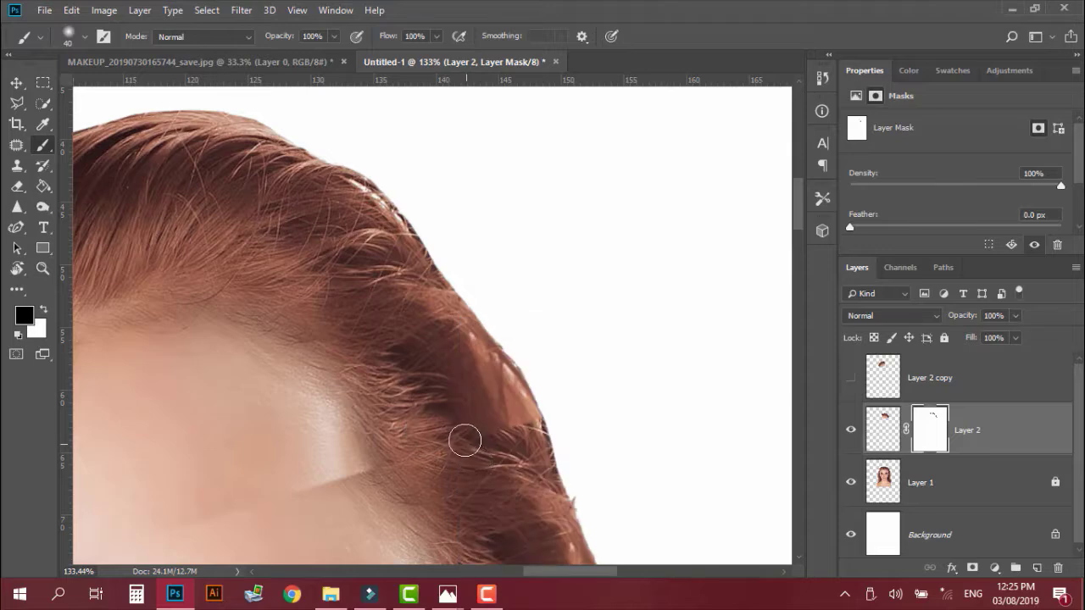
pyautogui.rightClick(494, 438)
pyautogui.press('Return')
# Step: Set the brush opacity to 19% and blend the hair piece's lower edge into the temple hair and forehead
pyautogui.click(334, 37)
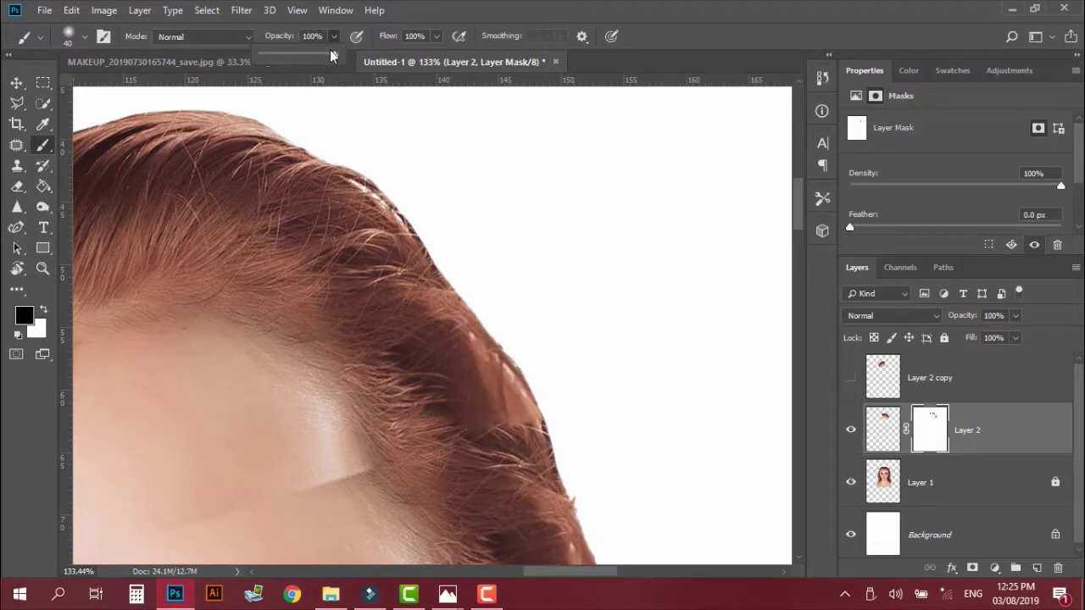
pyautogui.click(509, 426)
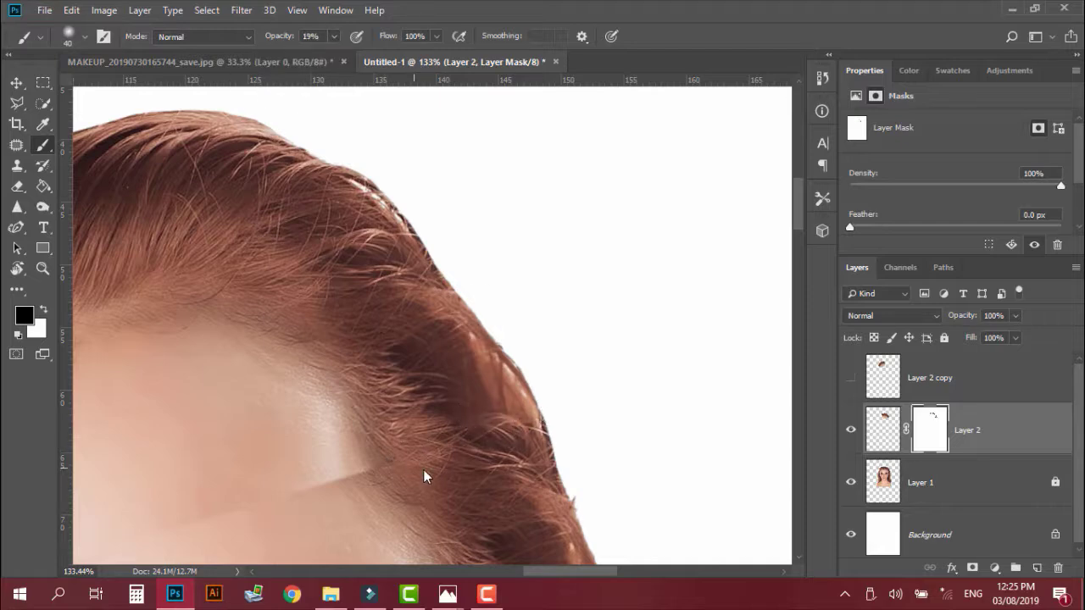
pyautogui.moveTo(339, 465); pyautogui.dragTo(483, 342)
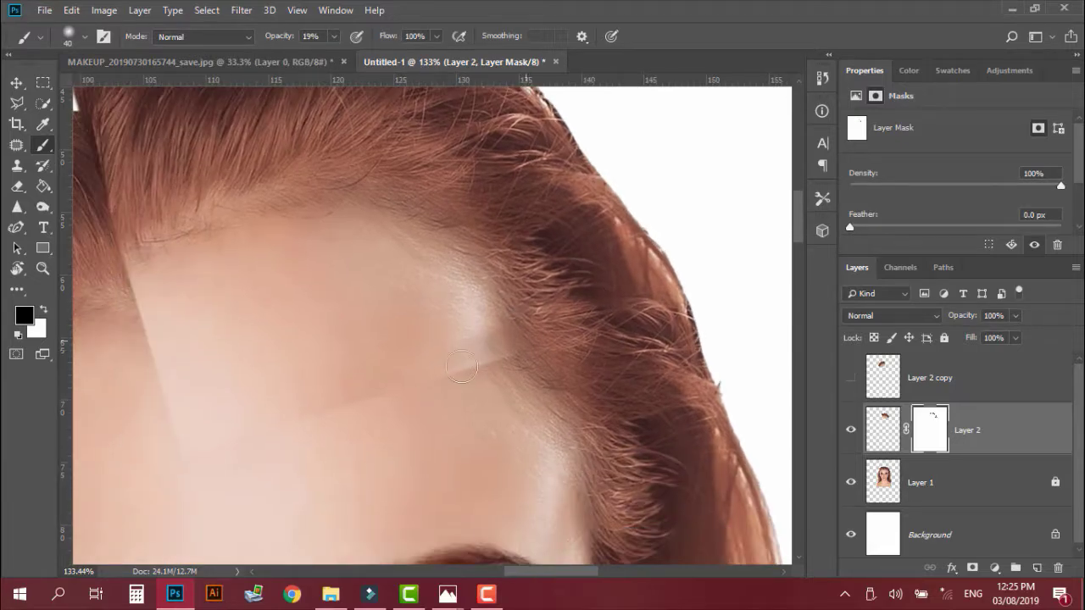
# Step: Set Layer 2's opacity to 0%
pyautogui.scroll(-5, 427, 371)
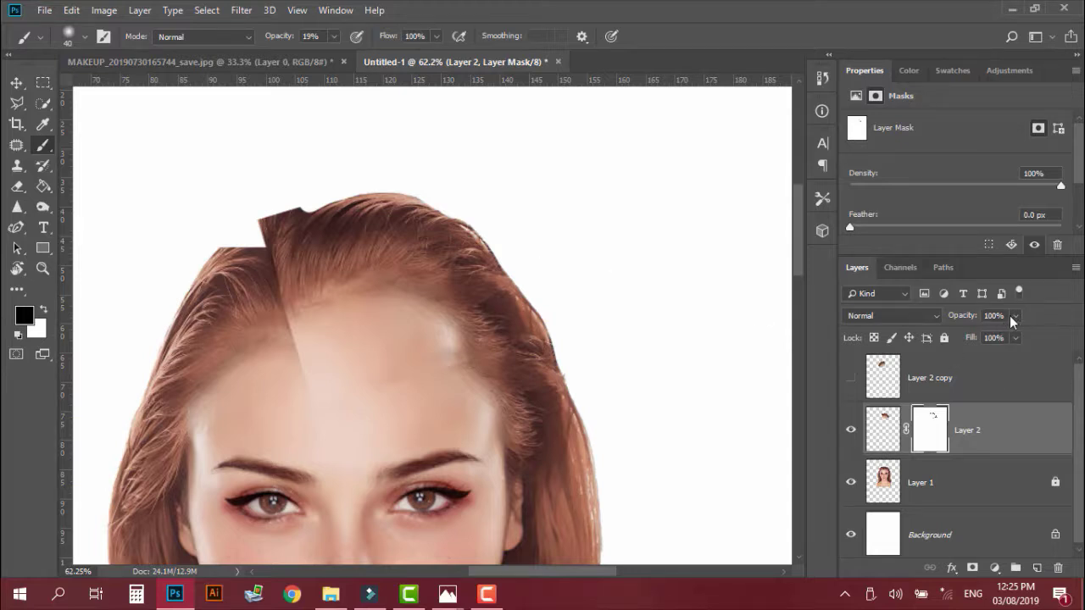
pyautogui.click(927, 337)
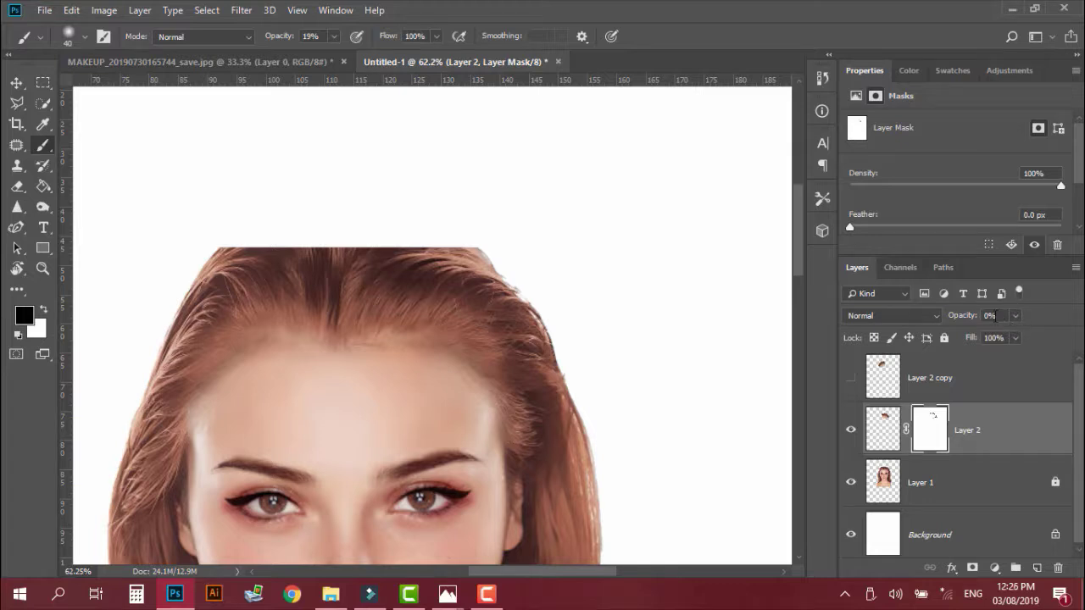
# Step: Set Layer 2's opacity to 62% and enlarge the soft mask brush to 90 px
pyautogui.click(1015, 317)
pyautogui.moveTo(995, 332); pyautogui.dragTo(1064, 339)
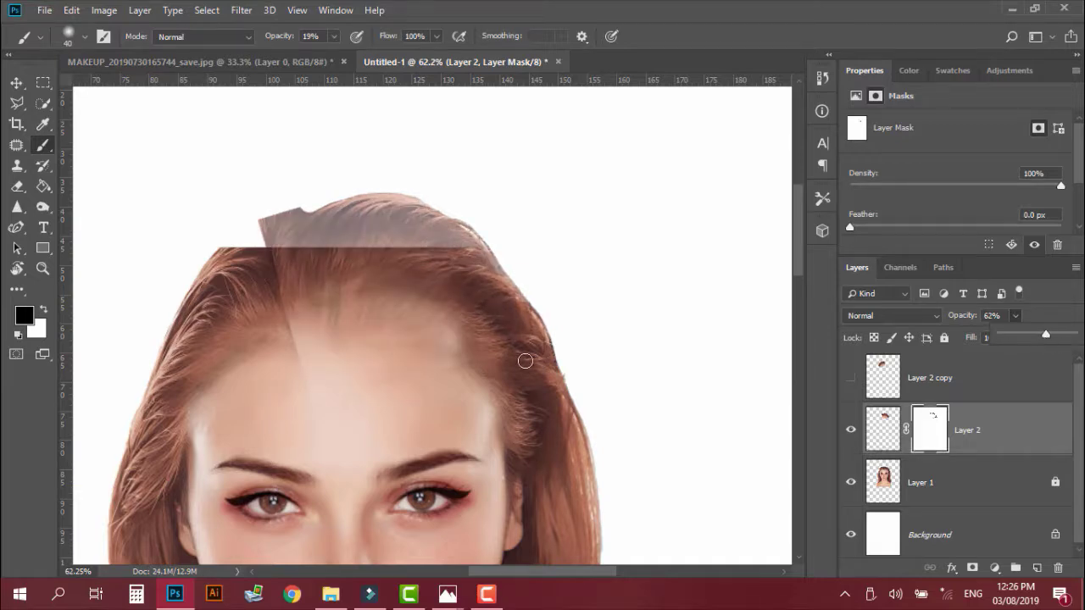
pyautogui.scroll(2, 336, 353)
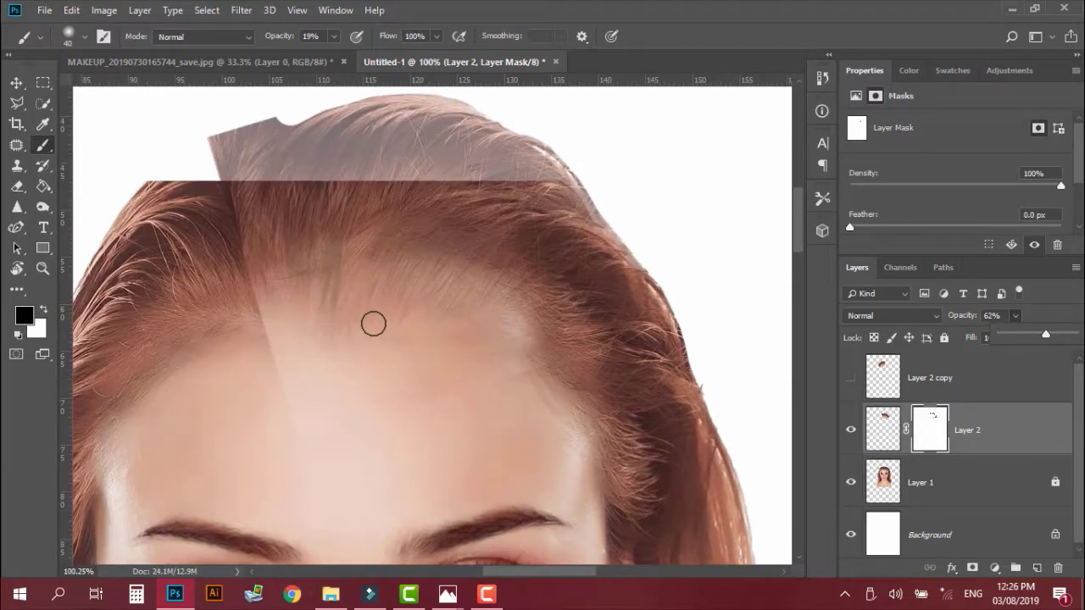
pyautogui.press(']')
pyautogui.press(']')
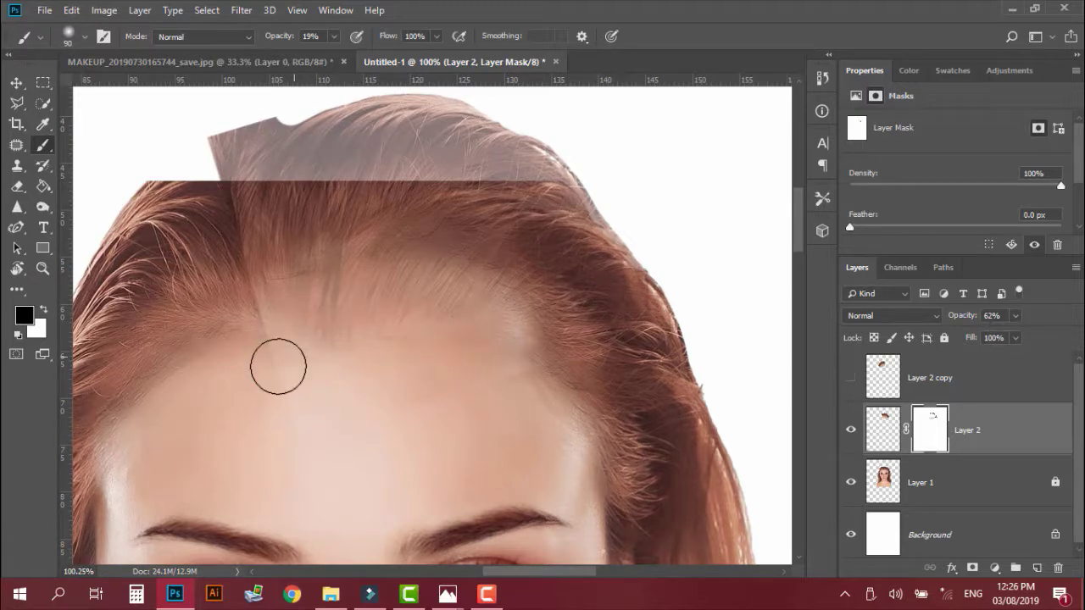
# Step: Set the brush opacity to 63% and mask out the hair piece's overlap along the hairline and upper forehead
pyautogui.rightClick(338, 398)
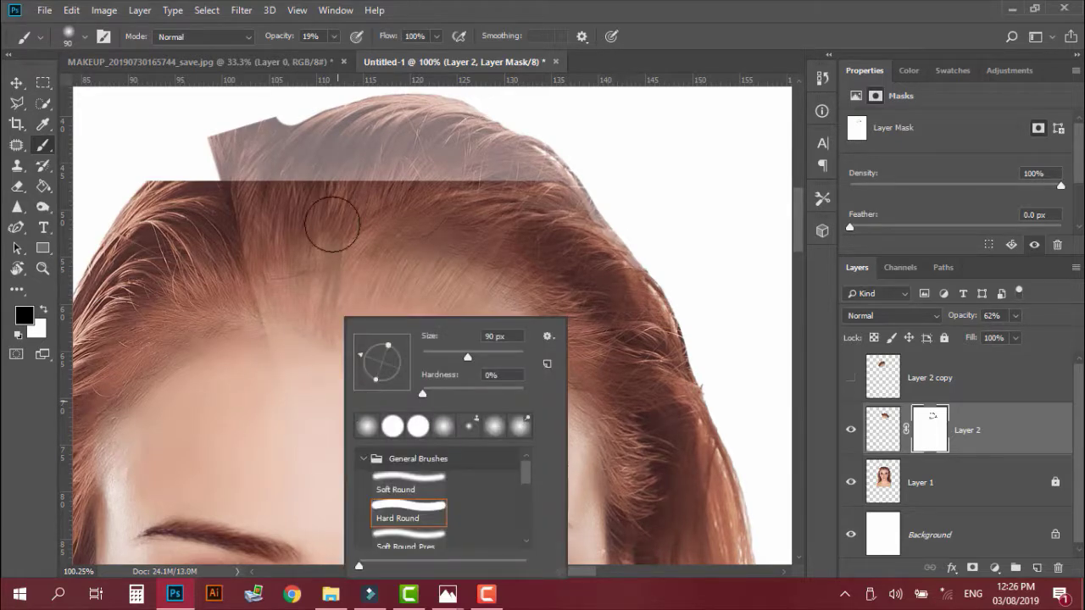
pyautogui.click(334, 37)
pyautogui.moveTo(373, 62); pyautogui.dragTo(366, 62)
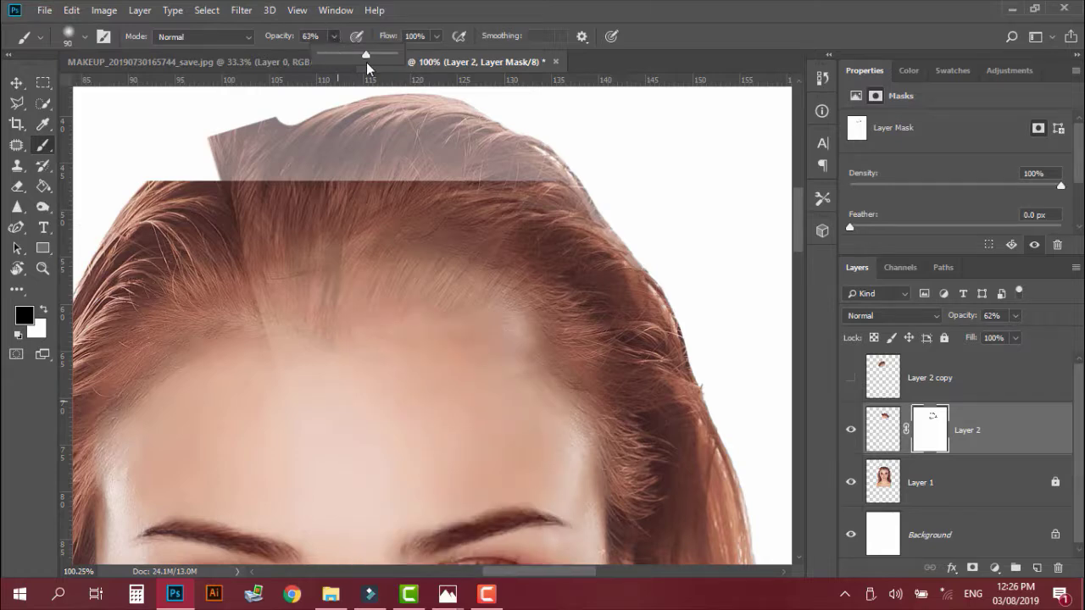
pyautogui.click(376, 356)
pyautogui.moveTo(284, 354)
pyautogui.mouseDown()
pyautogui.moveTo(318, 342)
pyautogui.moveTo(314, 288)
pyautogui.moveTo(352, 276)
pyautogui.moveTo(392, 358)
pyautogui.moveTo(480, 359)
pyautogui.moveTo(514, 384)
pyautogui.mouseUp()
pyautogui.rightClick(366, 294)
pyautogui.click(324, 319)
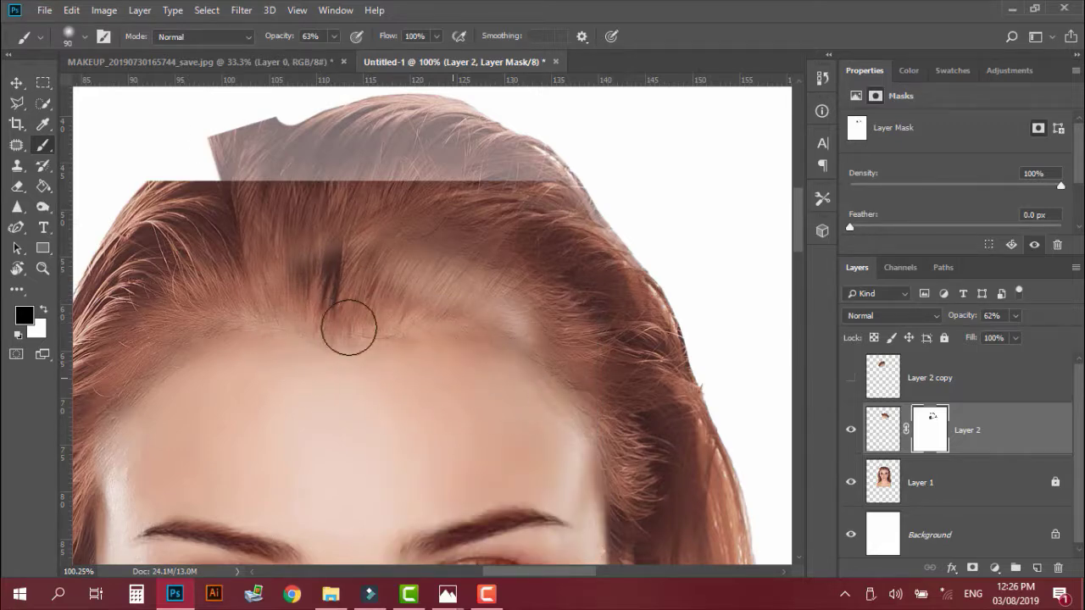
# Step: Set the brush opacity to 12% and blend the hair piece softly into the original hair above the hairline
pyautogui.click(334, 36)
pyautogui.moveTo(302, 57); pyautogui.dragTo(298, 57)
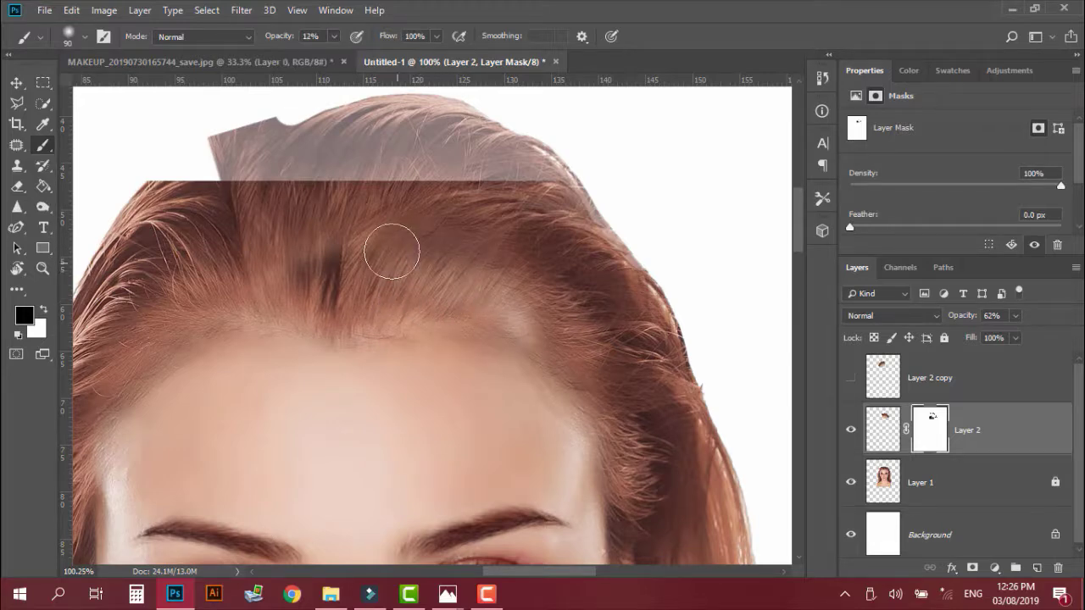
pyautogui.moveTo(354, 262)
pyautogui.mouseDown()
pyautogui.moveTo(323, 237)
pyautogui.moveTo(306, 284)
pyautogui.moveTo(286, 291)
pyautogui.moveTo(300, 257)
pyautogui.mouseUp()
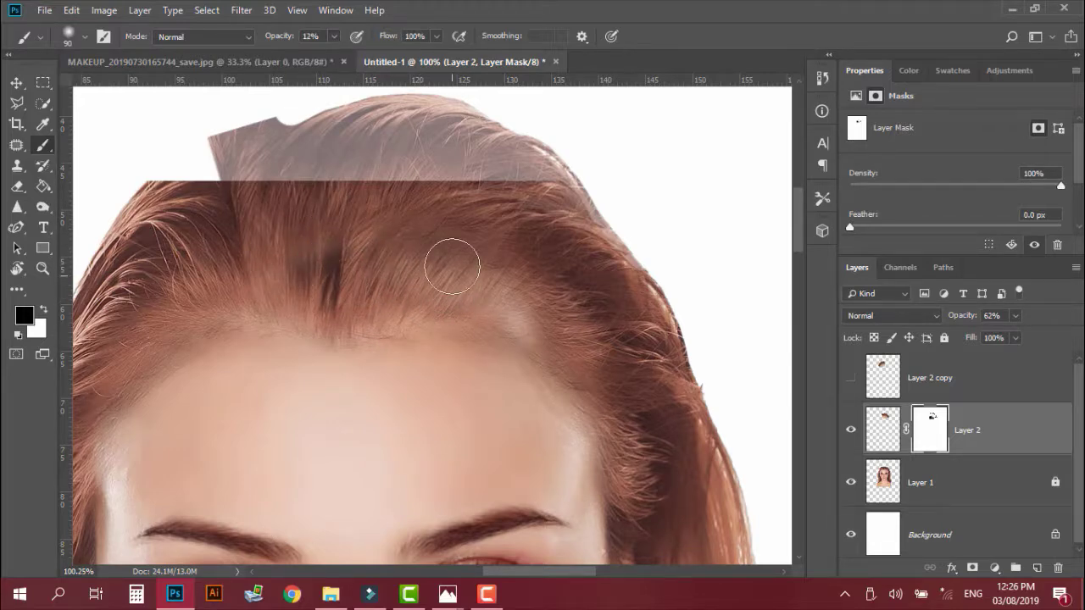
pyautogui.moveTo(511, 323)
pyautogui.mouseDown()
pyautogui.moveTo(538, 359)
pyautogui.moveTo(500, 286)
pyautogui.moveTo(513, 317)
pyautogui.mouseUp()
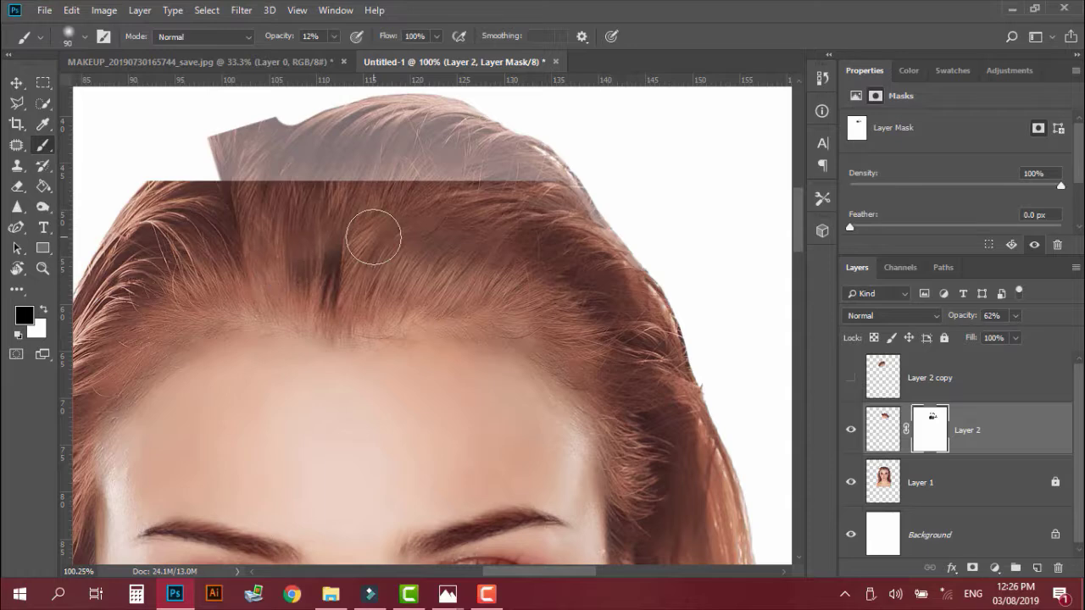
# Step: Set Layer 2's opacity to 100%
pyautogui.scroll(3, 390, 308)
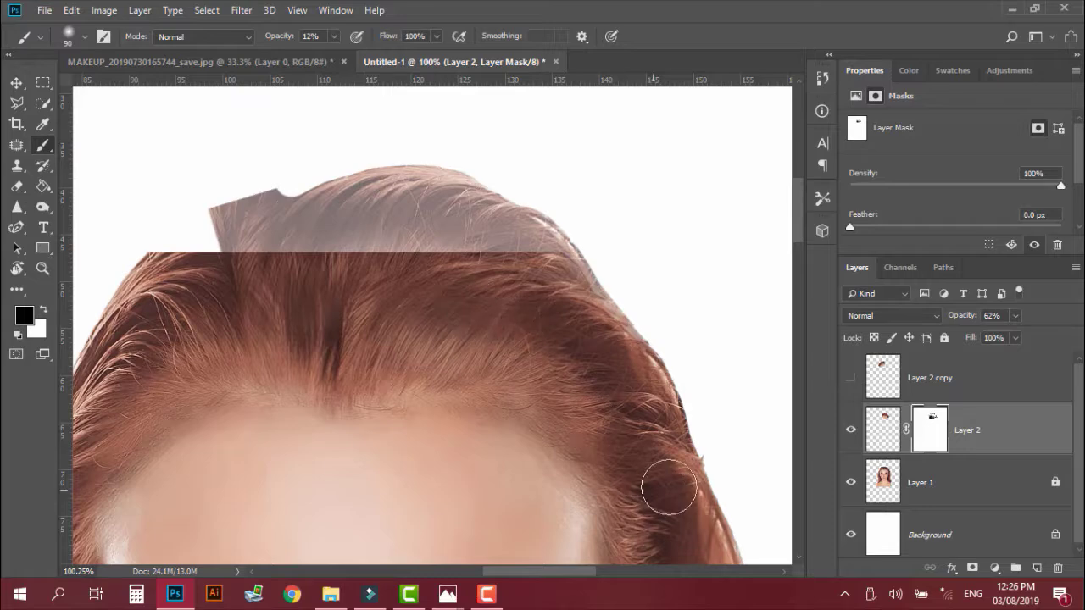
pyautogui.click(1014, 316)
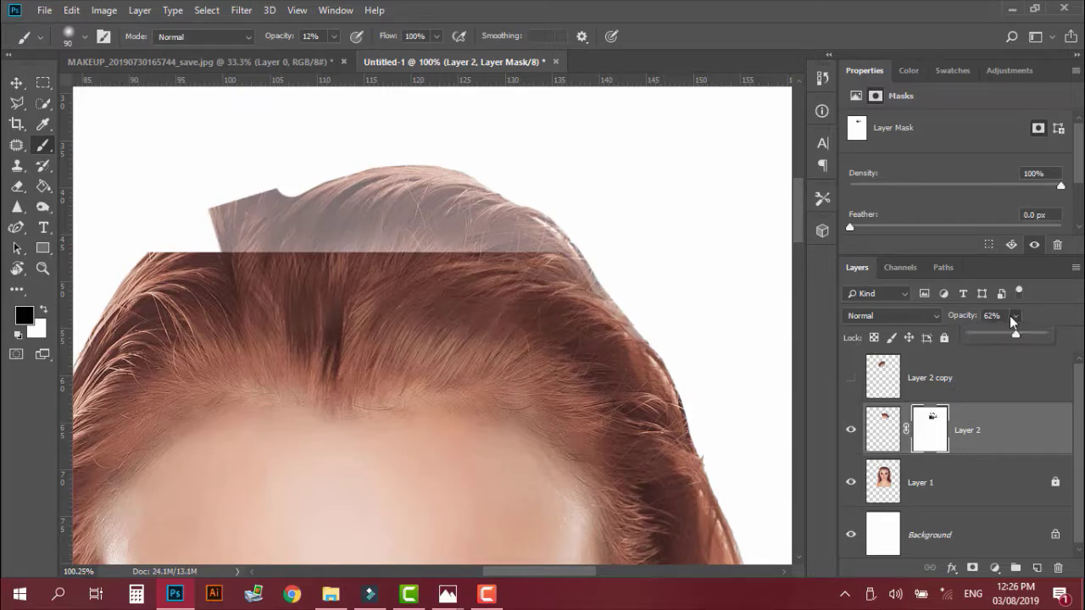
pyautogui.moveTo(1015, 334); pyautogui.dragTo(1066, 352)
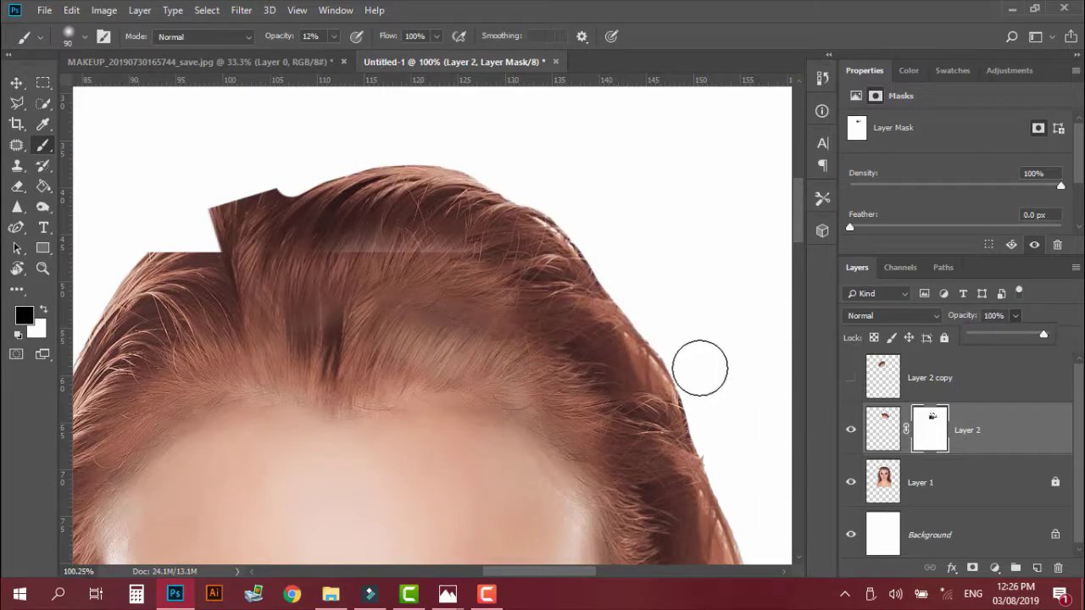
pyautogui.click(17, 83)
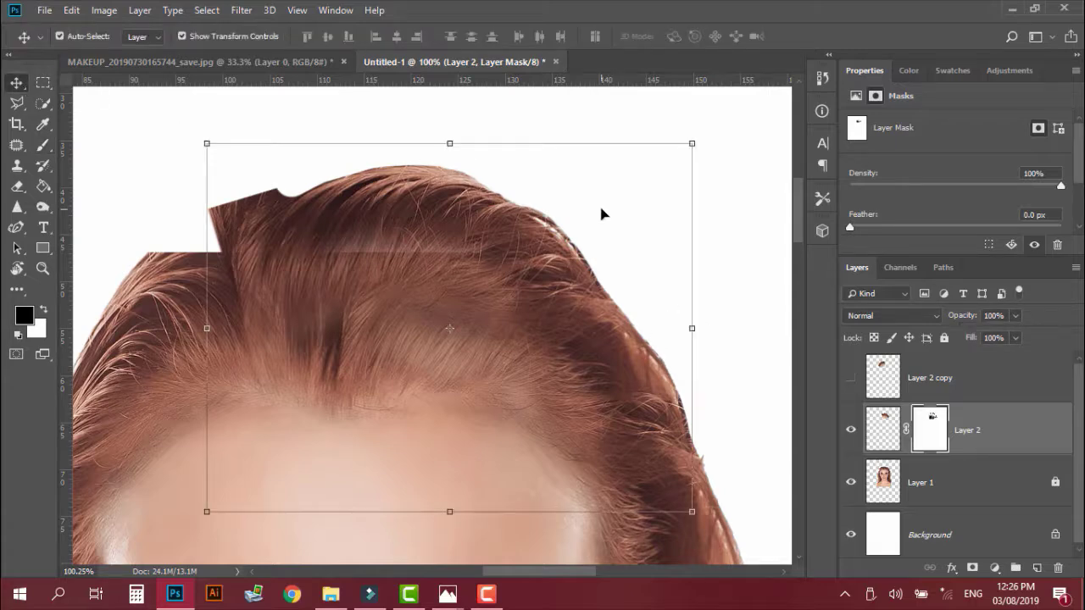
pyautogui.hotkey('ctrl', 't')
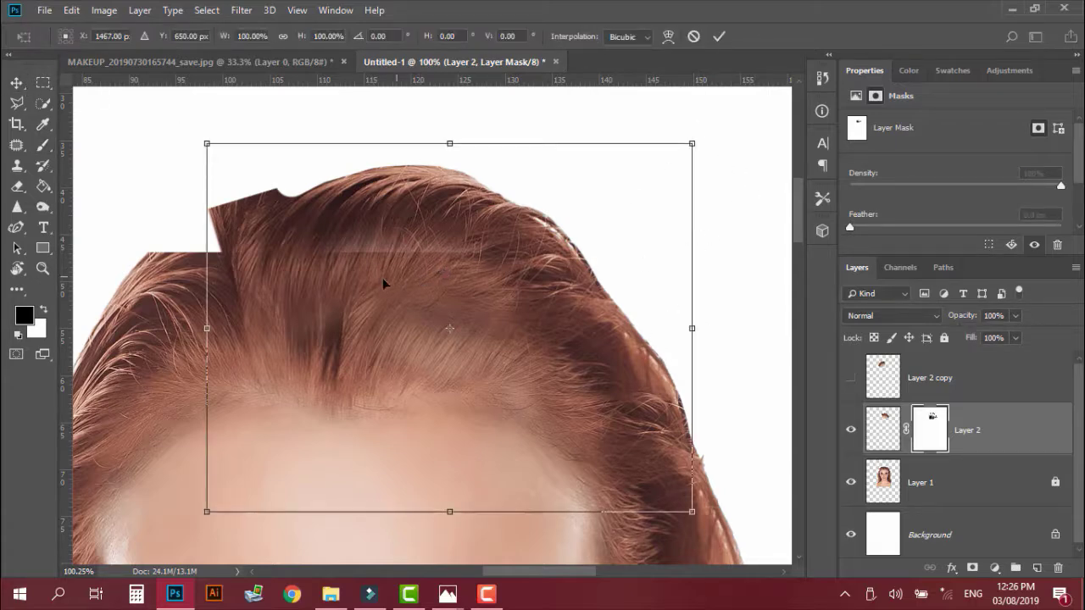
pyautogui.scroll(3, 393, 241)
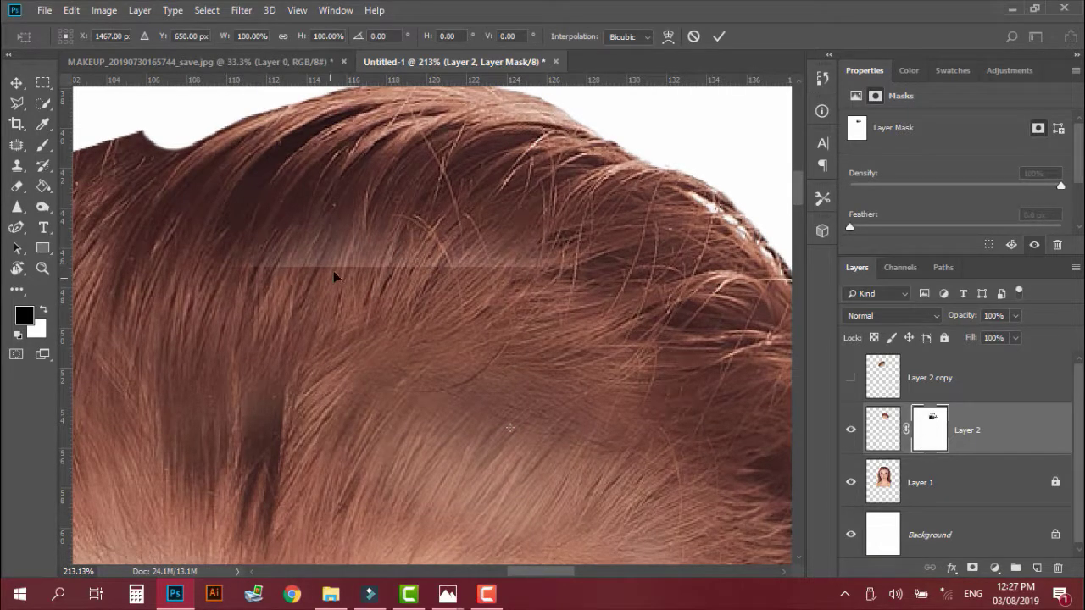
pyautogui.scroll(-4, 462, 330)
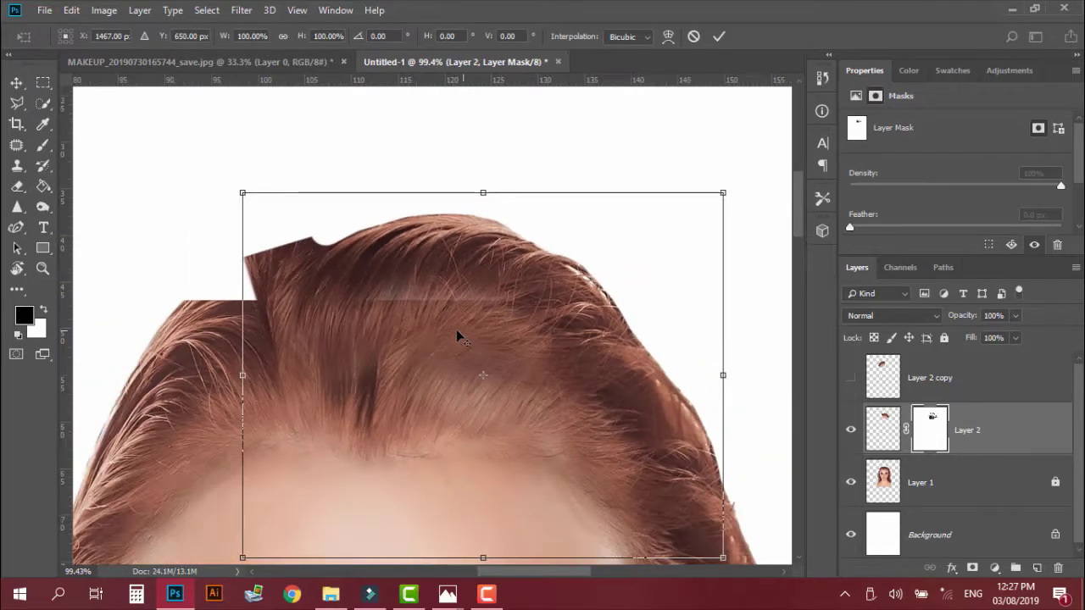
pyautogui.scroll(2, 287, 254)
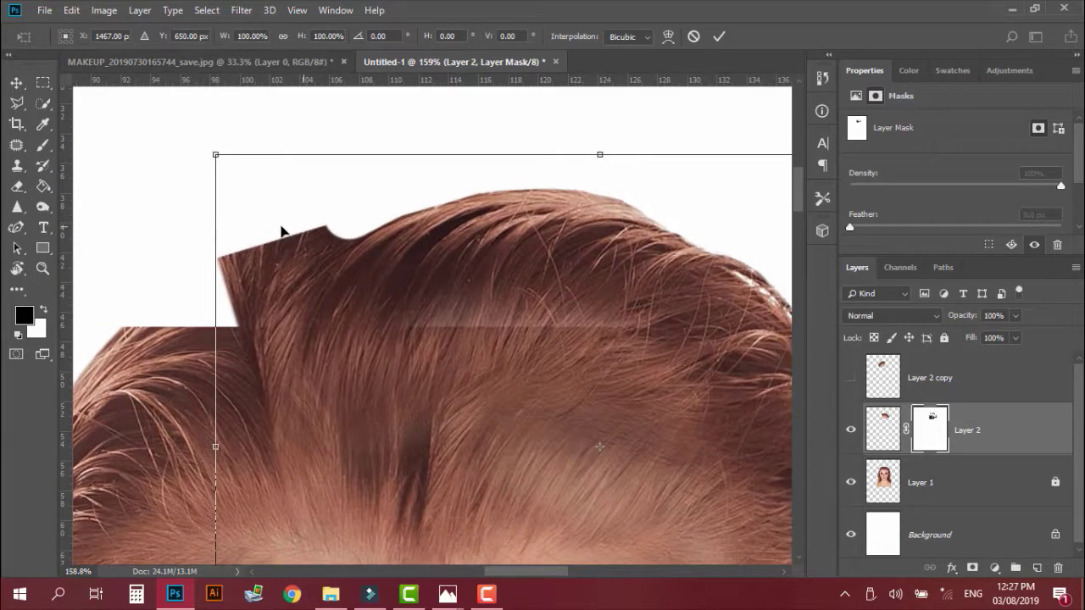
pyautogui.click(718, 36)
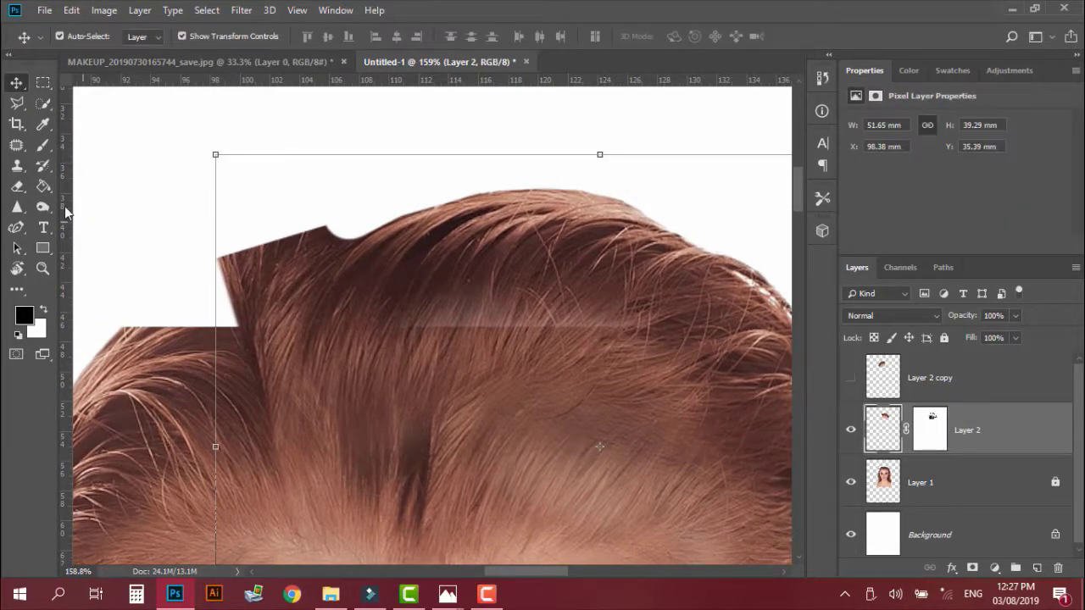
# Step: Give the 90 px brush a hard edge and set its opacity to 100%
pyautogui.click(43, 147)
pyautogui.rightClick(330, 192)
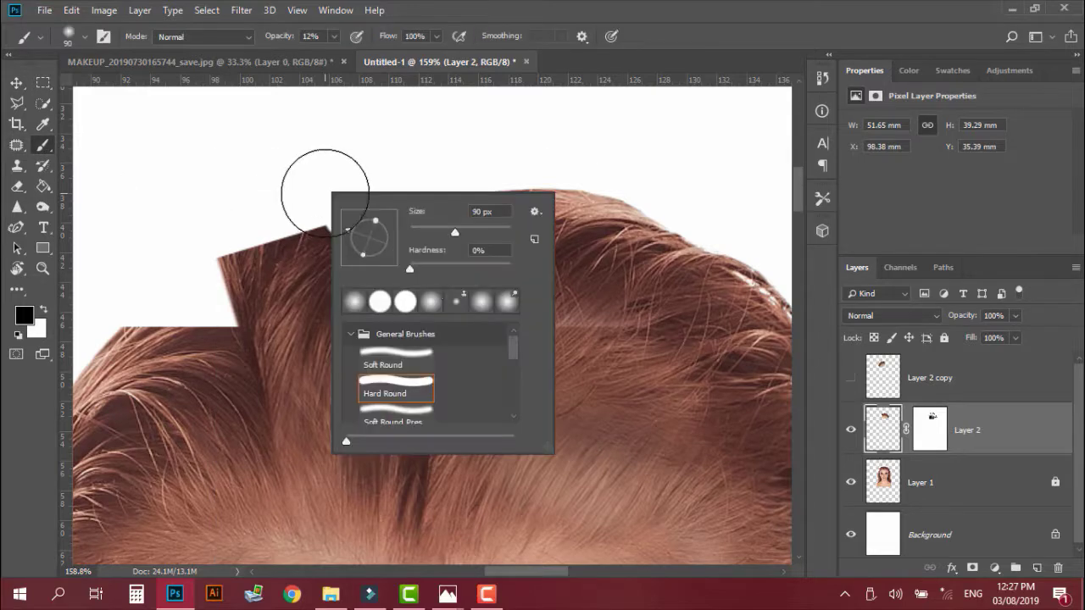
pyautogui.moveTo(414, 270); pyautogui.dragTo(512, 269)
pyautogui.click(334, 38)
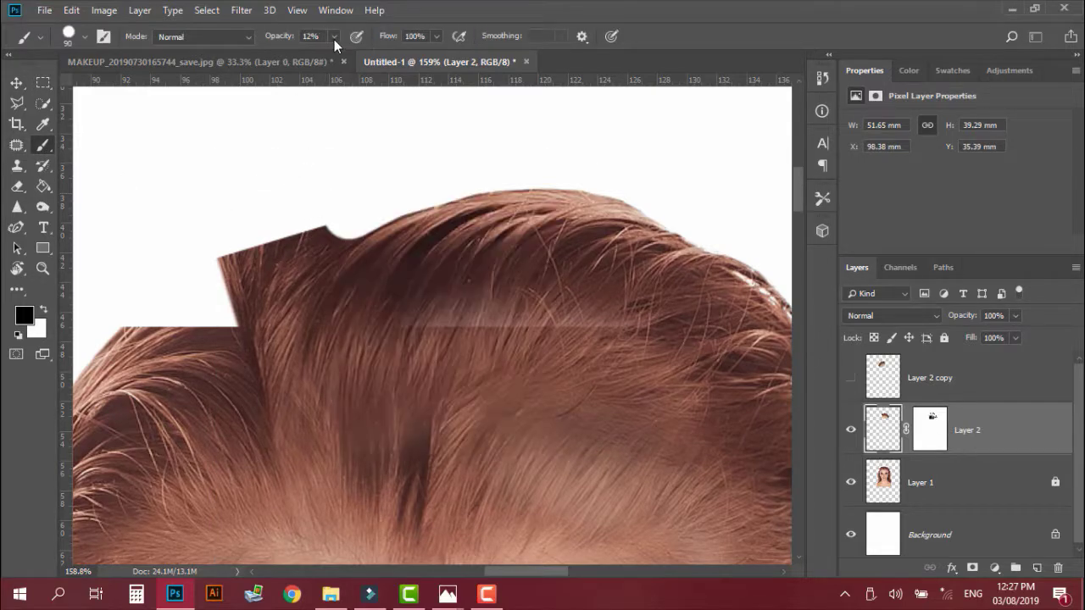
pyautogui.click(334, 38)
pyautogui.moveTo(335, 55); pyautogui.dragTo(399, 55)
# Step: Undo the stray stroke on Layer 2's pixels and mask out the hair piece's protruding corner in its layer mask
pyautogui.click(348, 176)
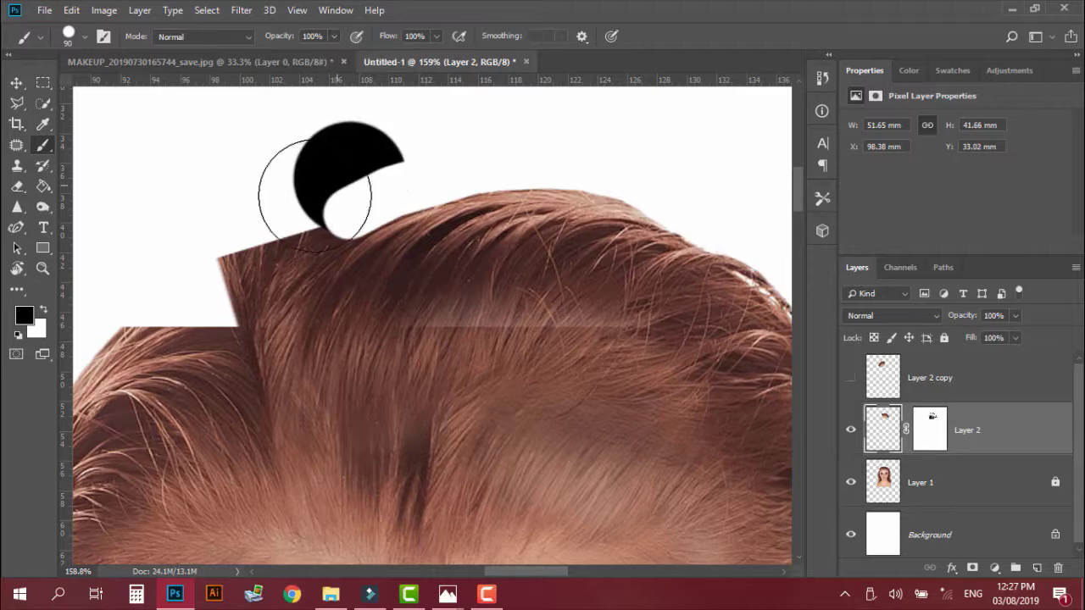
pyautogui.hotkey('ctrl', 'z')
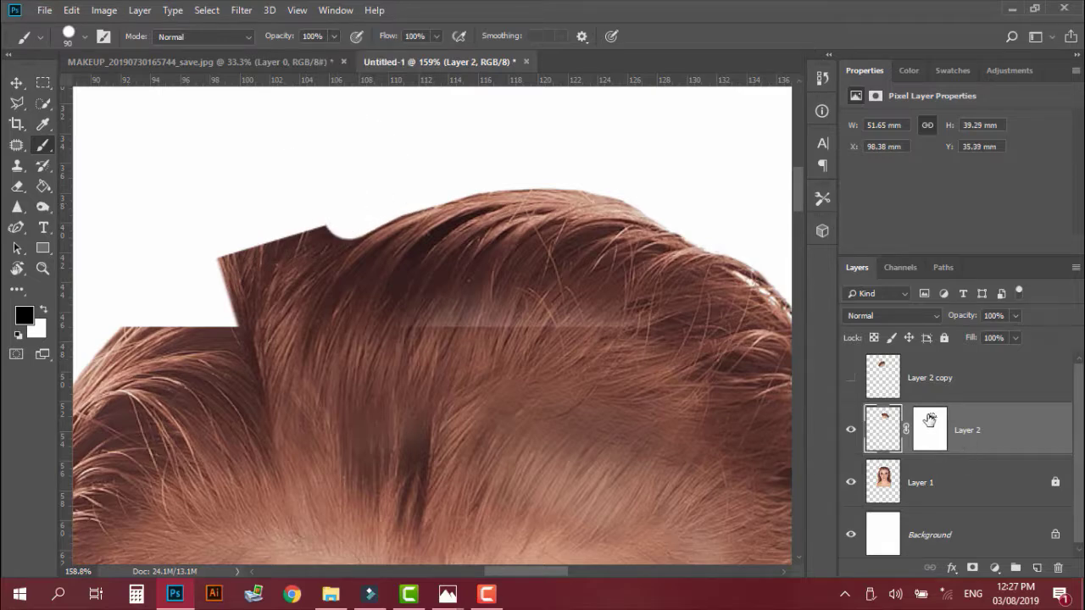
pyautogui.click(930, 419)
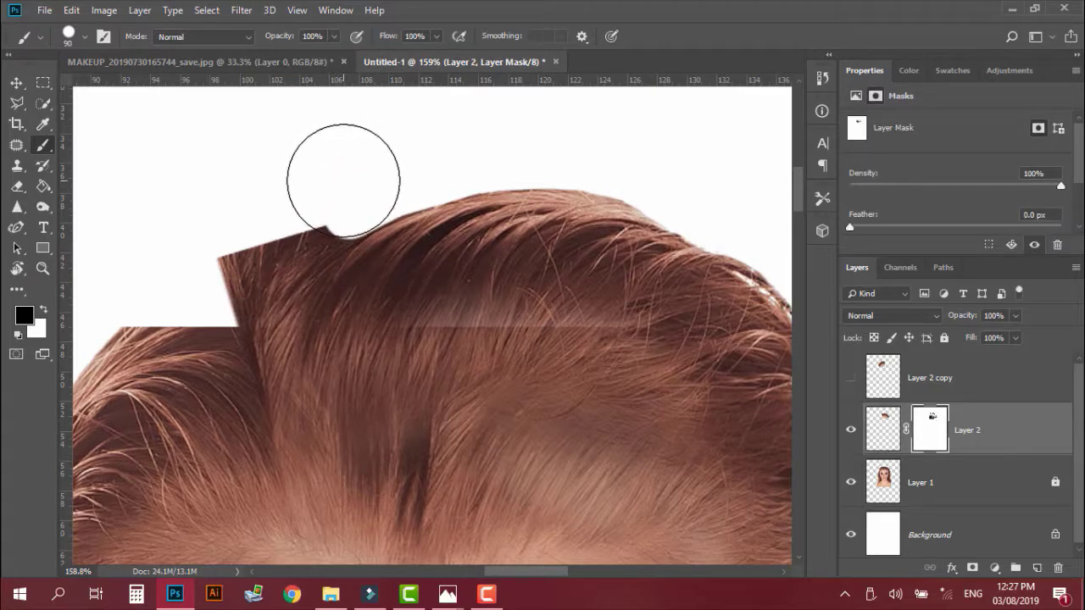
pyautogui.moveTo(343, 180)
pyautogui.mouseDown()
pyautogui.moveTo(291, 206)
pyautogui.moveTo(211, 274)
pyautogui.mouseUp()
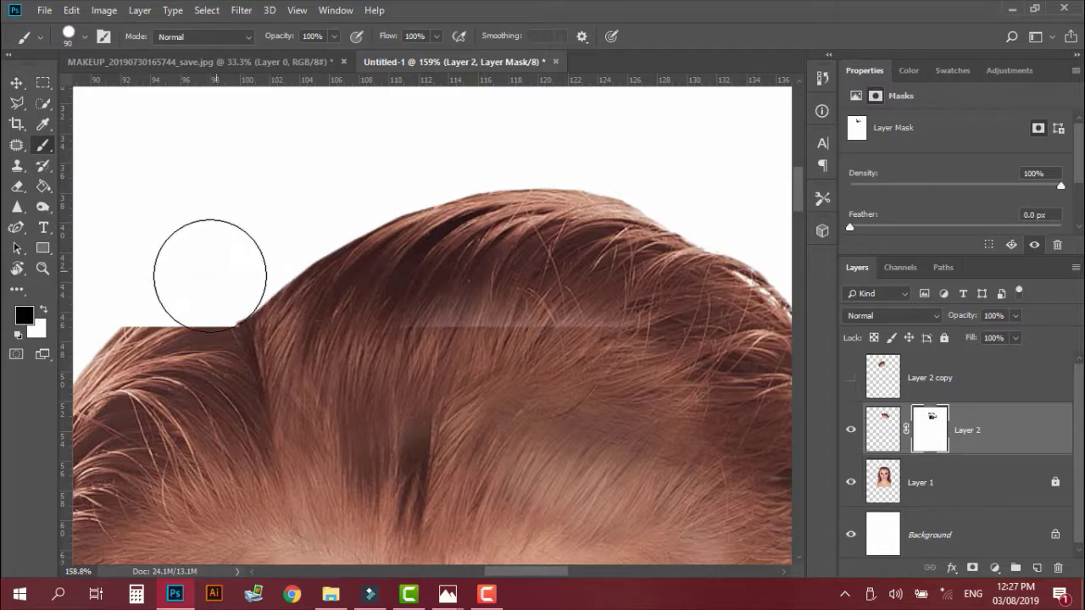
# Step: Examine the rebuilt crown and its blending against the whole portrait with no layer selected
pyautogui.click(16, 82)
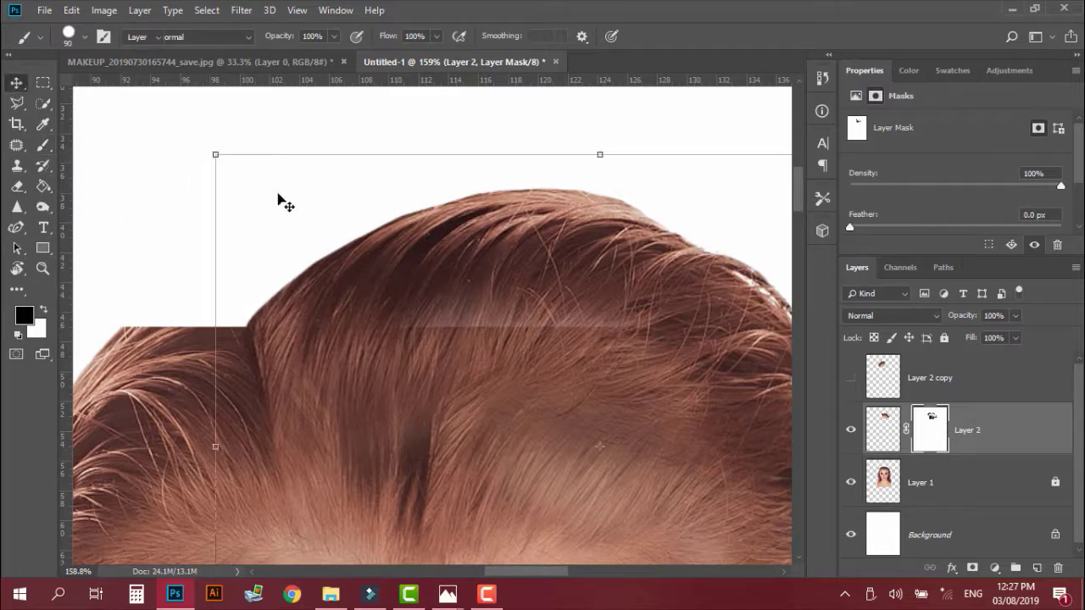
pyautogui.scroll(-4, 216, 266)
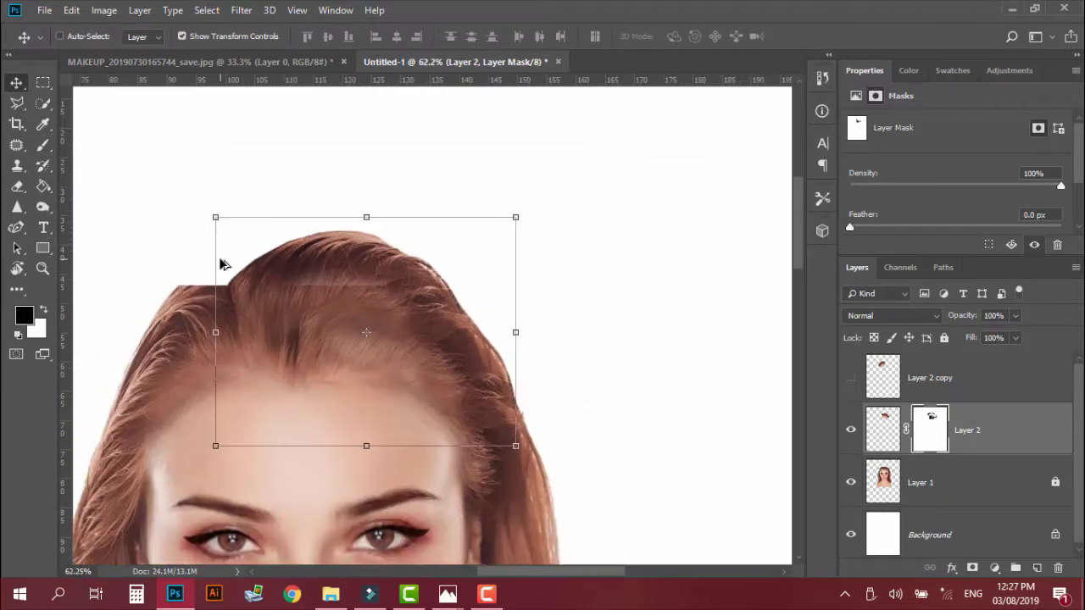
pyautogui.scroll(-1, 220, 265)
pyautogui.click(584, 269)
pyautogui.moveTo(484, 322); pyautogui.dragTo(472, 238)
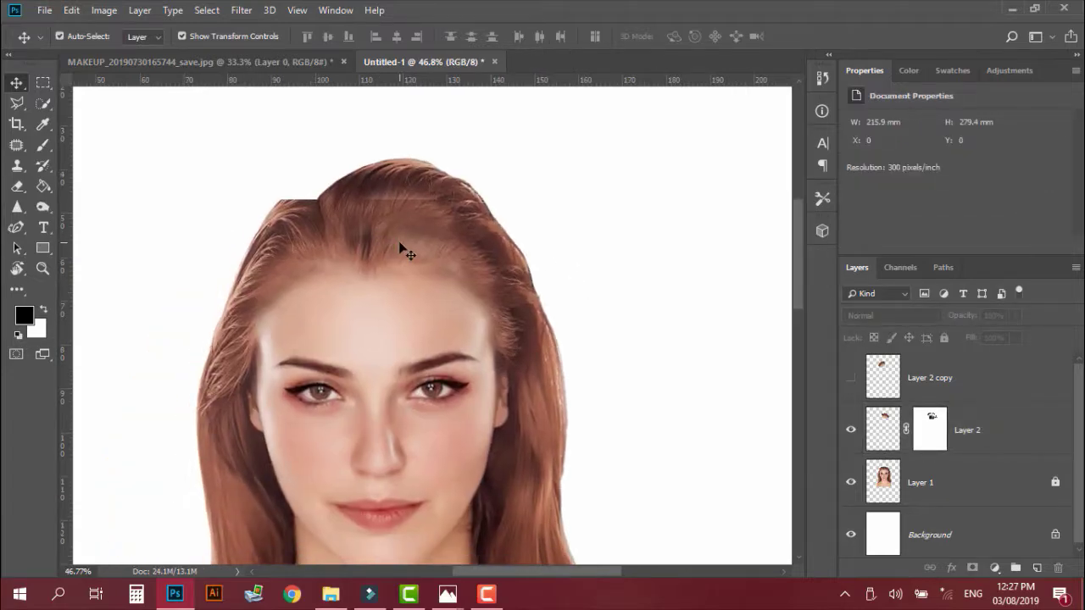
pyautogui.scroll(-2, 288, 223)
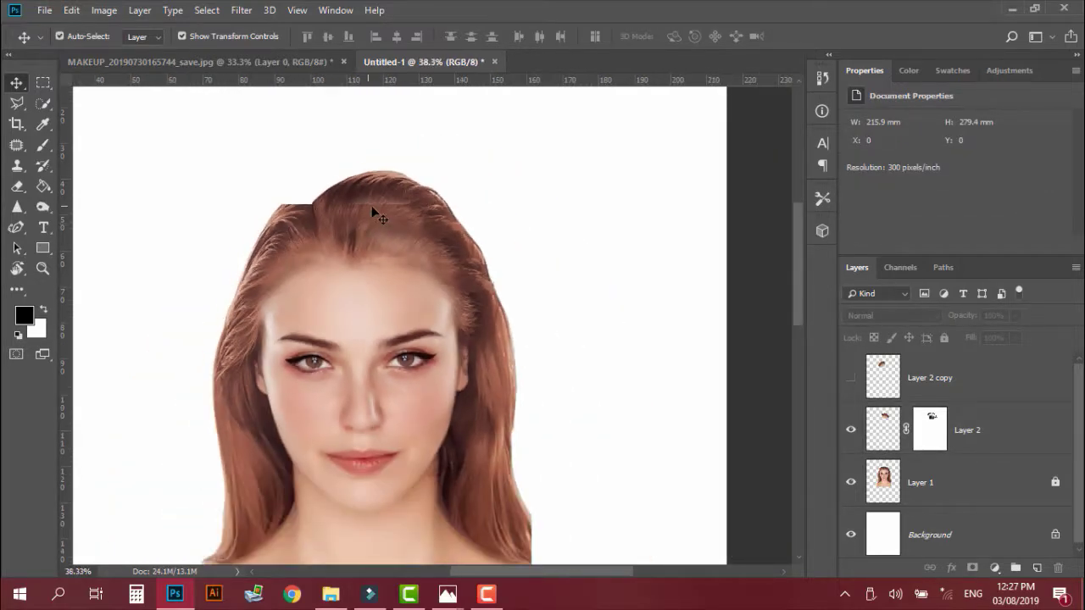
pyautogui.scroll(-2, 351, 294)
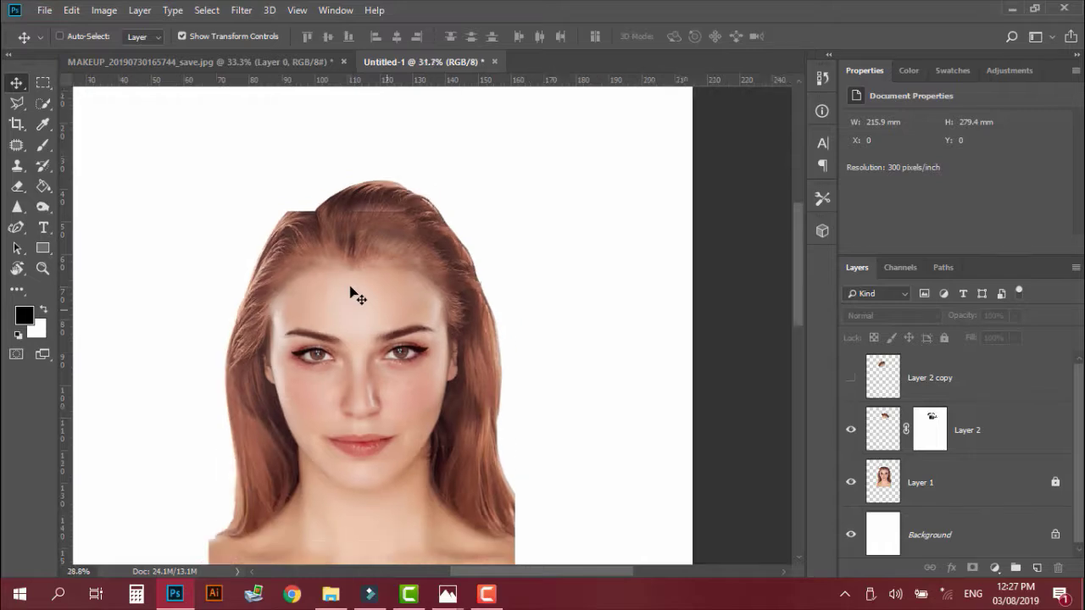
pyautogui.scroll(2, 506, 302)
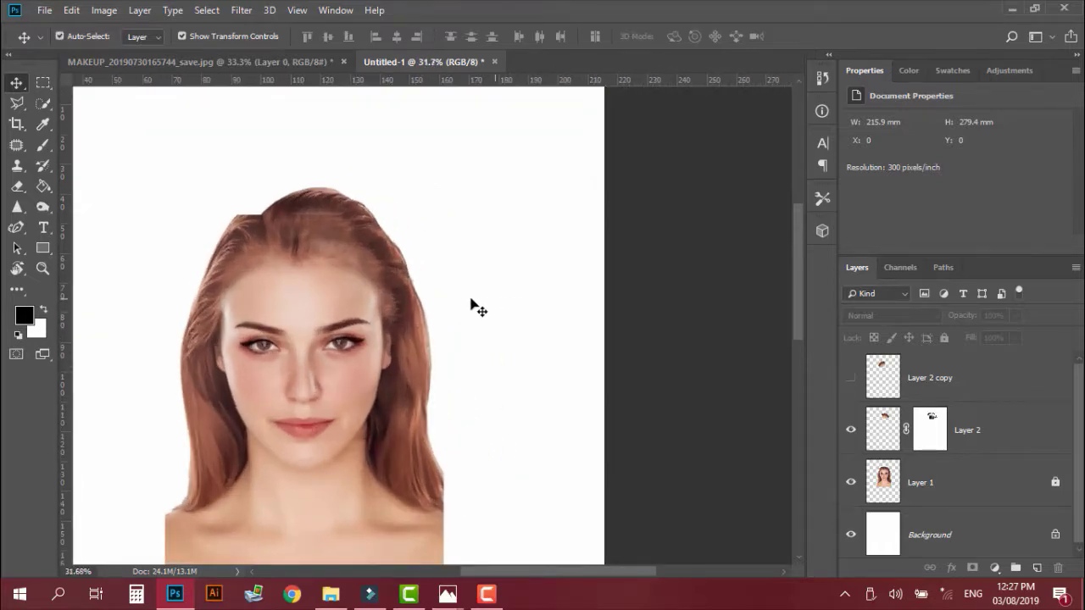
pyautogui.scroll(2, 305, 224)
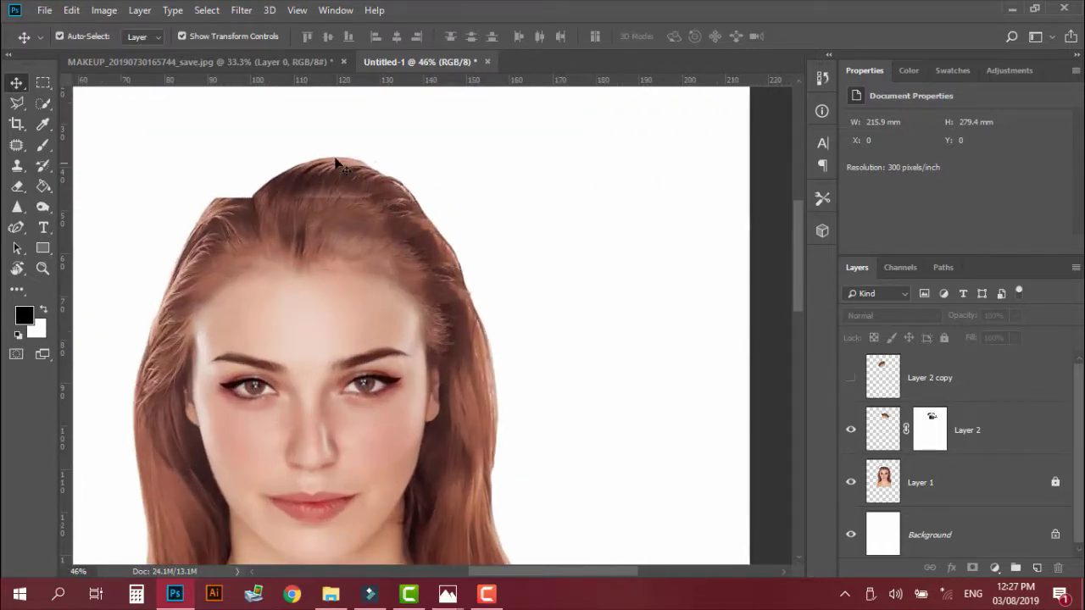
# Step: Try to trim the outer contour of Layer 2's hair with the 90 px brush, and undo the stroke
pyautogui.scroll(5, 339, 165)
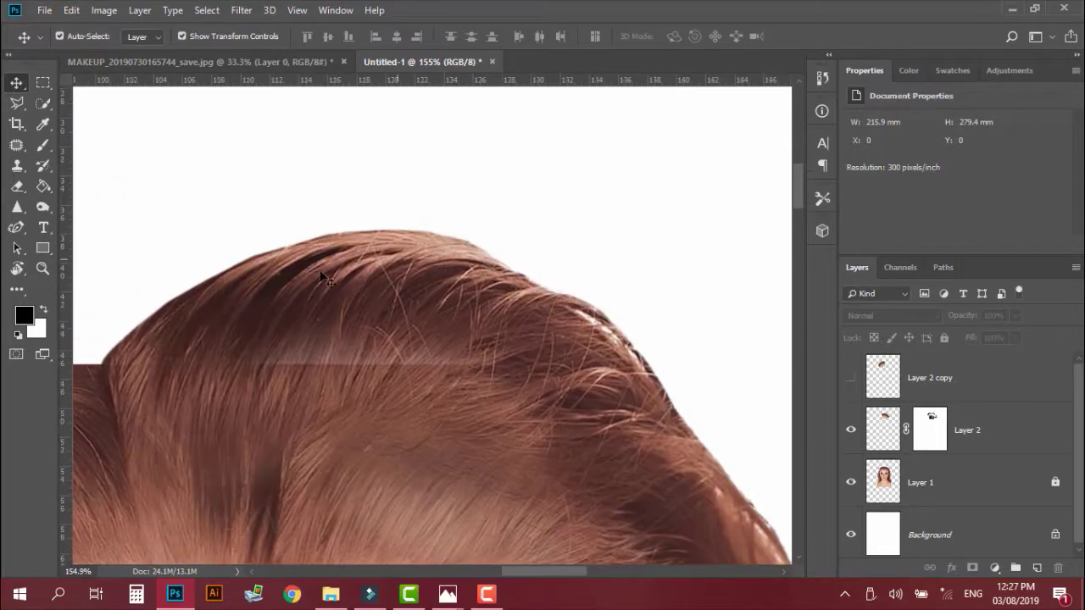
pyautogui.click(954, 431)
pyautogui.click(43, 144)
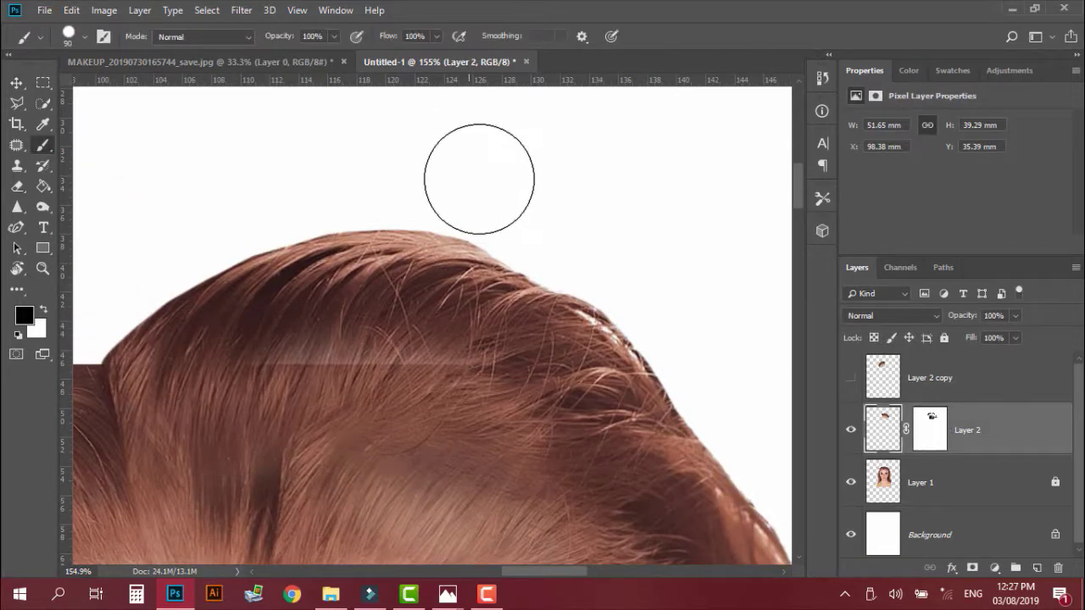
pyautogui.click(552, 222)
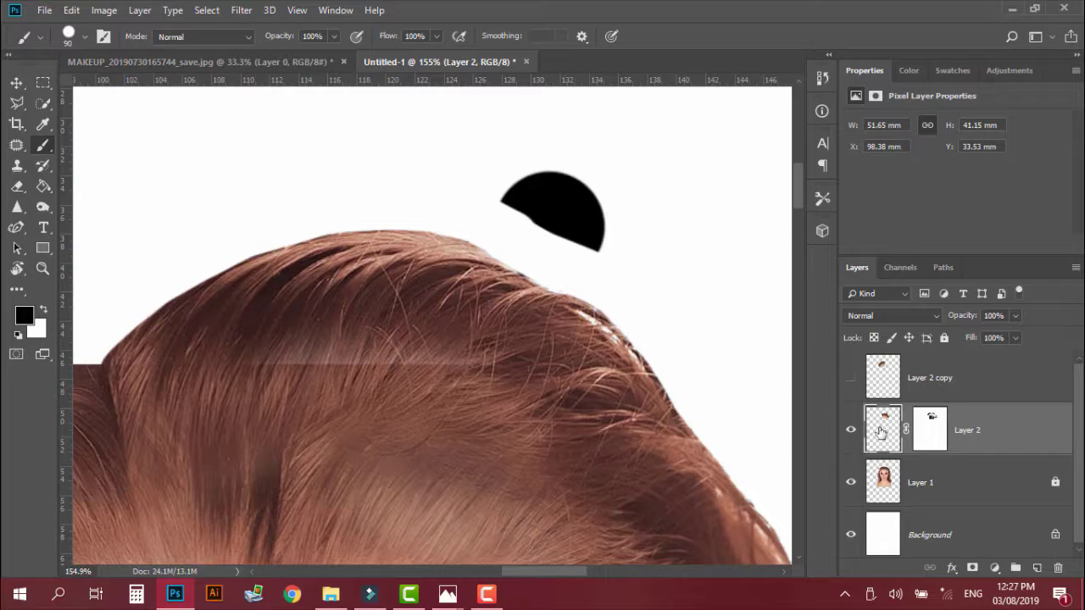
pyautogui.hotkey('ctrl', 'z')
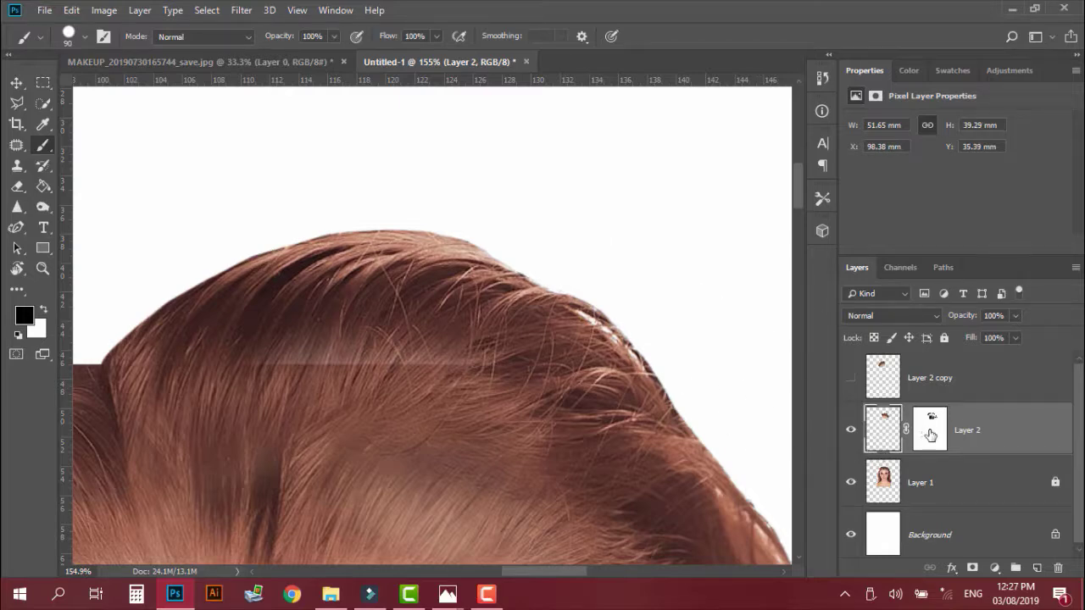
# Step: Mask out the uneven outer contour of Layer 2's crown hair in its layer mask with the 90 px brush
pyautogui.click(930, 432)
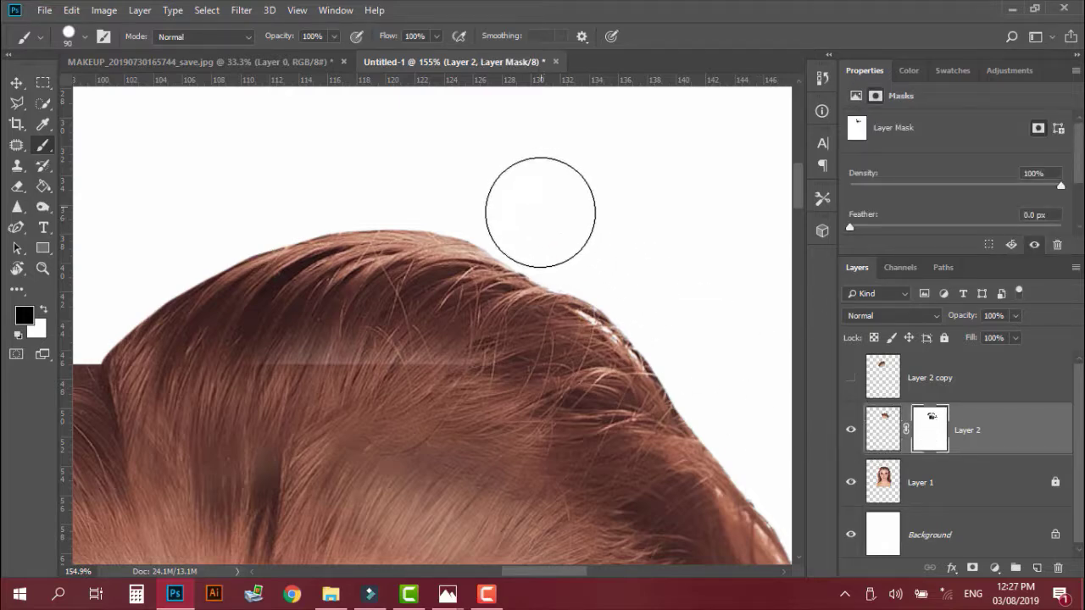
pyautogui.moveTo(479, 196); pyautogui.dragTo(624, 245)
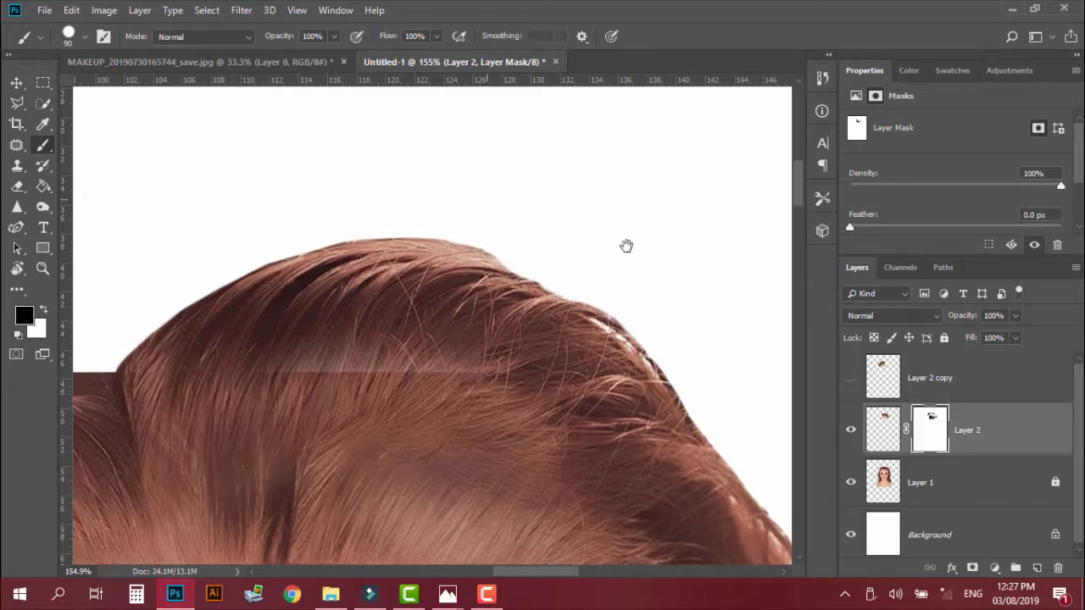
pyautogui.moveTo(547, 236); pyautogui.dragTo(422, 240)
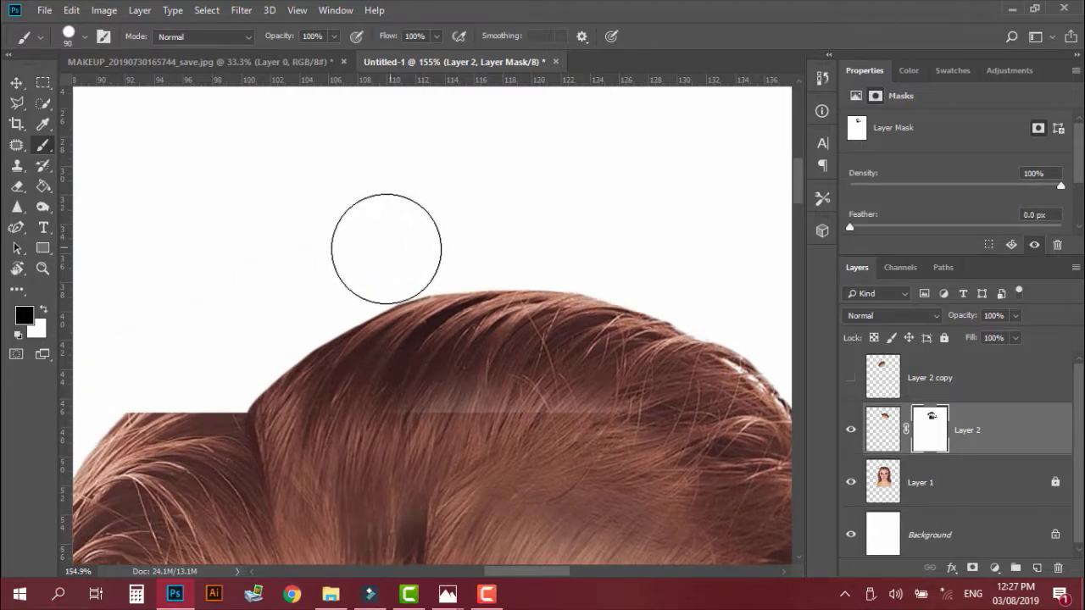
pyautogui.keyDown('alt'); pyautogui.scroll(-5, 492, 322); pyautogui.keyUp('alt')
pyautogui.keyDown('alt'); pyautogui.scroll(-5, 546, 373); pyautogui.keyUp('alt')
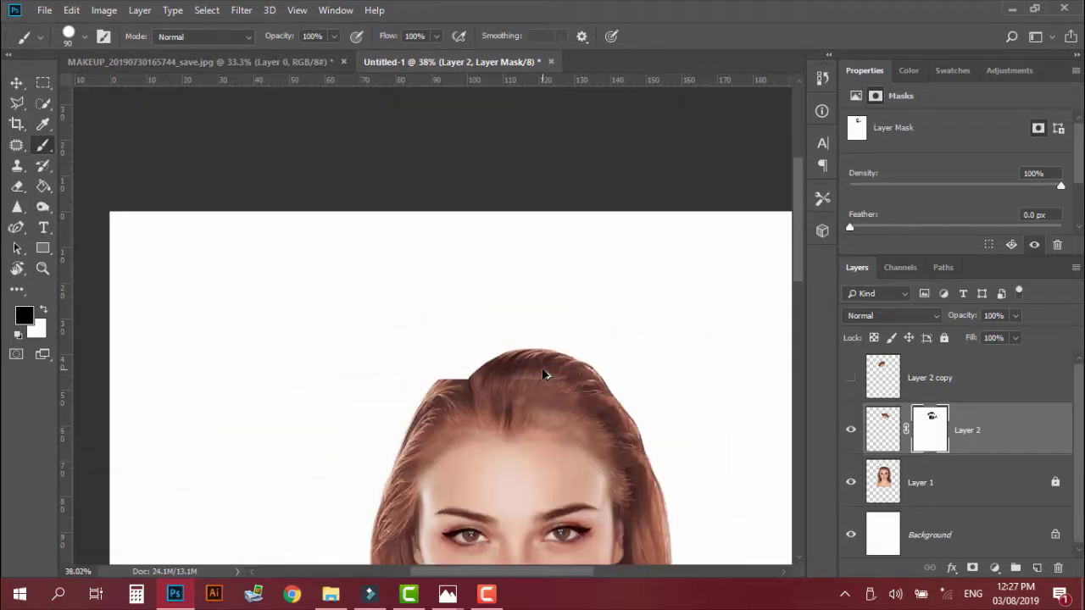
pyautogui.moveTo(647, 427); pyautogui.dragTo(562, 291)
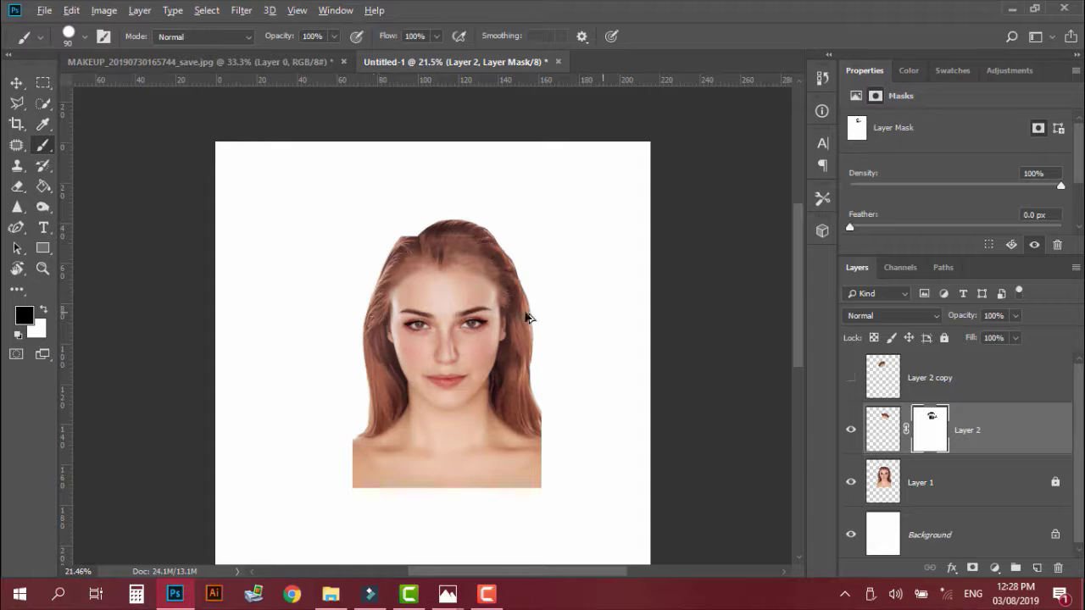
pyautogui.keyDown('alt'); pyautogui.scroll(3, 500, 314); pyautogui.keyUp('alt')
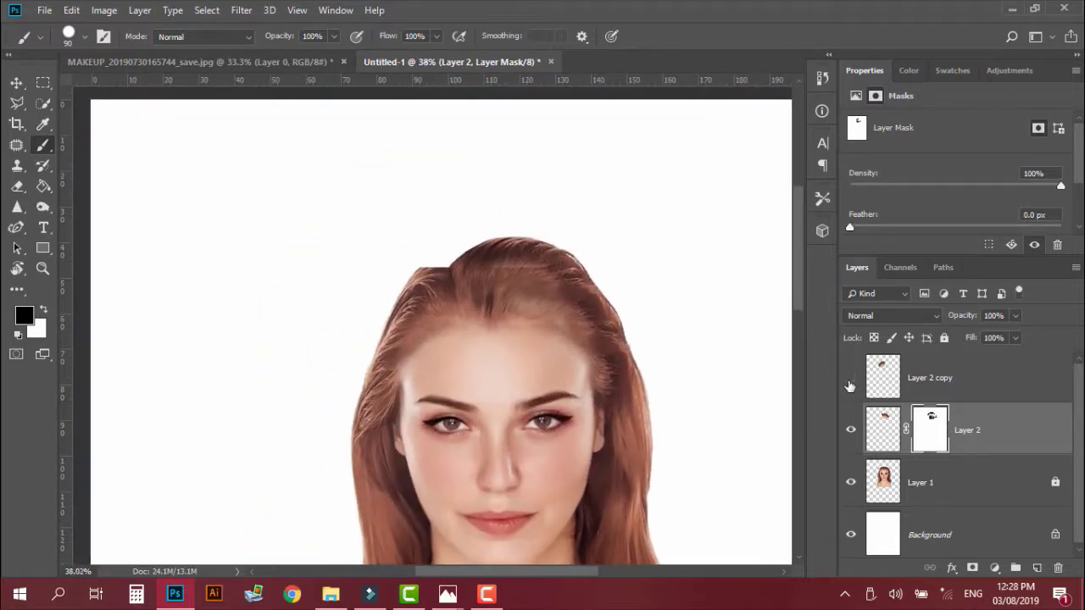
# Step: Show the Layer 2 copy hair piece and add a layer mask to it
pyautogui.click(851, 378)
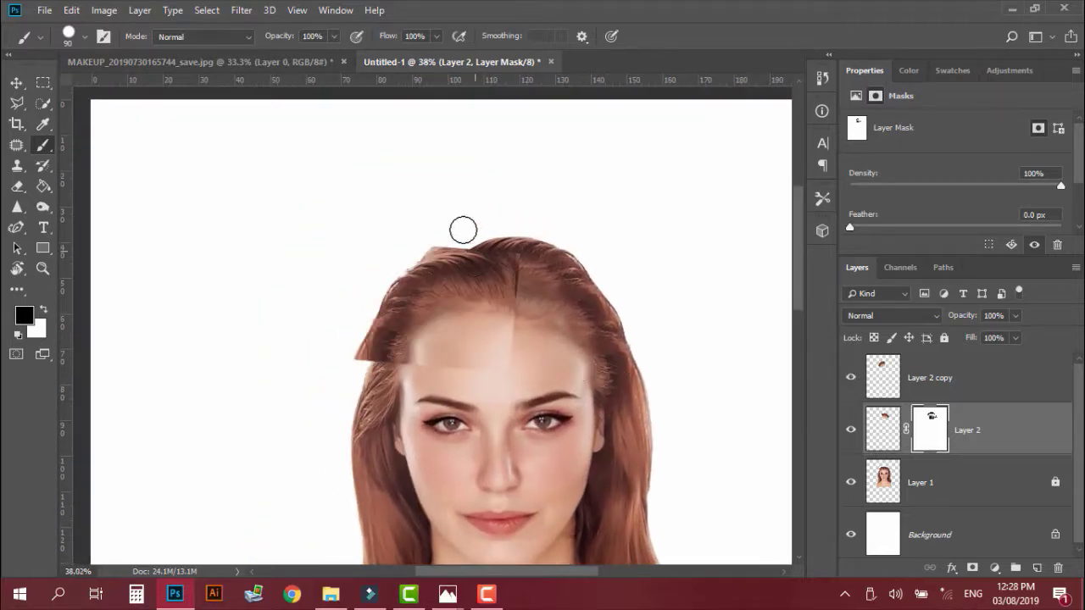
pyautogui.keyDown('alt'); pyautogui.scroll(5, 445, 250); pyautogui.keyUp('alt')
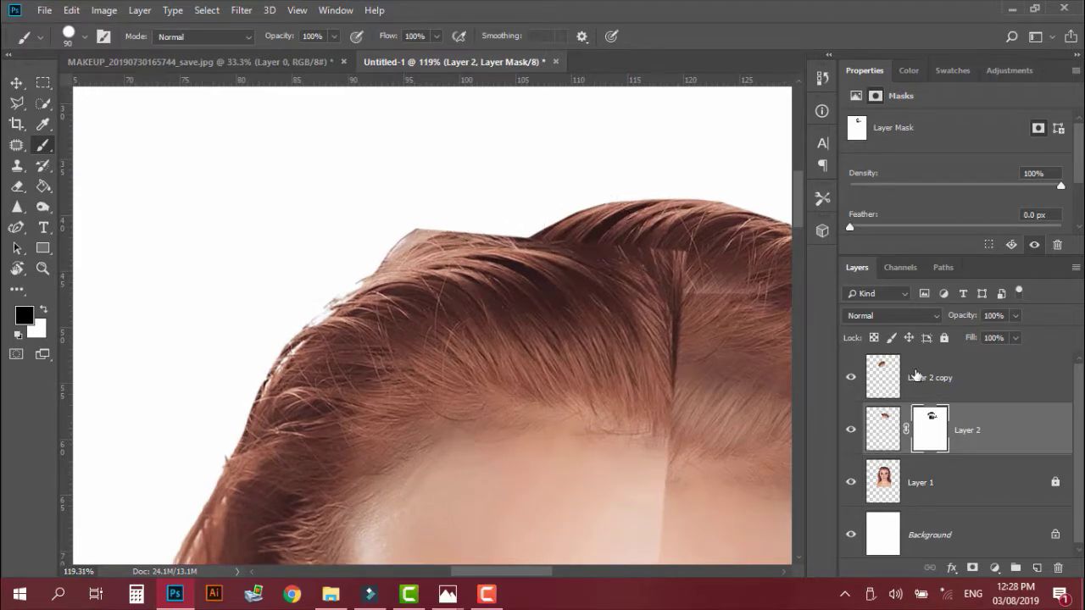
pyautogui.click(885, 373)
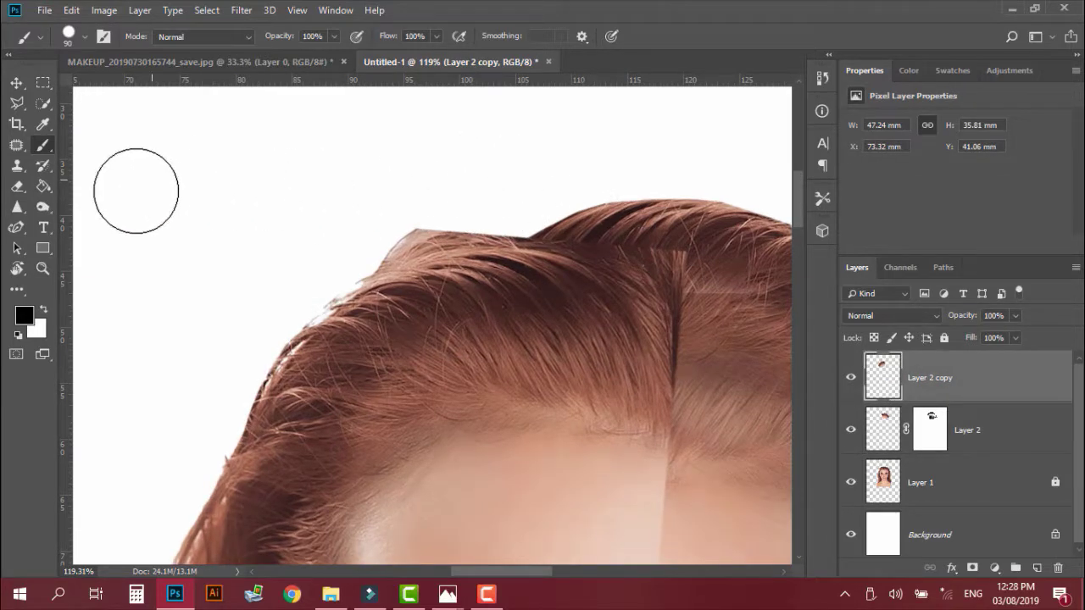
pyautogui.click(972, 567)
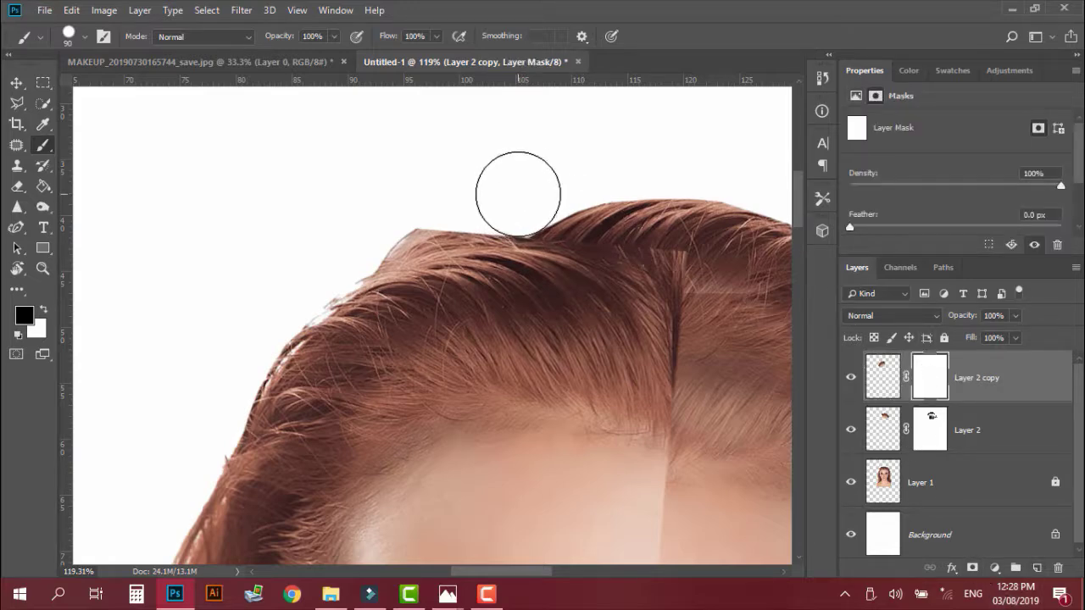
# Step: Mask out the protruding corner and pale fringe along Layer 2 copy's outer hair contour with the 90 px brush
pyautogui.moveTo(443, 194)
pyautogui.mouseDown()
pyautogui.moveTo(340, 245)
pyautogui.moveTo(283, 298)
pyautogui.moveTo(310, 251)
pyautogui.mouseUp()
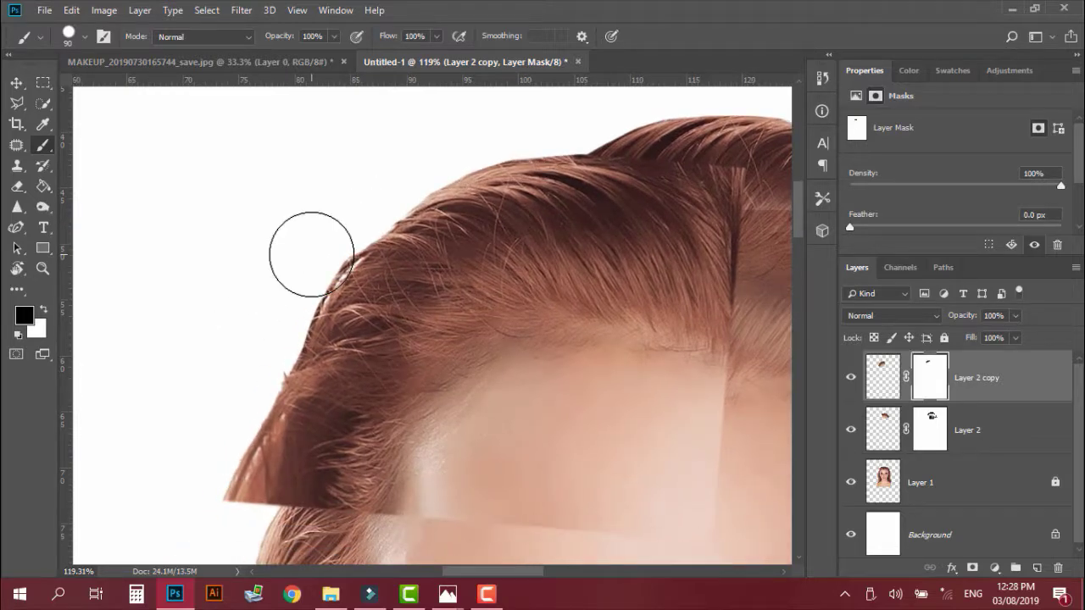
pyautogui.moveTo(285, 313); pyautogui.dragTo(233, 492)
pyautogui.scroll(-8, 477, 434)
pyautogui.scroll(9, 476, 434)
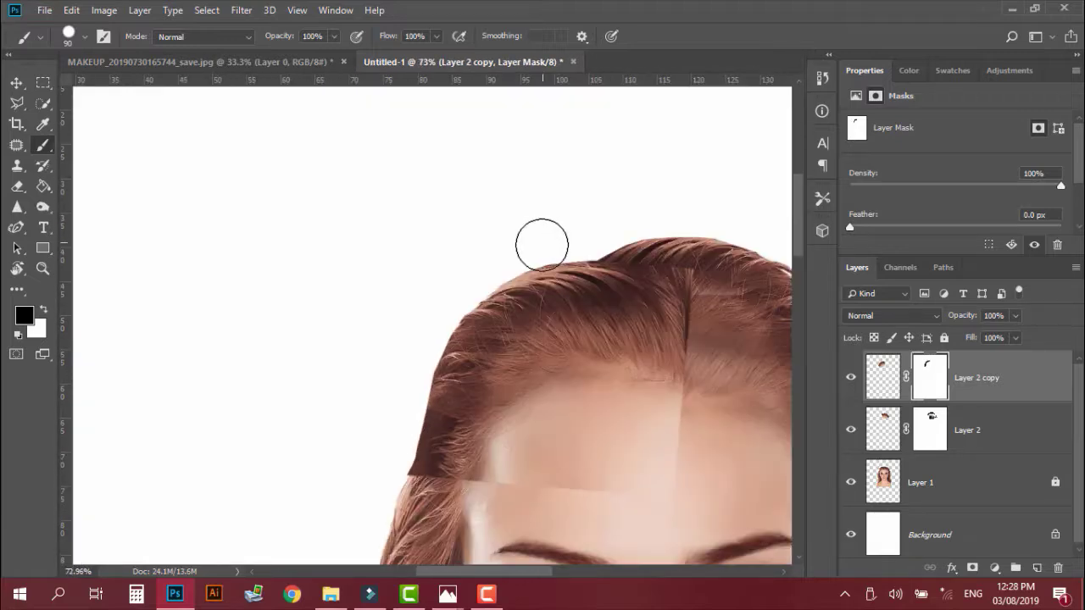
pyautogui.moveTo(543, 222)
pyautogui.mouseDown()
pyautogui.moveTo(453, 251)
pyautogui.moveTo(383, 308)
pyautogui.mouseUp()
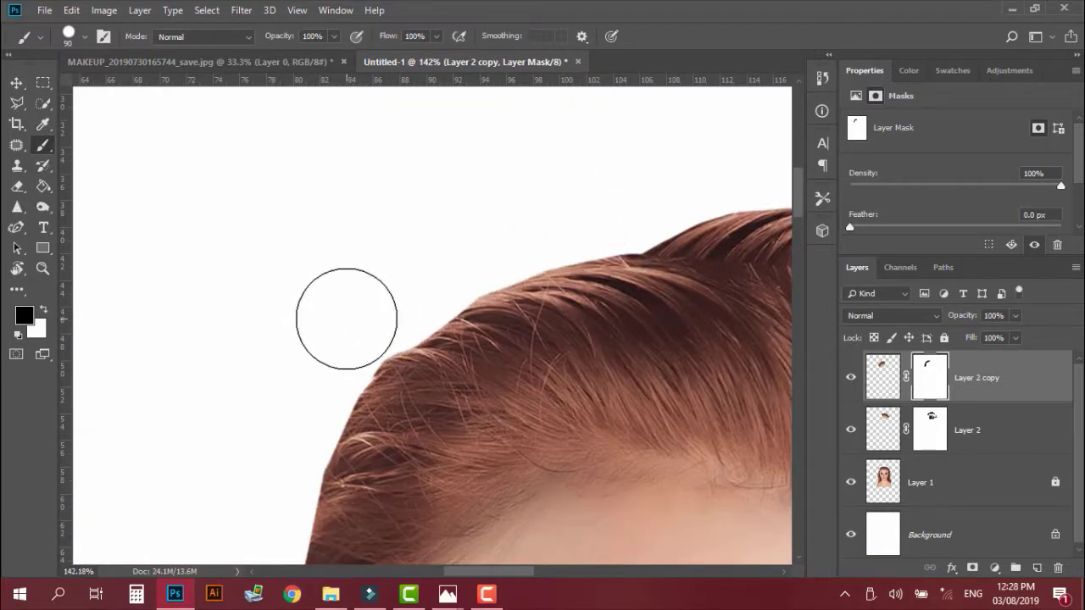
# Step: Reduce the mask brush to 60 px and undo the last trimming stroke
pyautogui.press('[')
pyautogui.press('[')
pyautogui.press('[')
pyautogui.scroll(4, 396, 396)
pyautogui.scroll(4, 373, 263)
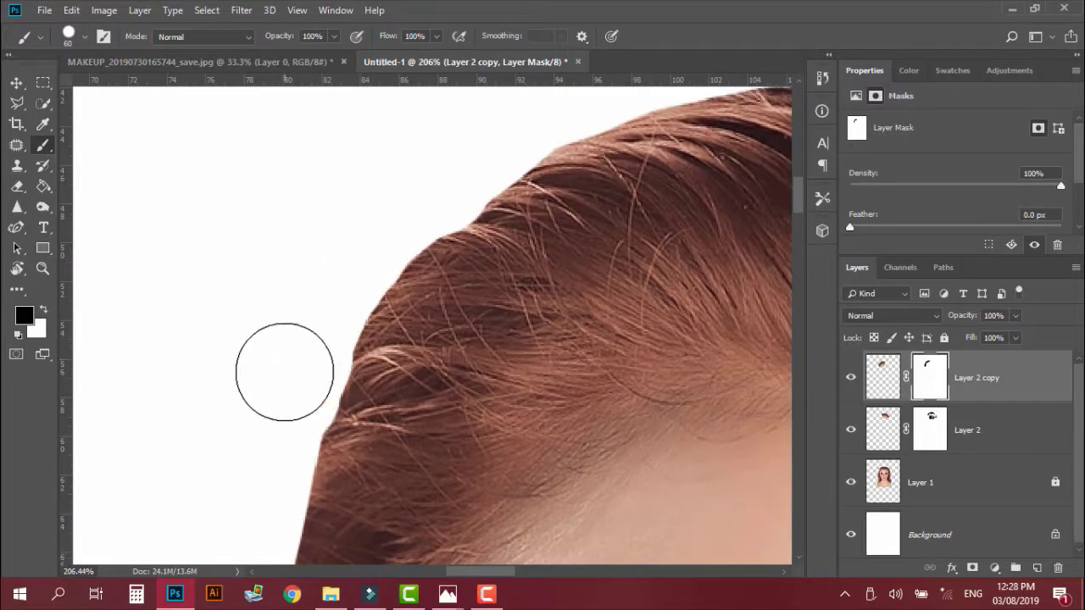
pyautogui.hotkey('ctrl', 'z')
# Step: Refine Layer 2 copy's outer hair contour down to its lower corner in the layer mask with a 20 px brush
pyautogui.press('[')
pyautogui.press('[')
pyautogui.press('[')
pyautogui.press('[')
pyautogui.press('[')
pyautogui.press('[')
pyautogui.press('[')
pyautogui.moveTo(419, 218); pyautogui.dragTo(353, 307)
pyautogui.moveTo(450, 238)
pyautogui.mouseDown()
pyautogui.moveTo(377, 290)
pyautogui.moveTo(347, 330)
pyautogui.mouseUp()
pyautogui.press('x')
pyautogui.press('x')
pyautogui.moveTo(377, 193)
pyautogui.mouseDown()
pyautogui.moveTo(286, 314)
pyautogui.moveTo(277, 373)
pyautogui.moveTo(429, 207)
pyautogui.mouseUp()
pyautogui.moveTo(366, 261); pyautogui.dragTo(349, 314)
pyautogui.moveTo(349, 311)
pyautogui.mouseDown()
pyautogui.moveTo(384, 217)
pyautogui.moveTo(363, 261)
pyautogui.mouseUp()
pyautogui.moveTo(318, 351); pyautogui.dragTo(364, 102)
pyautogui.moveTo(324, 351)
pyautogui.mouseDown()
pyautogui.moveTo(342, 282)
pyautogui.moveTo(343, 204)
pyautogui.mouseUp()
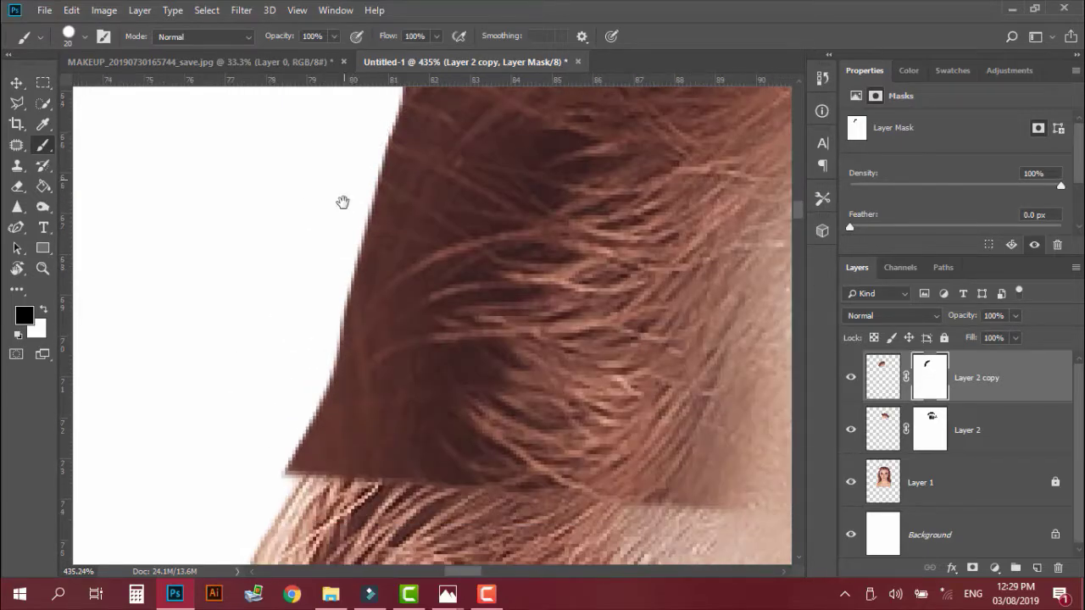
# Step: Lower Layer 2 copy's opacity to 40% to compare its edge with the hair beneath, and restore it to 100%
pyautogui.scroll(-2, 390, 365)
pyautogui.scroll(-3, 365, 352)
pyautogui.click(1015, 316)
pyautogui.moveTo(1024, 334); pyautogui.dragTo(972, 334)
pyautogui.moveTo(618, 315); pyautogui.dragTo(705, 419)
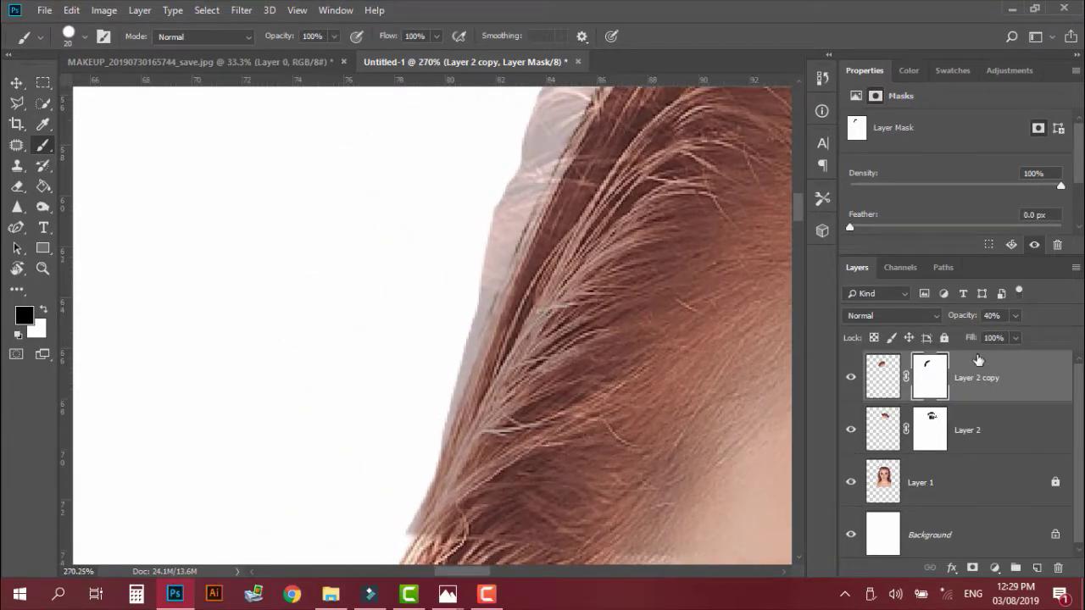
pyautogui.scroll(-4, 519, 405)
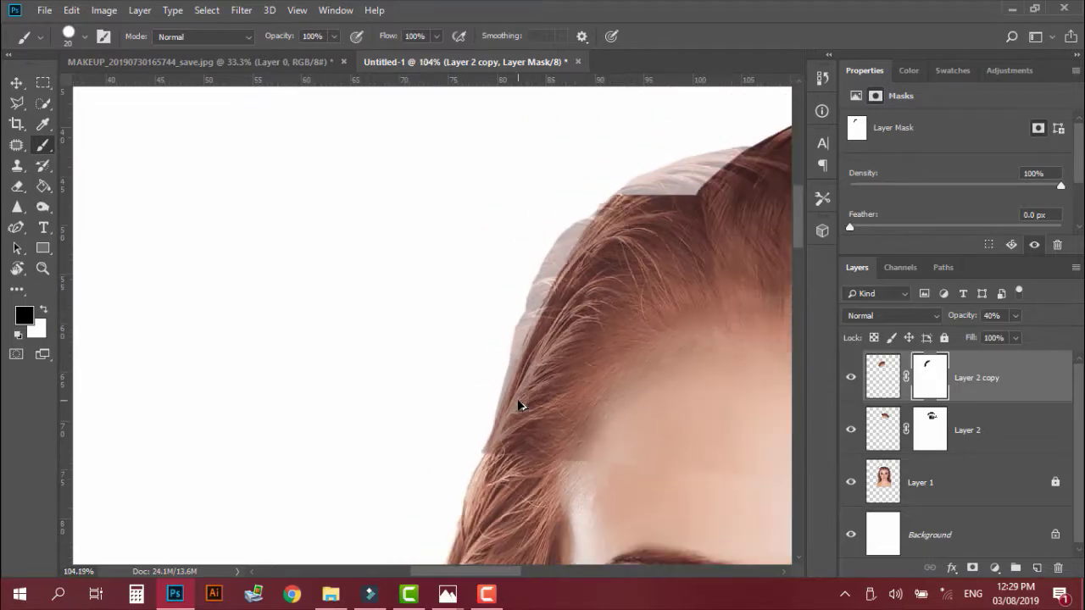
pyautogui.scroll(4, 518, 406)
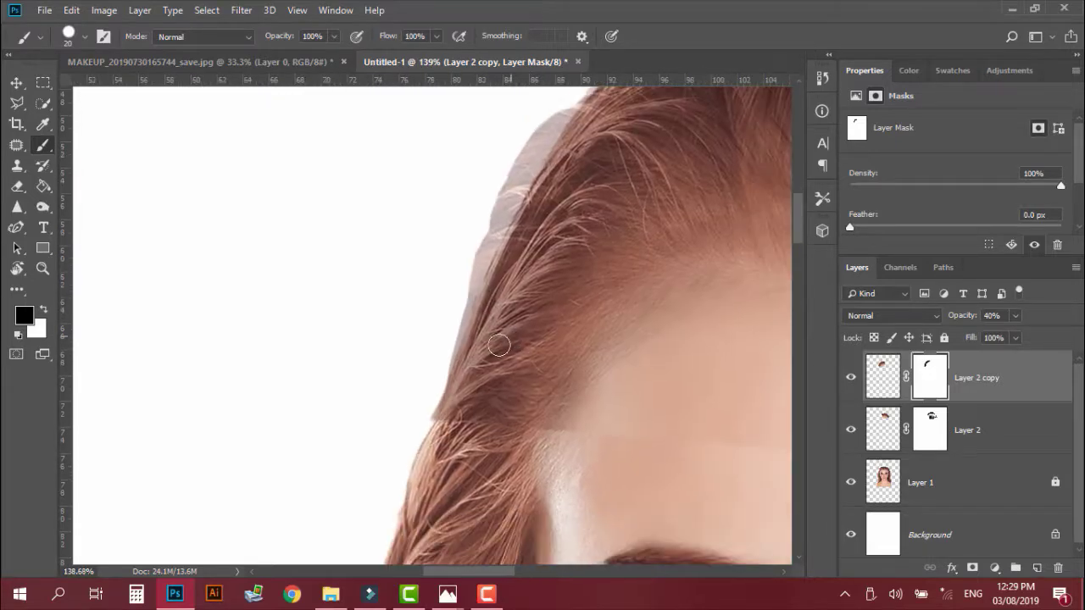
pyautogui.click(1014, 316)
pyautogui.scroll(-12, 347, 395)
pyautogui.moveTo(1016, 334)
pyautogui.mouseDown()
pyautogui.moveTo(1066, 334)
pyautogui.moveTo(967, 337)
pyautogui.moveTo(1004, 339)
pyautogui.mouseUp()
pyautogui.scroll(7, 464, 222)
pyautogui.click(1014, 316)
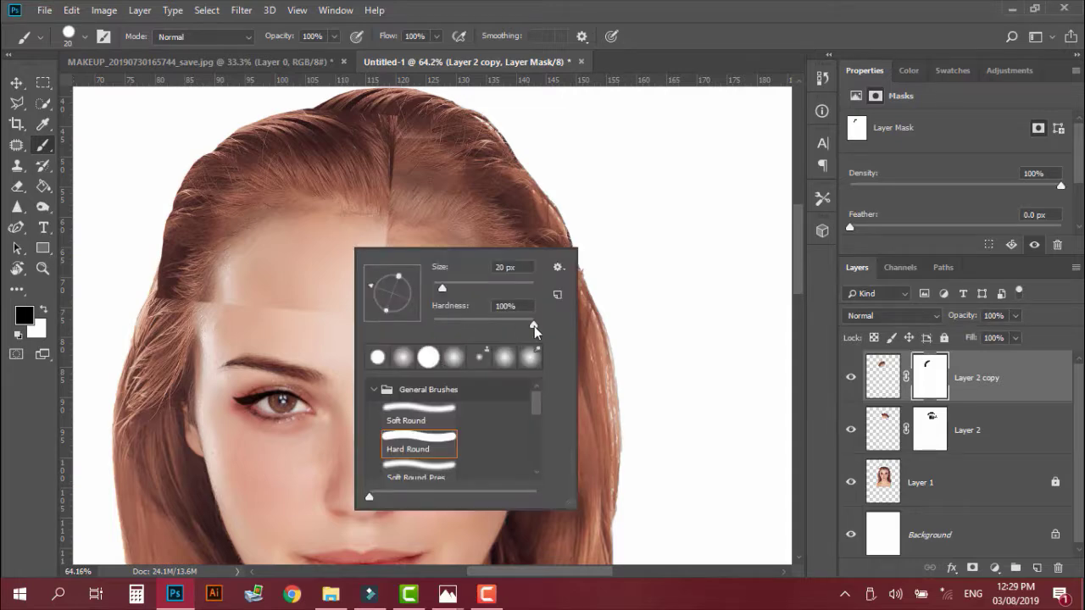
# Step: Blend Layer 2 copy's straight edges into the forehead and hairline with a soft 84 px mask brush at 0% hardness and 33% opacity
pyautogui.moveTo(534, 326); pyautogui.dragTo(428, 325)
pyautogui.click(333, 36)
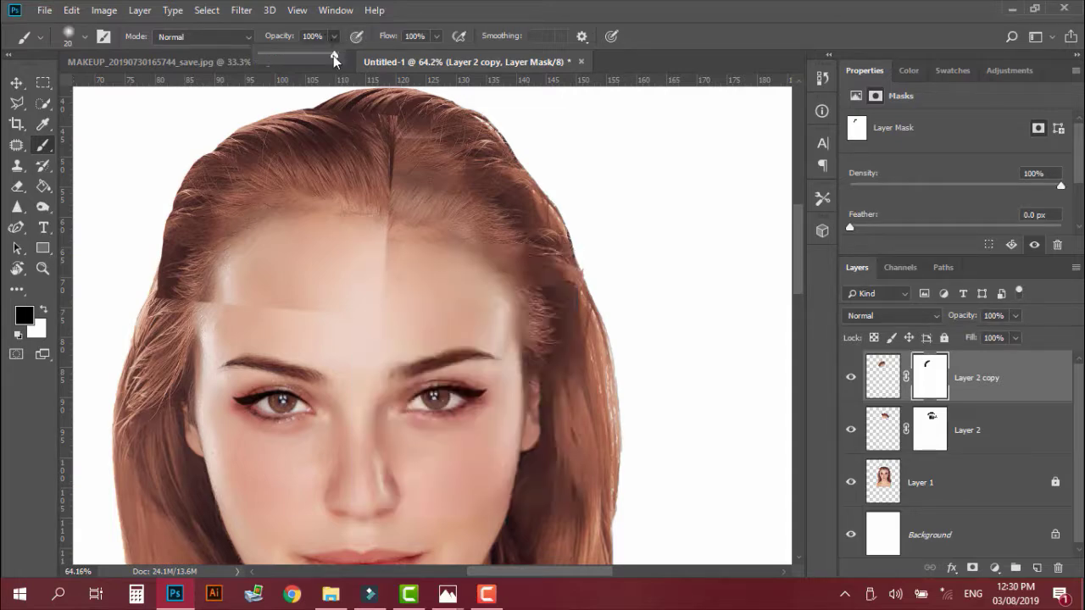
pyautogui.moveTo(333, 56); pyautogui.dragTo(287, 73)
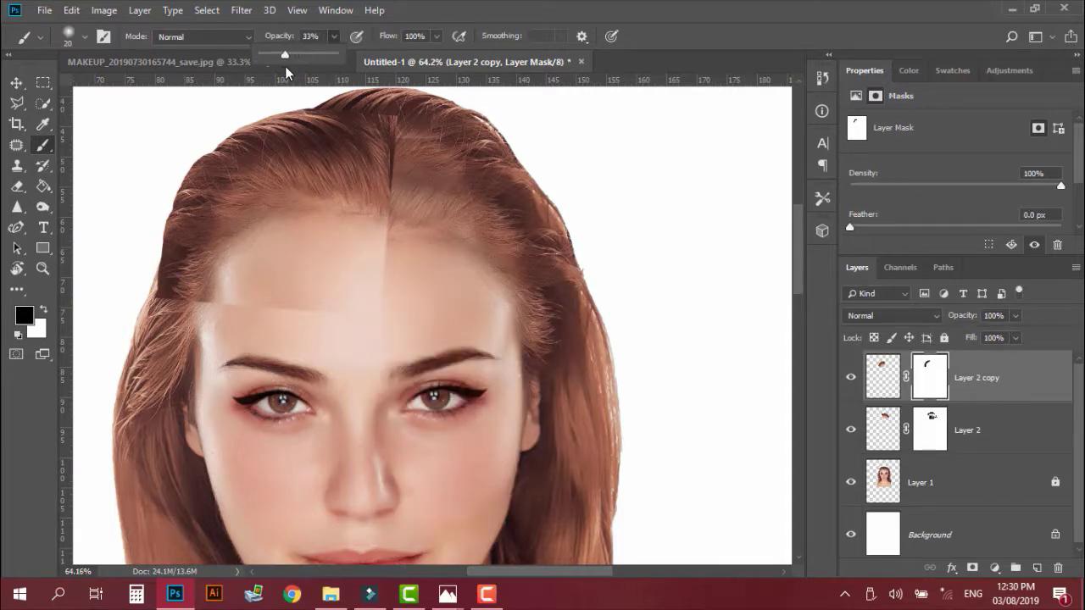
pyautogui.rightClick(346, 270)
pyautogui.moveTo(278, 322)
pyautogui.mouseDown()
pyautogui.moveTo(358, 310)
pyautogui.moveTo(361, 296)
pyautogui.mouseUp()
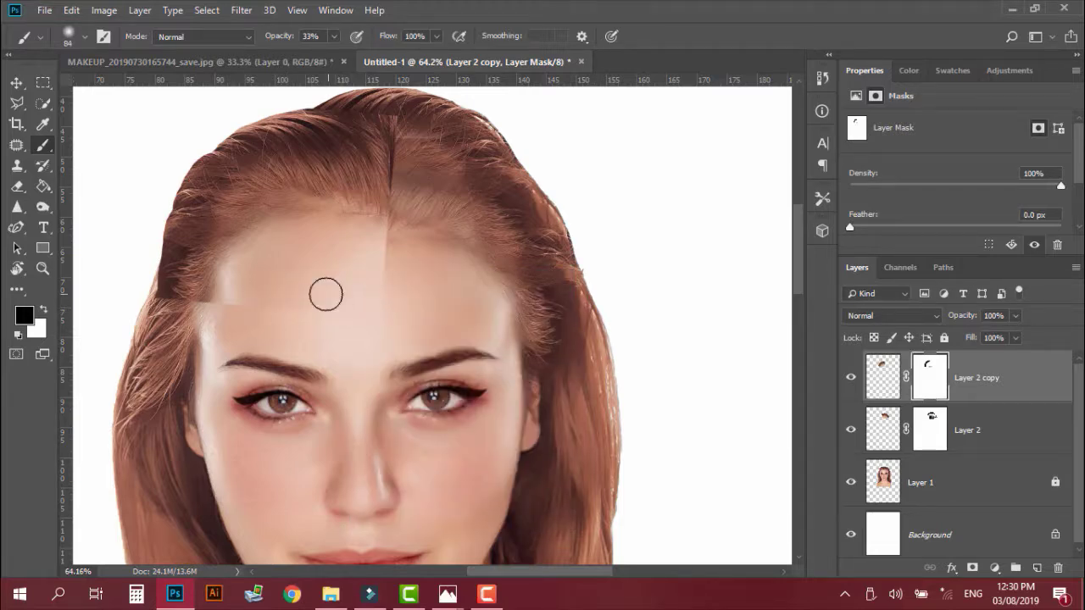
pyautogui.moveTo(204, 330)
pyautogui.mouseDown()
pyautogui.moveTo(309, 230)
pyautogui.moveTo(222, 301)
pyautogui.moveTo(167, 291)
pyautogui.moveTo(190, 244)
pyautogui.moveTo(181, 267)
pyautogui.mouseUp()
pyautogui.moveTo(373, 236)
pyautogui.mouseDown()
pyautogui.moveTo(386, 215)
pyautogui.moveTo(337, 217)
pyautogui.mouseUp()
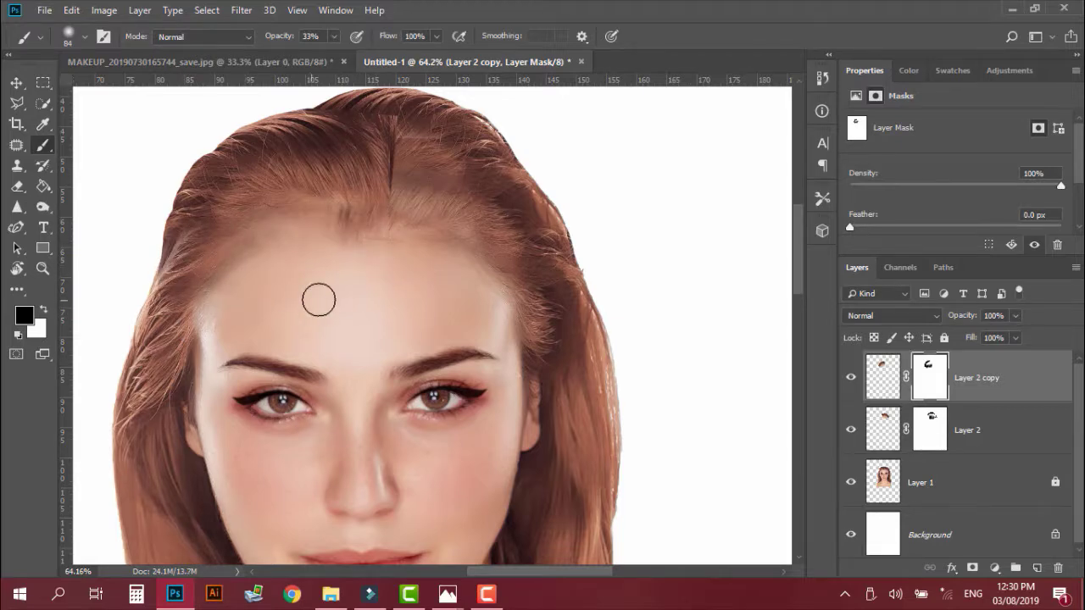
# Step: Enlarge the soft mask brush to 133 px and lower its opacity to 13%
pyautogui.scroll(6, 245, 213)
pyautogui.rightClick(438, 339)
pyautogui.click(598, 359)
pyautogui.press('Return')
pyautogui.rightClick(489, 382)
pyautogui.click(625, 357)
pyautogui.press('Escape')
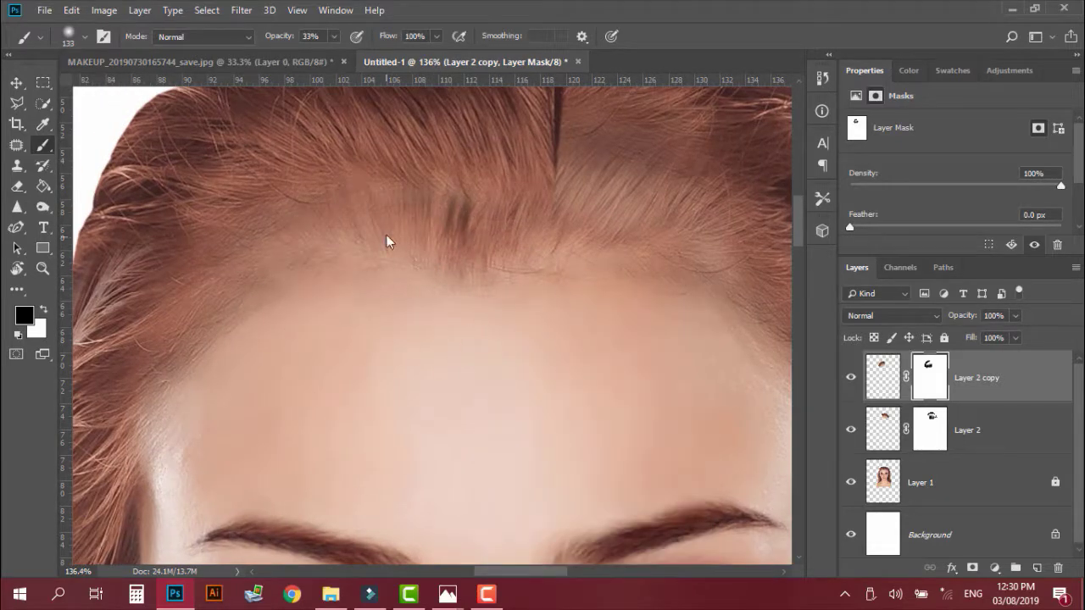
pyautogui.scroll(3, 442, 309)
pyautogui.rightClick(443, 309)
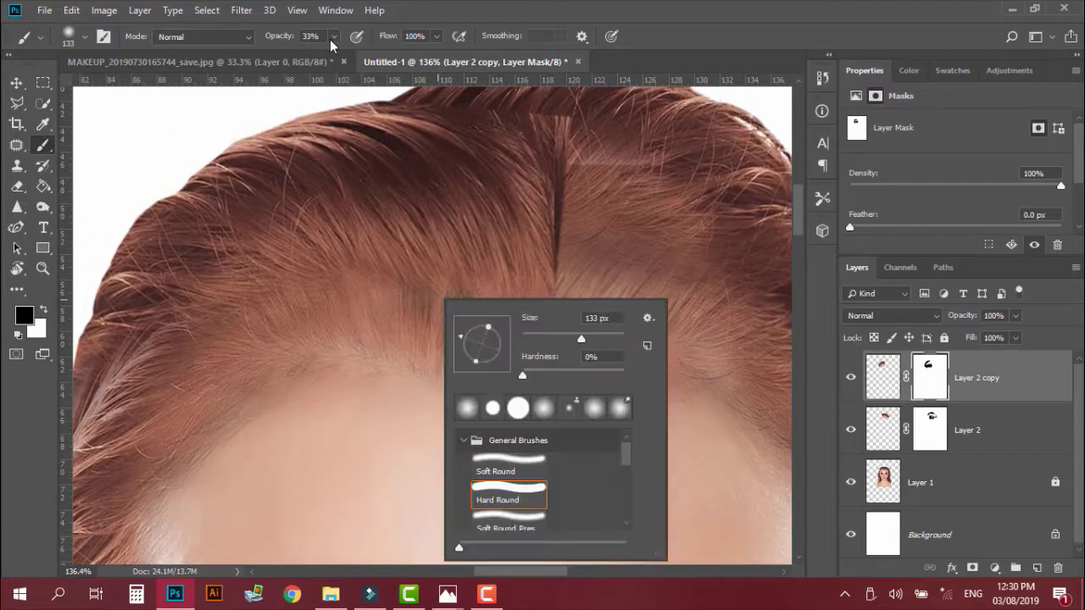
pyautogui.moveTo(333, 37); pyautogui.dragTo(315, 59)
# Step: Fade the dark seam at the parting and the temple hair in Layer 2 copy's mask, and check the whole portrait
pyautogui.moveTo(409, 254)
pyautogui.mouseDown()
pyautogui.moveTo(243, 283)
pyautogui.moveTo(255, 212)
pyautogui.mouseUp()
pyautogui.moveTo(604, 234)
pyautogui.mouseDown()
pyautogui.moveTo(538, 306)
pyautogui.moveTo(499, 203)
pyautogui.mouseUp()
pyautogui.moveTo(173, 411); pyautogui.dragTo(347, 352)
pyautogui.scroll(-3, 229, 410)
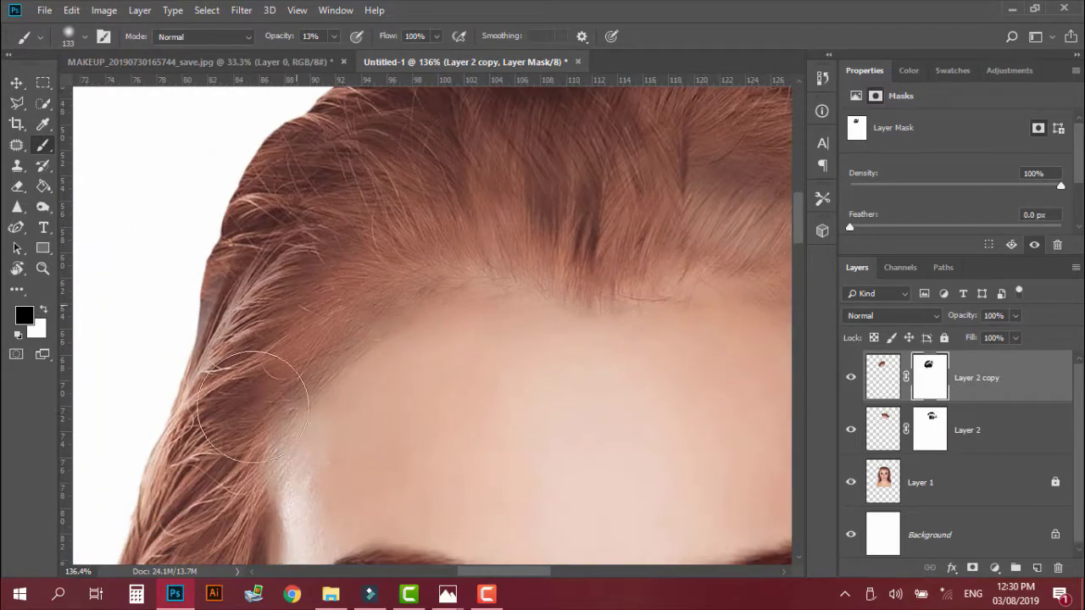
pyautogui.scroll(-10, 402, 417)
pyautogui.moveTo(511, 462); pyautogui.dragTo(475, 313)
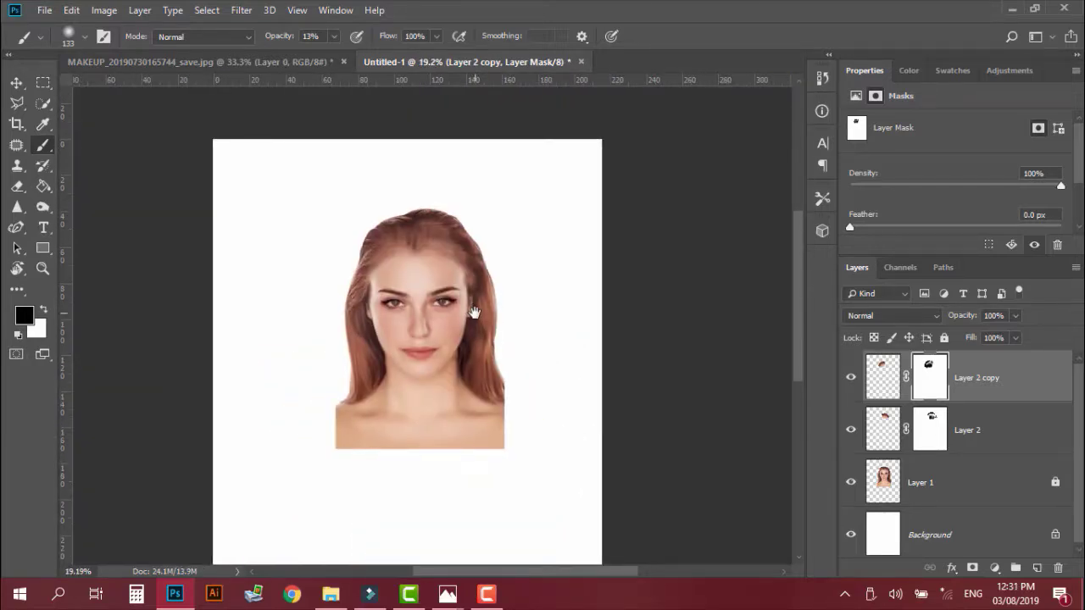
pyautogui.scroll(3, 447, 265)
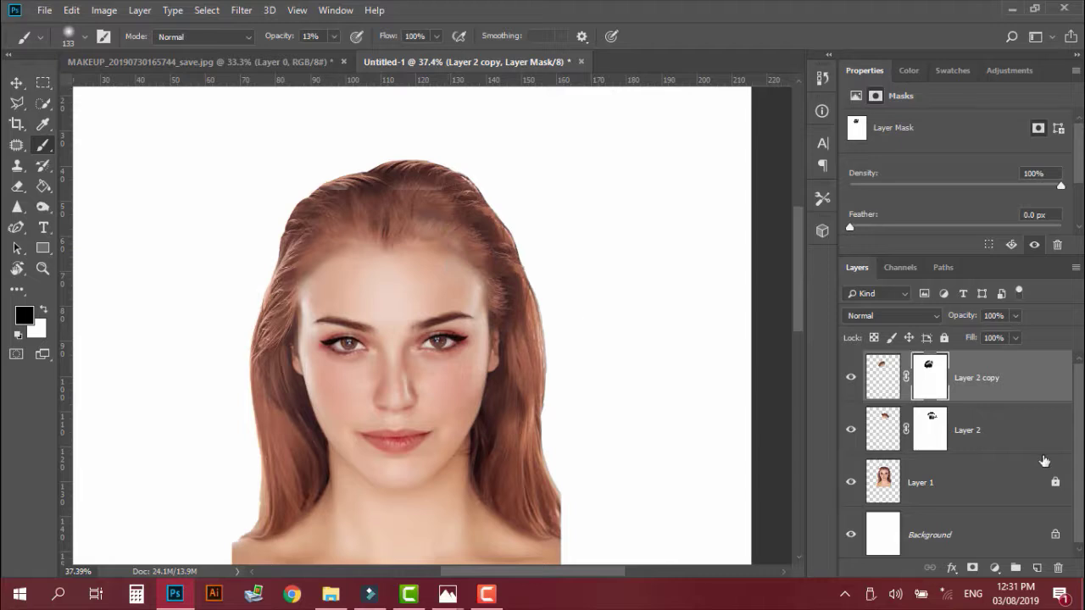
# Step: Switch to the Move tool and select the Layer 2 copy and Layer 2 hair pieces together
pyautogui.keyDown('shift'); pyautogui.click(1010, 418); pyautogui.keyUp('shift')
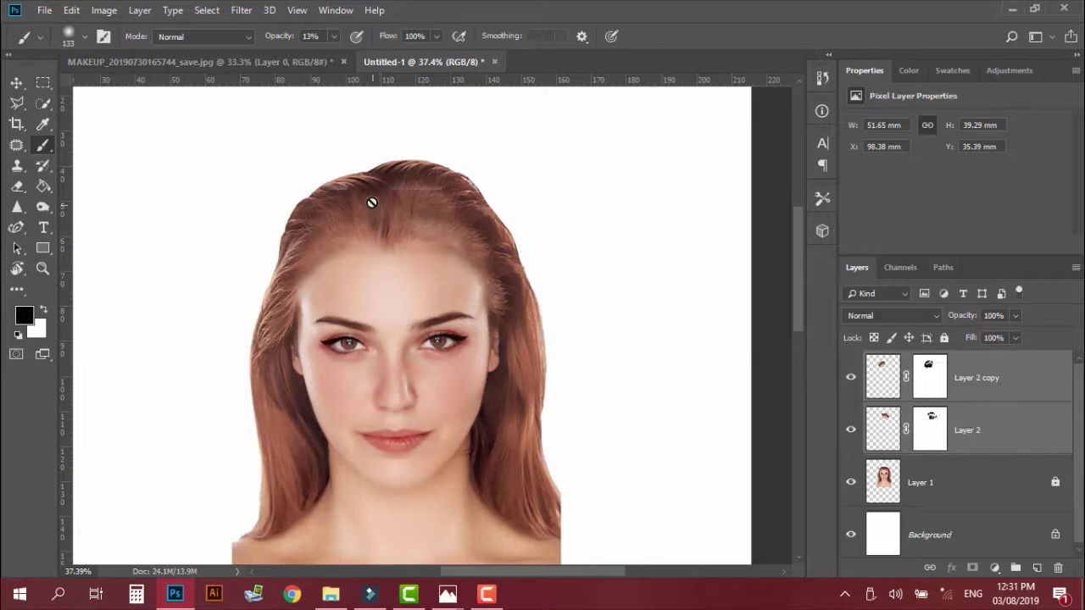
pyautogui.click(14, 82)
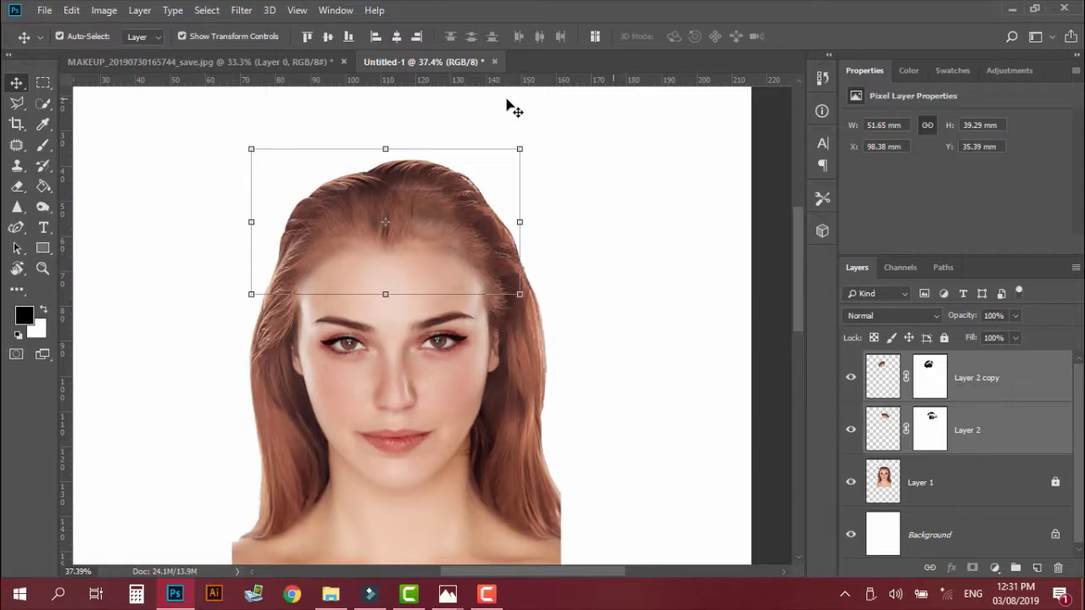
pyautogui.click(987, 415)
pyautogui.click(992, 380)
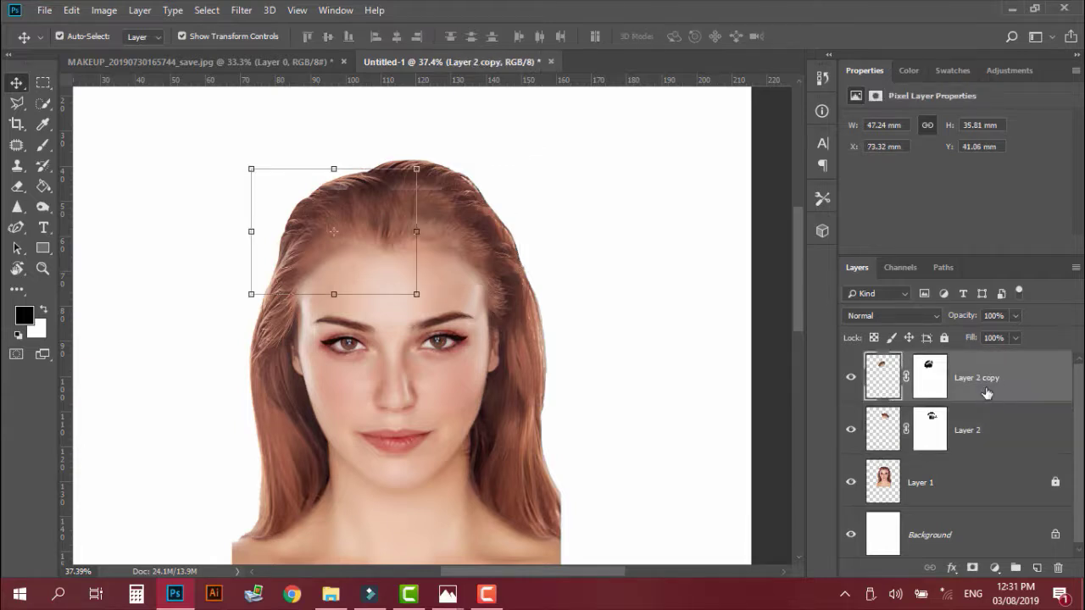
pyautogui.keyDown('shift'); pyautogui.click(986, 430); pyautogui.keyUp('shift')
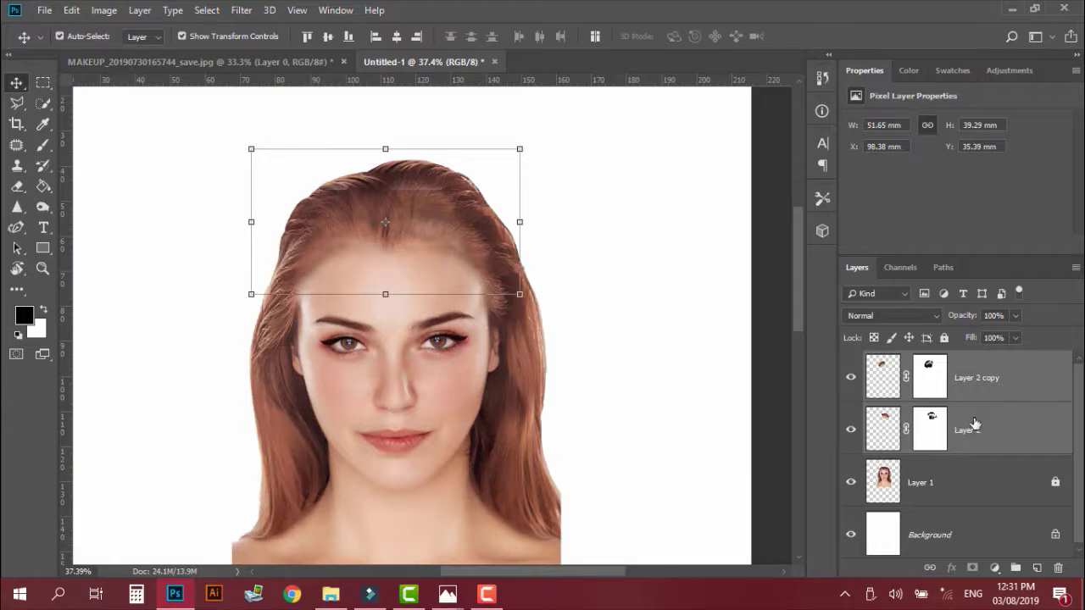
# Step: Duplicate the two selected masked hair layers and add a new empty layer above them
pyautogui.moveTo(974, 424); pyautogui.dragTo(1033, 565)
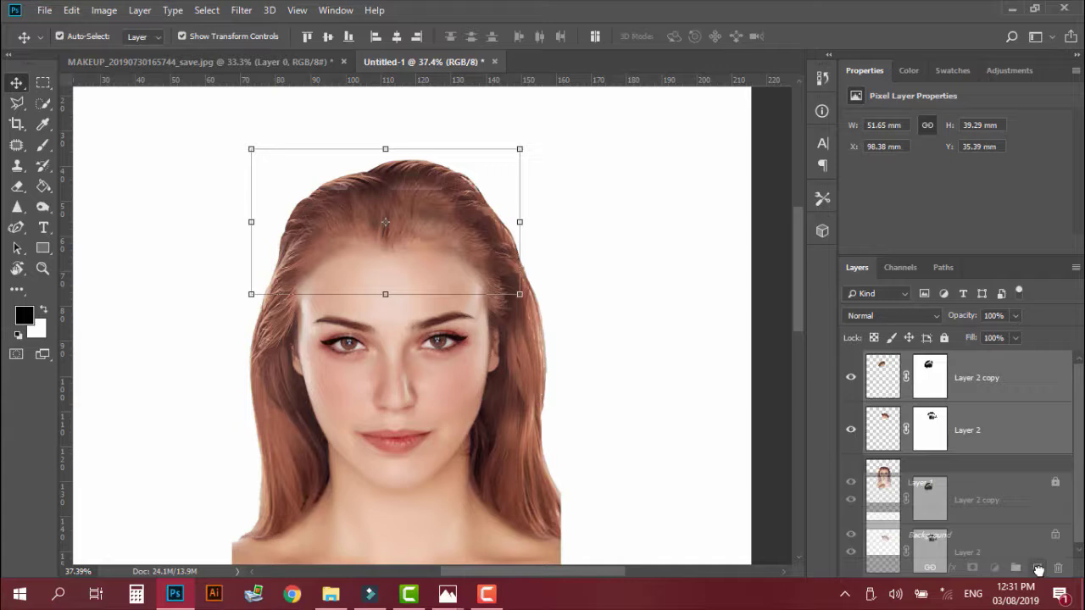
pyautogui.moveTo(1037, 568); pyautogui.dragTo(1061, 566)
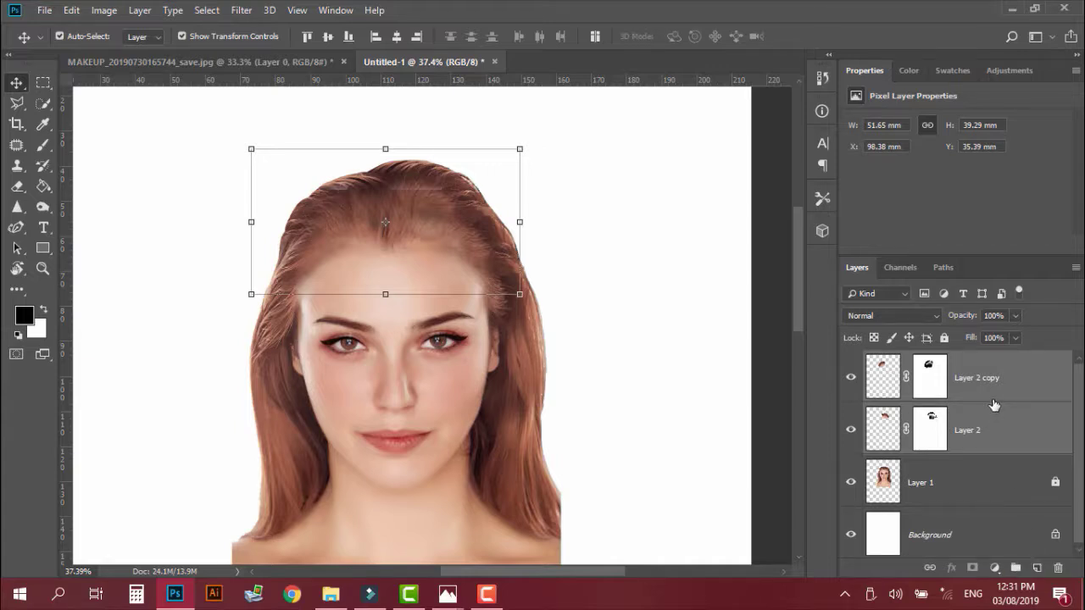
pyautogui.moveTo(996, 376); pyautogui.dragTo(1038, 569)
pyautogui.click(1039, 569)
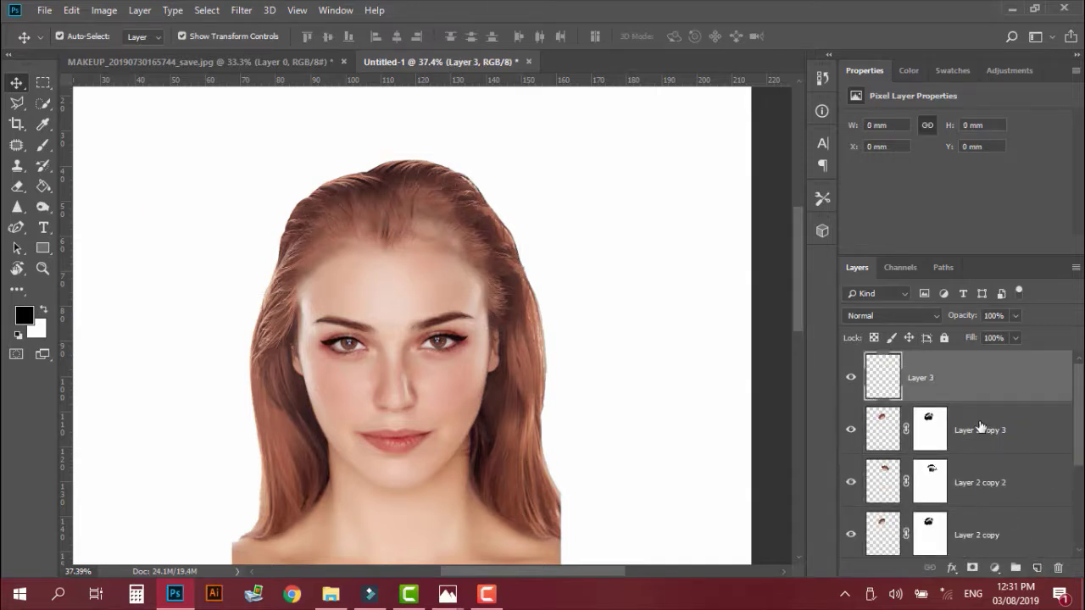
# Step: Undo the added empty layer and select the original Layer 2 copy and Layer 2 hair pieces together
pyautogui.hotkey('ctrl', 'z')
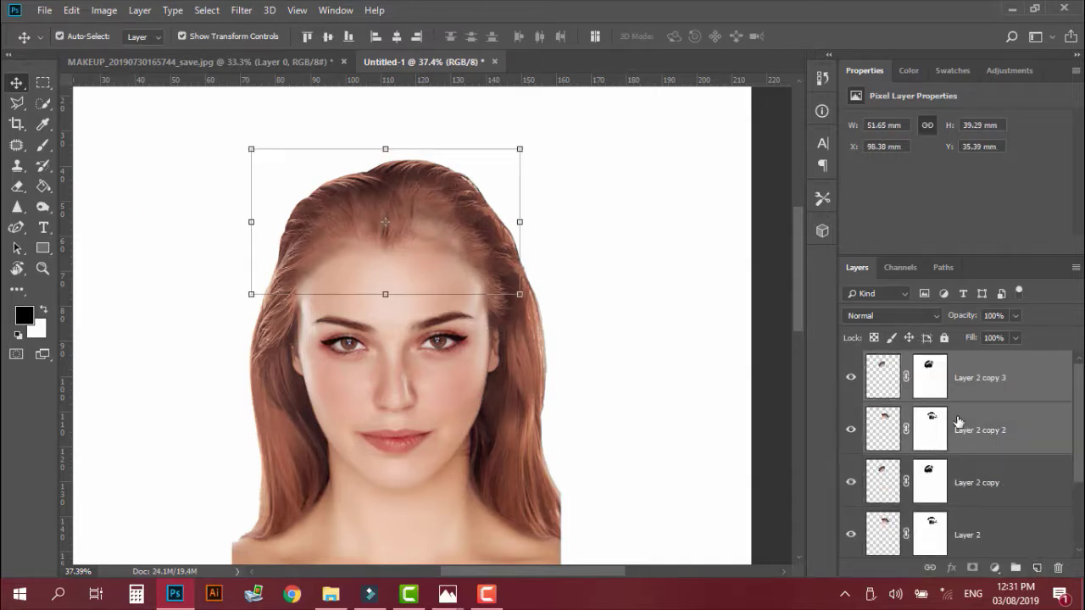
pyautogui.click(985, 489)
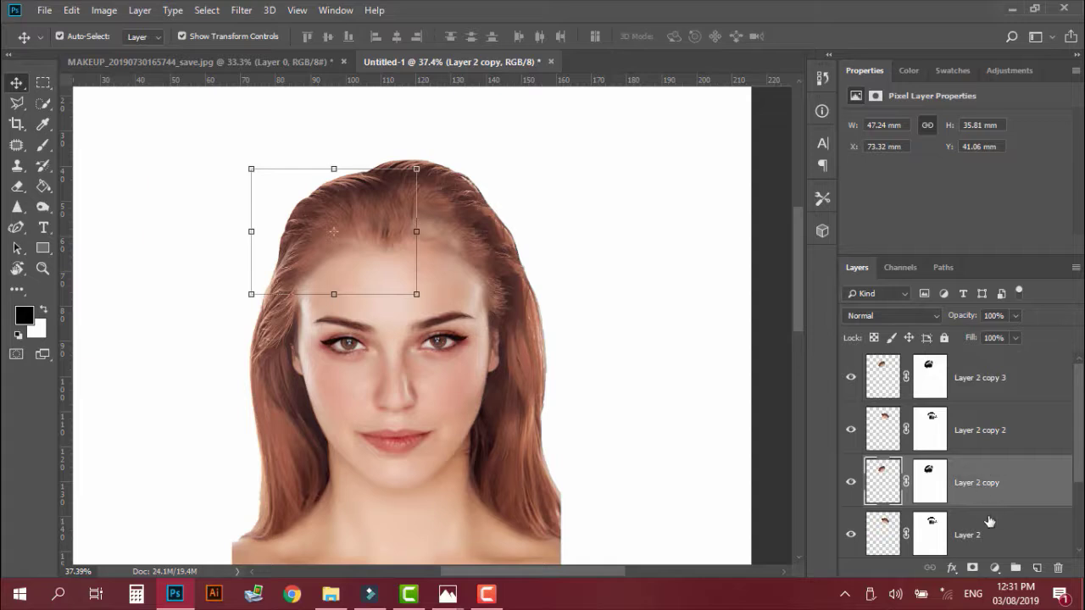
pyautogui.scroll(-2, 989, 517)
pyautogui.keyDown('shift'); pyautogui.click(980, 444); pyautogui.keyUp('shift')
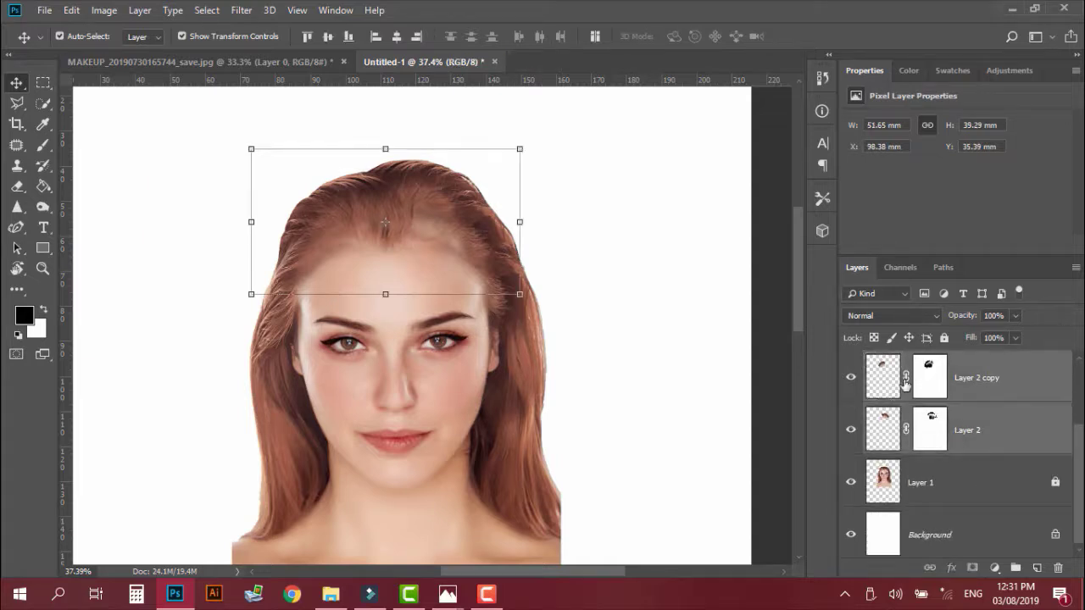
pyautogui.scroll(2, 973, 485)
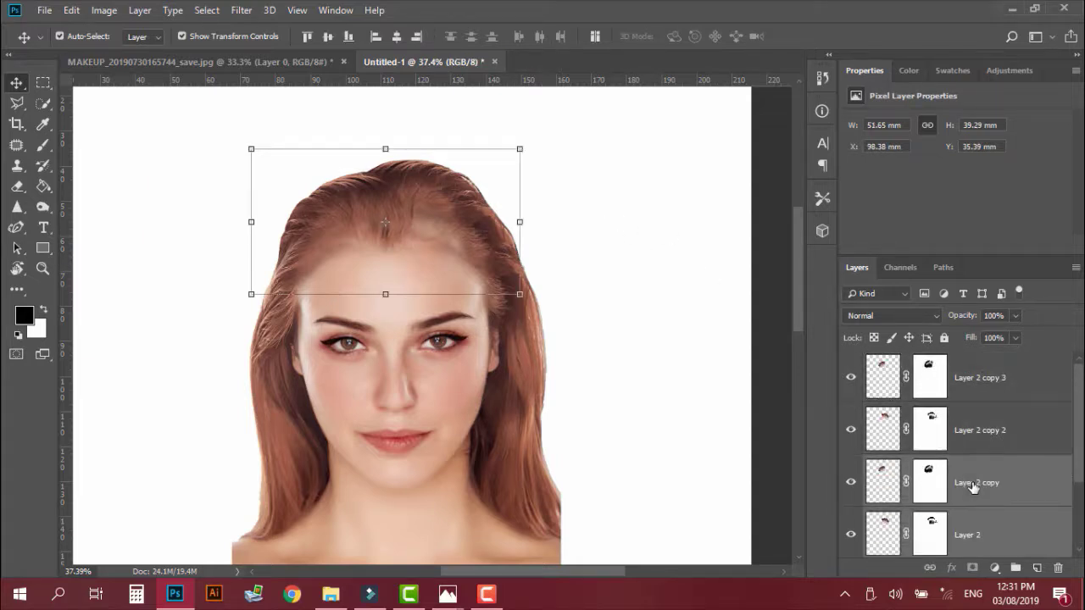
pyautogui.scroll(-2, 973, 484)
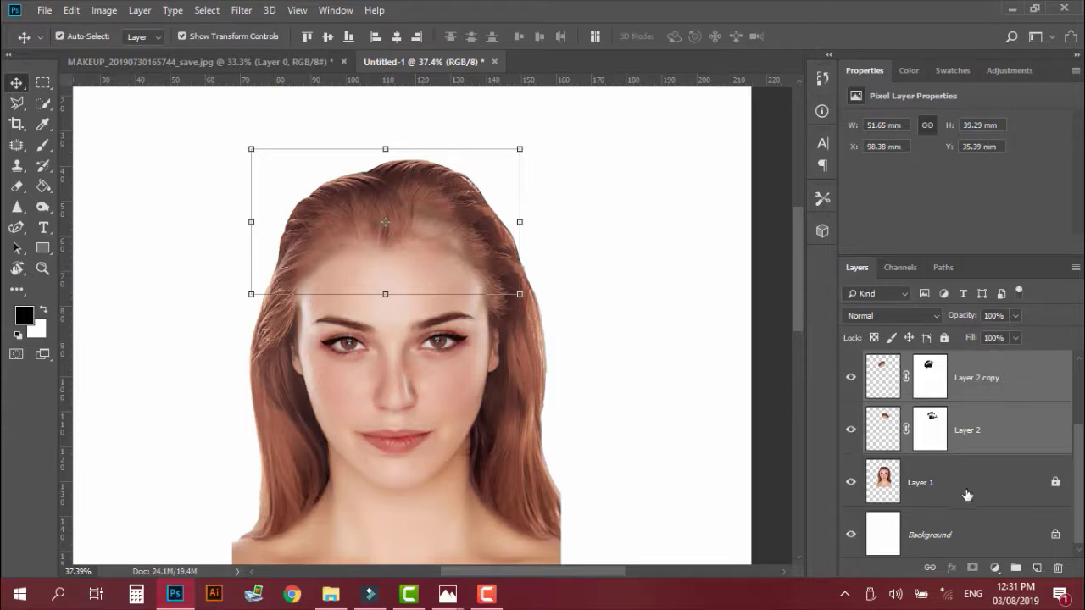
pyautogui.scroll(1, 966, 494)
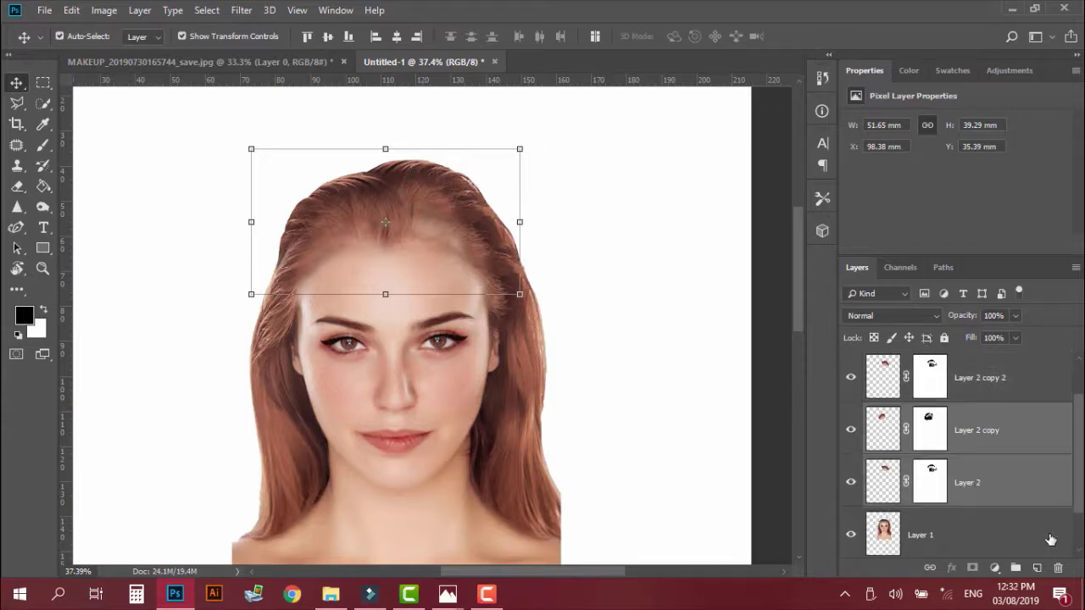
# Step: Unlock Layer 1, move it above Layer 2 copy, and select the two hair pieces beneath it
pyautogui.moveTo(963, 533); pyautogui.dragTo(949, 404)
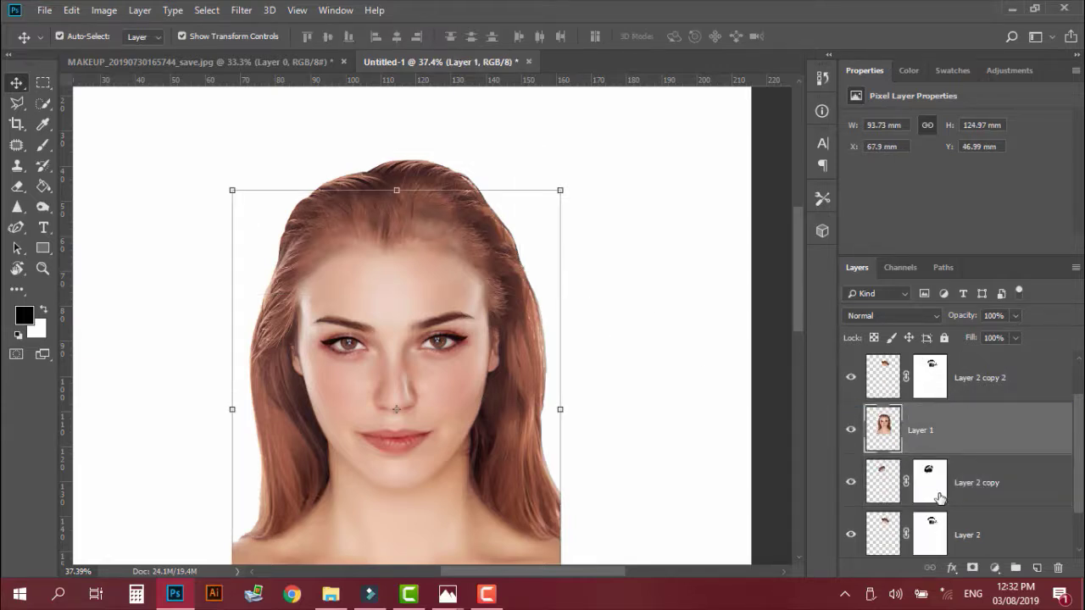
pyautogui.click(941, 492)
pyautogui.click(955, 543)
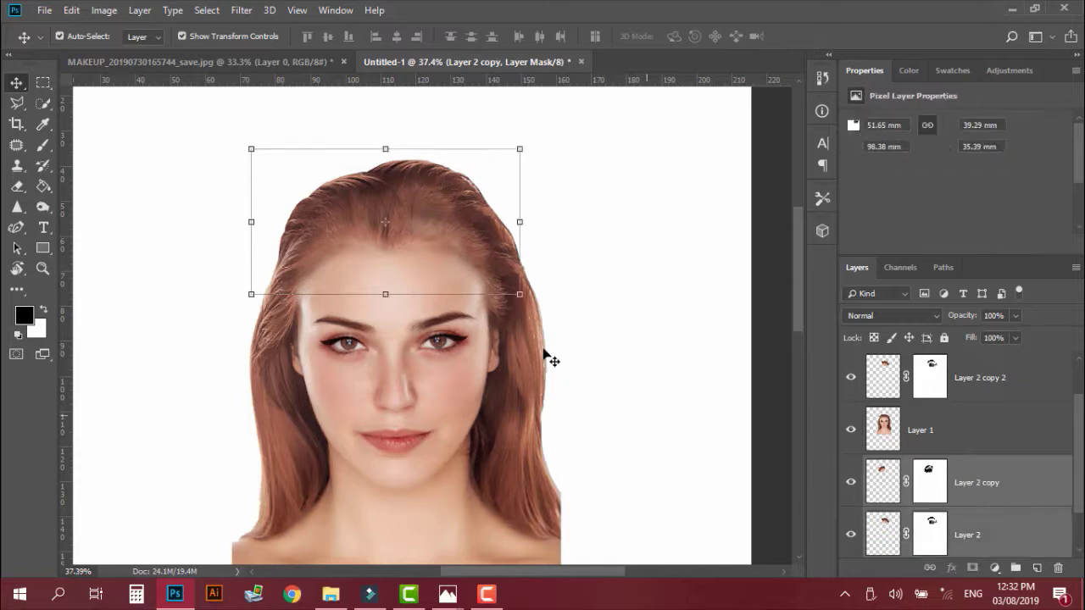
# Step: Lock Layer 2 copy 2 and Layer 1 completely, undoing any accidental shift of the hair pieces
pyautogui.moveTo(469, 215); pyautogui.dragTo(471, 231)
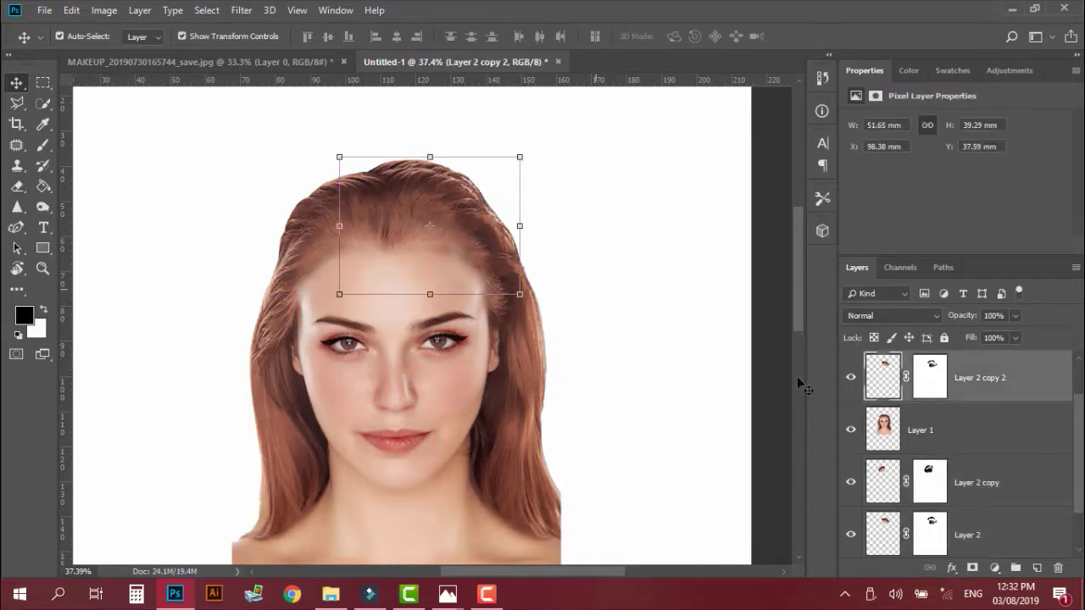
pyautogui.click(944, 338)
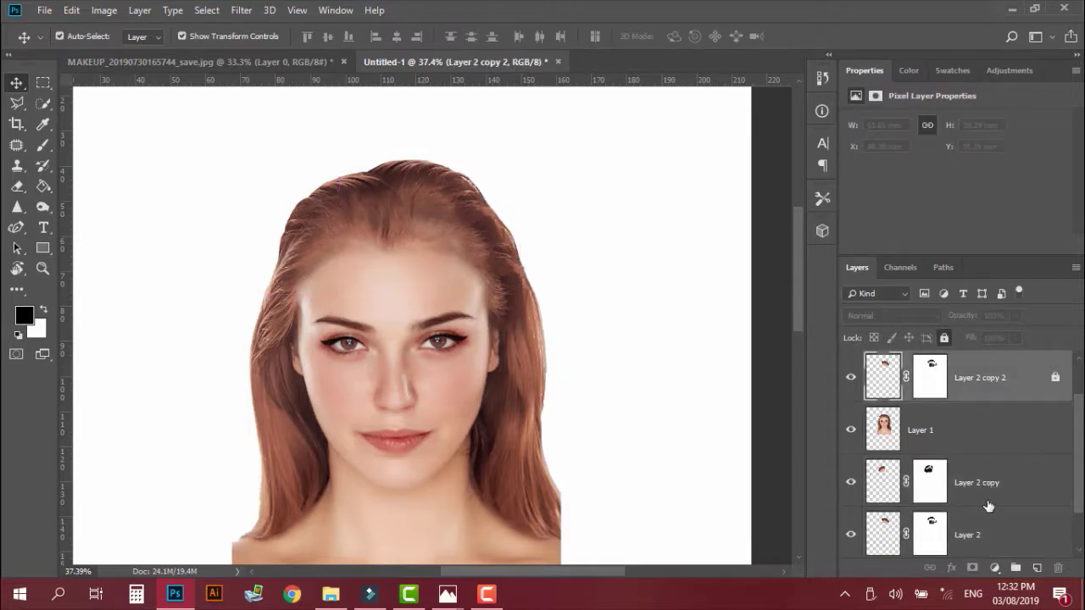
pyautogui.click(990, 498)
pyautogui.moveTo(466, 218); pyautogui.dragTo(467, 222)
pyautogui.click(944, 339)
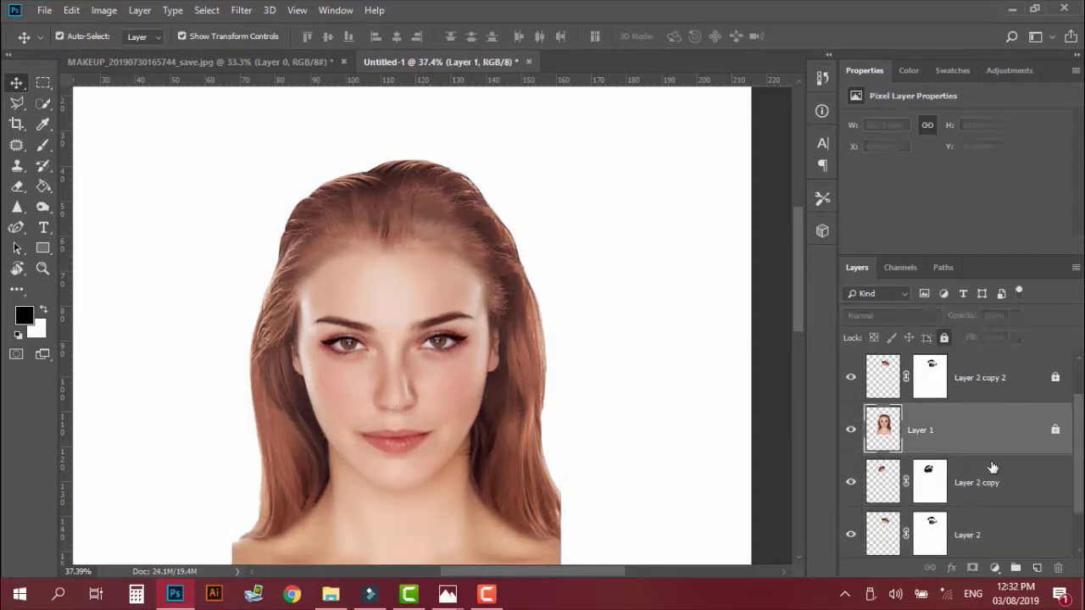
pyautogui.click(996, 491)
pyautogui.moveTo(478, 242); pyautogui.dragTo(478, 242)
pyautogui.click(649, 278)
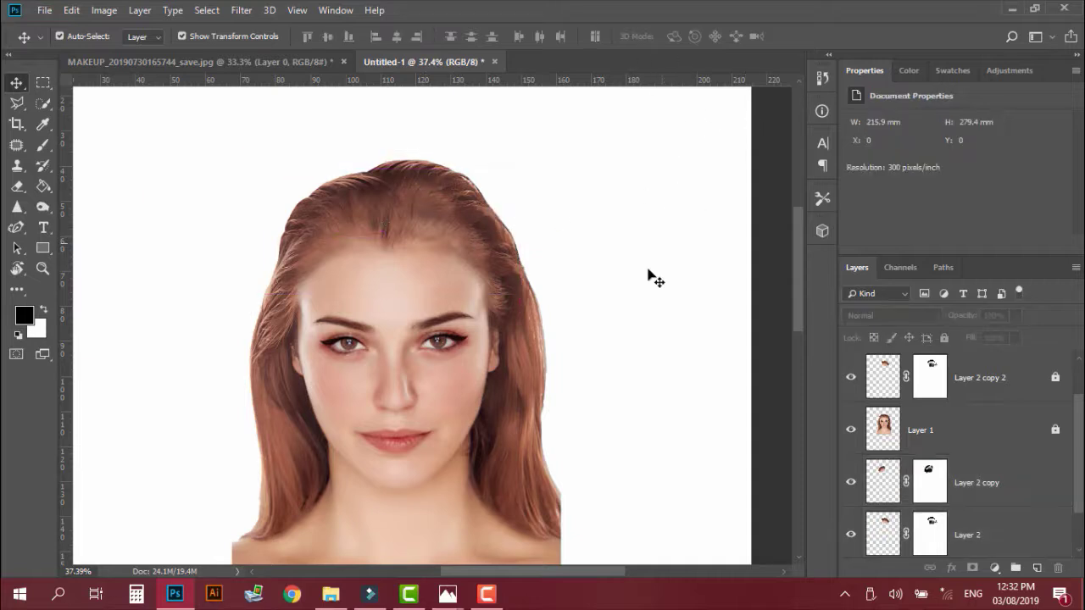
# Step: Lock Layer 2 copy and Layer 2 completely, leaving no layer selected
pyautogui.click(1014, 496)
pyautogui.click(1008, 541)
pyautogui.click(998, 473)
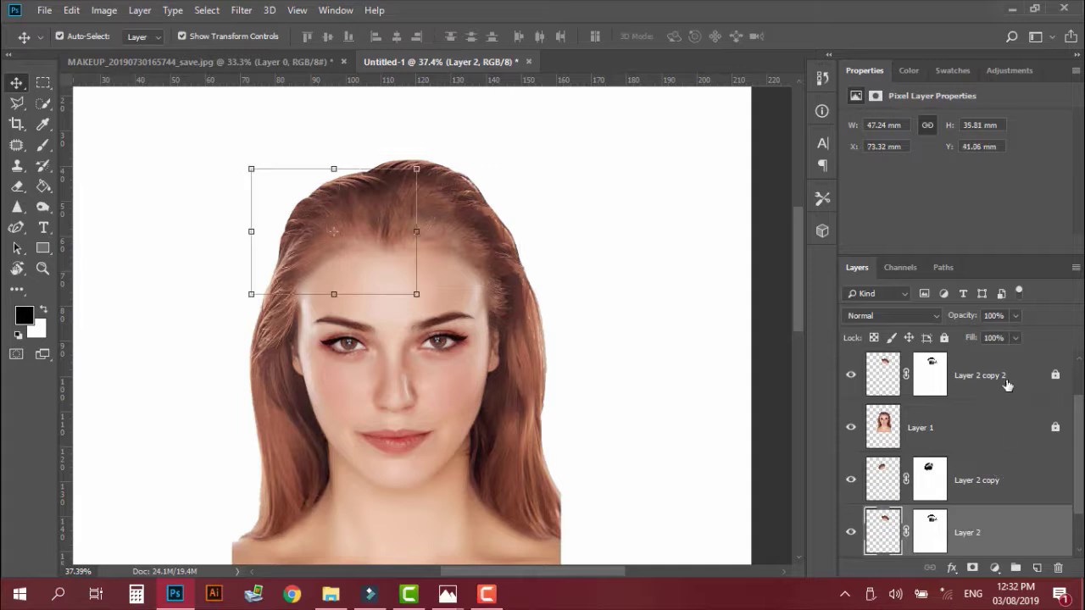
pyautogui.click(945, 337)
pyautogui.hotkey('alt', '[')
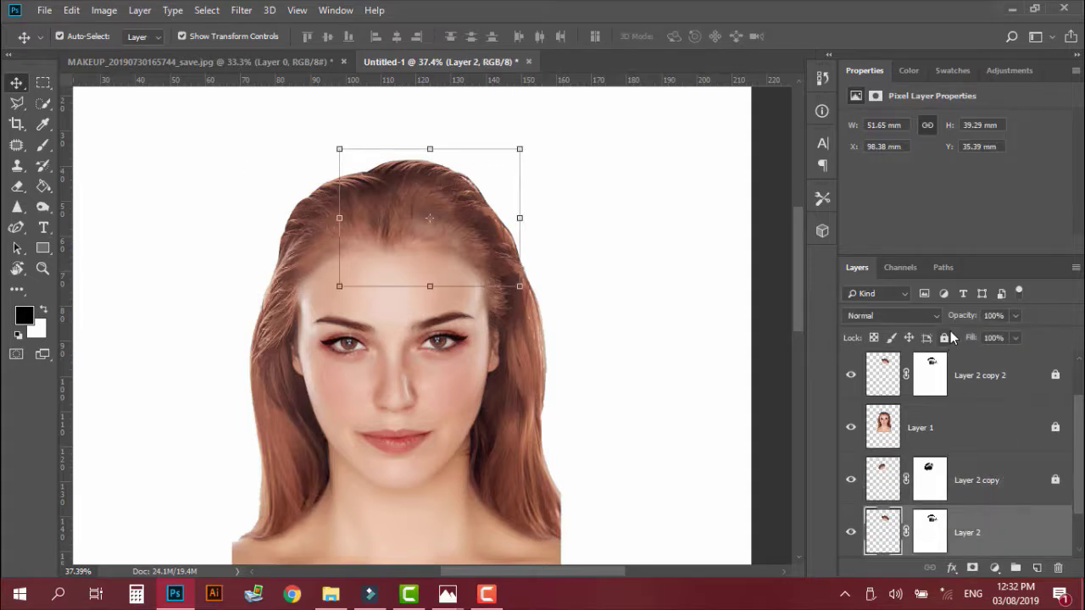
pyautogui.click(944, 338)
pyautogui.click(649, 354)
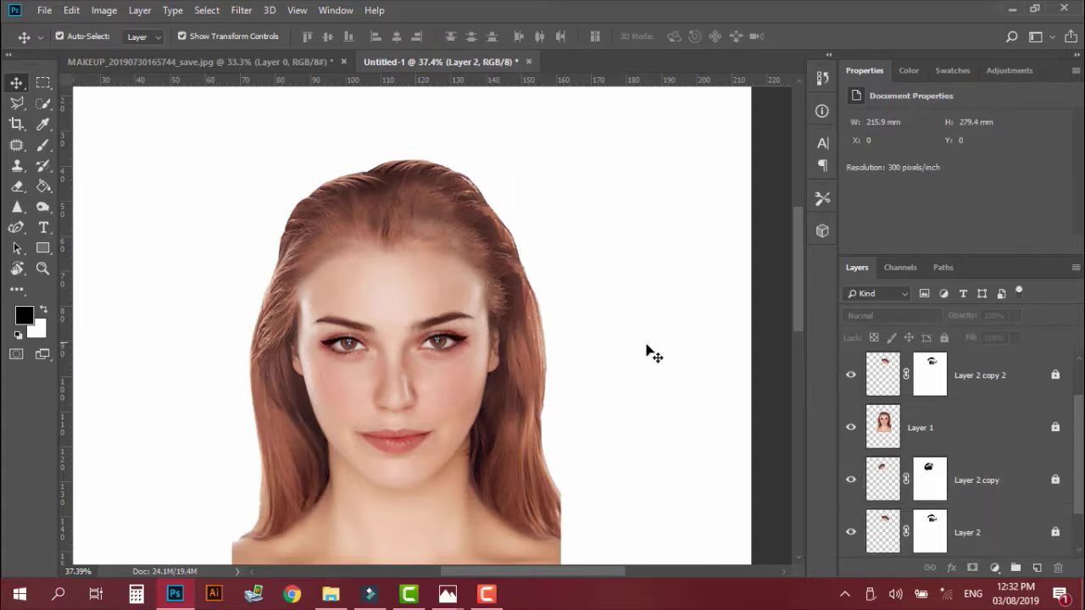
# Step: Unlock Layer 1 and Layer 2 copy 2, and select the mask of Layer 2 copy 2
pyautogui.scroll(2, 501, 238)
pyautogui.moveTo(385, 228); pyautogui.dragTo(458, 301)
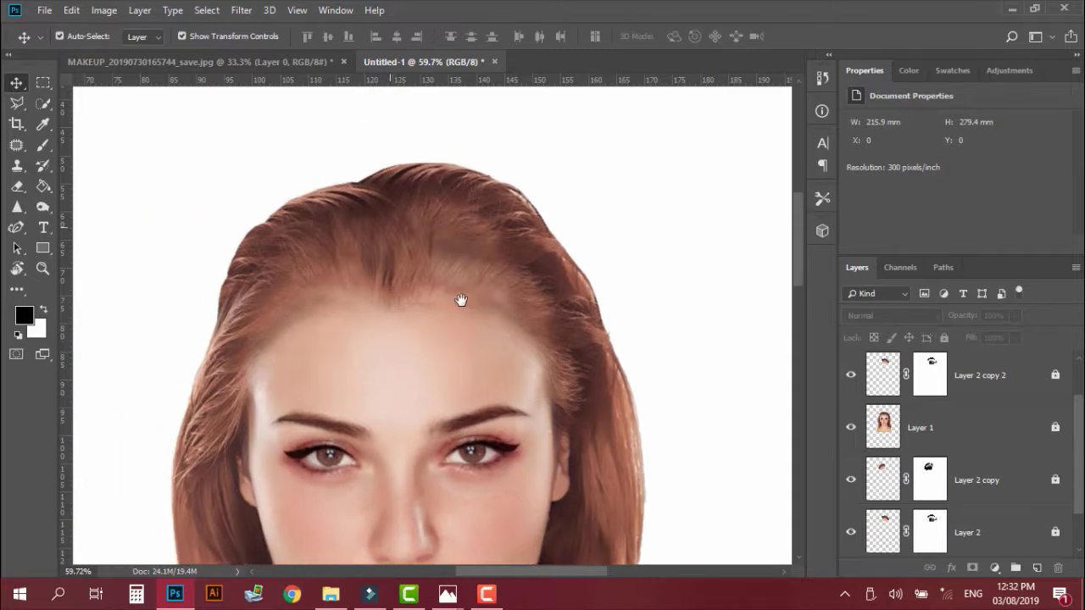
pyautogui.click(557, 341)
pyautogui.click(532, 230)
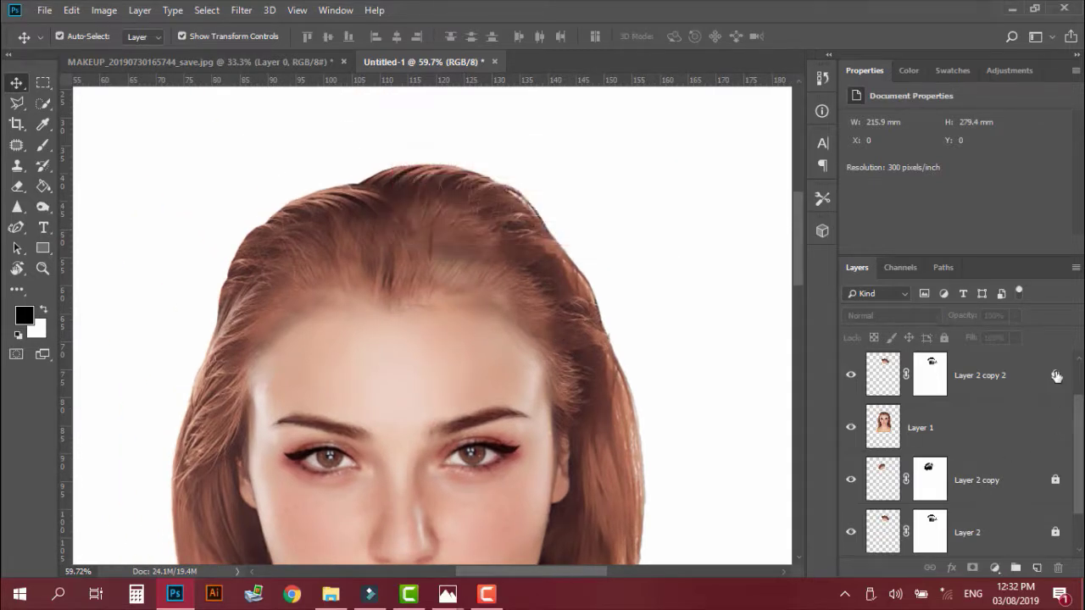
pyautogui.scroll(1, 480, 365)
pyautogui.click(927, 373)
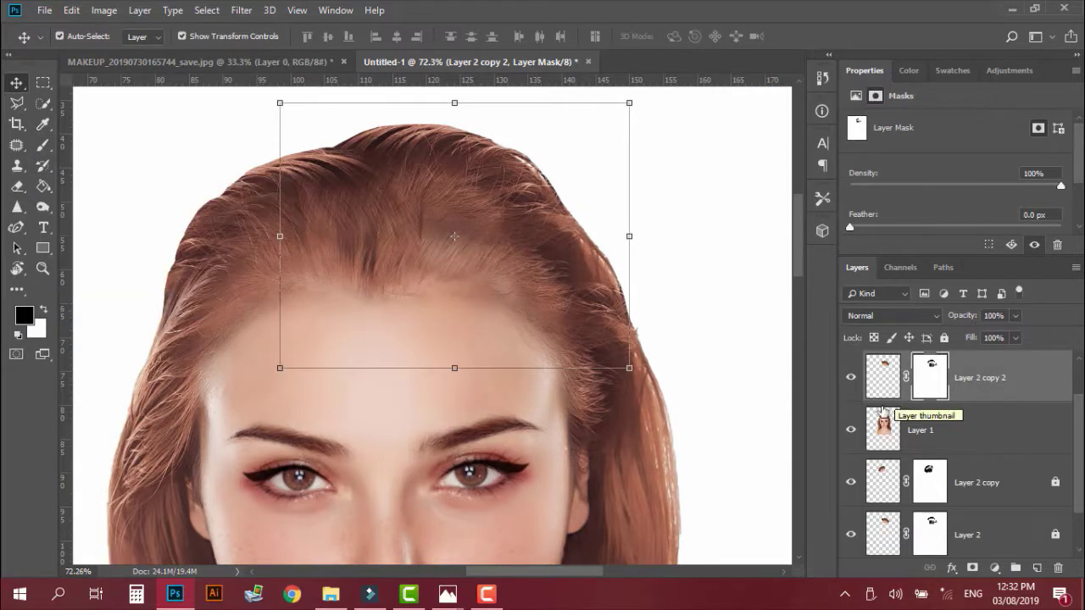
# Step: Toggle the visibility of the hair piece layers above and below Layer 1 to examine what each contributes at the hairline
pyautogui.click(851, 379)
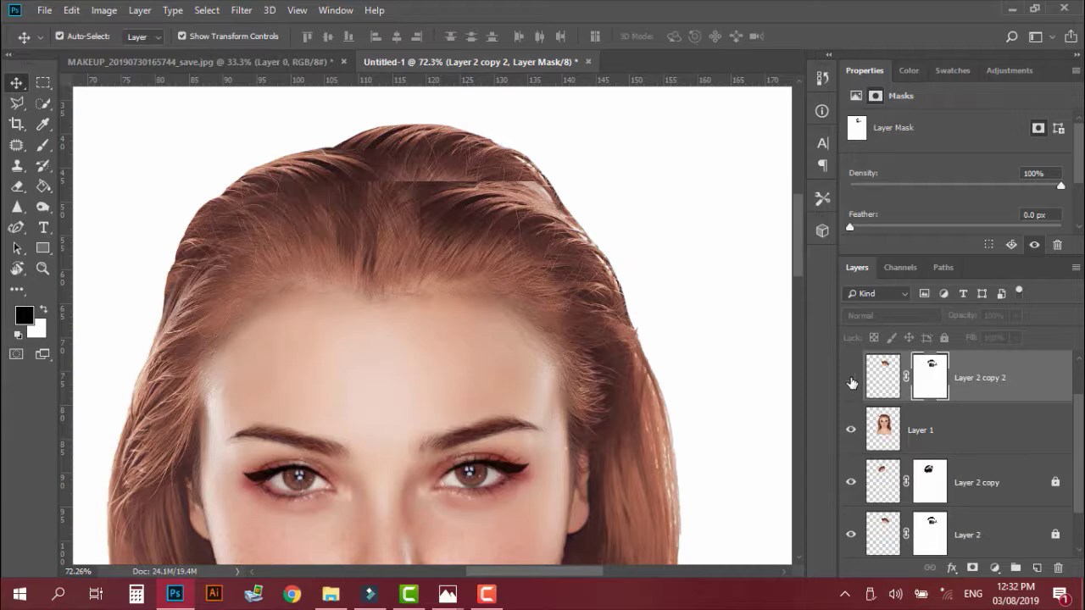
pyautogui.click(851, 482)
pyautogui.click(851, 535)
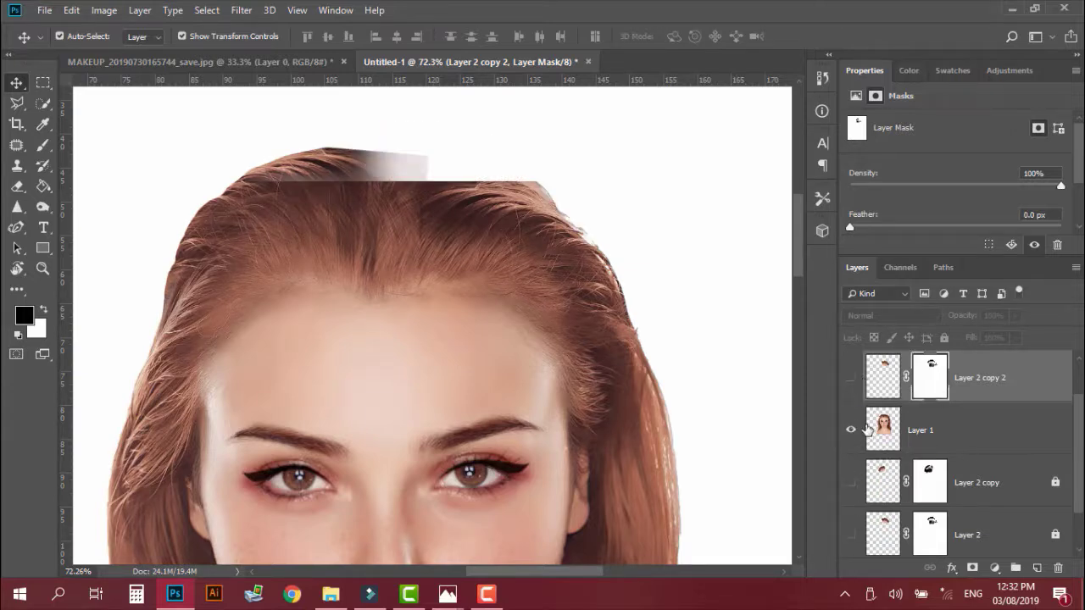
pyautogui.scroll(1, 866, 429)
pyautogui.click(851, 377)
pyautogui.click(851, 378)
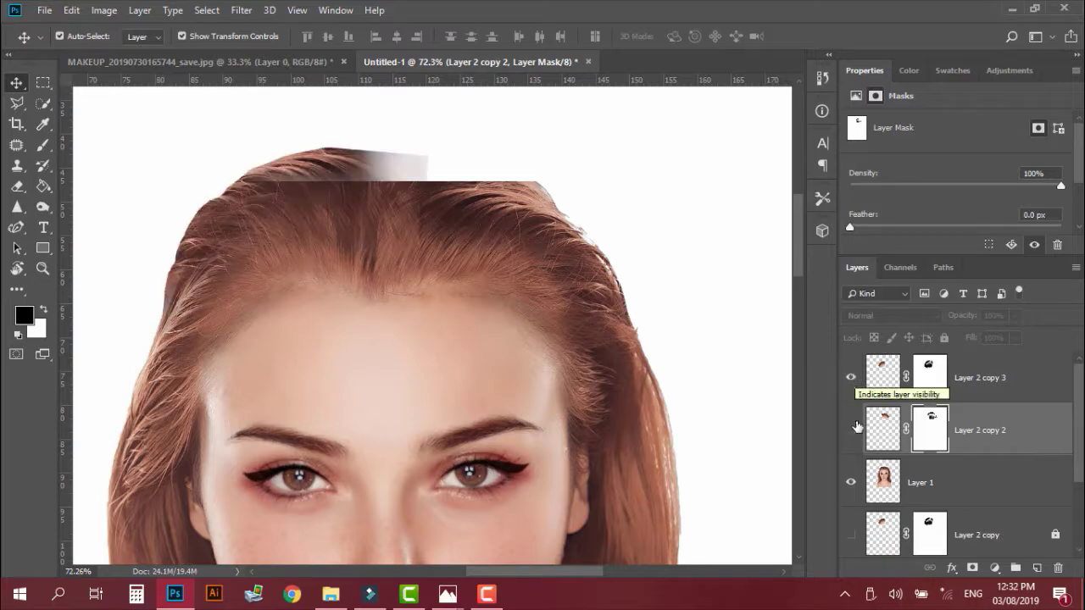
pyautogui.click(852, 535)
pyautogui.scroll(6, 345, 222)
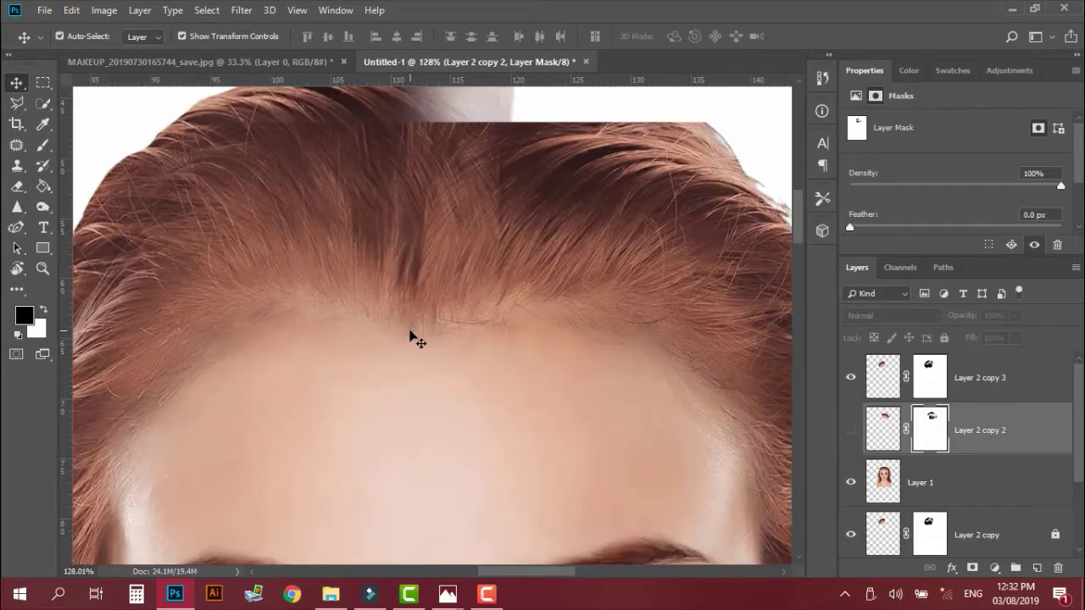
pyautogui.moveTo(312, 140); pyautogui.dragTo(343, 228)
pyautogui.click(851, 432)
# Step: Brush black at 13% opacity on the masks of Layer 2 copy 2 and Layer 2 copy 3 to fade hair around the parting
pyautogui.press('b')
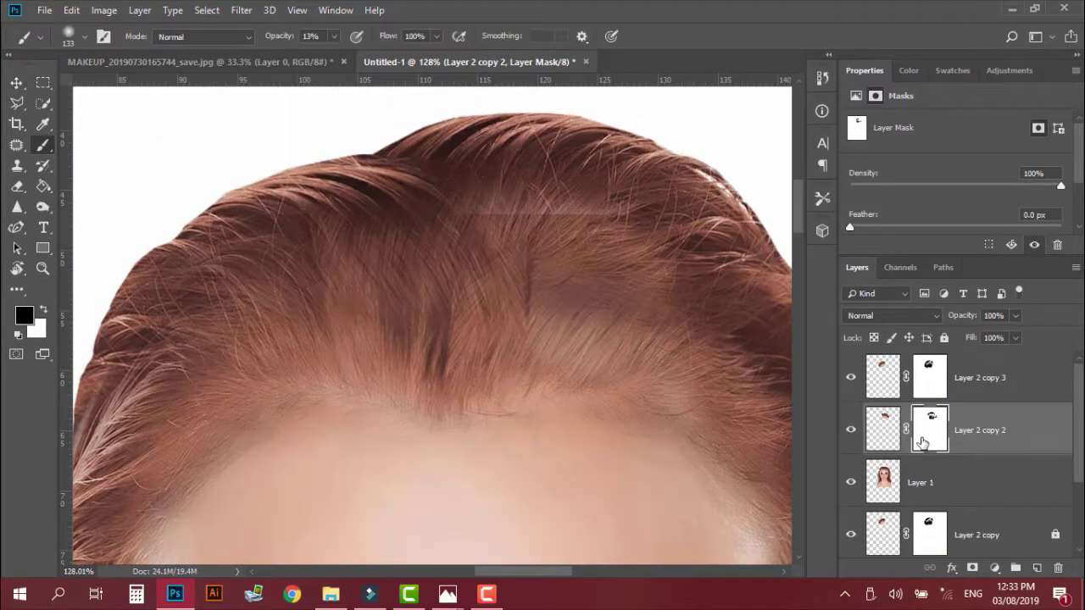
pyautogui.moveTo(338, 314)
pyautogui.mouseDown()
pyautogui.moveTo(315, 258)
pyautogui.moveTo(339, 279)
pyautogui.moveTo(423, 305)
pyautogui.moveTo(326, 240)
pyautogui.moveTo(408, 254)
pyautogui.moveTo(402, 296)
pyautogui.mouseUp()
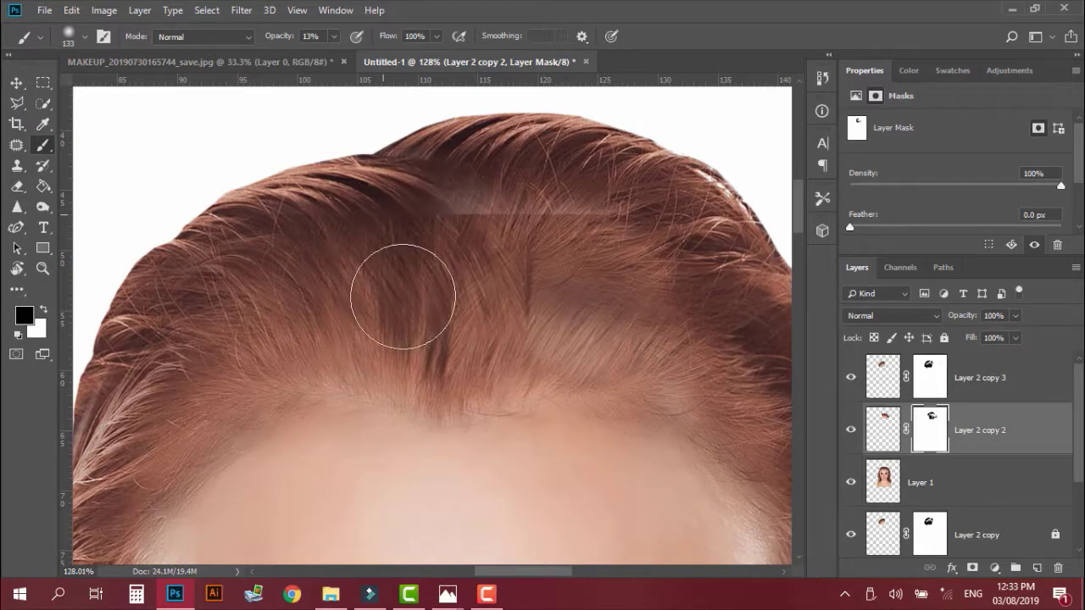
pyautogui.click(930, 377)
pyautogui.moveTo(537, 259); pyautogui.dragTo(489, 289)
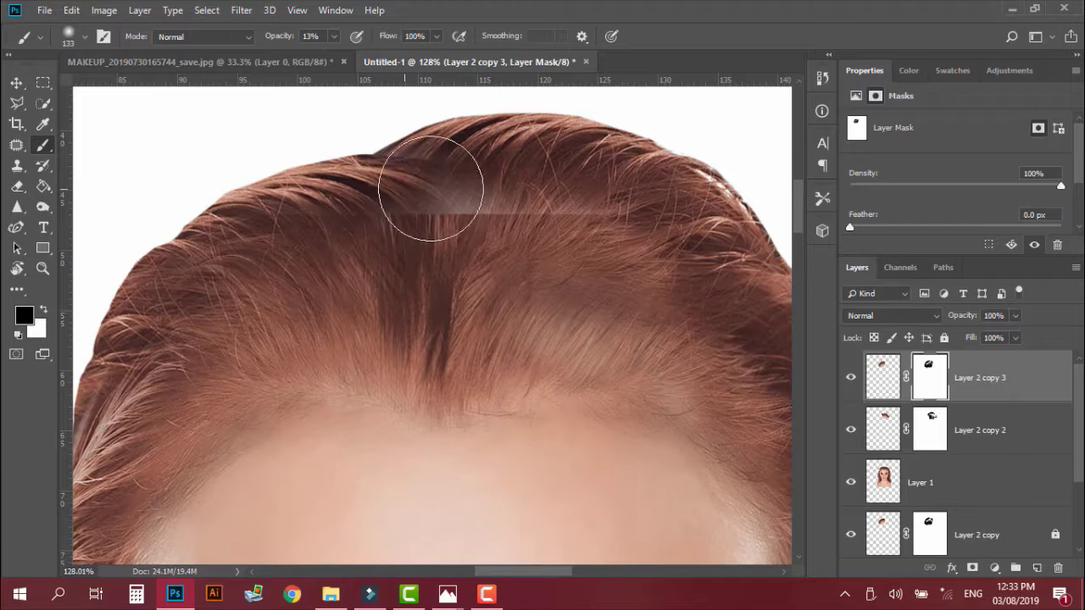
# Step: Show Layer 2 again and fade the blurry overlapping hair beside the parting in Layer 2 copy 2's mask
pyautogui.hotkey('alt', '[')
pyautogui.hotkey('ctrl', '\\')
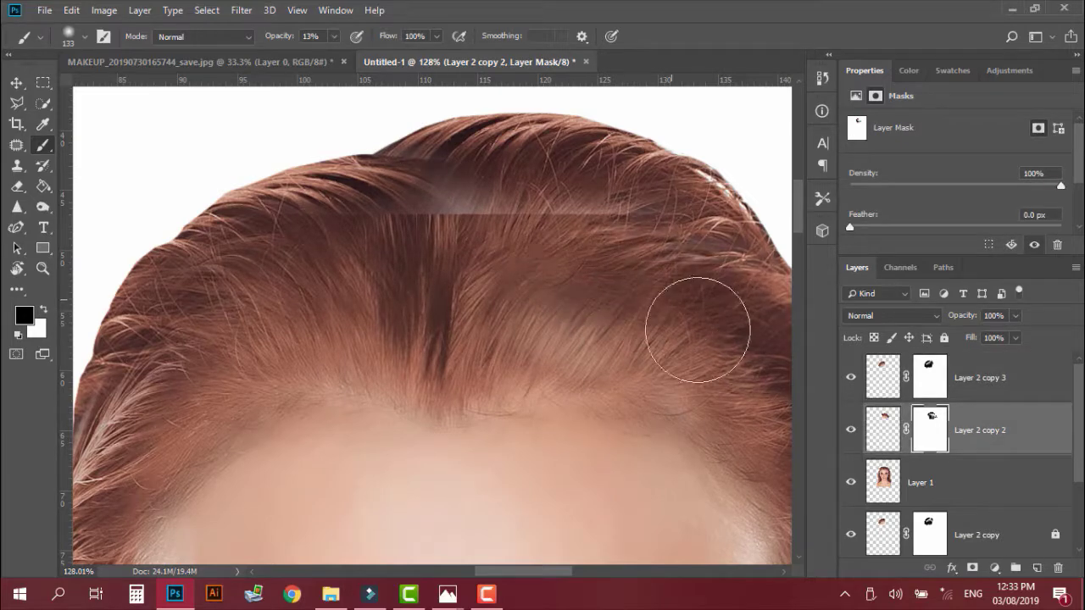
pyautogui.scroll(-3, 896, 492)
pyautogui.click(851, 483)
pyautogui.moveTo(567, 275); pyautogui.dragTo(523, 293)
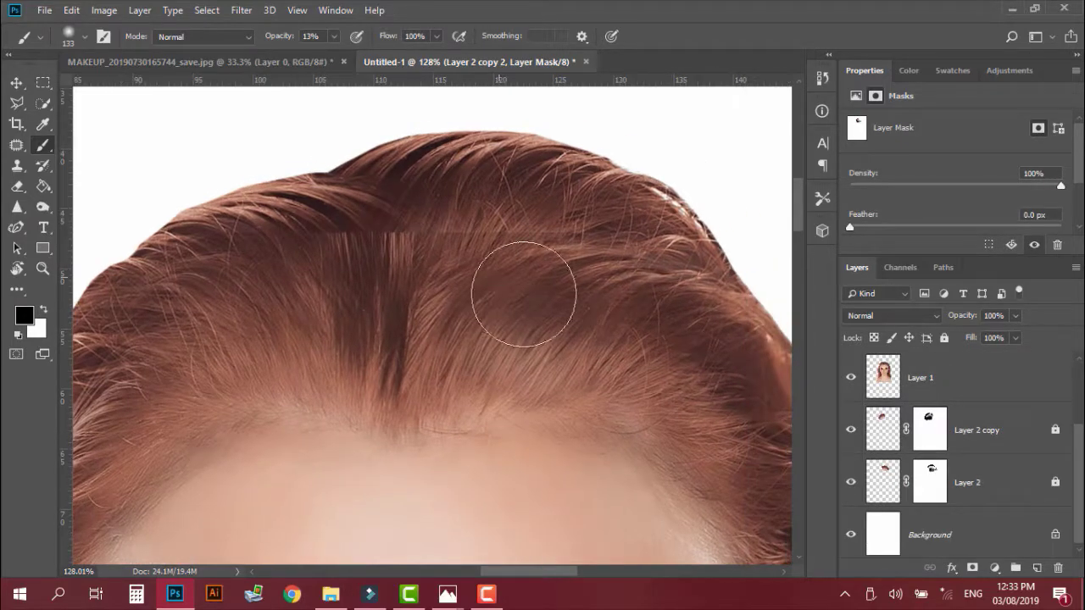
pyautogui.scroll(-5, 440, 377)
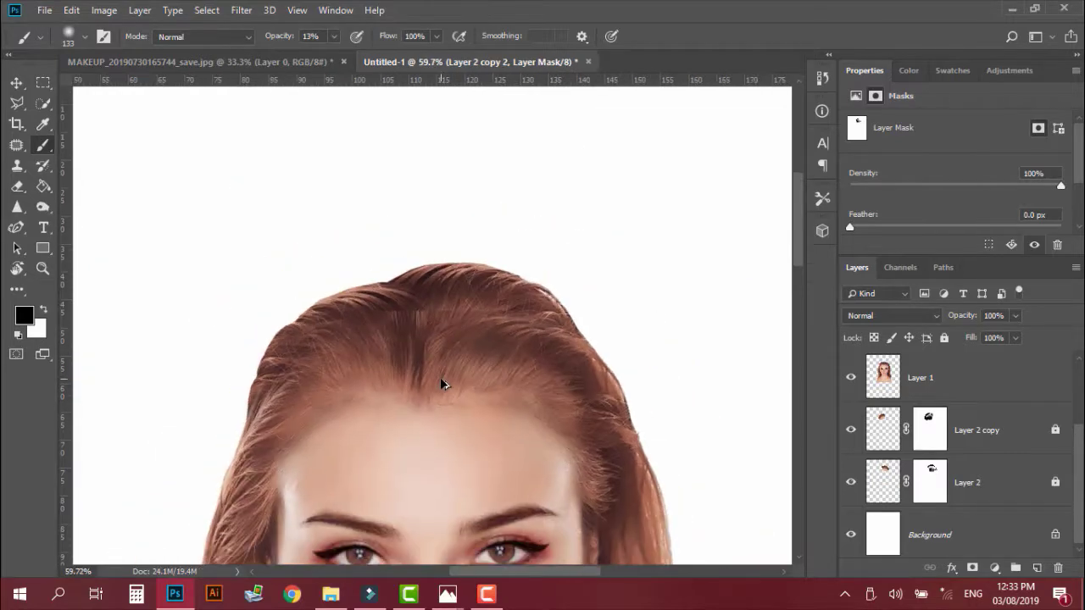
pyautogui.scroll(1, 440, 377)
pyautogui.scroll(3, 440, 377)
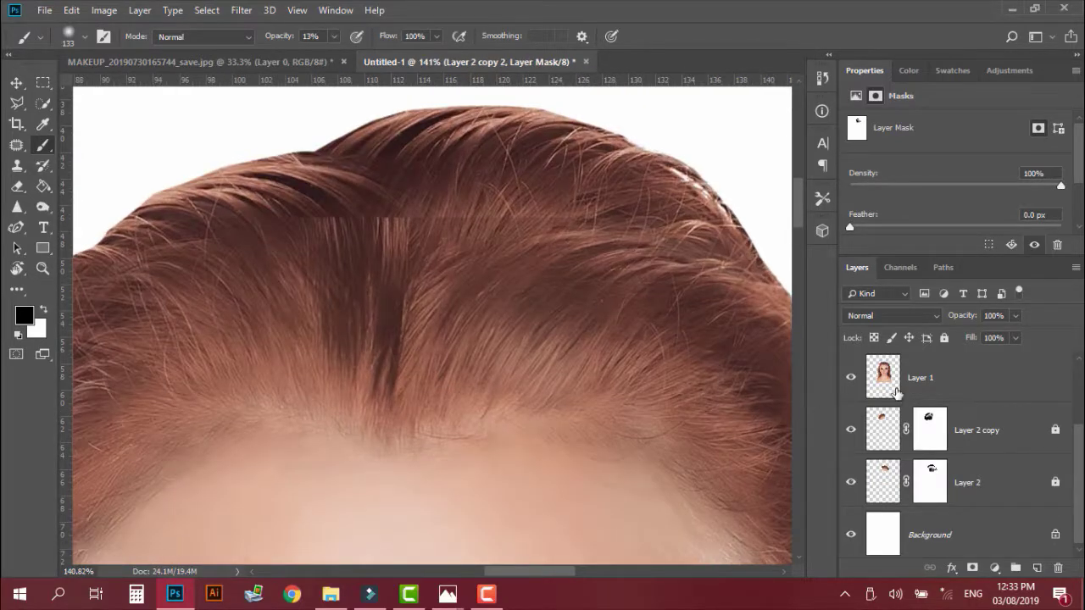
# Step: Add a layer mask to Layer 1 and fade its straight cut edge at the parting
pyautogui.click(884, 377)
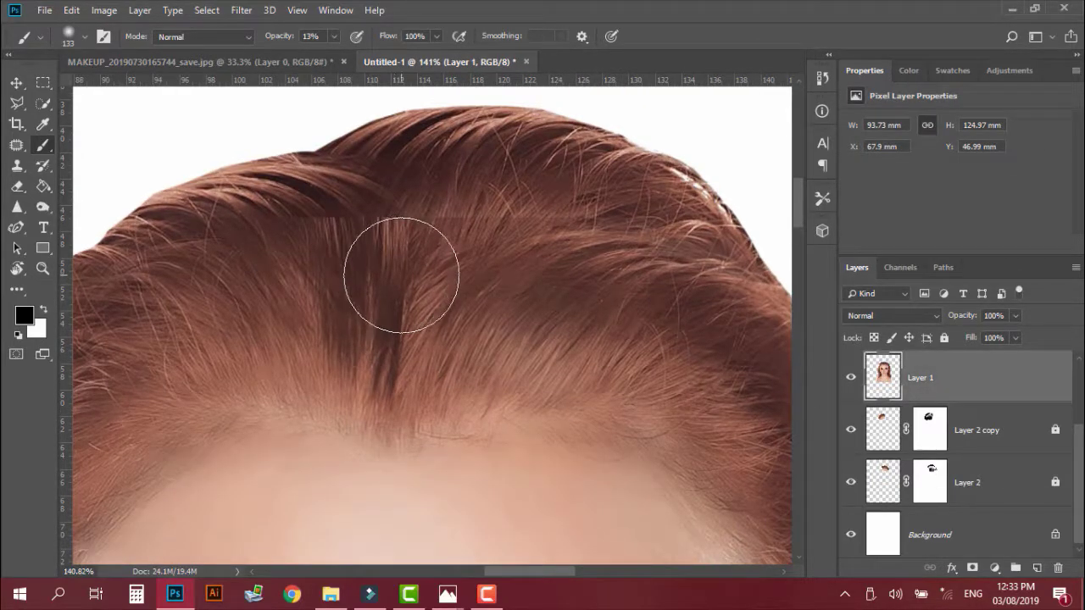
pyautogui.click(348, 251)
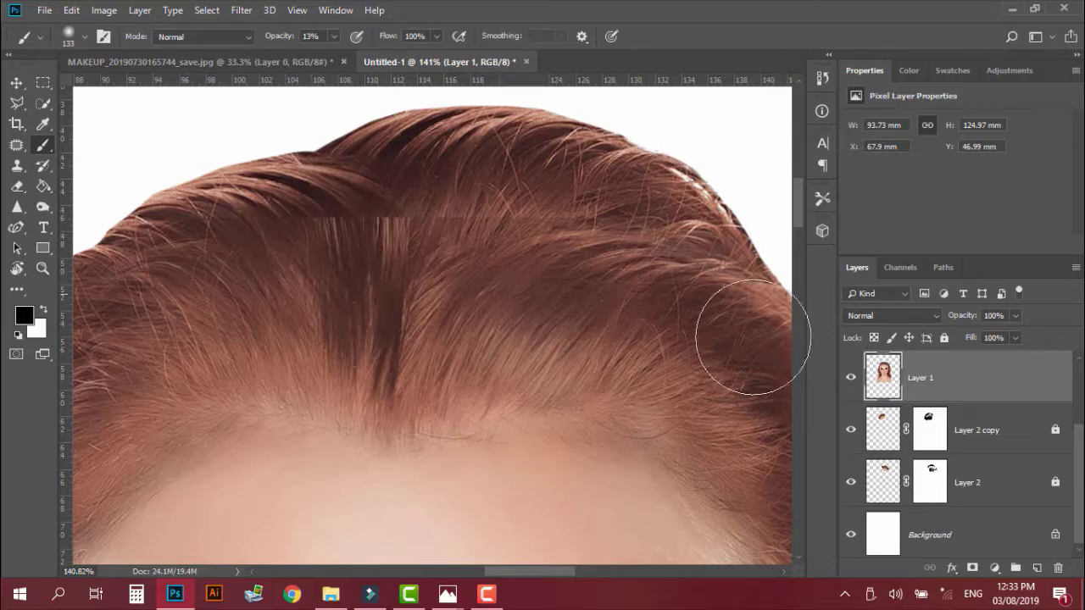
pyautogui.click(971, 570)
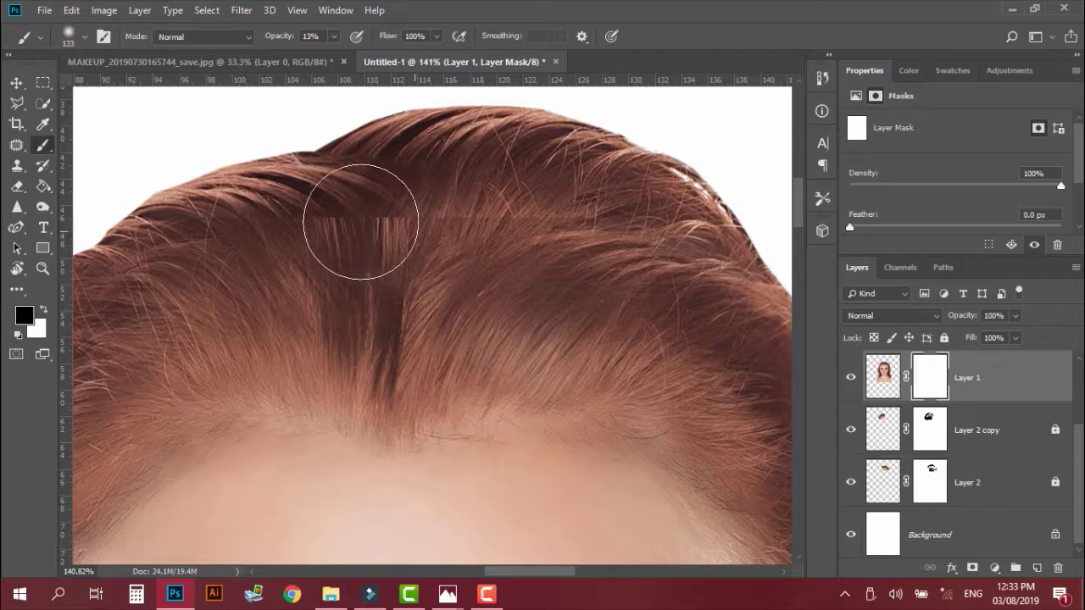
pyautogui.moveTo(365, 221)
pyautogui.mouseDown()
pyautogui.moveTo(465, 214)
pyautogui.moveTo(382, 206)
pyautogui.moveTo(398, 231)
pyautogui.mouseUp()
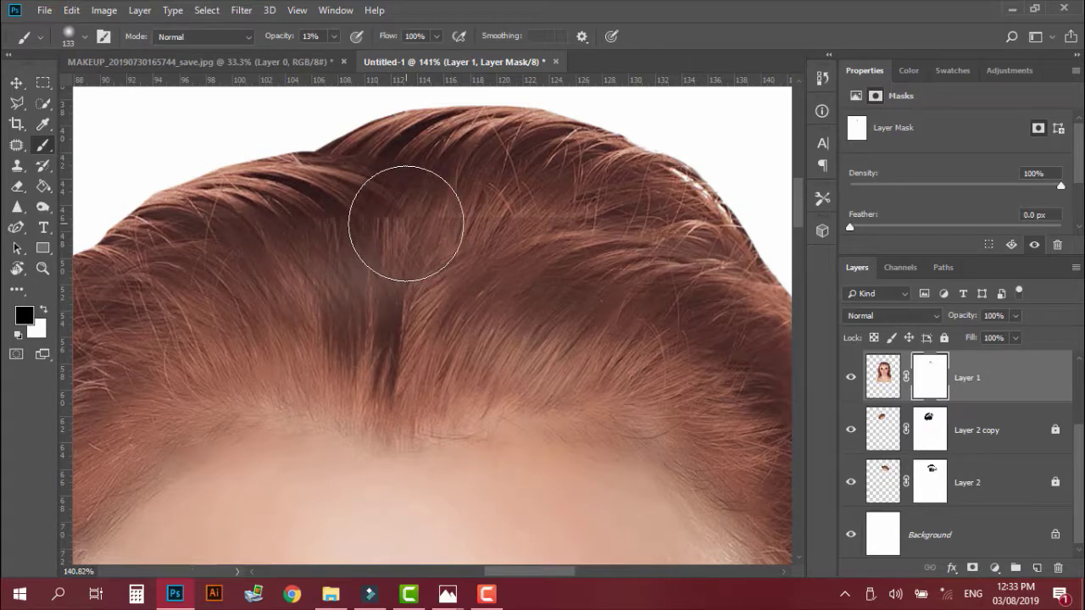
# Step: Reduce the brush to 60 px and soften the remaining seam beside the parting in Layer 1's mask
pyautogui.press('[')
pyautogui.press('[')
pyautogui.press('[')
pyautogui.press('[')
pyautogui.press('[')
pyautogui.press('[')
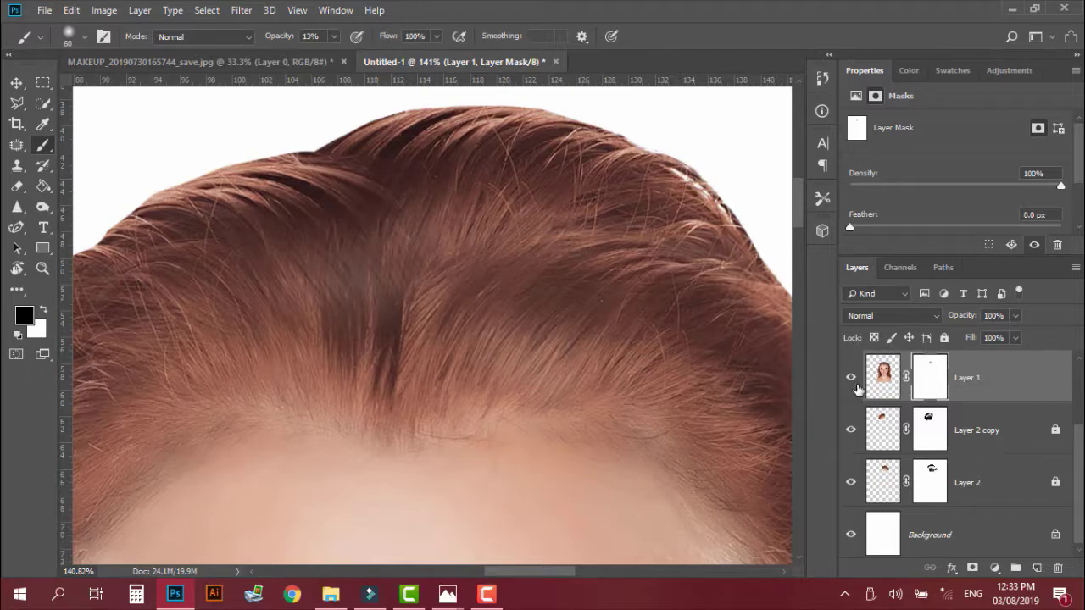
# Step: Hide the hair-piece layers above and below Layer 1 to isolate the portrait's cropped hair edge
pyautogui.click(851, 430)
pyautogui.scroll(2, 848, 423)
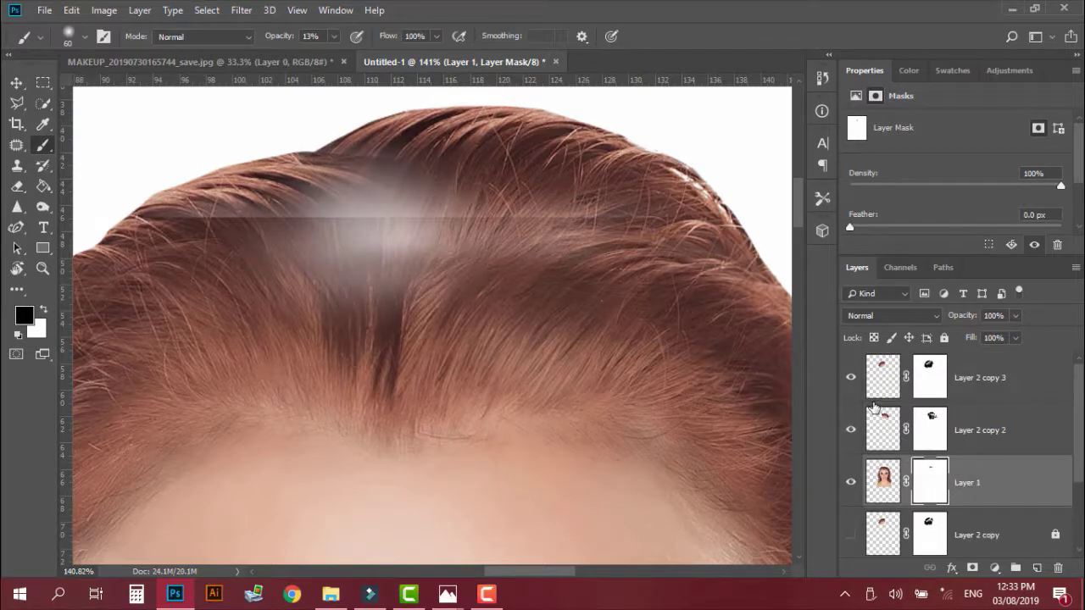
pyautogui.click(851, 378)
pyautogui.click(851, 430)
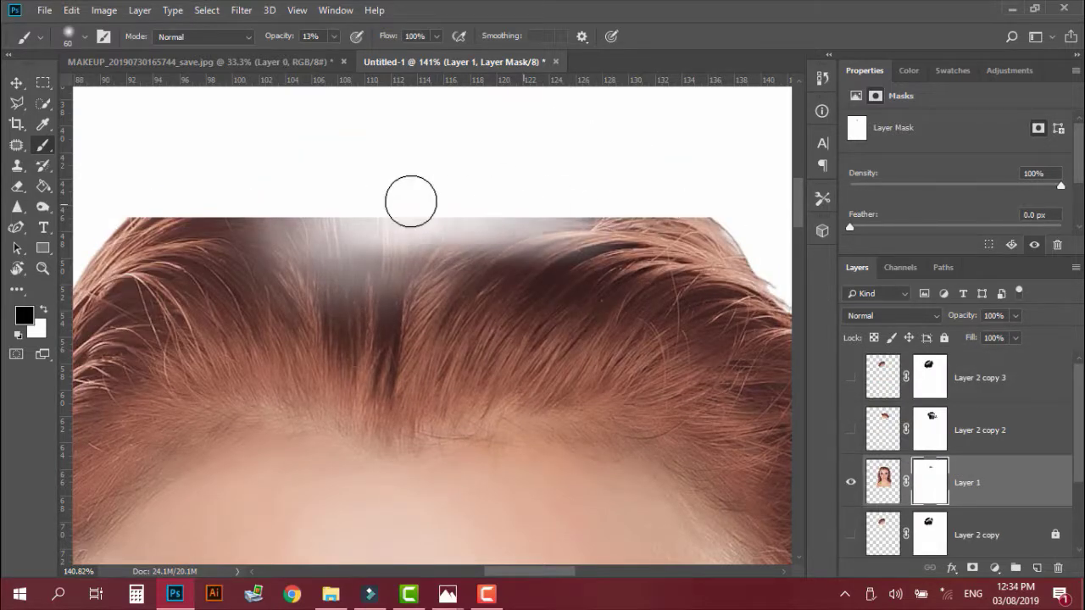
# Step: Reduce the soft brush to 48 px and fade Layer 1's straight cut edge on both sides of the parting in its mask
pyautogui.rightClick(411, 195)
pyautogui.click(431, 229)
pyautogui.press('Return')
pyautogui.moveTo(500, 228); pyautogui.dragTo(689, 216)
pyautogui.moveTo(525, 213); pyautogui.dragTo(695, 216)
pyautogui.moveTo(301, 212)
pyautogui.mouseDown()
pyautogui.moveTo(142, 208)
pyautogui.moveTo(212, 213)
pyautogui.mouseUp()
# Step: Raise the brush opacity to 54% and fade the rest of Layer 1's cut top edge, including both outer ends
pyautogui.rightClick(350, 209)
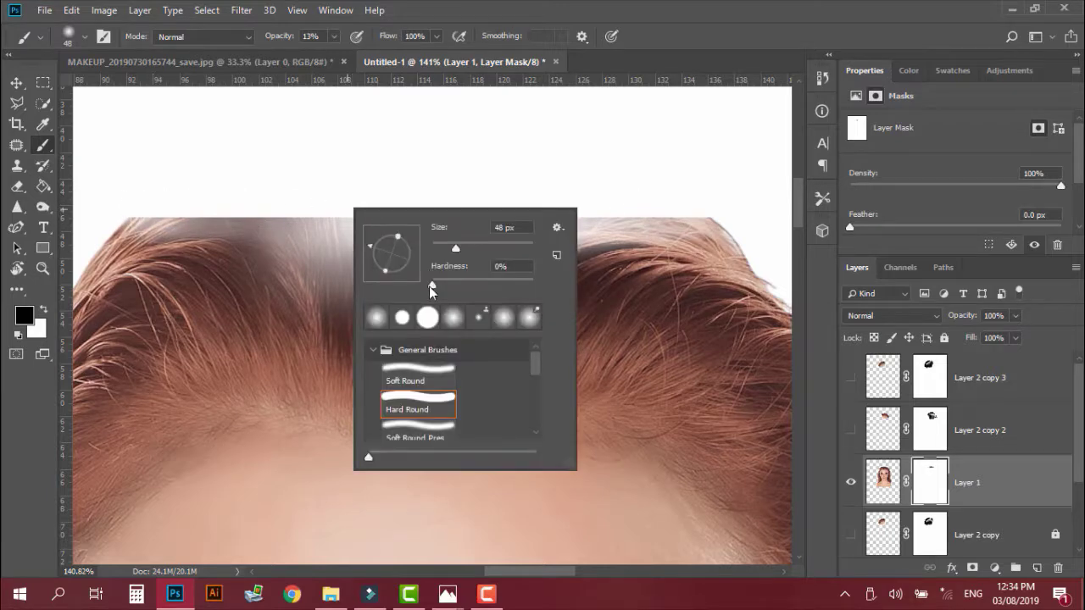
pyautogui.click(334, 36)
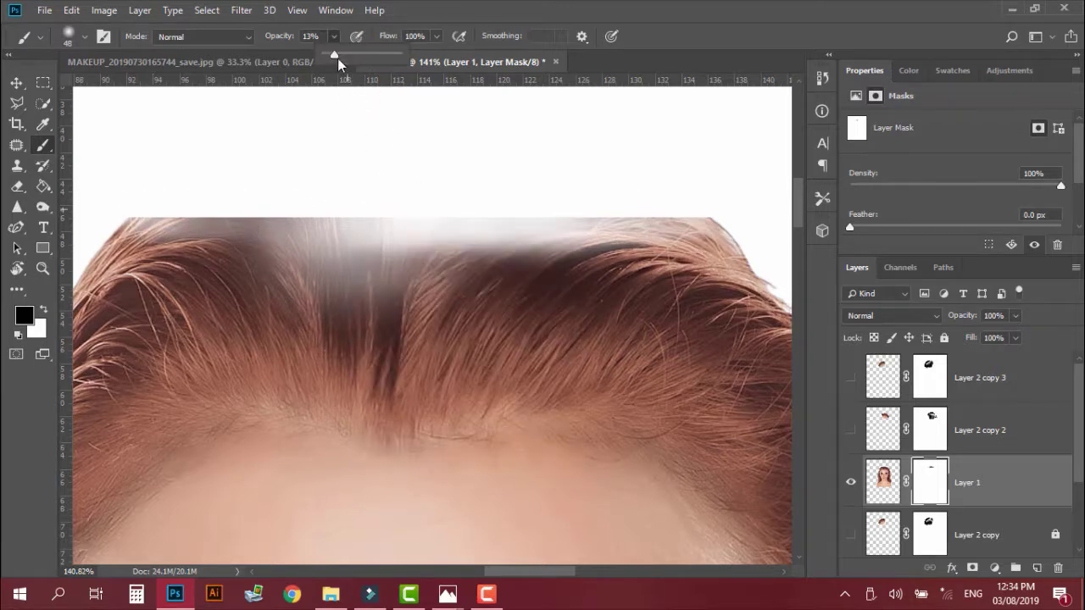
pyautogui.moveTo(335, 56); pyautogui.dragTo(365, 63)
pyautogui.moveTo(343, 196)
pyautogui.mouseDown()
pyautogui.moveTo(395, 201)
pyautogui.moveTo(128, 204)
pyautogui.moveTo(753, 229)
pyautogui.moveTo(576, 208)
pyautogui.mouseUp()
pyautogui.moveTo(356, 218); pyautogui.dragTo(431, 194)
pyautogui.moveTo(169, 227)
pyautogui.mouseDown()
pyautogui.moveTo(260, 180)
pyautogui.moveTo(177, 220)
pyautogui.mouseUp()
pyautogui.moveTo(416, 179); pyautogui.dragTo(272, 196)
pyautogui.moveTo(680, 269)
pyautogui.mouseDown()
pyautogui.moveTo(641, 235)
pyautogui.moveTo(512, 222)
pyautogui.mouseUp()
# Step: Show Layer 2 copy 3, Layer 2 copy 2, Layer 2 copy and Layer 2 again around Layer 1
pyautogui.moveTo(851, 432); pyautogui.dragTo(851, 381)
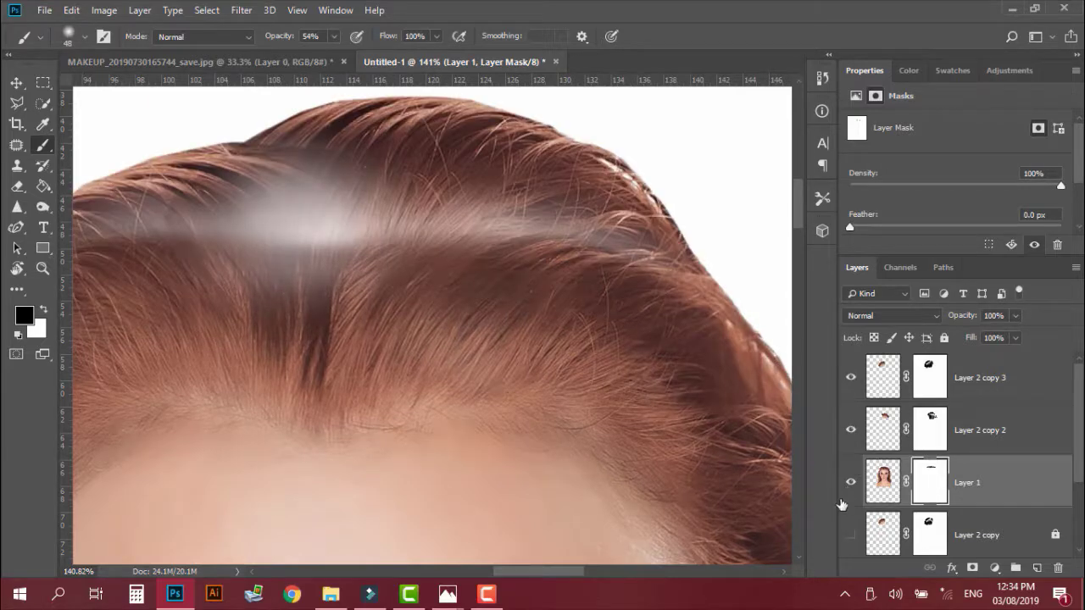
pyautogui.click(850, 533)
pyautogui.scroll(-2, 854, 537)
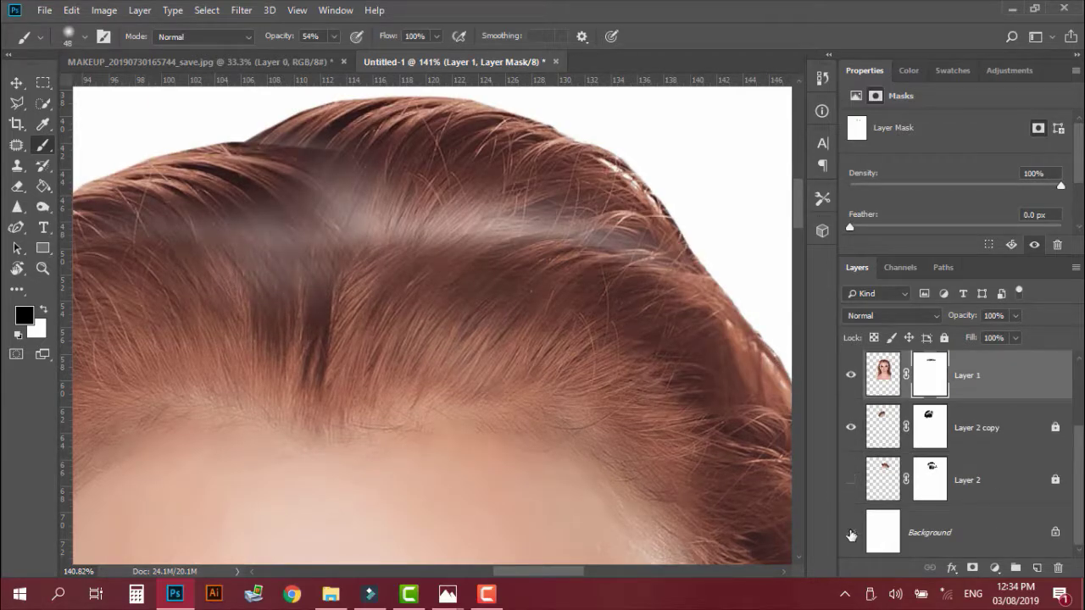
pyautogui.click(851, 533)
pyautogui.click(851, 534)
pyautogui.click(851, 480)
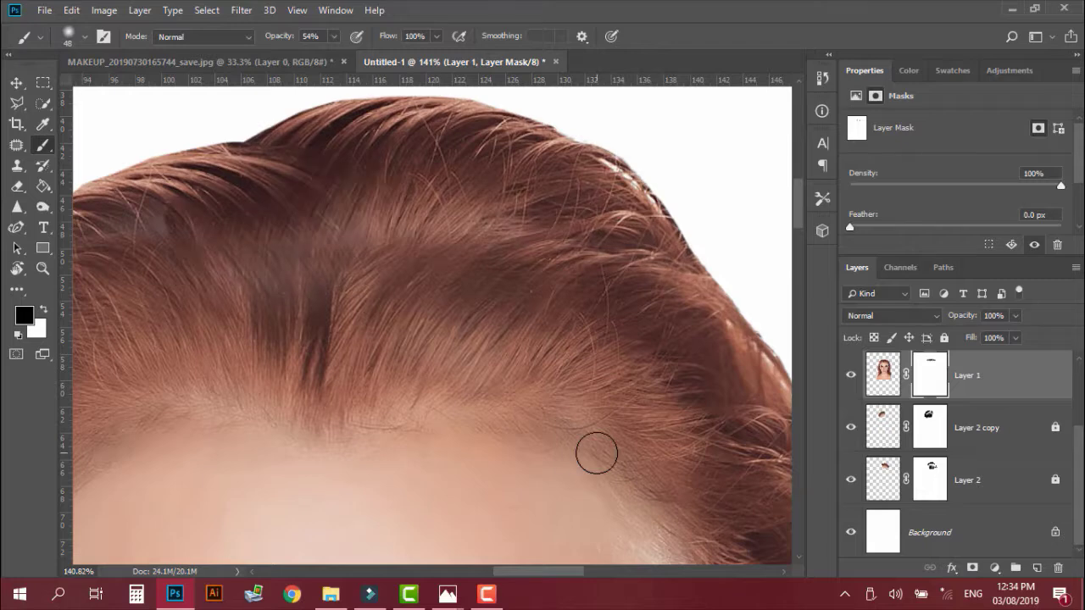
# Step: Unlock the lower hair layers and move the right-side pieces, Layer 2 copy 2 and Layer 2, down to lower the crown
pyautogui.scroll(-3, 611, 458)
pyautogui.scroll(-4, 631, 433)
pyautogui.scroll(3, 635, 432)
pyautogui.press('v')
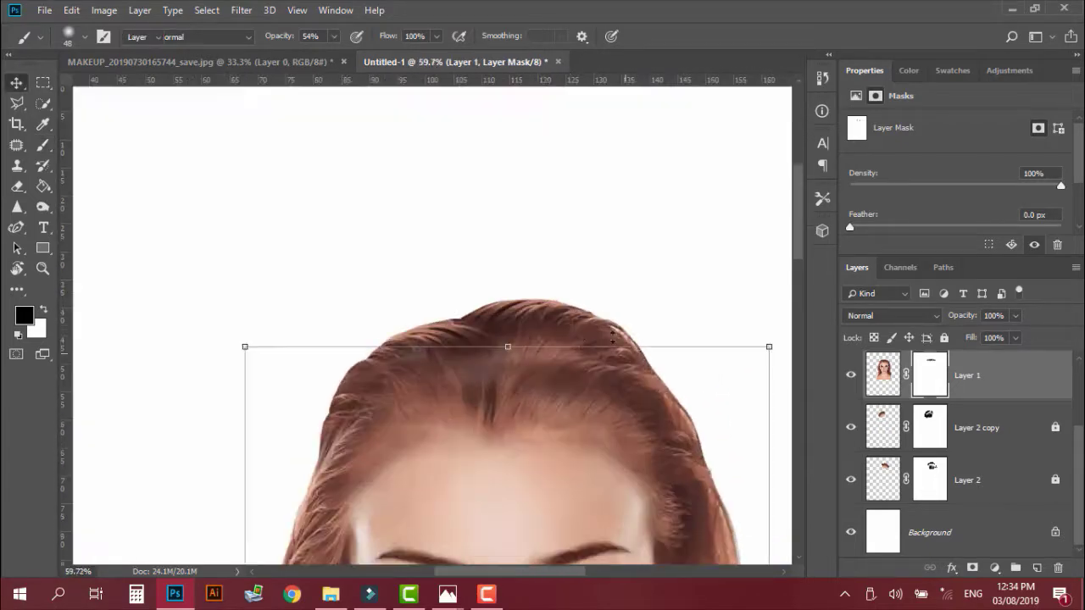
pyautogui.moveTo(570, 325); pyautogui.dragTo(601, 334)
pyautogui.click(957, 483)
pyautogui.click(981, 540)
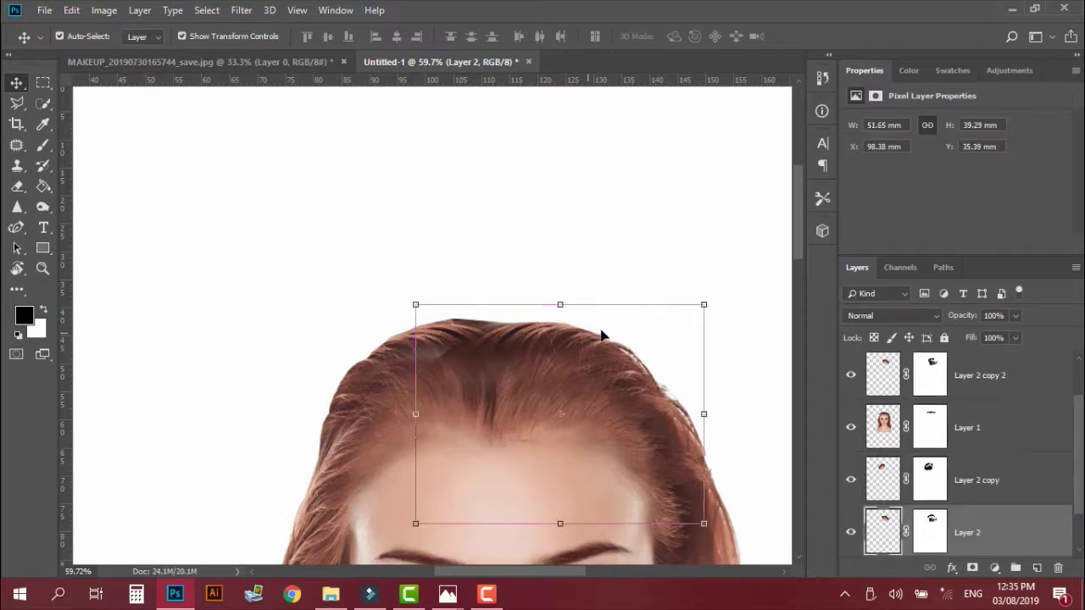
pyautogui.click(707, 244)
pyautogui.moveTo(707, 243); pyautogui.dragTo(683, 125)
# Step: Move the left-side pieces, Layer 2 copy 3 and Layer 2 copy, down to match the lowered crown on the right
pyautogui.click(390, 233)
pyautogui.moveTo(389, 230); pyautogui.dragTo(390, 248)
pyautogui.click(449, 203)
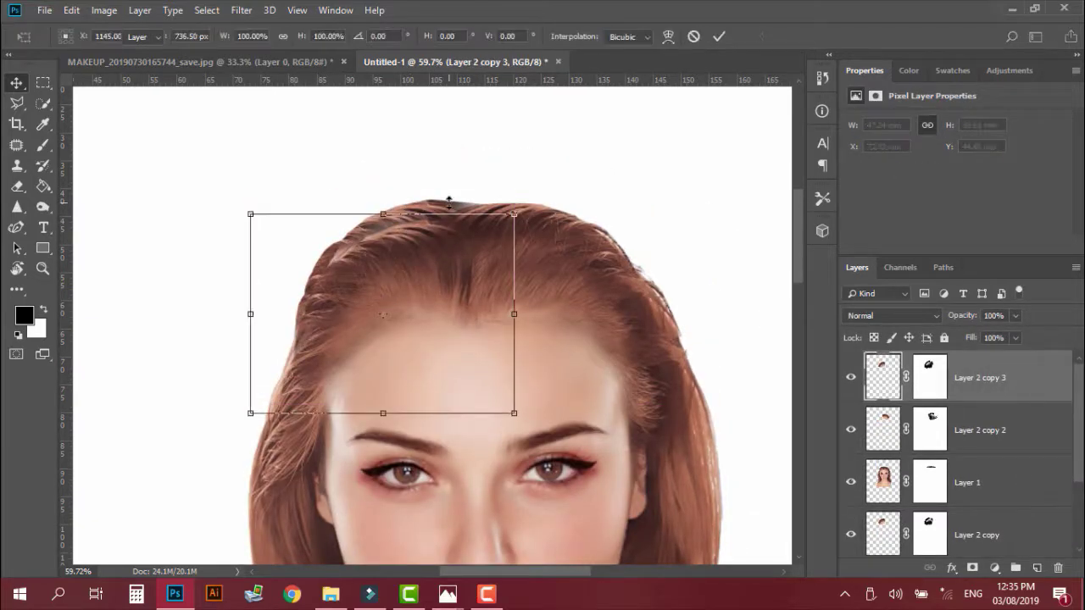
pyautogui.click(966, 530)
pyautogui.moveTo(414, 207); pyautogui.dragTo(417, 214)
pyautogui.click(678, 286)
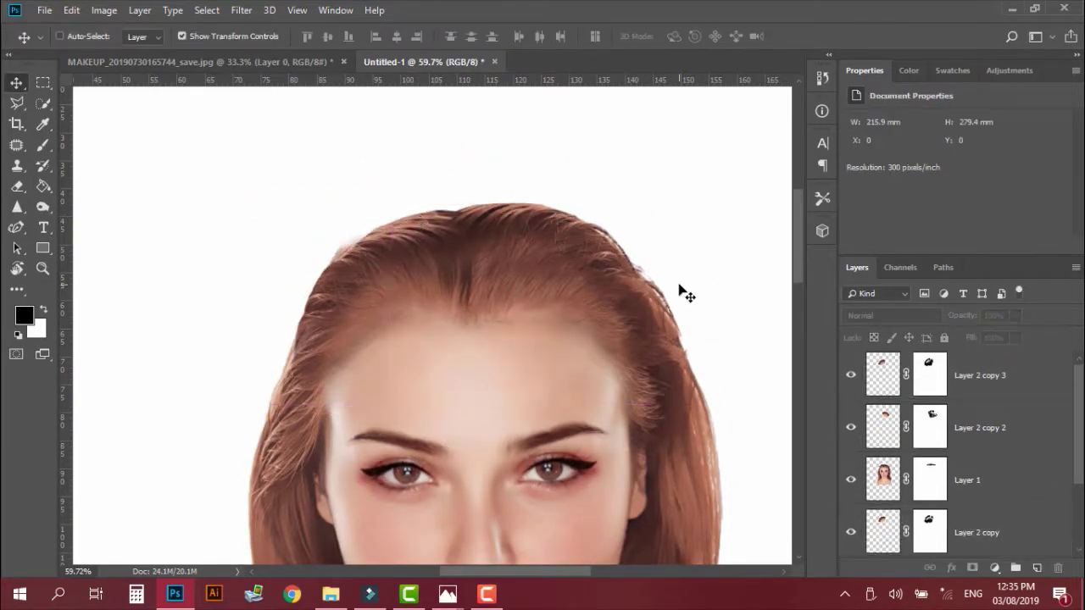
# Step: Shift Layer 2 copy 3 slightly right so the left hair piece meets the parting
pyautogui.scroll(-8, 678, 288)
pyautogui.scroll(10, 624, 314)
pyautogui.moveTo(479, 190); pyautogui.dragTo(491, 190)
pyautogui.click(492, 190)
pyautogui.hotkey('ctrl', 't')
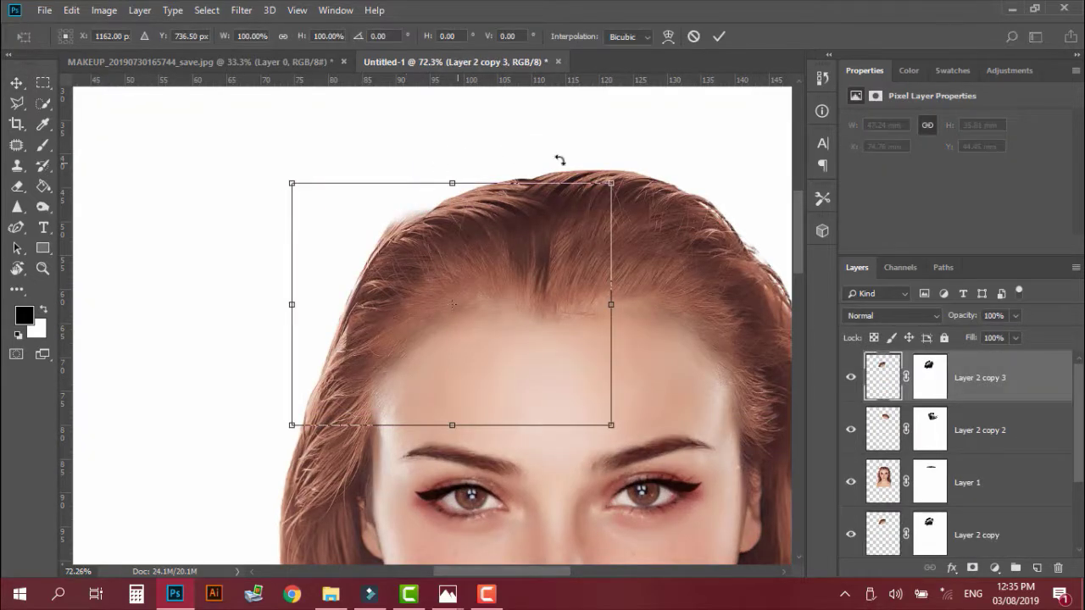
pyautogui.press('Return')
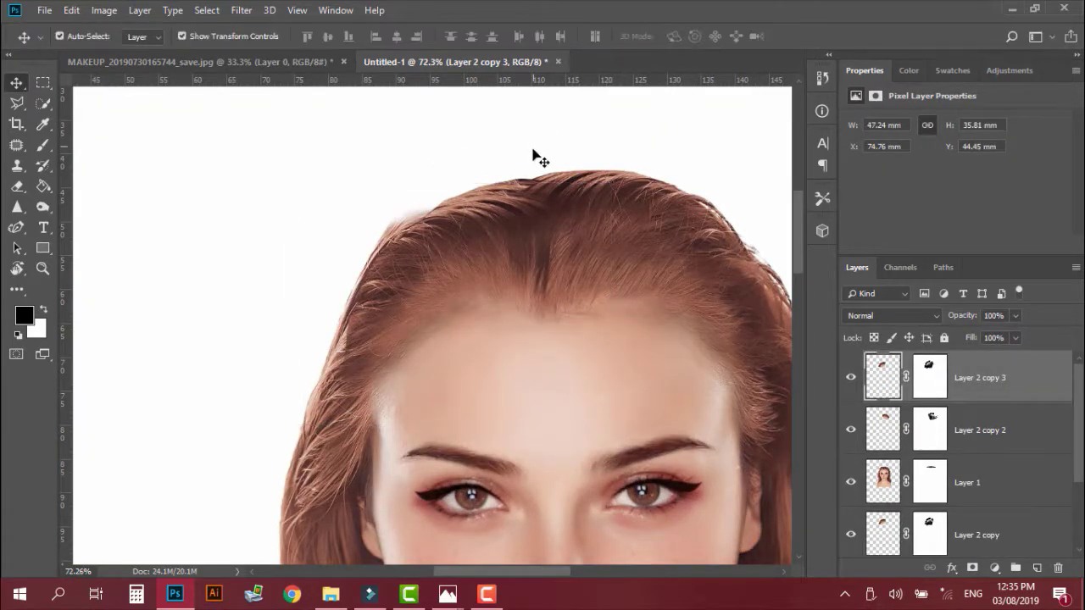
pyautogui.click(533, 153)
pyautogui.click(968, 483)
pyautogui.click(937, 479)
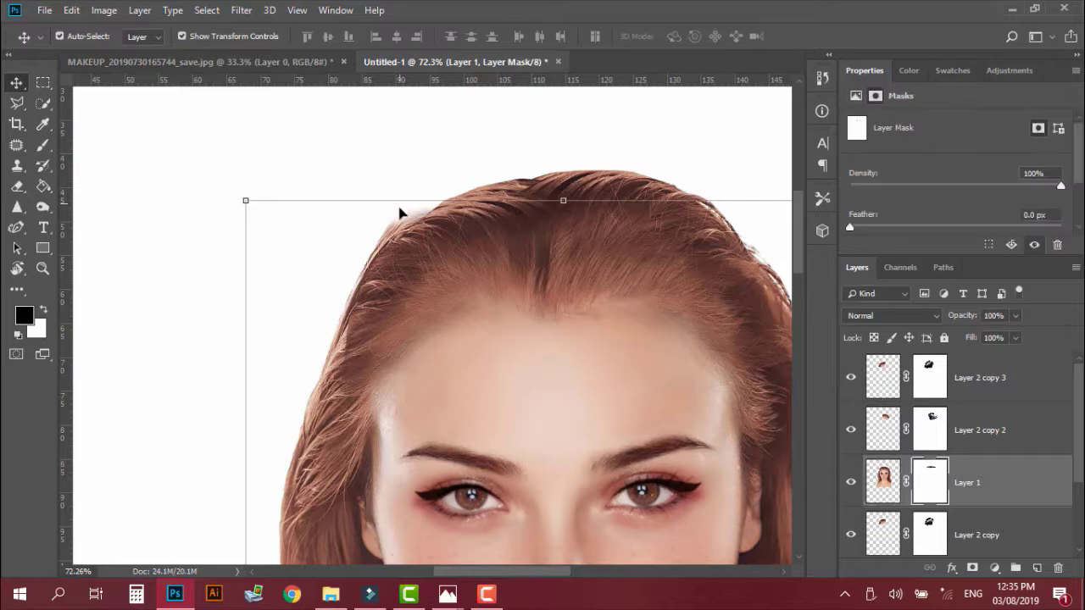
pyautogui.click(388, 150)
pyautogui.click(884, 475)
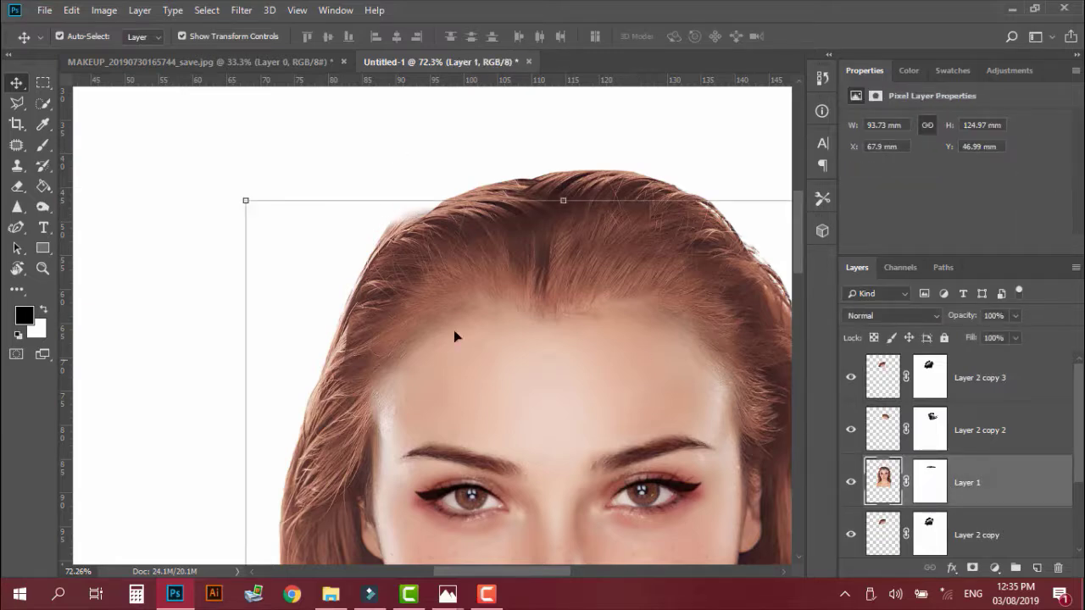
pyautogui.press('b')
pyautogui.moveTo(370, 227); pyautogui.dragTo(411, 204)
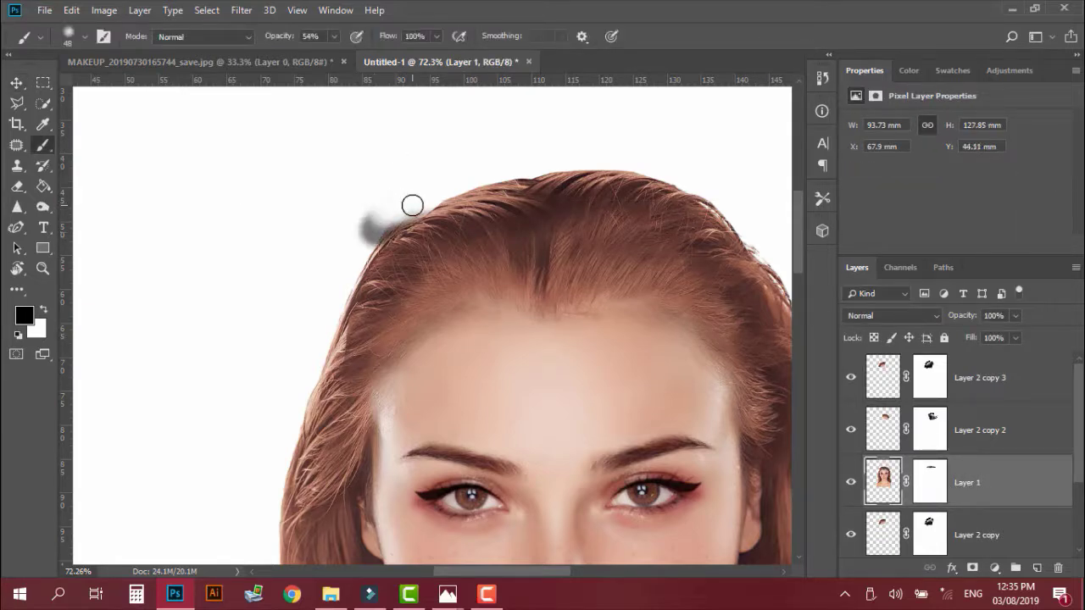
pyautogui.hotkey('ctrl', 'z')
pyautogui.click(942, 481)
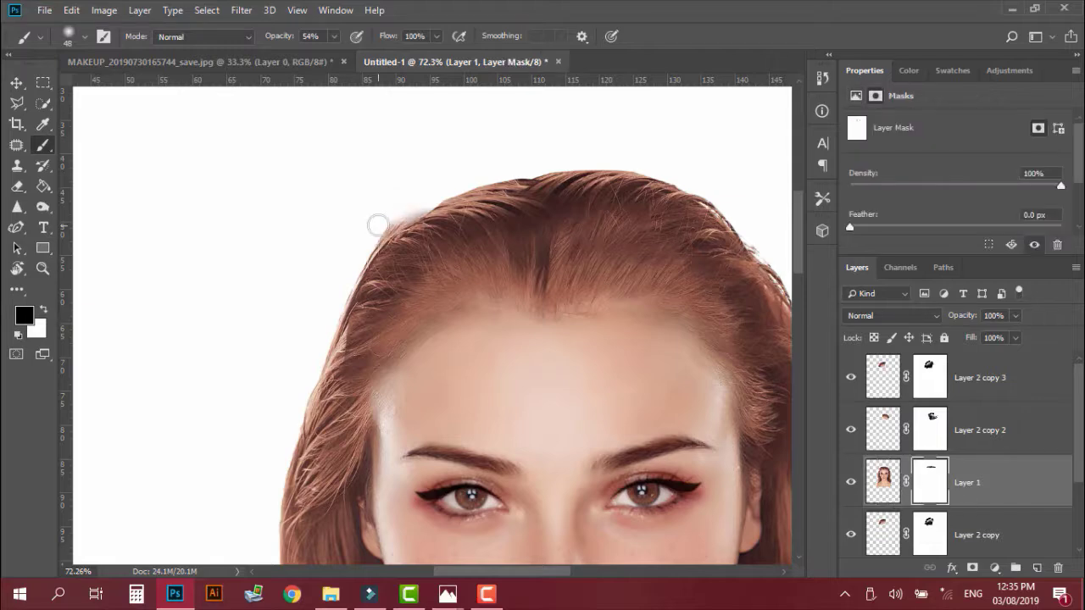
pyautogui.moveTo(400, 222); pyautogui.dragTo(405, 209)
pyautogui.hotkey('ctrl', 'z')
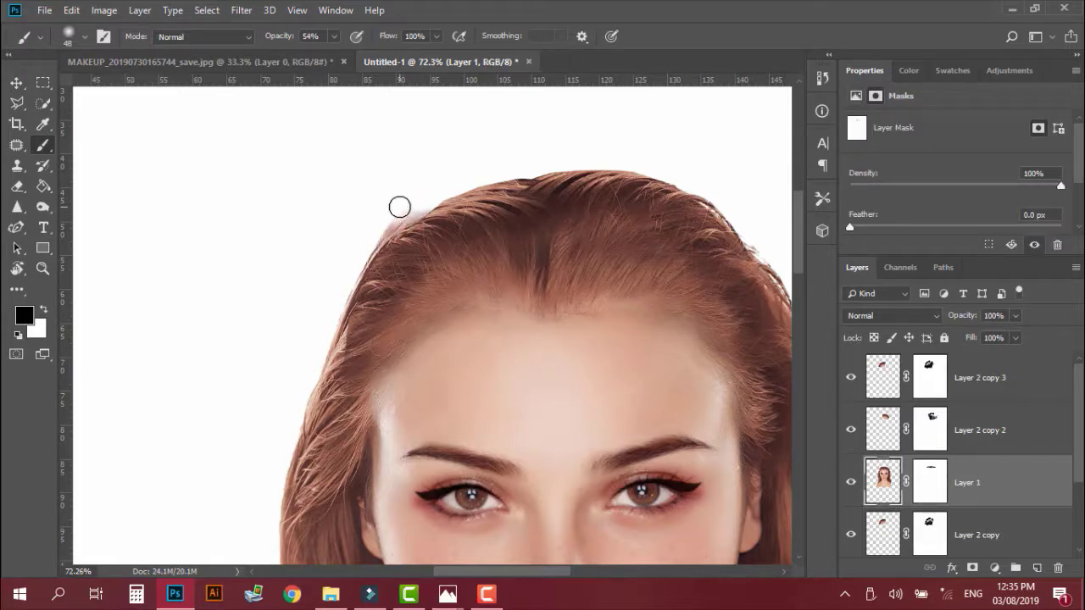
# Step: Set the brush to 100% hardness and 100% opacity and mask out Layer 1's pale fringe along the left hair outline
pyautogui.rightClick(402, 210)
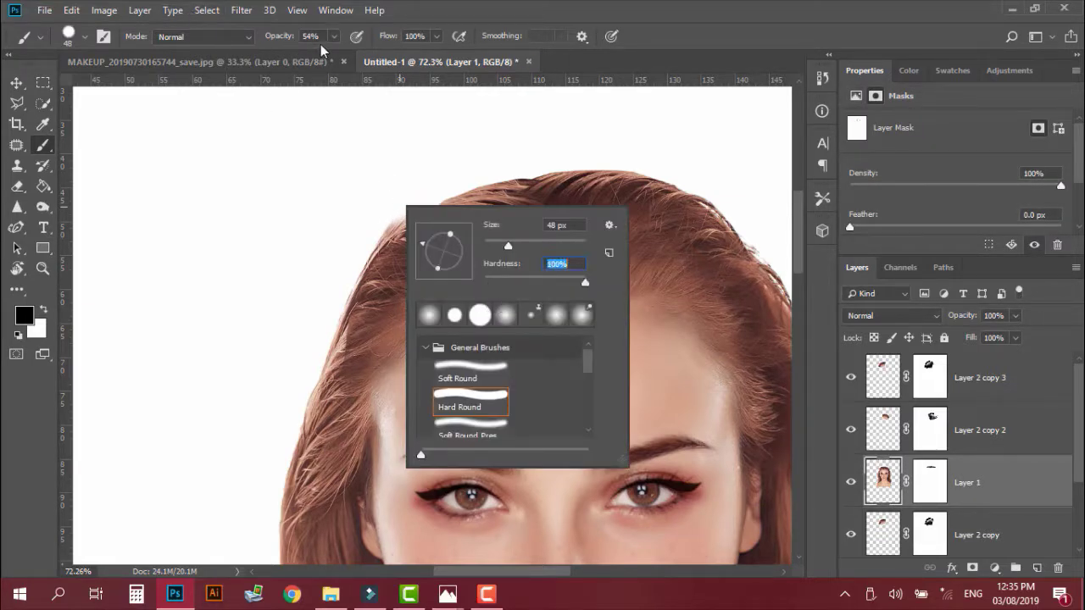
pyautogui.click(335, 35)
pyautogui.click(405, 208)
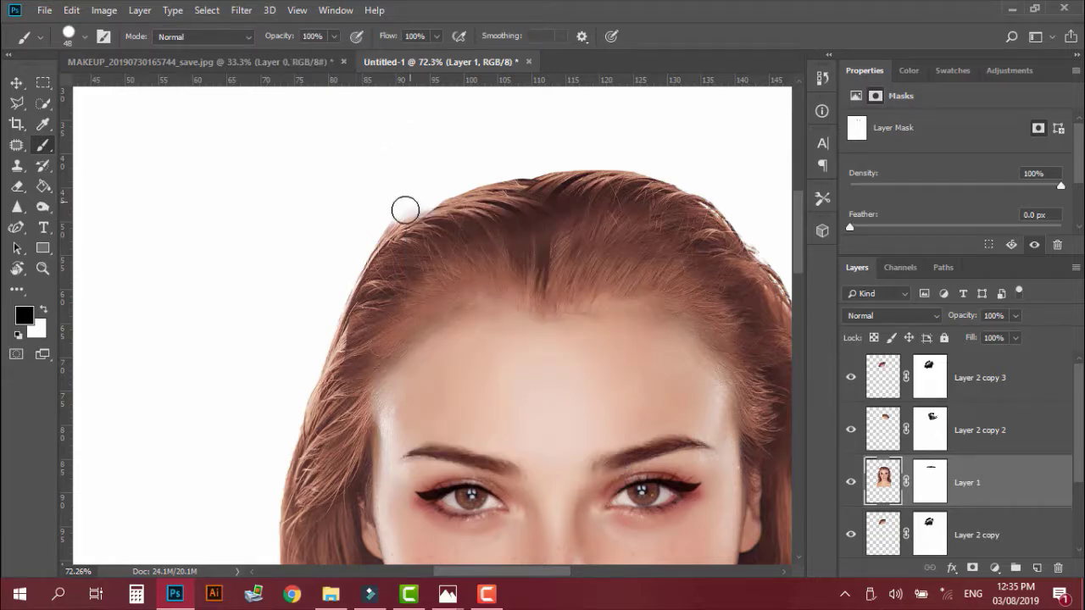
pyautogui.click(930, 481)
pyautogui.moveTo(415, 203)
pyautogui.mouseDown()
pyautogui.moveTo(376, 230)
pyautogui.moveTo(327, 314)
pyautogui.mouseUp()
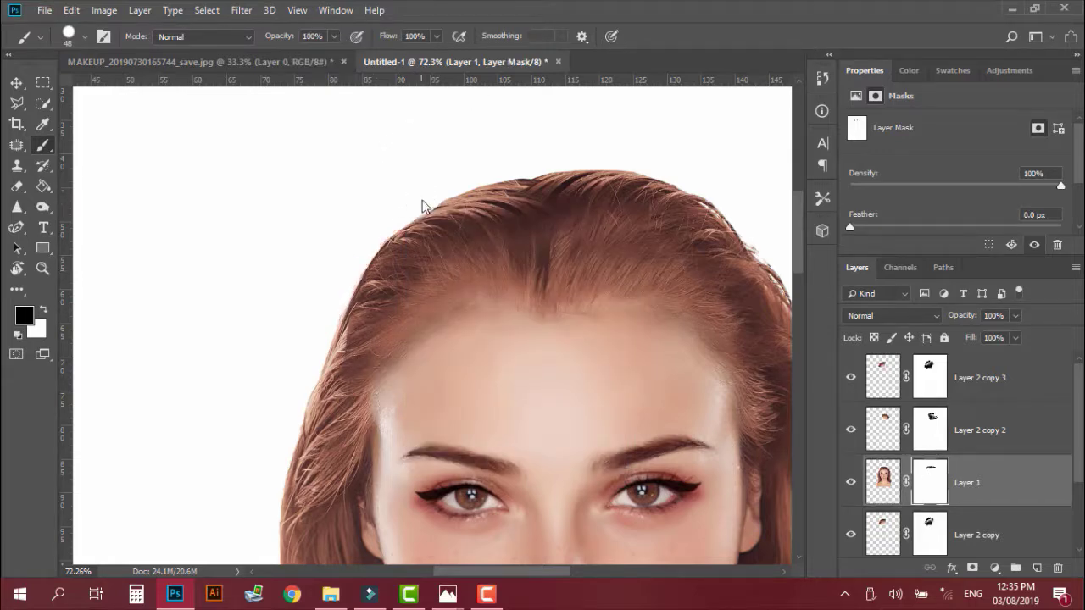
pyautogui.scroll(-8, 361, 273)
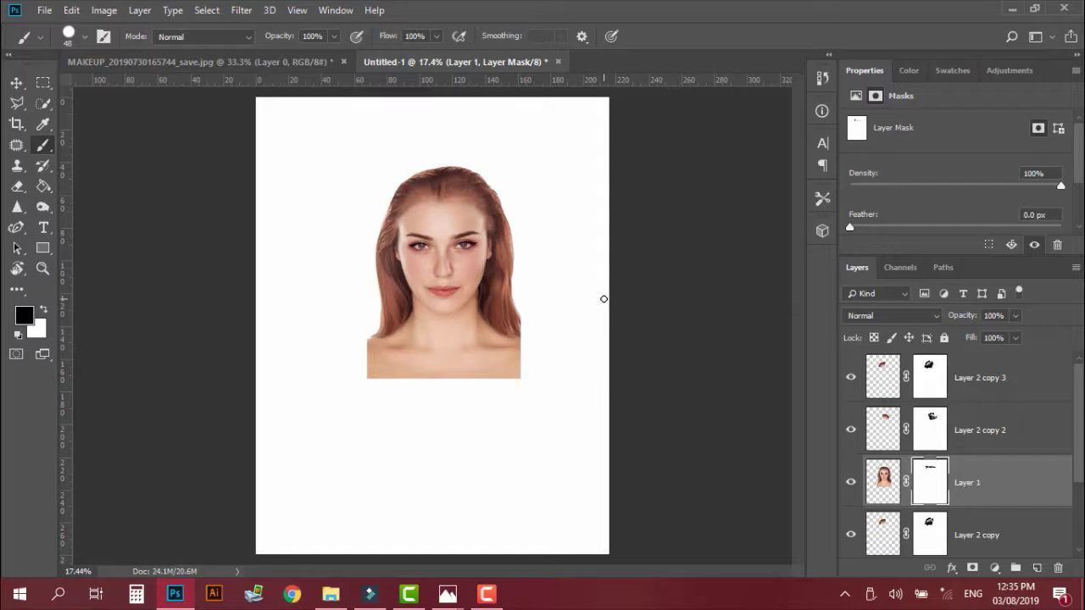
# Step: Collapse the layer properties so that the whole layer stack is listed
pyautogui.scroll(4, 422, 249)
pyautogui.press('v')
pyautogui.click(983, 381)
pyautogui.keyDown('ctrl'); pyautogui.click(983, 437); pyautogui.keyUp('ctrl')
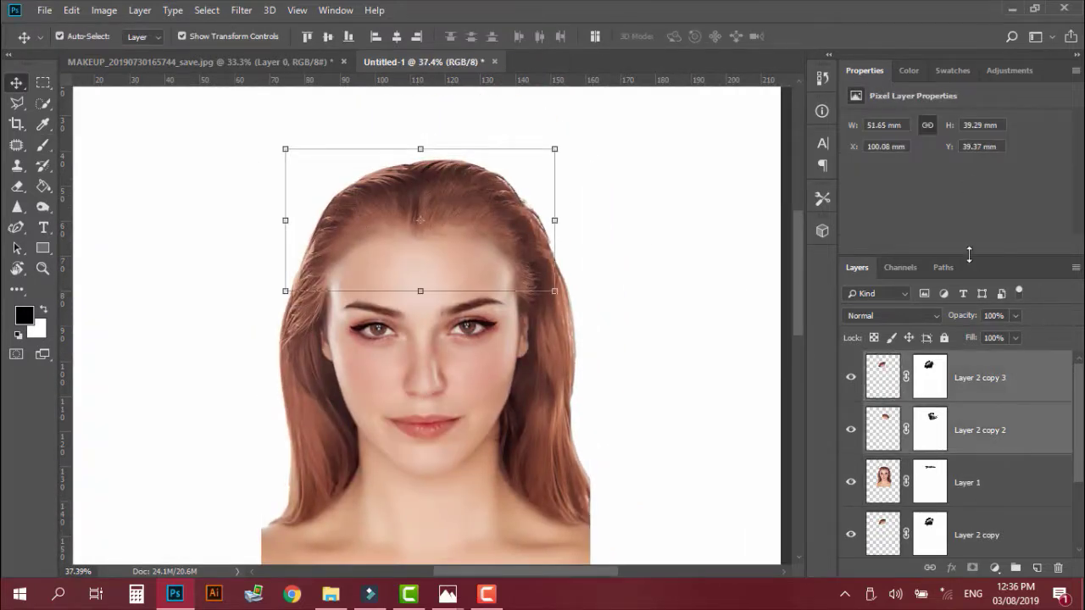
pyautogui.press('Delete')
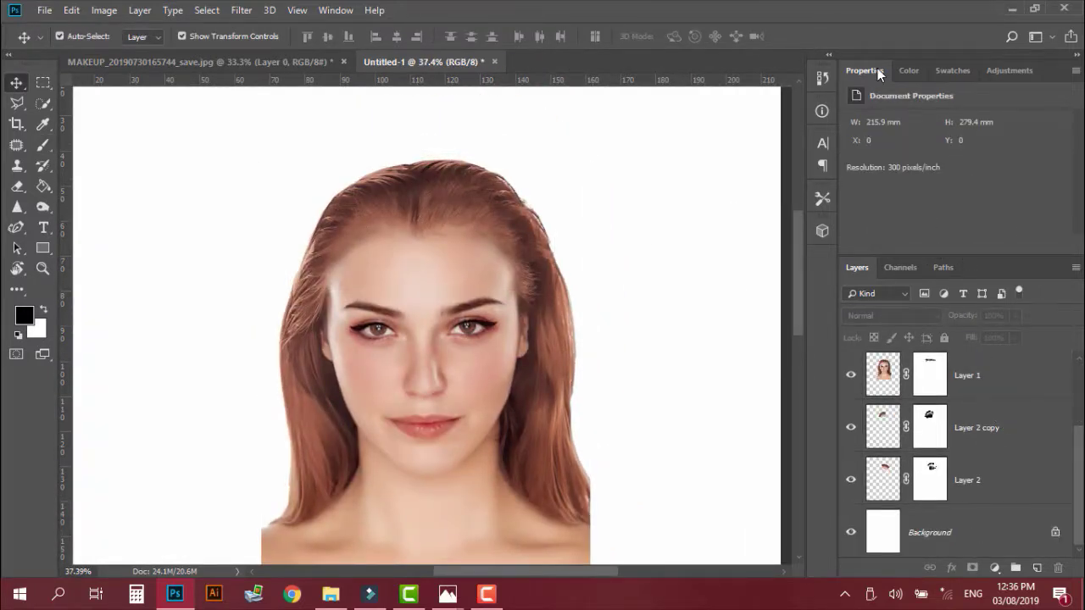
pyautogui.doubleClick(877, 72)
# Step: Select all four hair-piece layers without Layer 1 and nudge them up together
pyautogui.click(975, 212)
pyautogui.keyDown('shift'); pyautogui.click(968, 255); pyautogui.keyUp('shift')
pyautogui.keyDown('shift'); pyautogui.click(971, 360); pyautogui.keyUp('shift')
pyautogui.keyDown('shift'); pyautogui.click(974, 255); pyautogui.keyUp('shift')
pyautogui.keyDown('shift'); pyautogui.click(979, 412); pyautogui.keyUp('shift')
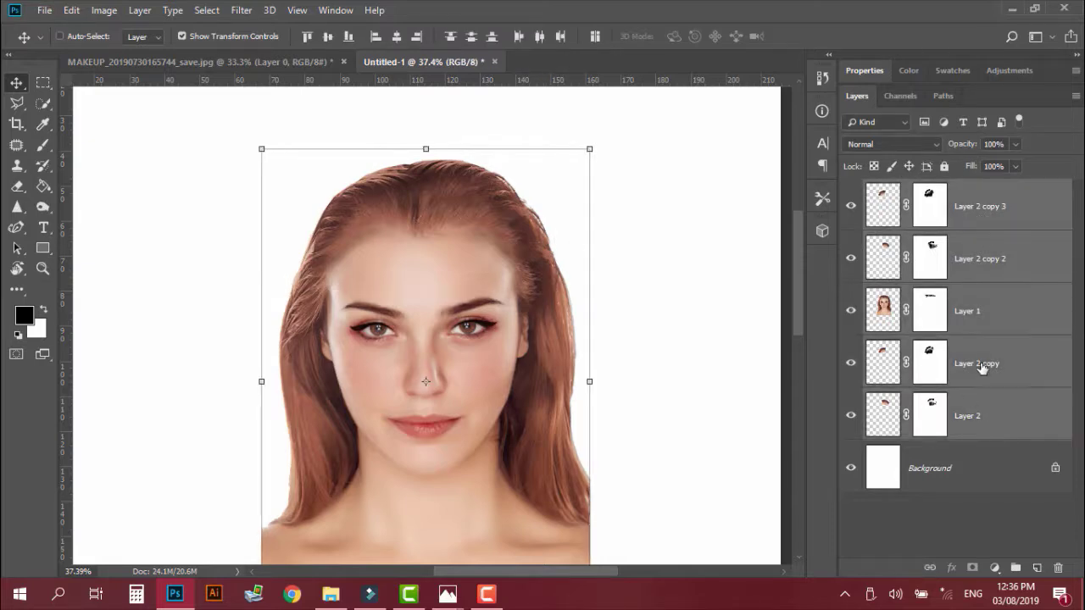
pyautogui.keyDown('ctrl'); pyautogui.click(1012, 315); pyautogui.keyUp('ctrl')
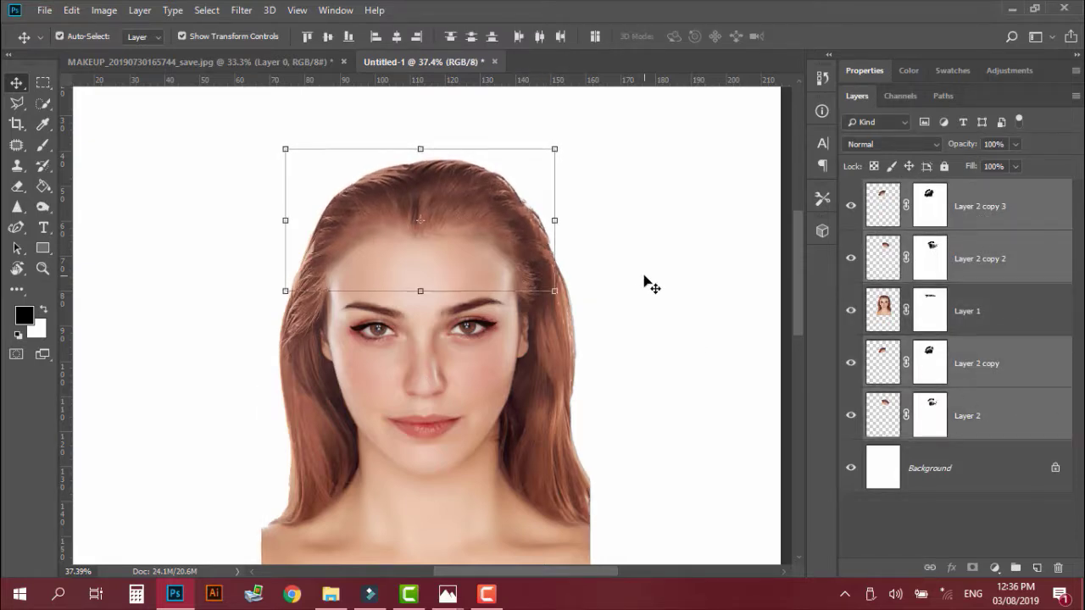
pyautogui.press('Up')
pyautogui.click(736, 135)
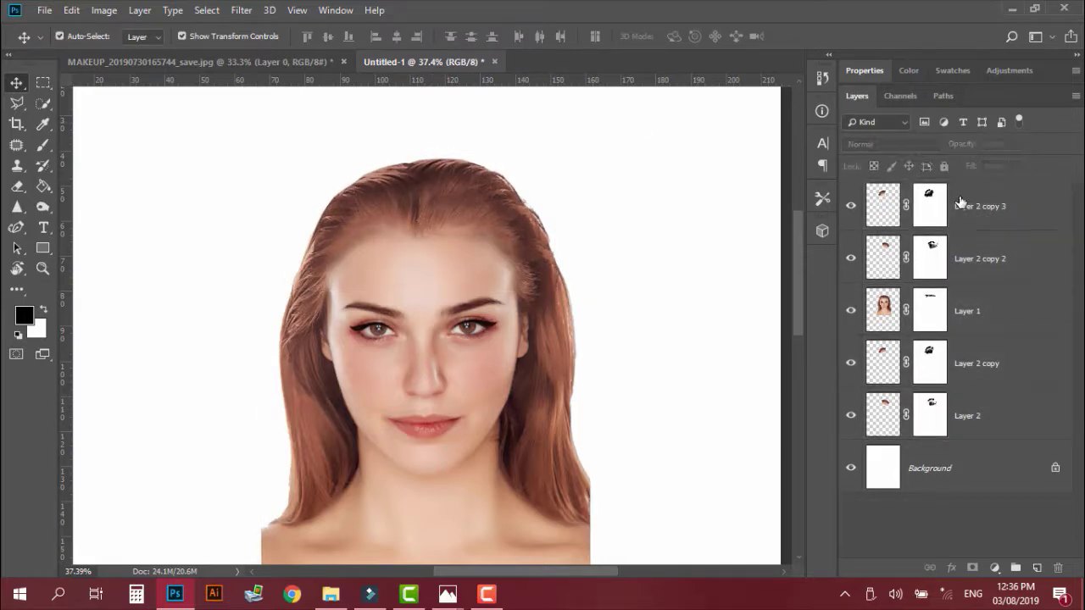
# Step: Select the right-side hair pieces, Layer 2 copy 2 and Layer 2, and nudge them toward the parting
pyautogui.click(959, 204)
pyautogui.click(969, 258)
pyautogui.keyDown('ctrl'); pyautogui.click(974, 414); pyautogui.keyUp('ctrl')
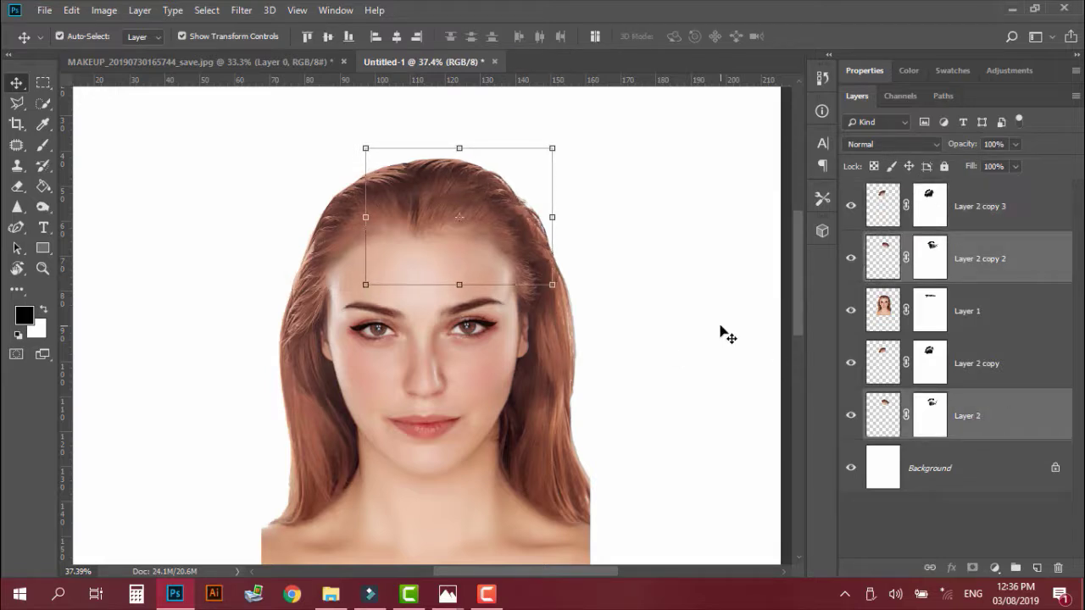
pyautogui.keyDown('ctrl'); pyautogui.click(929, 205); pyautogui.keyUp('ctrl')
pyautogui.click(964, 370)
pyautogui.hotkey('ctrl', 'd')
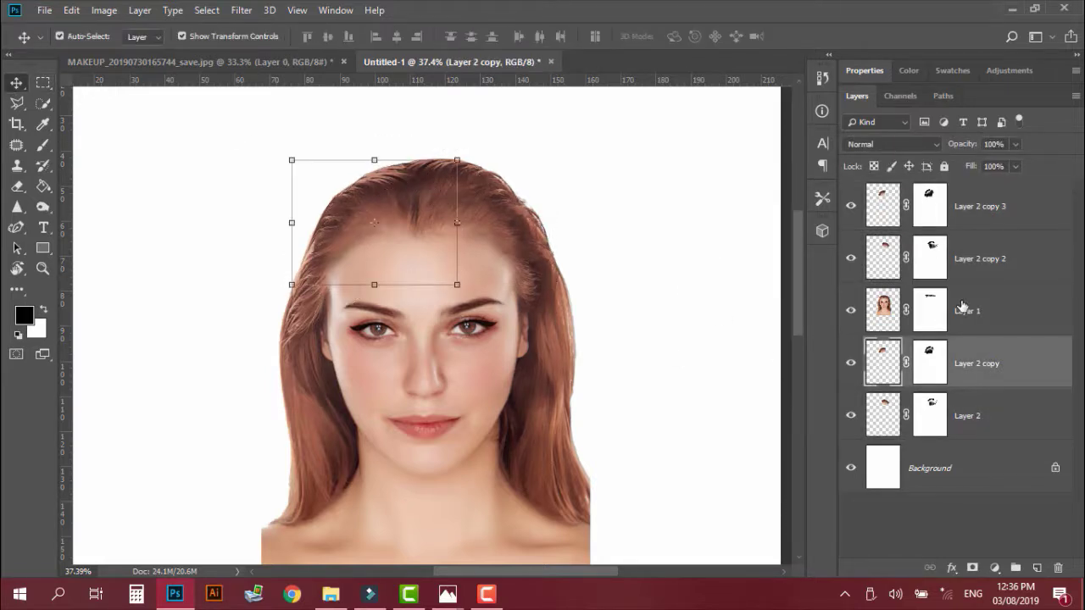
# Step: Select Layer 2 copy 3 and Layer 2 copy and nudge the left-side hair pieces right
pyautogui.click(994, 212)
pyautogui.keyDown('ctrl'); pyautogui.click(947, 382); pyautogui.keyUp('ctrl')
pyautogui.press('Right')
pyautogui.press('Right')
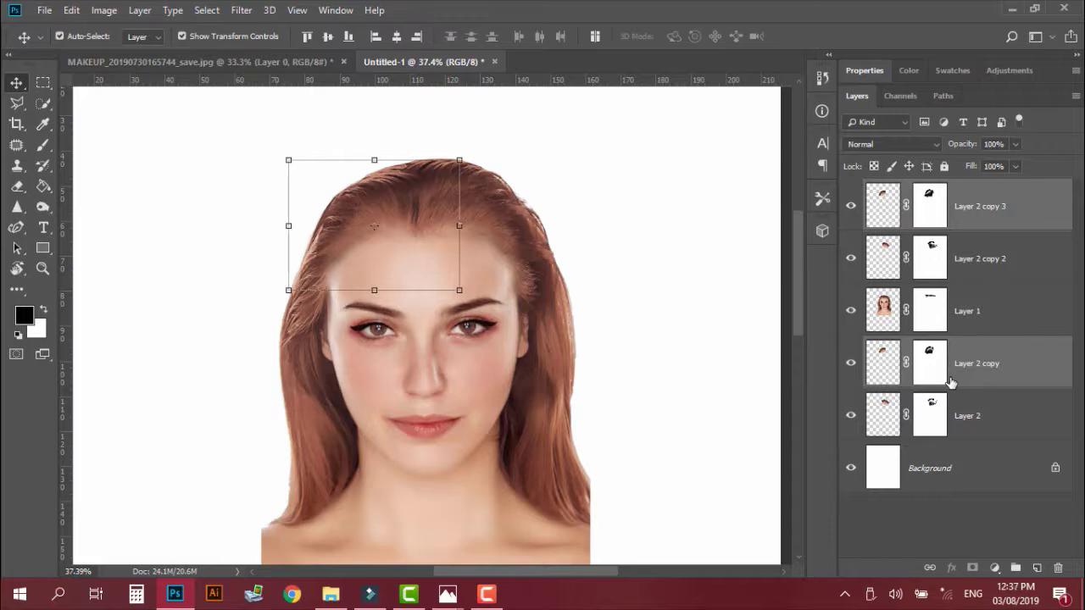
pyautogui.click(720, 278)
# Step: Paint black on Layer 1's mask to remove the stray light hairs along the upper right hair outline
pyautogui.scroll(-3, 720, 278)
pyautogui.scroll(-2, 720, 279)
pyautogui.scroll(5, 605, 214)
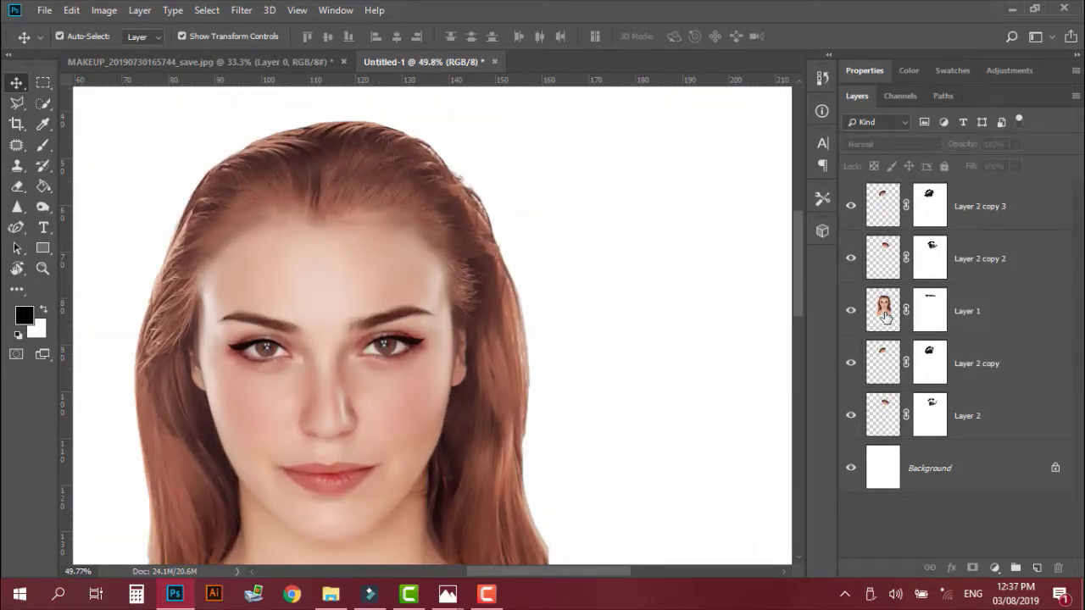
pyautogui.scroll(7, 456, 242)
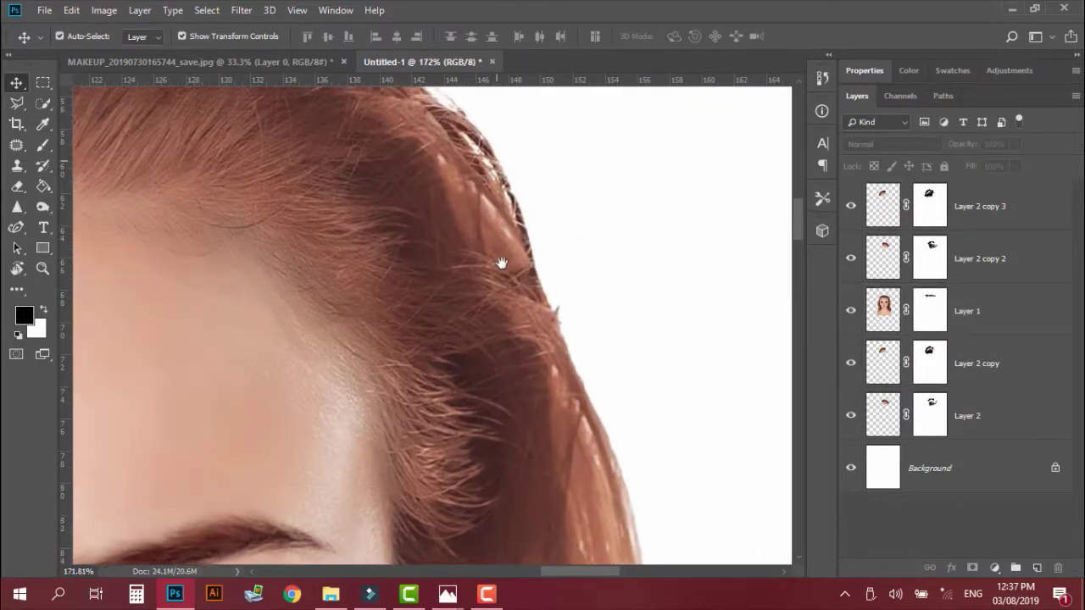
pyautogui.press('b')
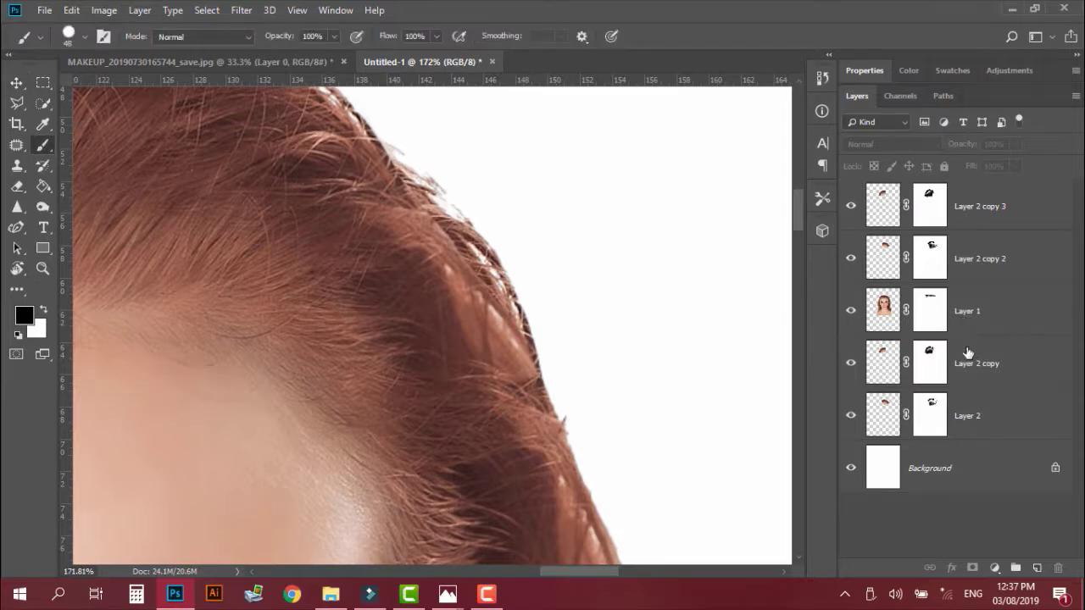
pyautogui.click(969, 305)
pyautogui.click(933, 309)
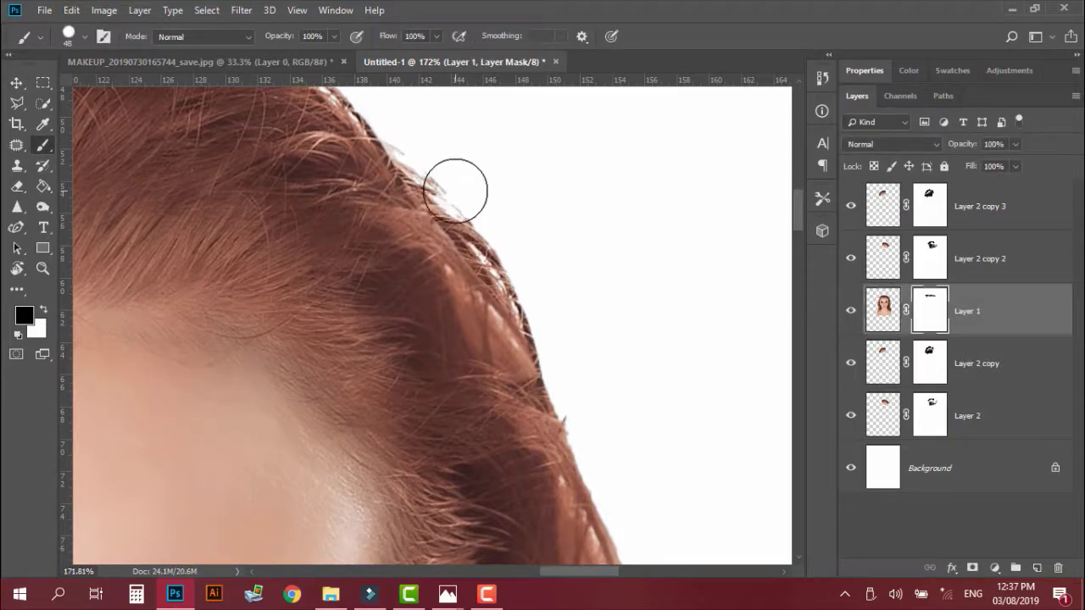
pyautogui.moveTo(433, 151); pyautogui.dragTo(482, 193)
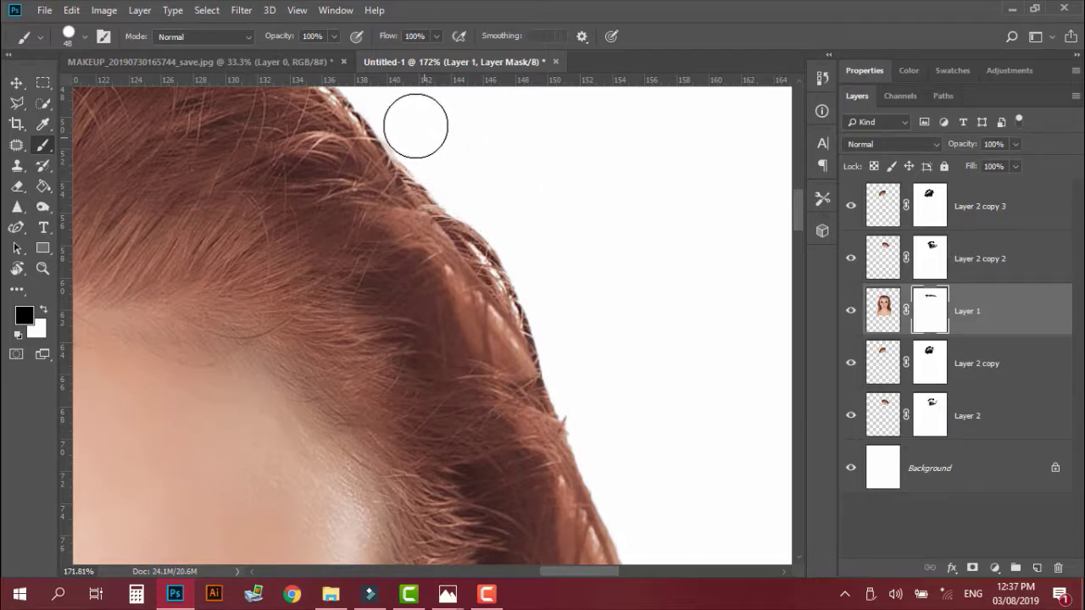
# Step: Paint black on Layer 1's mask down the right side of the hair outline to remove the remaining stray hairs
pyautogui.moveTo(431, 143); pyautogui.dragTo(495, 222)
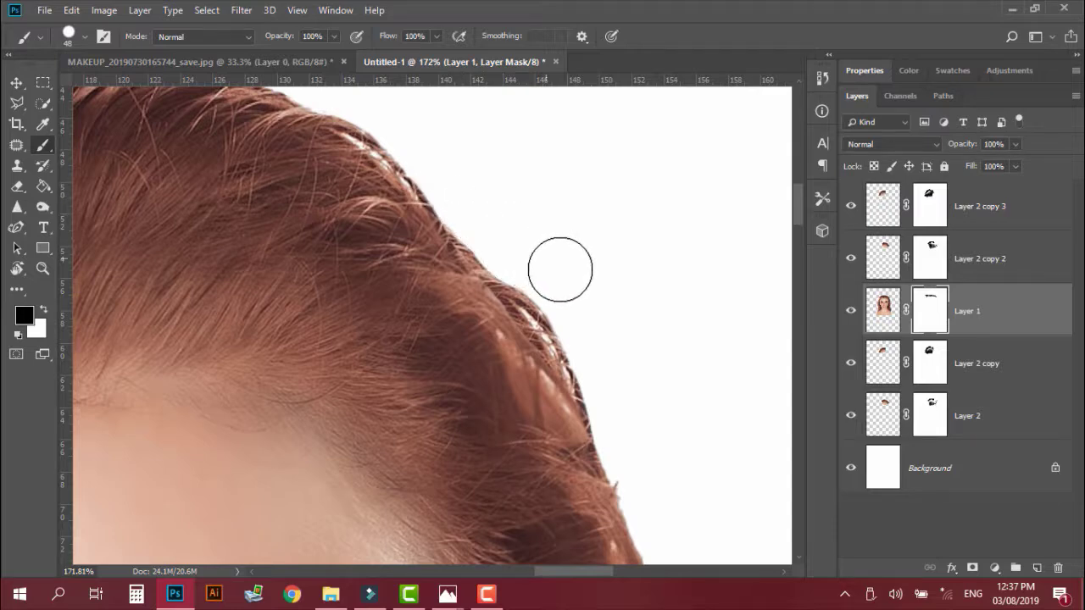
pyautogui.moveTo(590, 306); pyautogui.dragTo(571, 242)
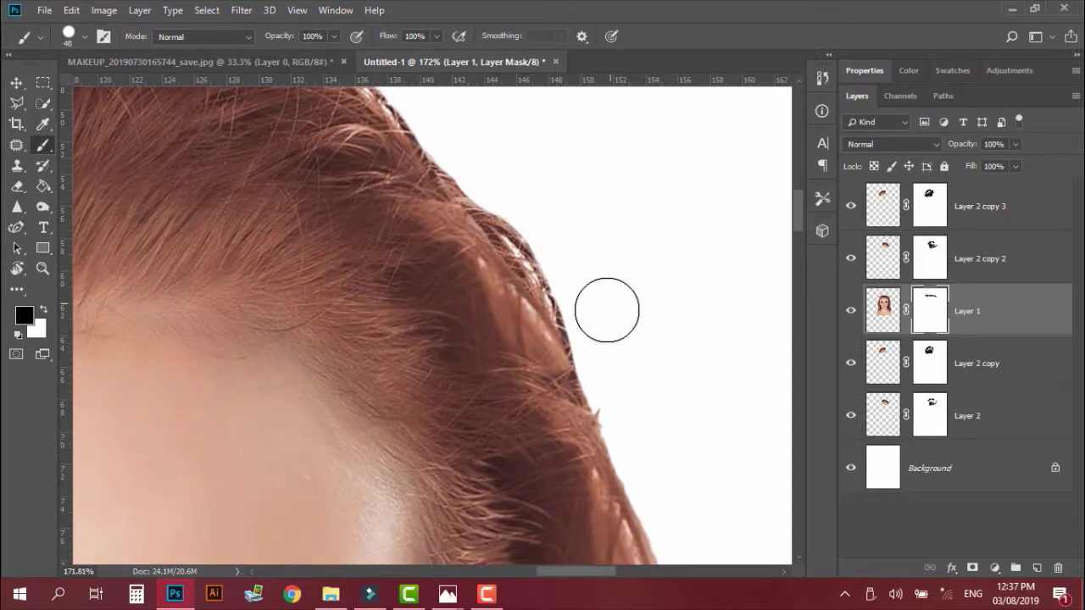
pyautogui.moveTo(627, 379); pyautogui.dragTo(607, 328)
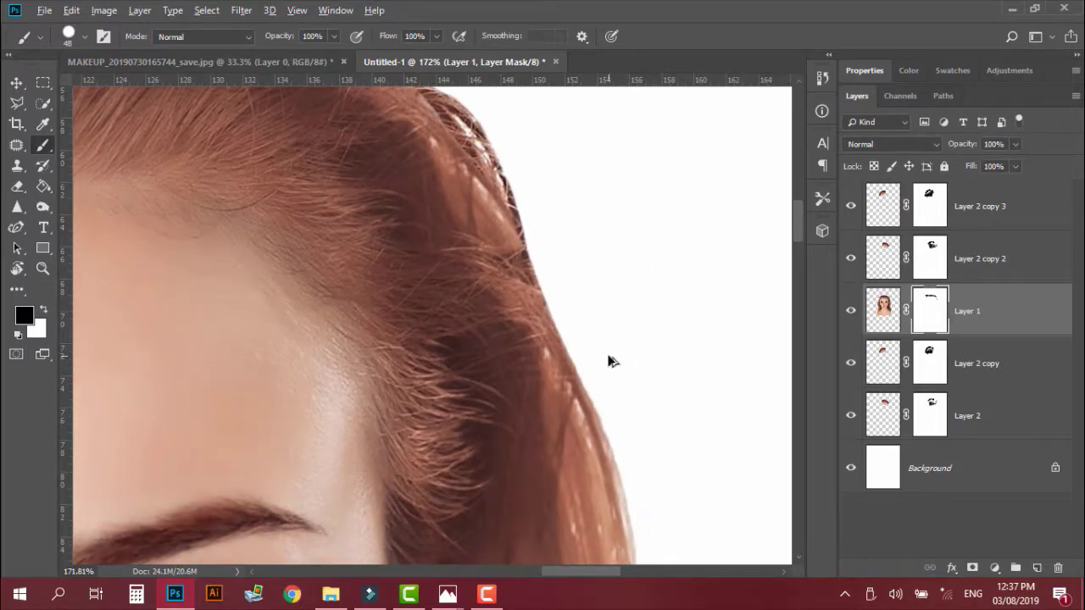
pyautogui.scroll(-3, 614, 373)
pyautogui.scroll(-8, 616, 373)
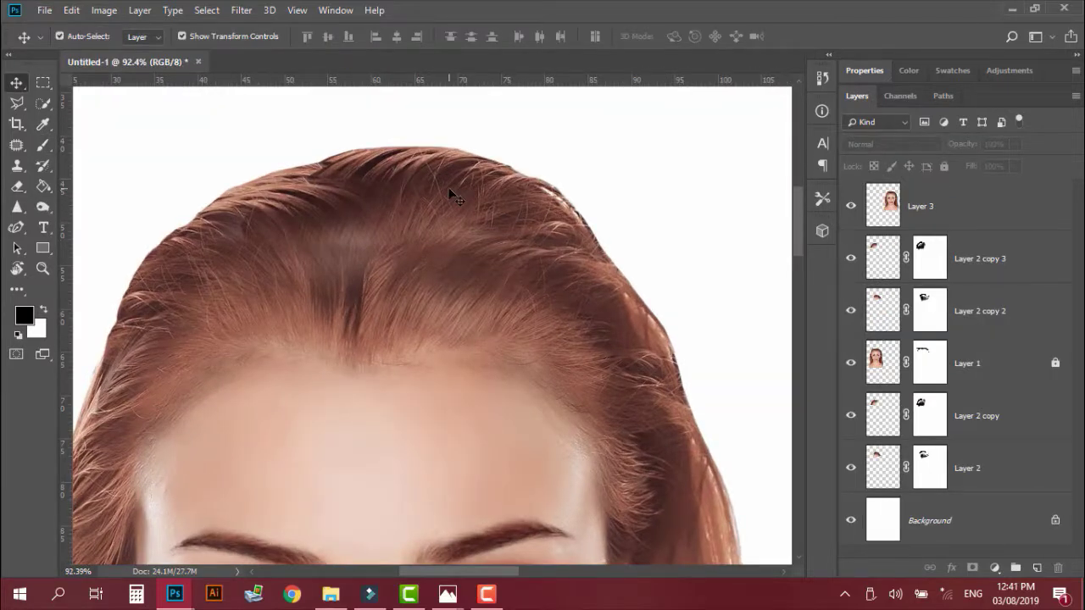
pyautogui.click(891, 267)
pyautogui.keyDown('shift'); pyautogui.click(990, 301); pyautogui.keyUp('shift')
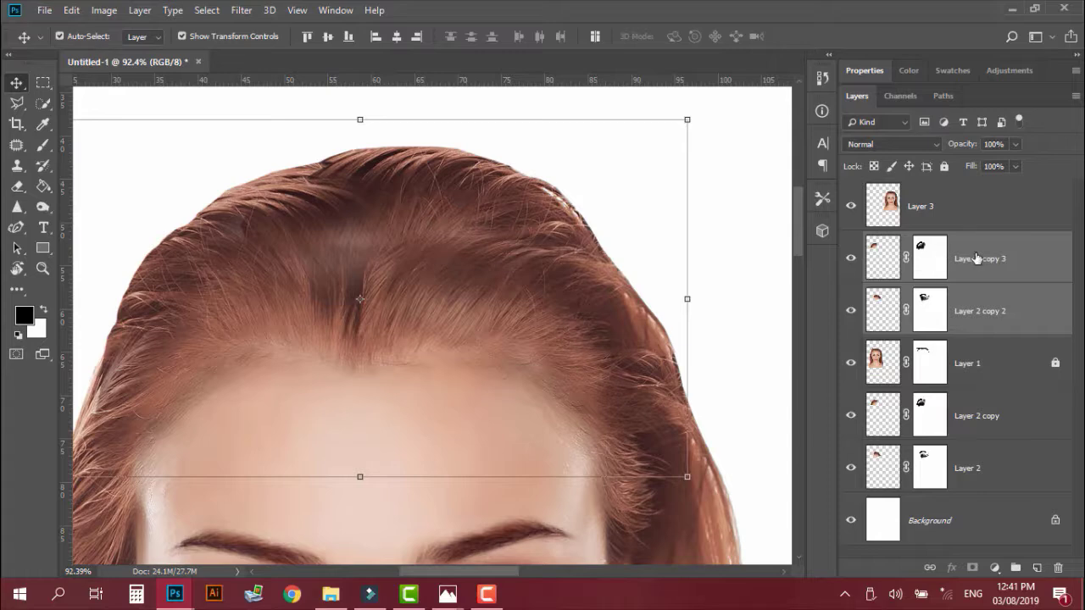
pyautogui.moveTo(1019, 298); pyautogui.dragTo(1036, 567)
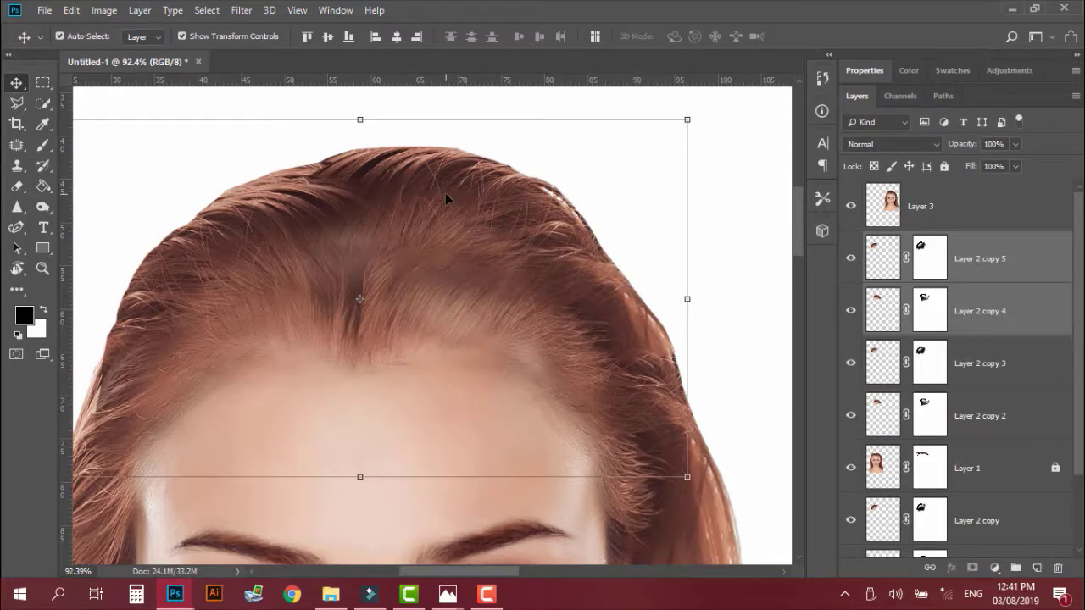
pyautogui.moveTo(452, 186); pyautogui.dragTo(601, 100)
pyautogui.scroll(-5, 368, 298)
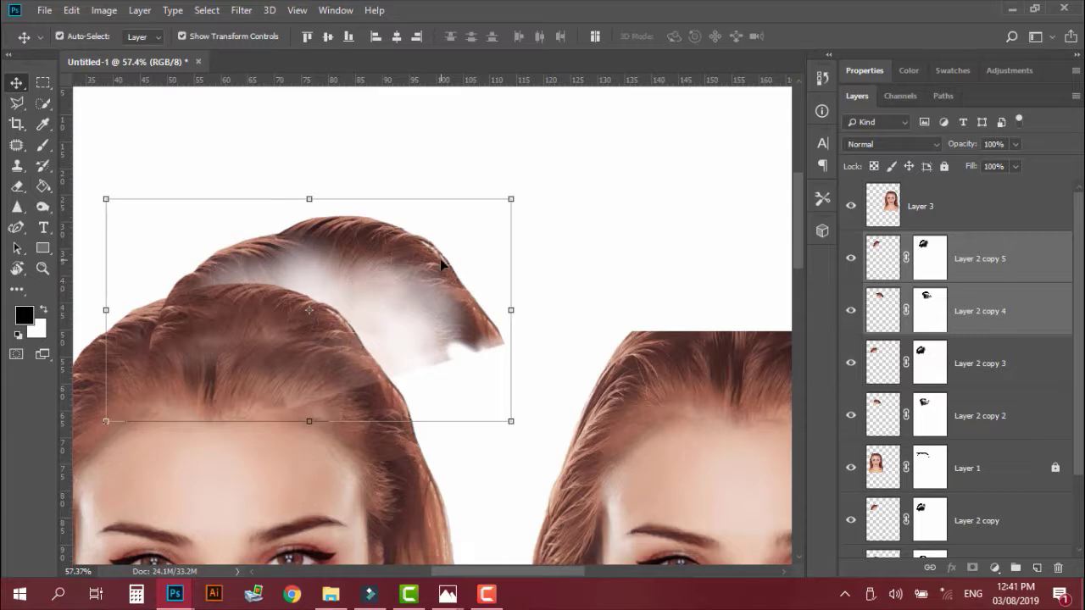
pyautogui.press('Delete')
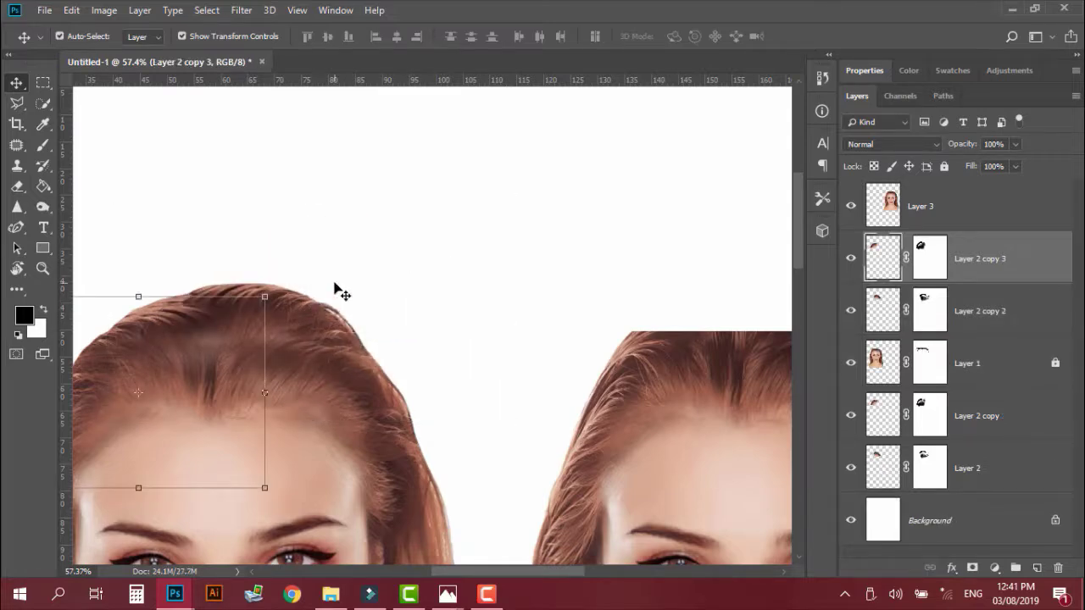
# Step: Select Layer 2 copy 2 and Layer 2 copy 3 and move them together onto the blank area above the portraits
pyautogui.click(320, 339)
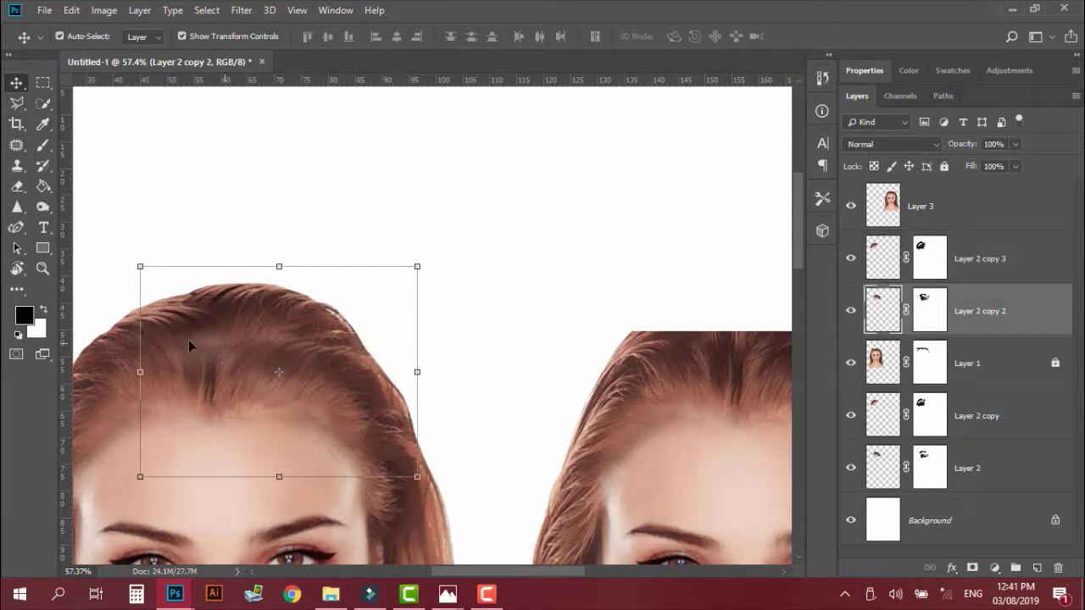
pyautogui.keyDown('shift'); pyautogui.click(123, 371); pyautogui.keyUp('shift')
pyautogui.moveTo(211, 367); pyautogui.dragTo(553, 169)
pyautogui.moveTo(571, 218); pyautogui.dragTo(480, 303)
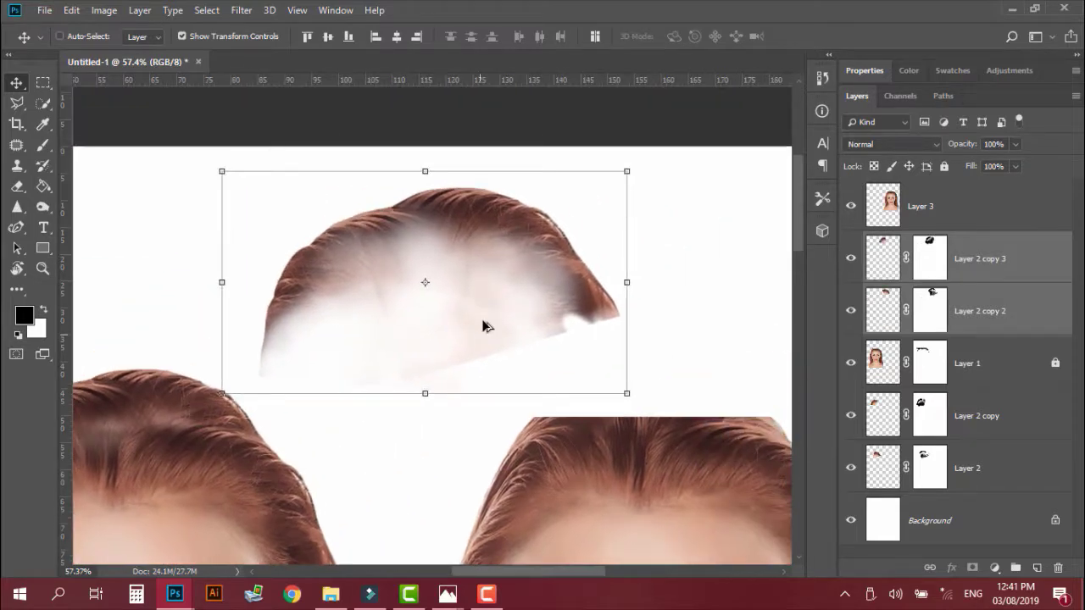
# Step: Paint black with an 80 px brush on the masks of Layer 2 copy 3 and Layer 2 copy 2 to remove the leftover forehead areas
pyautogui.scroll(2, 483, 326)
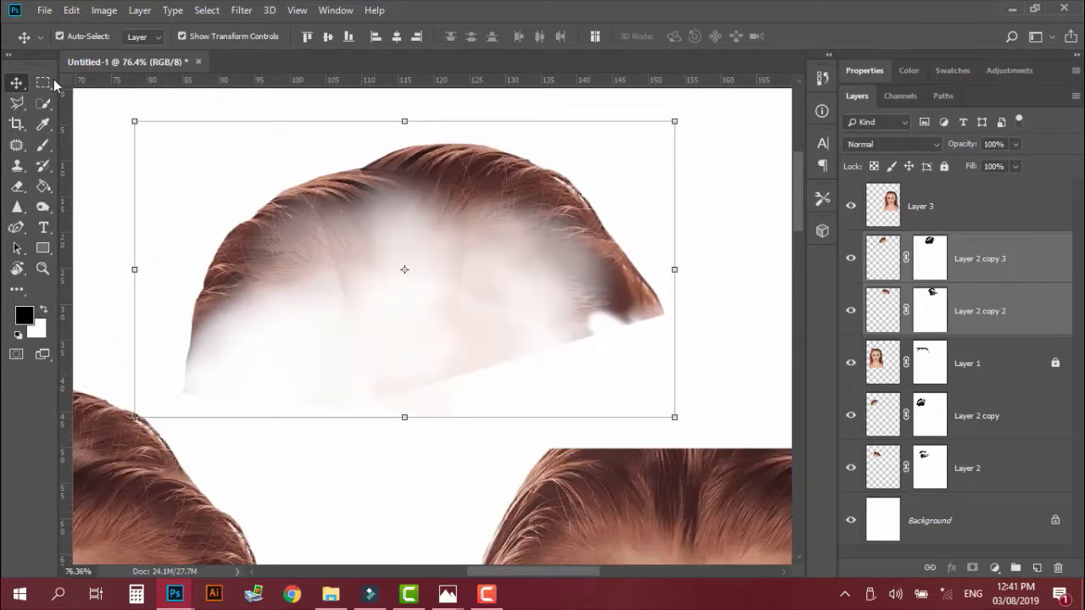
pyautogui.click(49, 149)
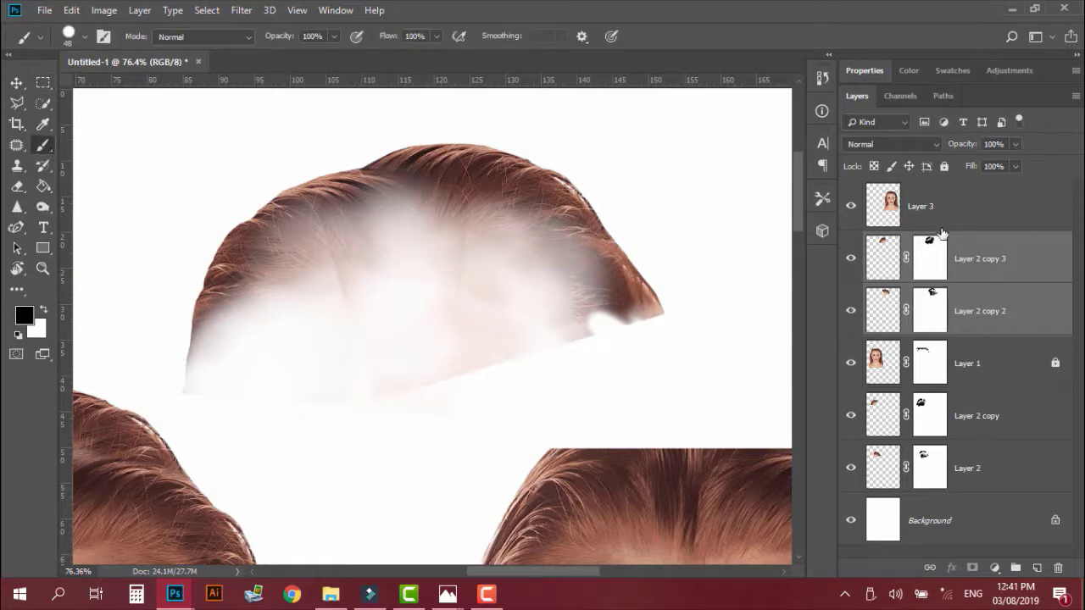
pyautogui.click(930, 258)
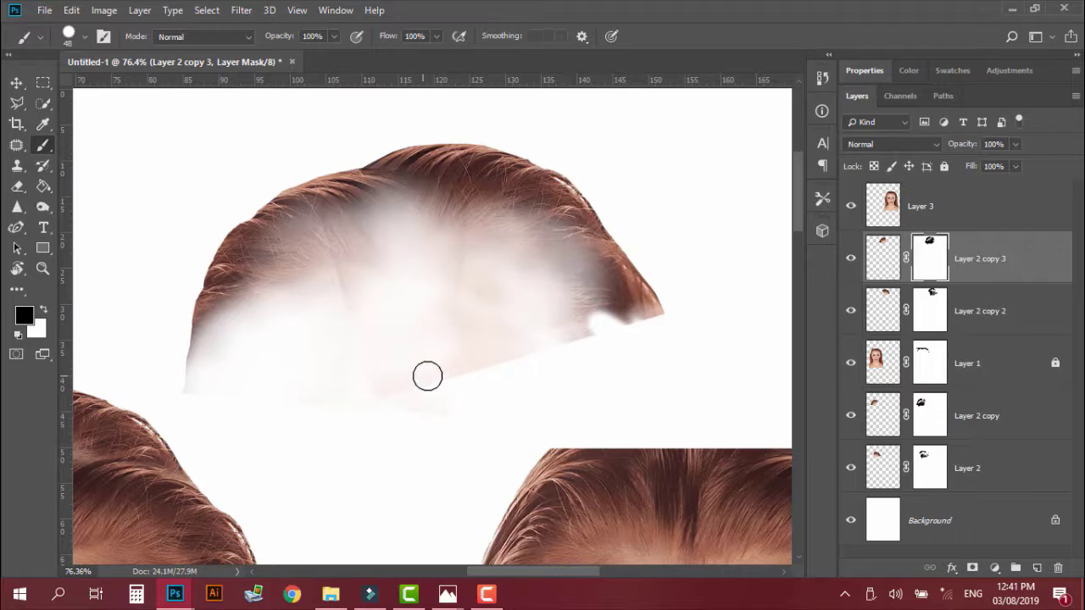
pyautogui.press(']')
pyautogui.press(']')
pyautogui.press(']')
pyautogui.press(']')
pyautogui.moveTo(452, 342)
pyautogui.mouseDown()
pyautogui.moveTo(317, 389)
pyautogui.moveTo(322, 334)
pyautogui.mouseUp()
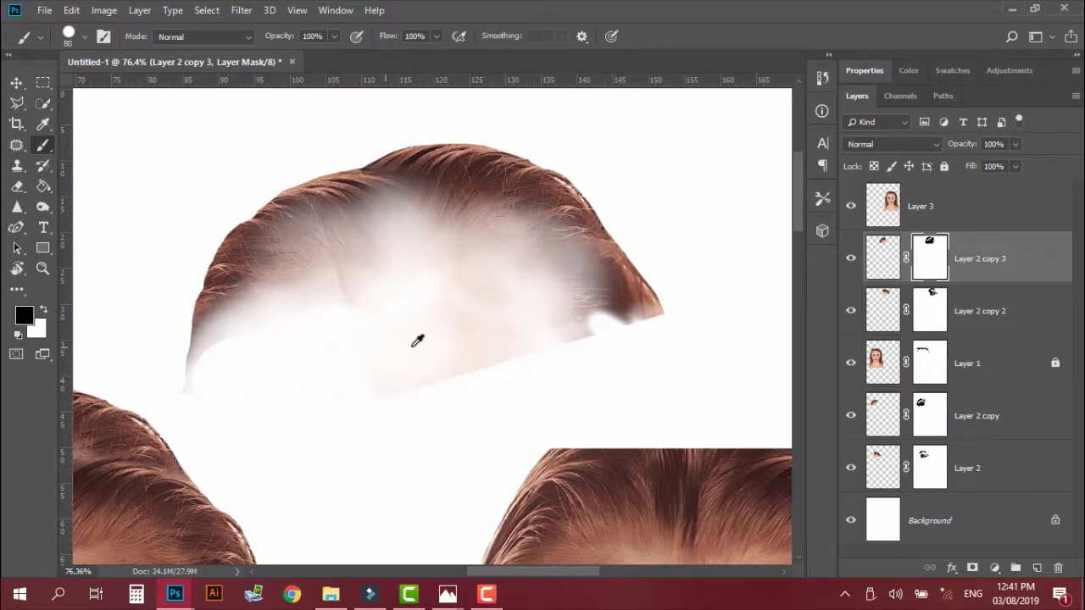
pyautogui.hotkey('ctrl', 'alt', 'z')
pyautogui.click(1007, 323)
pyautogui.moveTo(449, 332)
pyautogui.mouseDown()
pyautogui.moveTo(359, 305)
pyautogui.moveTo(491, 341)
pyautogui.moveTo(550, 379)
pyautogui.mouseUp()
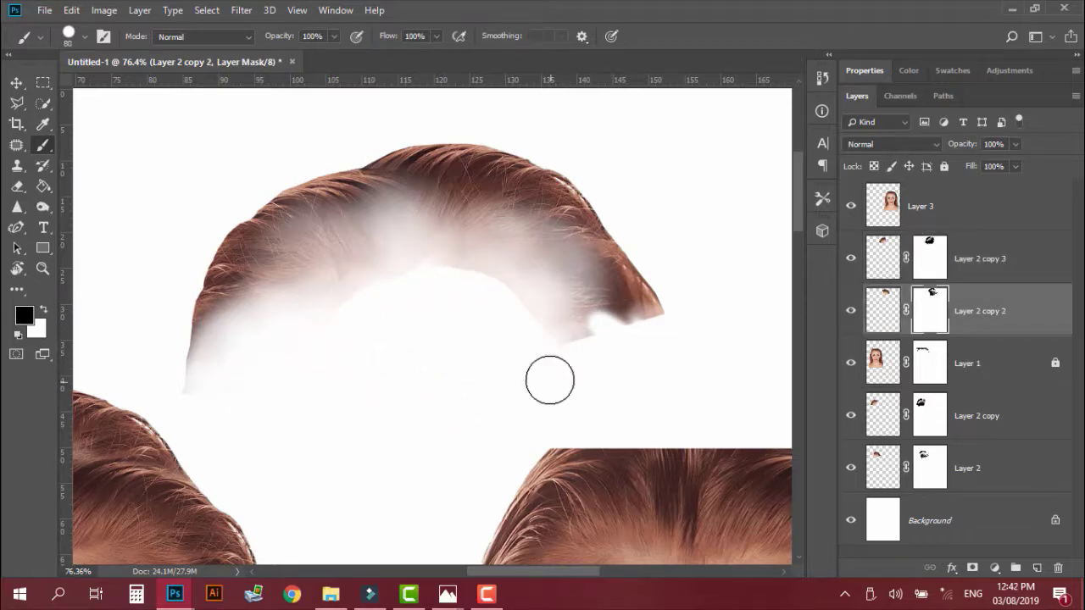
# Step: Feather the inner edge of both hair pieces on their masks using a soft brush with 0% hardness and 21% opacity
pyautogui.rightClick(516, 272)
pyautogui.click(333, 38)
pyautogui.moveTo(337, 54); pyautogui.dragTo(255, 56)
pyautogui.click(936, 312)
pyautogui.rightClick(475, 281)
pyautogui.moveTo(646, 360); pyautogui.dragTo(485, 363)
pyautogui.click(446, 281)
pyautogui.press('2')
pyautogui.press('1')
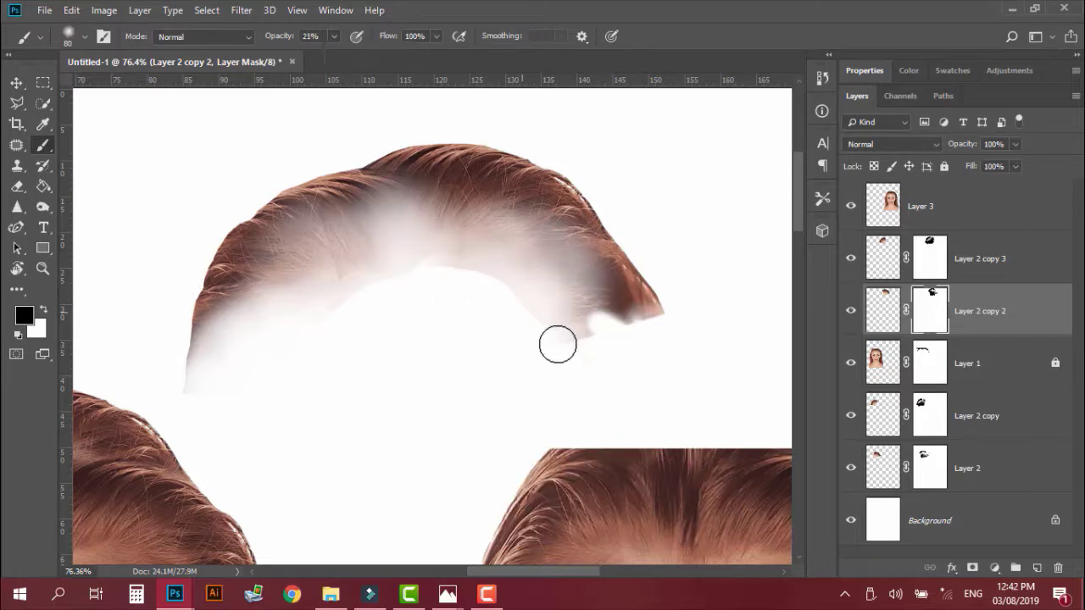
pyautogui.click(586, 334)
pyautogui.hotkey('alt', ']')
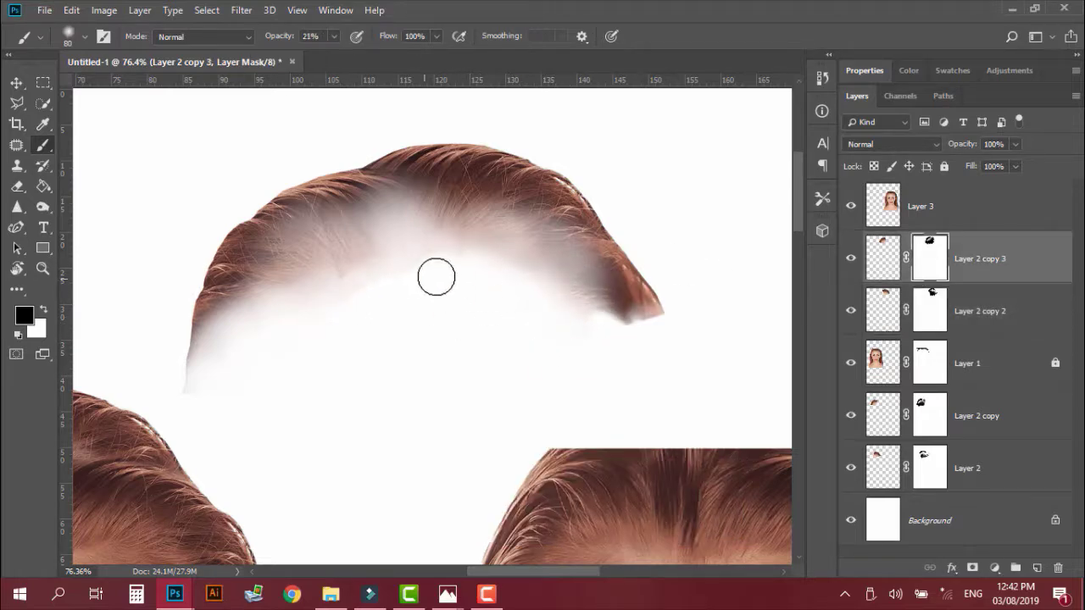
pyautogui.click(936, 307)
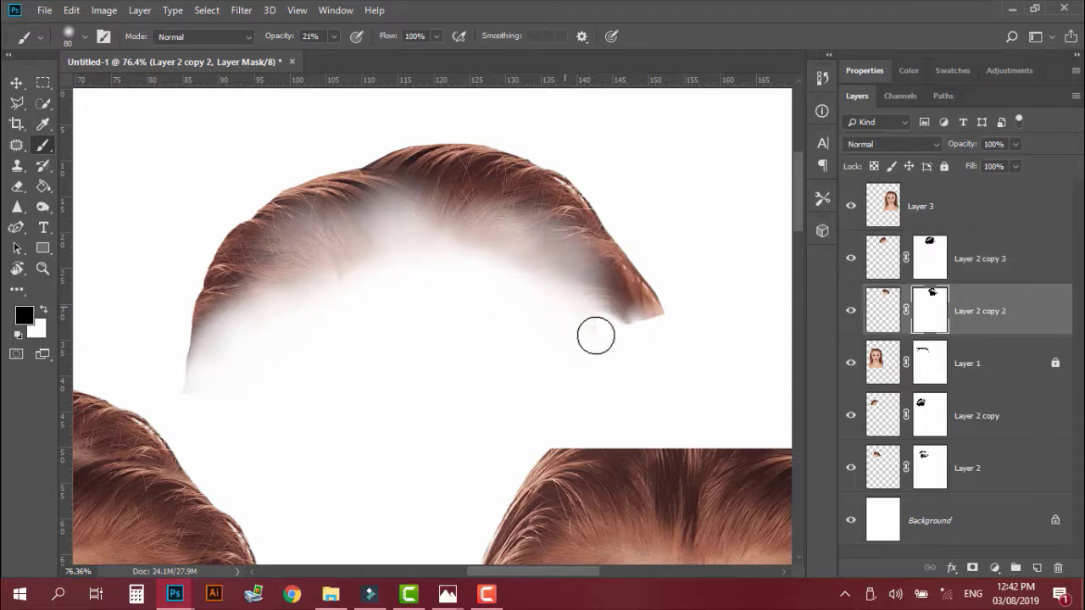
# Step: Select Layer 2 copy 3 and Layer 2 copy 2 and move the cleaned hair pieces back onto the woman's head
pyautogui.click(16, 82)
pyautogui.click(506, 282)
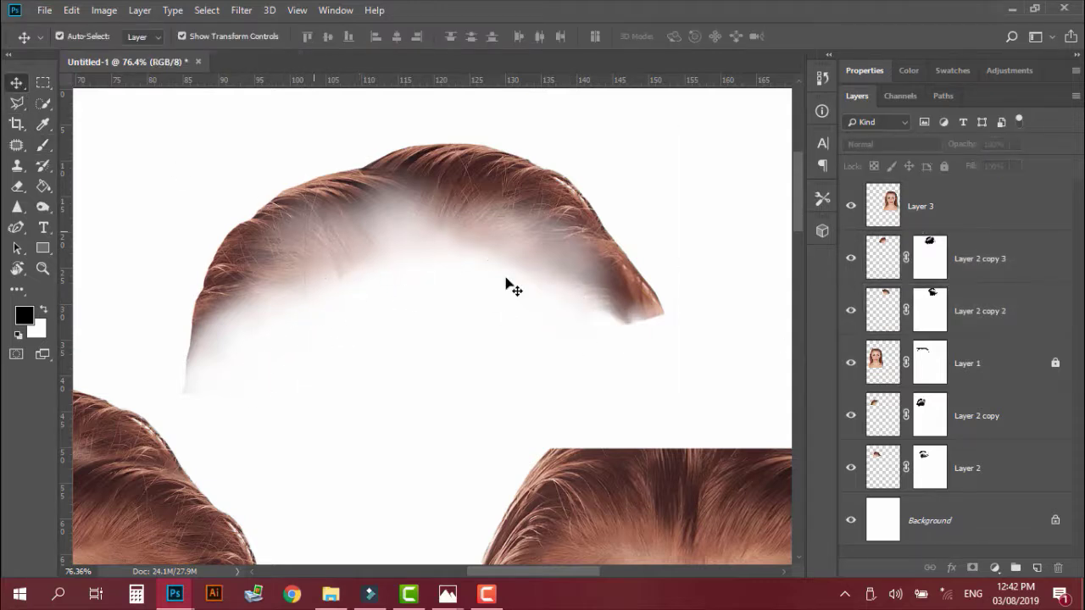
pyautogui.click(979, 261)
pyautogui.keyDown('shift'); pyautogui.click(976, 307); pyautogui.keyUp('shift')
pyautogui.scroll(-3, 567, 391)
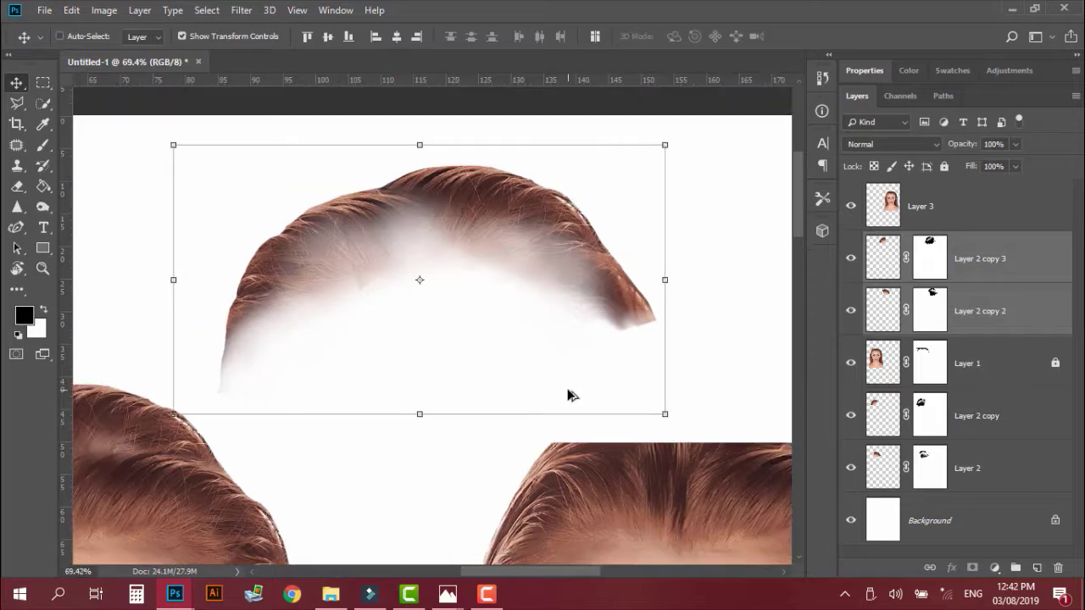
pyautogui.moveTo(451, 346); pyautogui.dragTo(712, 306)
pyautogui.moveTo(646, 246); pyautogui.dragTo(434, 378)
pyautogui.click(686, 307)
pyautogui.moveTo(687, 306); pyautogui.dragTo(602, 170)
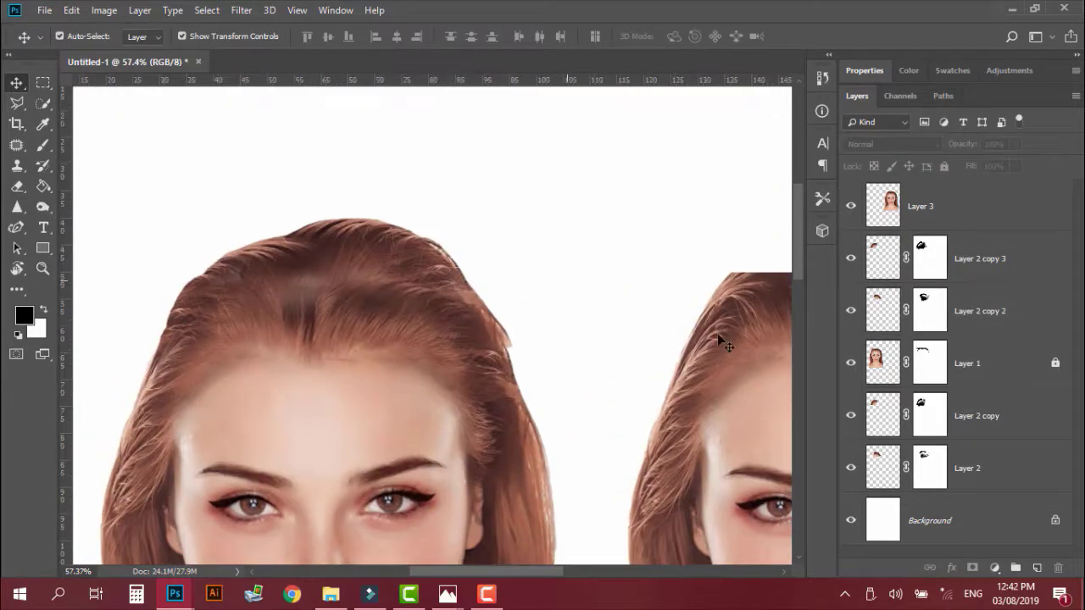
# Step: Nudge Layer 2 copy 3 and Layer 2 copy 2 slightly left to line them up with the hair outline
pyautogui.click(975, 259)
pyautogui.keyDown('shift'); pyautogui.click(966, 312); pyautogui.keyUp('shift')
pyautogui.moveTo(407, 284); pyautogui.dragTo(402, 284)
pyautogui.click(593, 266)
pyautogui.scroll(-10, 594, 266)
pyautogui.scroll(2, 593, 266)
# Step: Lock Layer 2 copy 3 and Layer 2 copy 2 so the upper hair pieces cannot move
pyautogui.click(974, 415)
pyautogui.keyDown('shift'); pyautogui.click(968, 468); pyautogui.keyUp('shift')
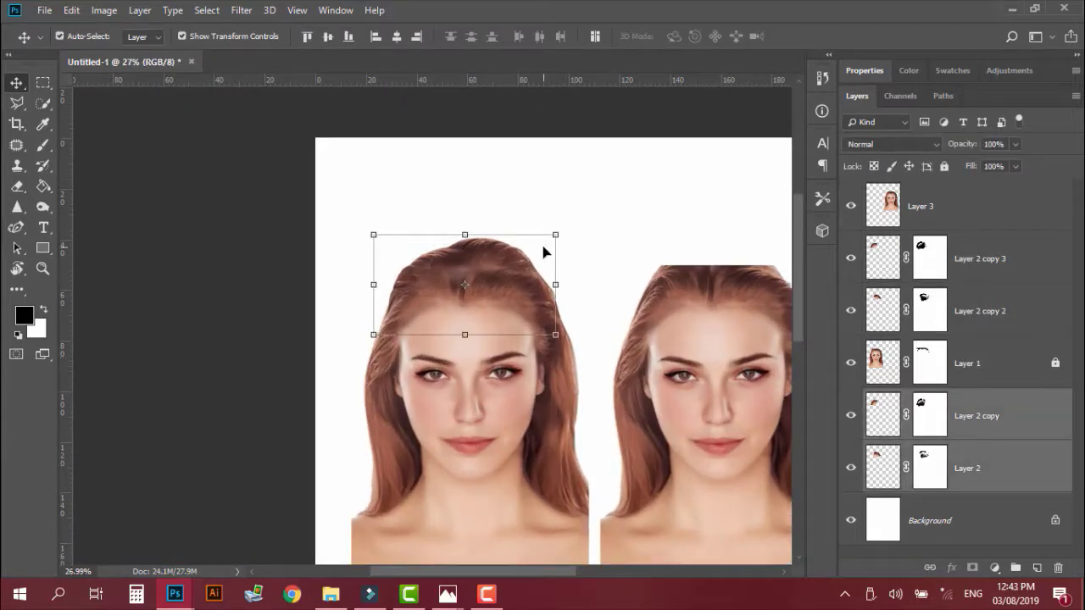
pyautogui.click(544, 265)
pyautogui.click(974, 259)
pyautogui.click(944, 166)
pyautogui.click(975, 311)
pyautogui.click(943, 166)
# Step: Select Layer 2 copy and Layer 2, scale them up to about 131%, and position them behind the head
pyautogui.click(1018, 415)
pyautogui.keyDown('shift'); pyautogui.click(1017, 468); pyautogui.keyUp('shift')
pyautogui.moveTo(499, 267); pyautogui.dragTo(500, 272)
pyautogui.click(503, 262)
pyautogui.click(532, 247)
pyautogui.click(1003, 429)
pyautogui.keyDown('shift'); pyautogui.click(999, 473); pyautogui.keyUp('shift')
pyautogui.moveTo(555, 241); pyautogui.dragTo(589, 221)
pyautogui.scroll(5, 504, 310)
pyautogui.moveTo(591, 285); pyautogui.dragTo(580, 309)
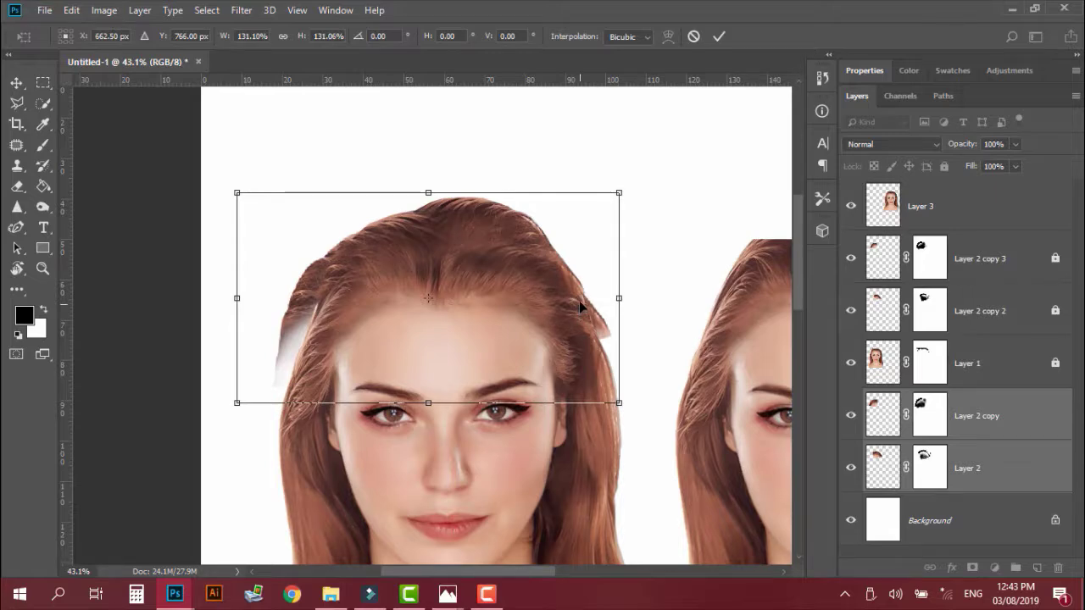
pyautogui.click(717, 37)
# Step: Paint out the enlarged hair protruding on both sides on the masks of Layer 2 copy and Layer 2, using a hard brush at 100% opacity
pyautogui.click(929, 415)
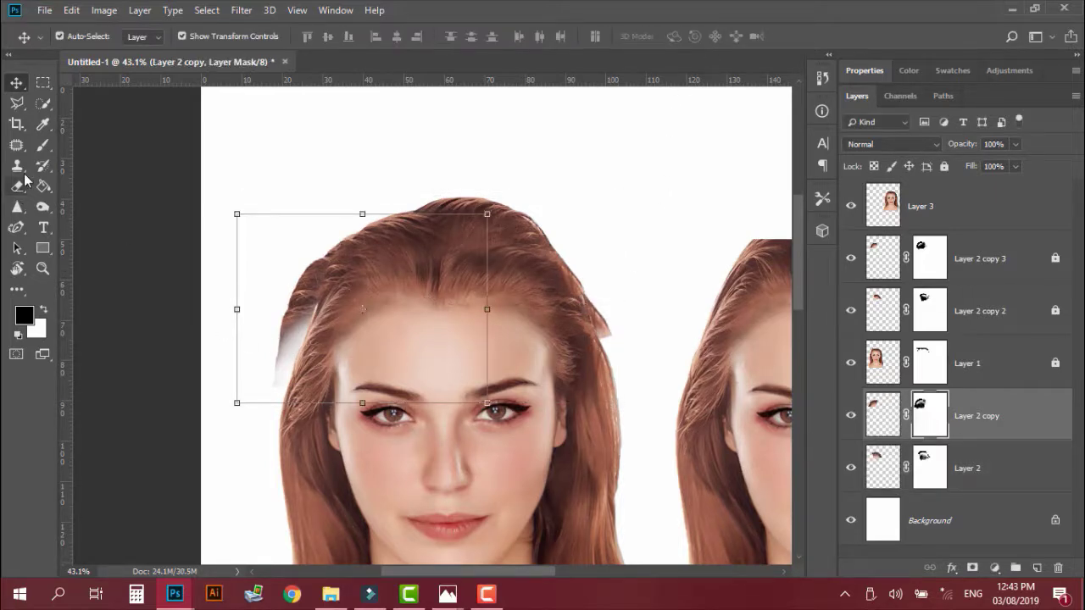
pyautogui.click(43, 145)
pyautogui.rightClick(346, 128)
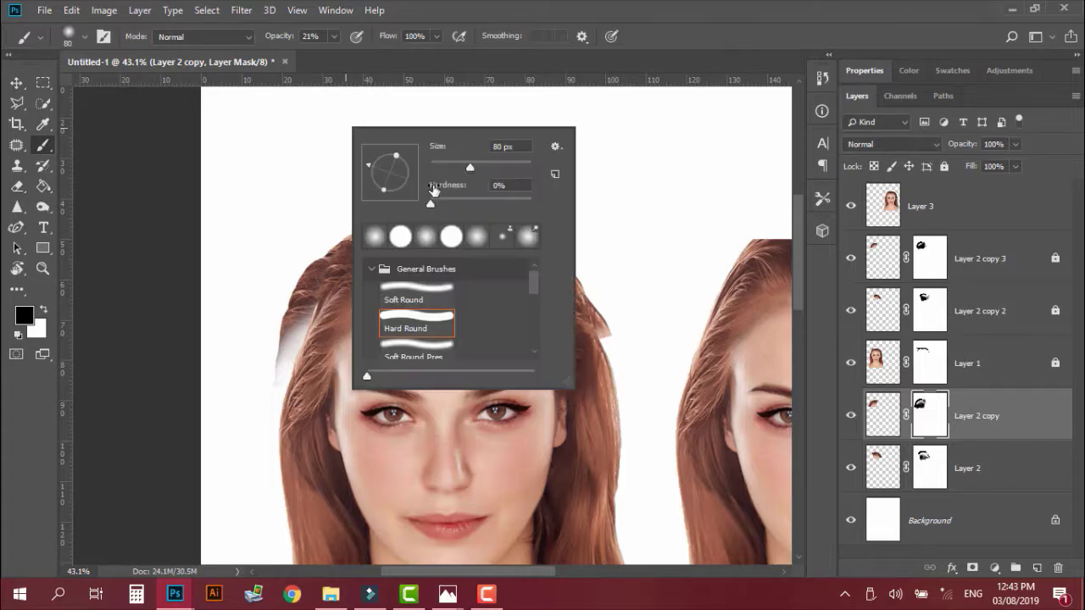
pyautogui.click(333, 37)
pyautogui.moveTo(334, 54); pyautogui.dragTo(398, 54)
pyautogui.moveTo(319, 245)
pyautogui.mouseDown()
pyautogui.moveTo(322, 260)
pyautogui.moveTo(406, 201)
pyautogui.mouseUp()
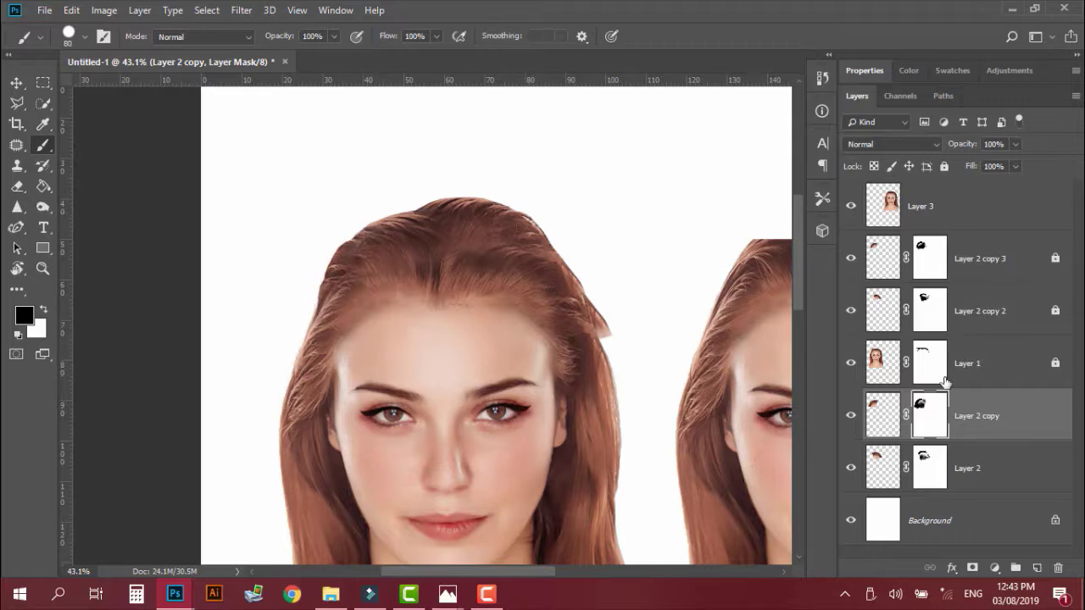
pyautogui.hotkey('alt', '[')
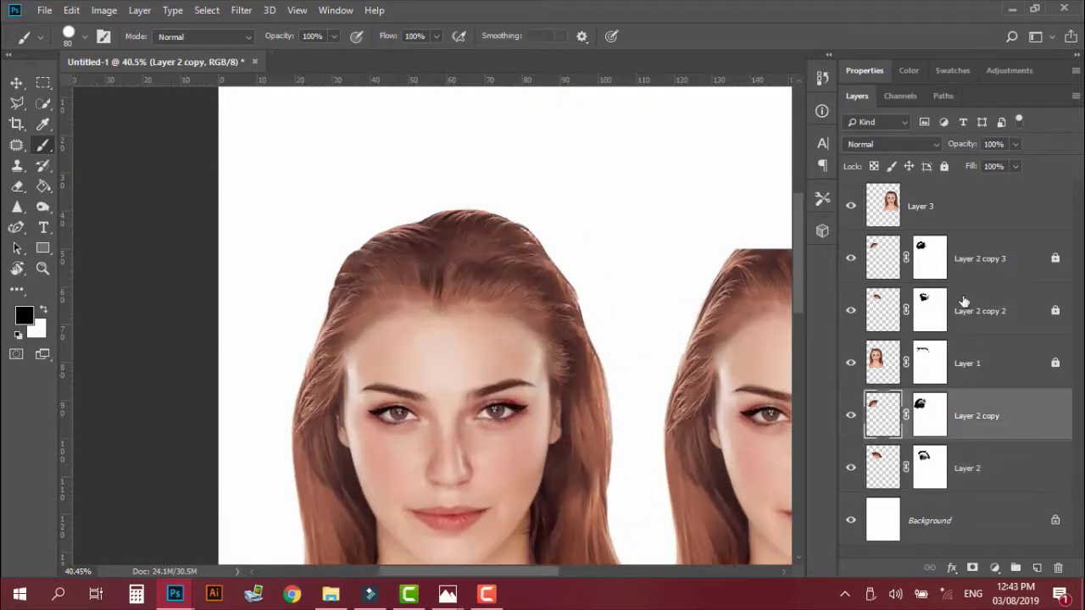
# Step: Unlock Layer 2 copy 3 and Layer 2 copy 2 and nudge both hair pieces down together
pyautogui.click(964, 305)
pyautogui.keyDown('shift'); pyautogui.click(983, 260); pyautogui.keyUp('shift')
pyautogui.click(1055, 257)
pyautogui.click(1055, 310)
pyautogui.press('v')
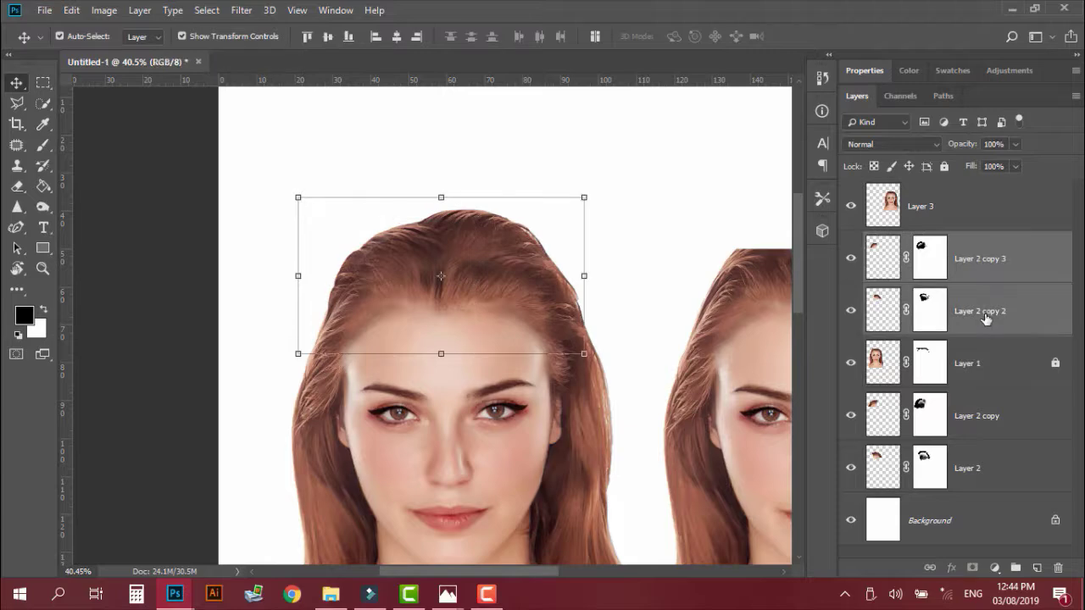
pyautogui.hotkey('shift', 'Down')
pyautogui.hotkey('shift', 'Down')
pyautogui.click(744, 230)
# Step: Examine the rebuilt hair up close and beside the original cropped portrait
pyautogui.scroll(-5, 744, 230)
pyautogui.moveTo(726, 224); pyautogui.dragTo(554, 175)
pyautogui.scroll(8, 479, 193)
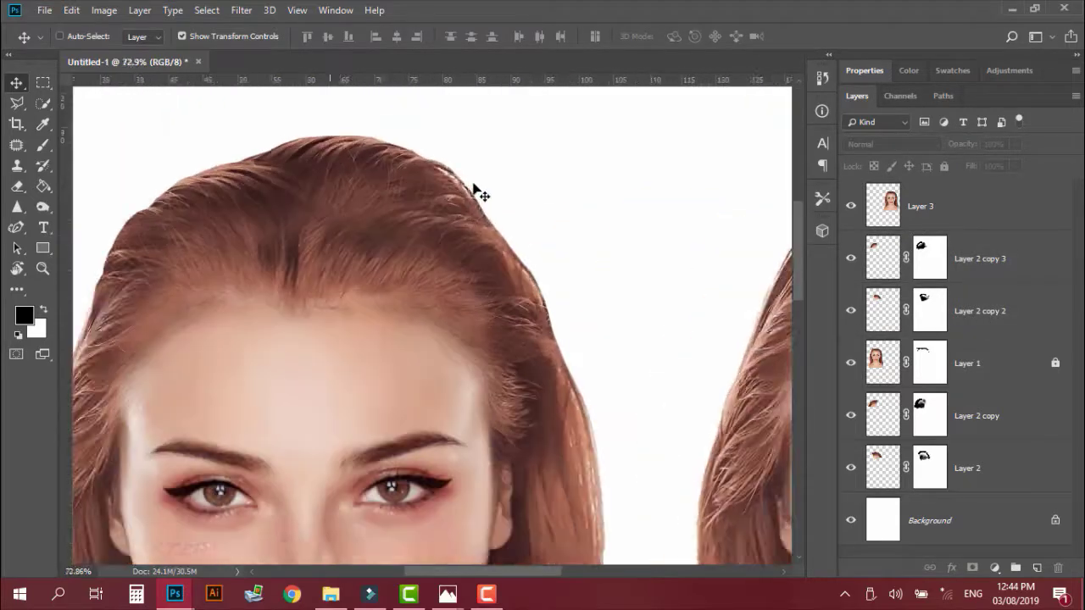
pyautogui.scroll(1, 479, 193)
pyautogui.scroll(-10, 479, 194)
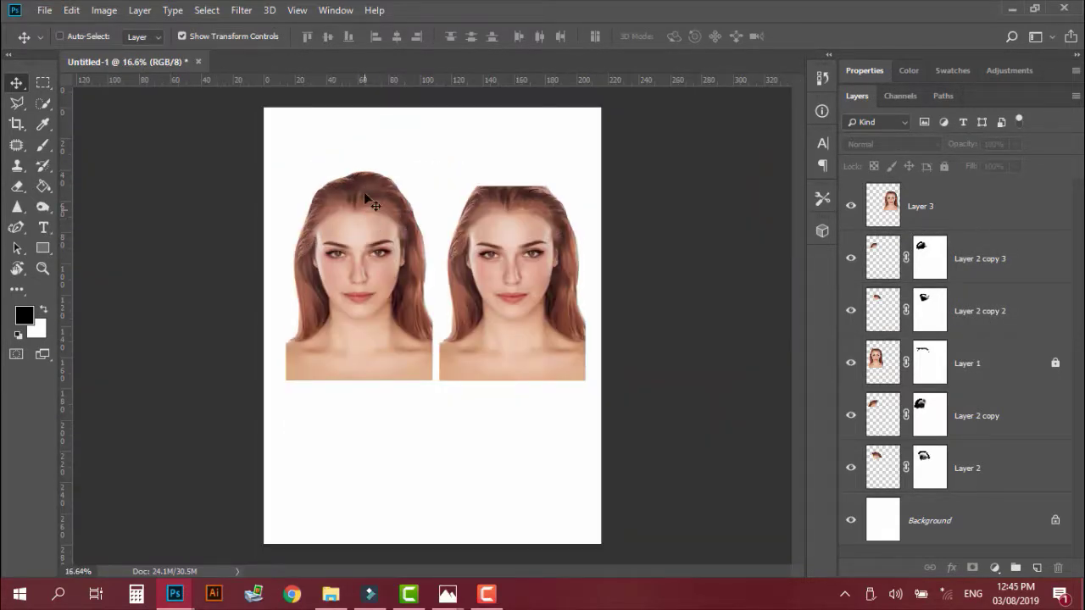
pyautogui.scroll(6, 365, 197)
pyautogui.scroll(2, 337, 227)
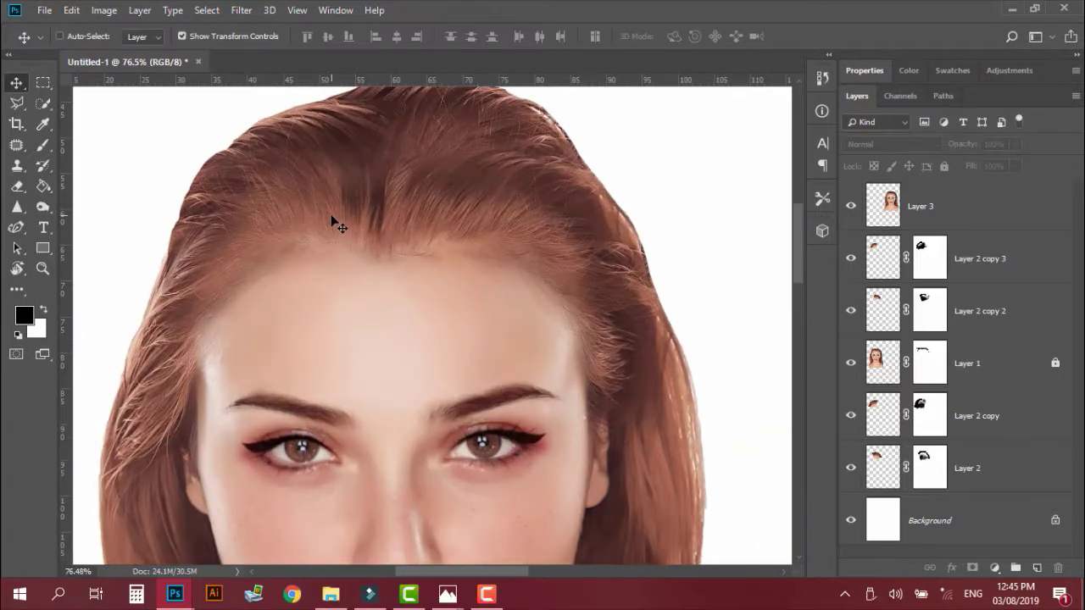
pyautogui.moveTo(434, 182); pyautogui.dragTo(392, 239)
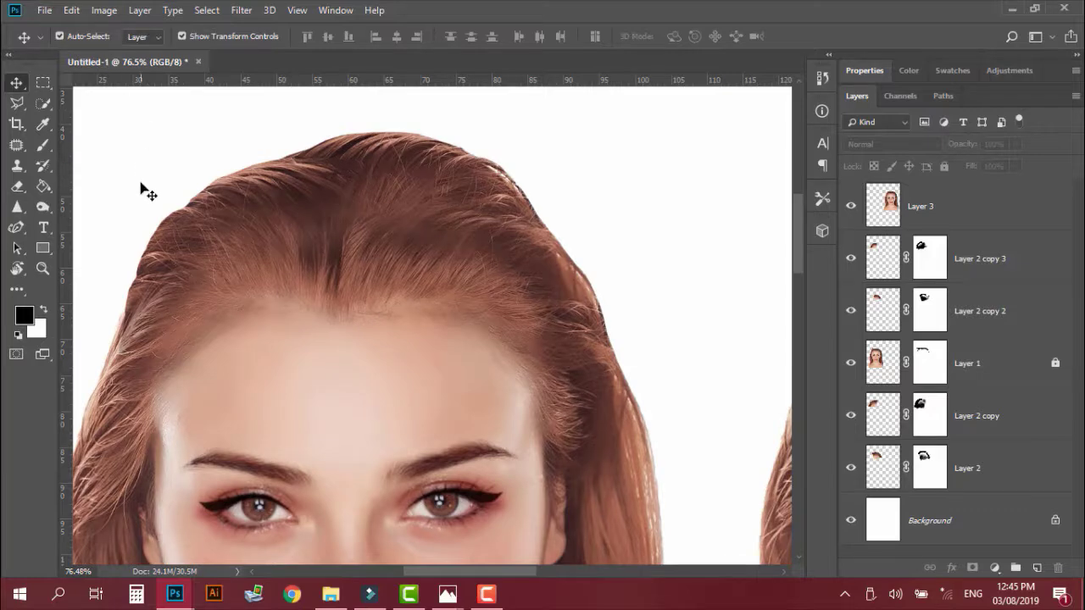
# Step: Burn the crown hair on Layer 2 copy 3 and Layer 2 copy 2 at 24% exposure, enlarging the brush to 90 px
pyautogui.click(47, 208)
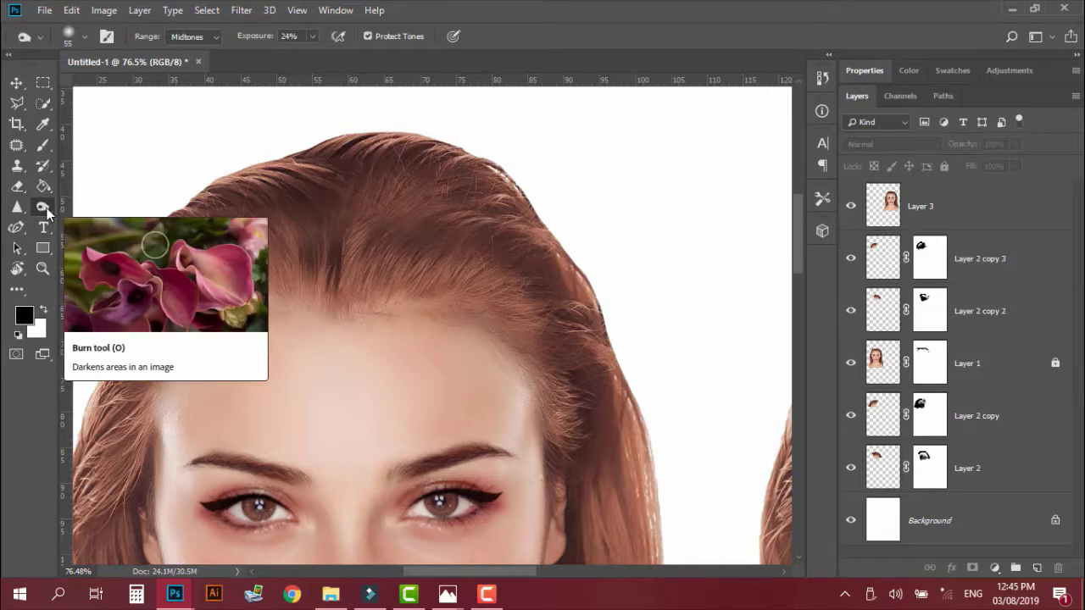
pyautogui.click(892, 267)
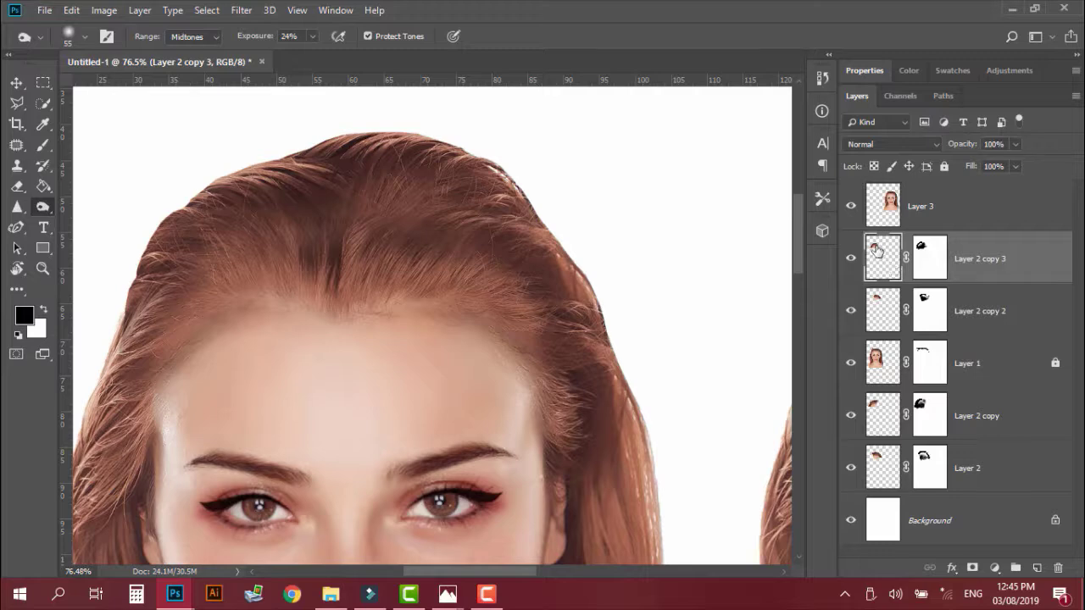
pyautogui.click(885, 307)
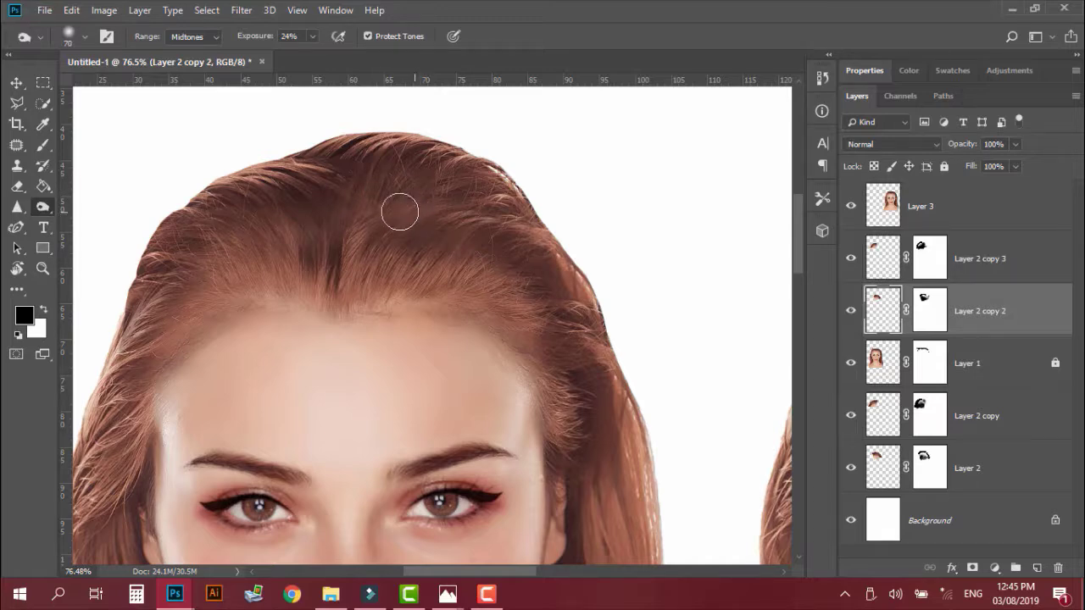
pyautogui.press(']')
pyautogui.press(']')
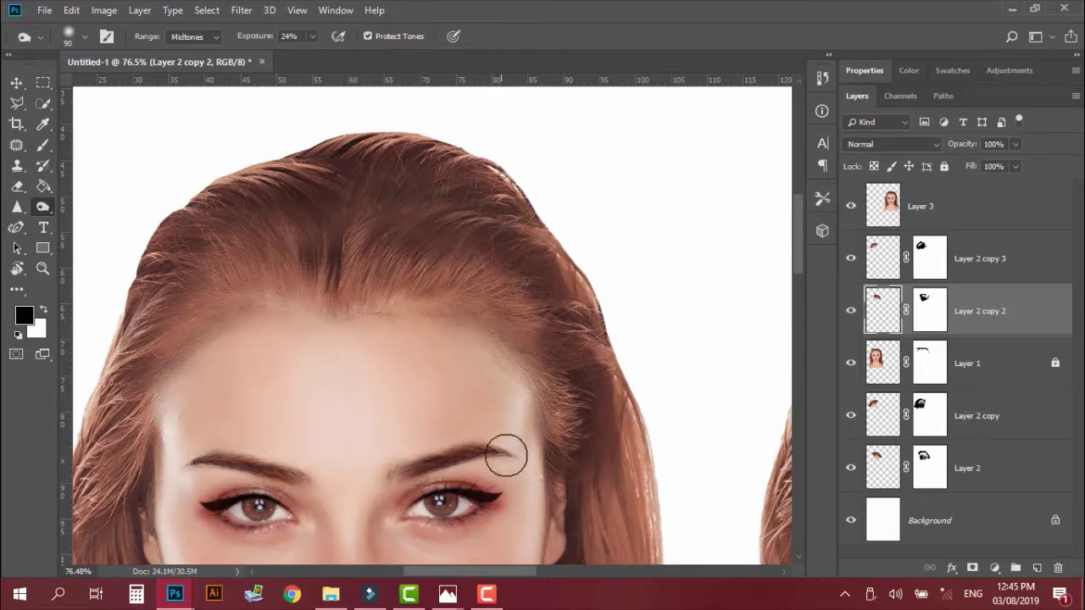
# Step: Target the image of Layer 1 instead of its mask, unlock the layer, and set the Burn tool's exposure to 12%
pyautogui.click(892, 371)
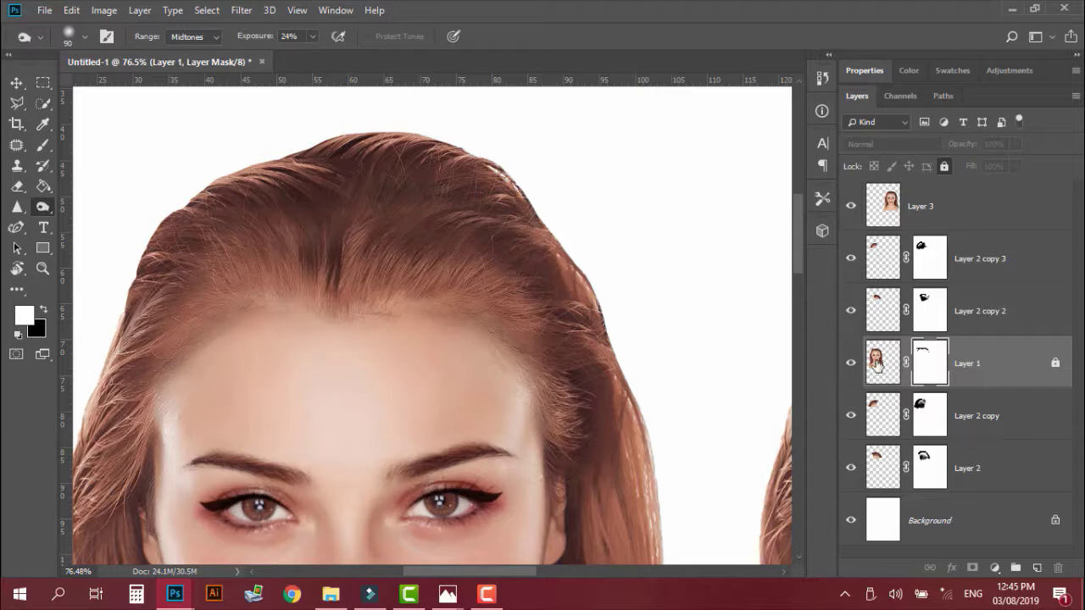
pyautogui.click(879, 363)
pyautogui.click(1051, 364)
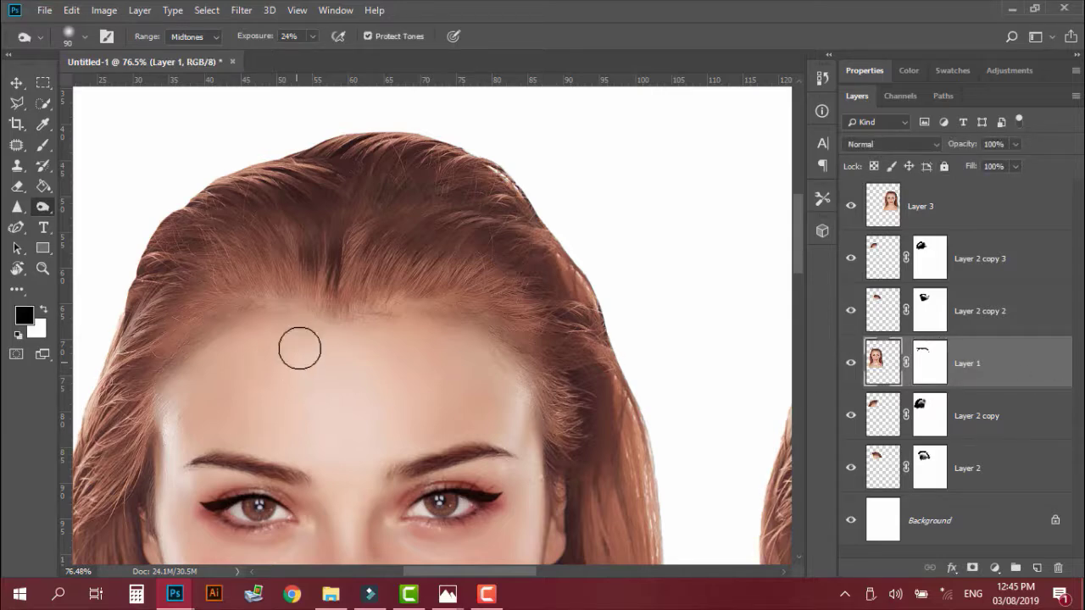
pyautogui.rightClick(270, 293)
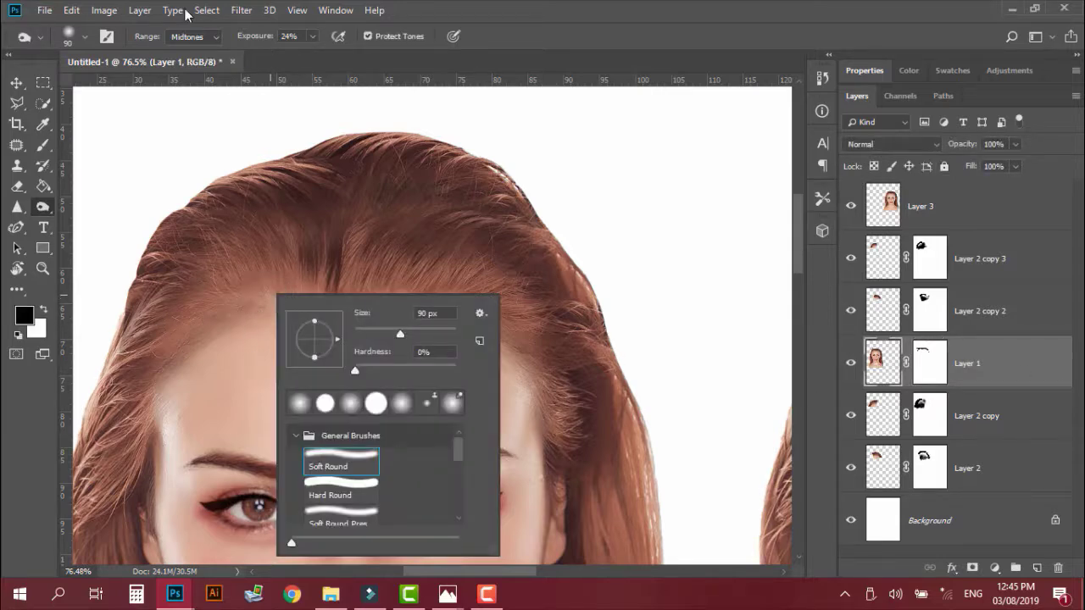
pyautogui.click(312, 36)
pyautogui.click(233, 254)
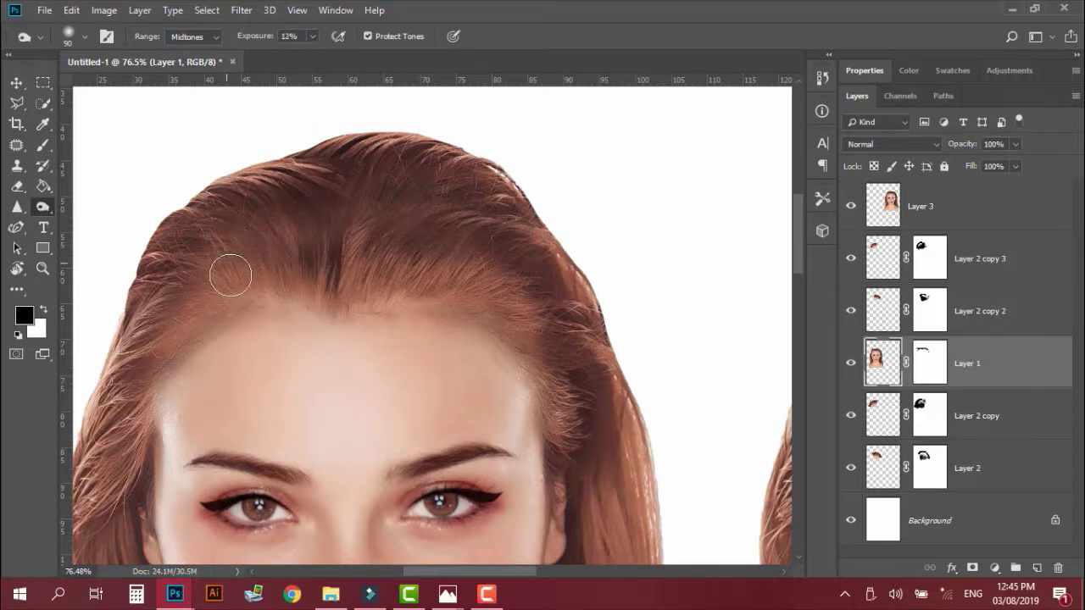
# Step: Burn the hair around the forehead hairline on Layer 1 with a soft 66 px brush at 9% hardness
pyautogui.rightClick(286, 270)
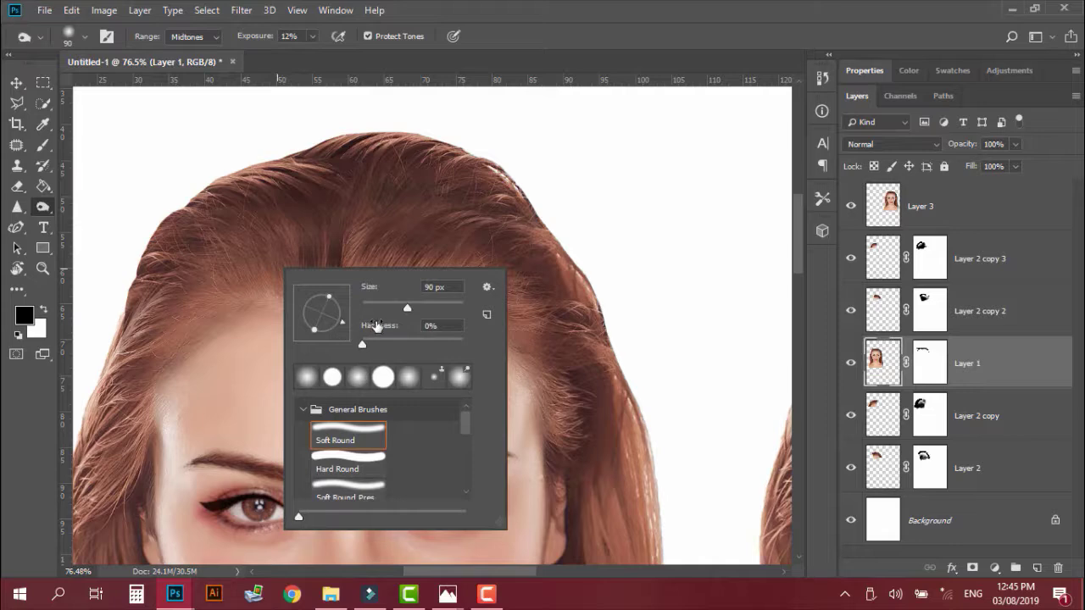
pyautogui.moveTo(408, 306); pyautogui.dragTo(423, 310)
pyautogui.moveTo(366, 346); pyautogui.dragTo(372, 347)
pyautogui.press('Return')
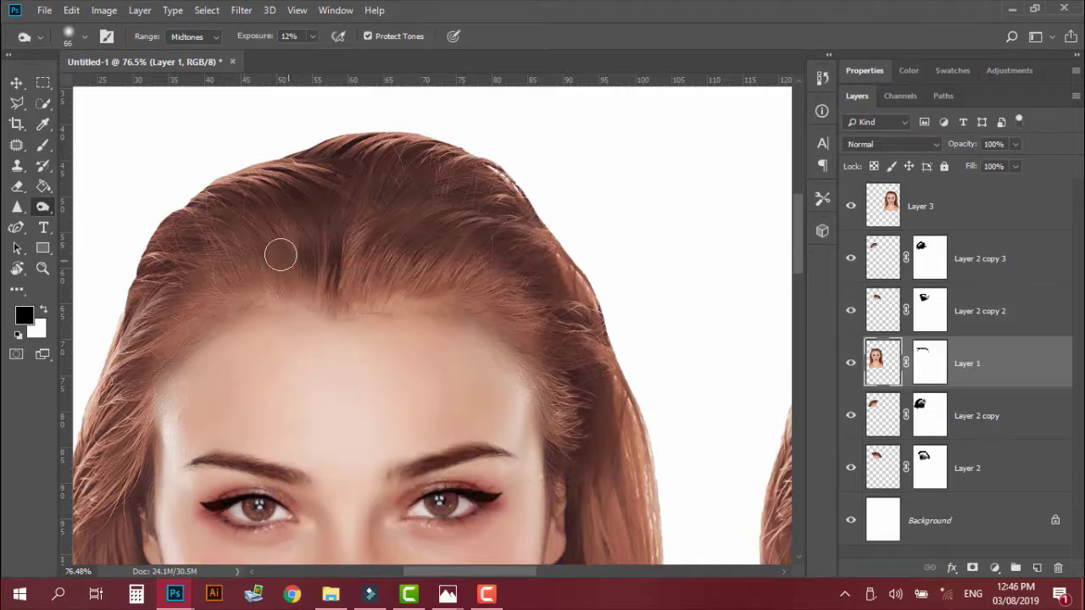
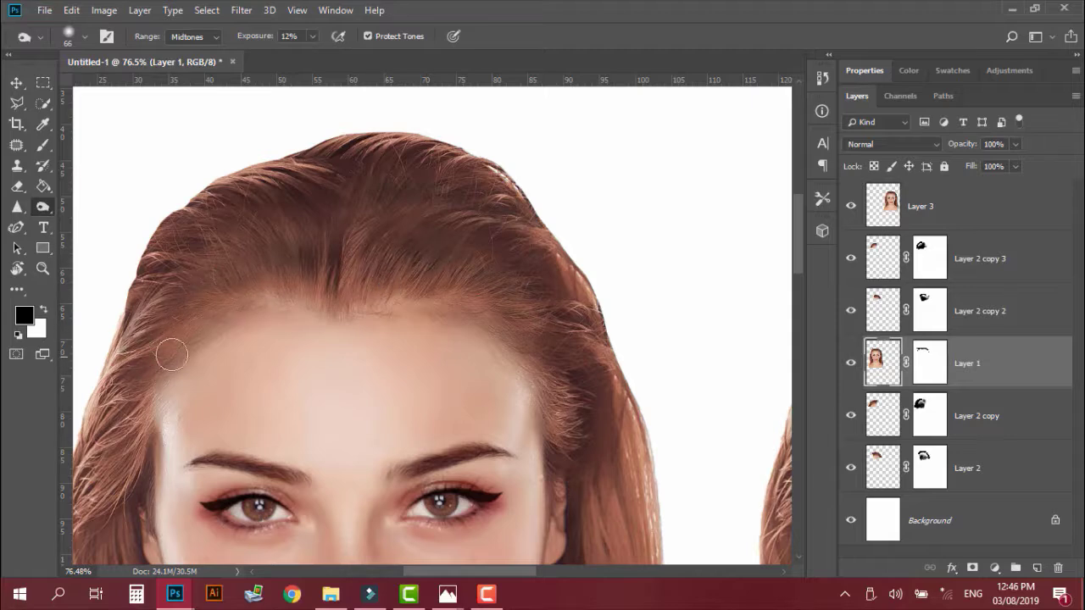
pyautogui.scroll(-6, 479, 410)
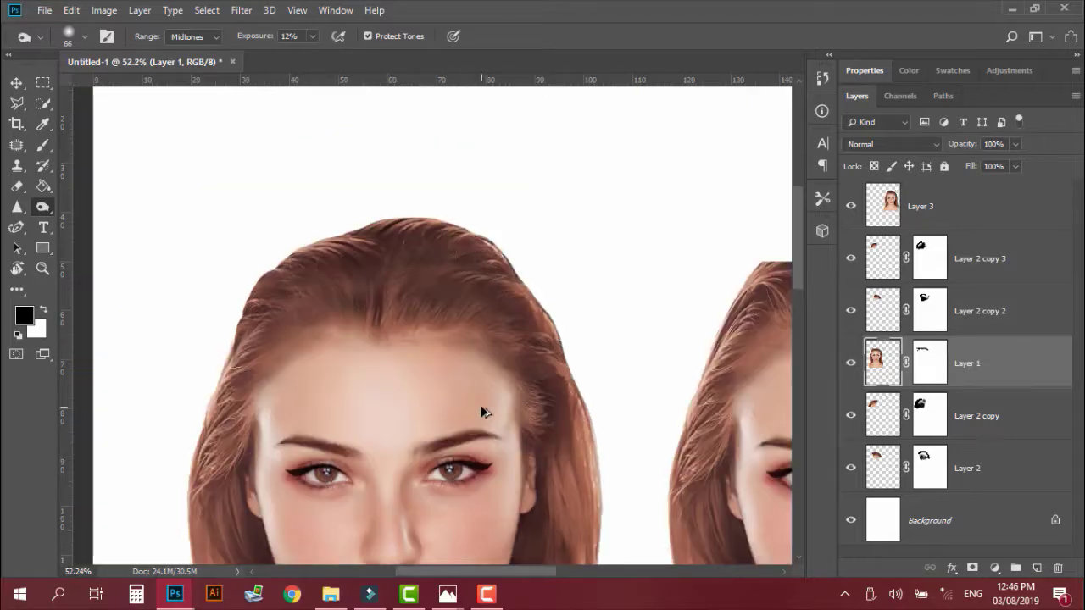
pyautogui.scroll(5, 566, 413)
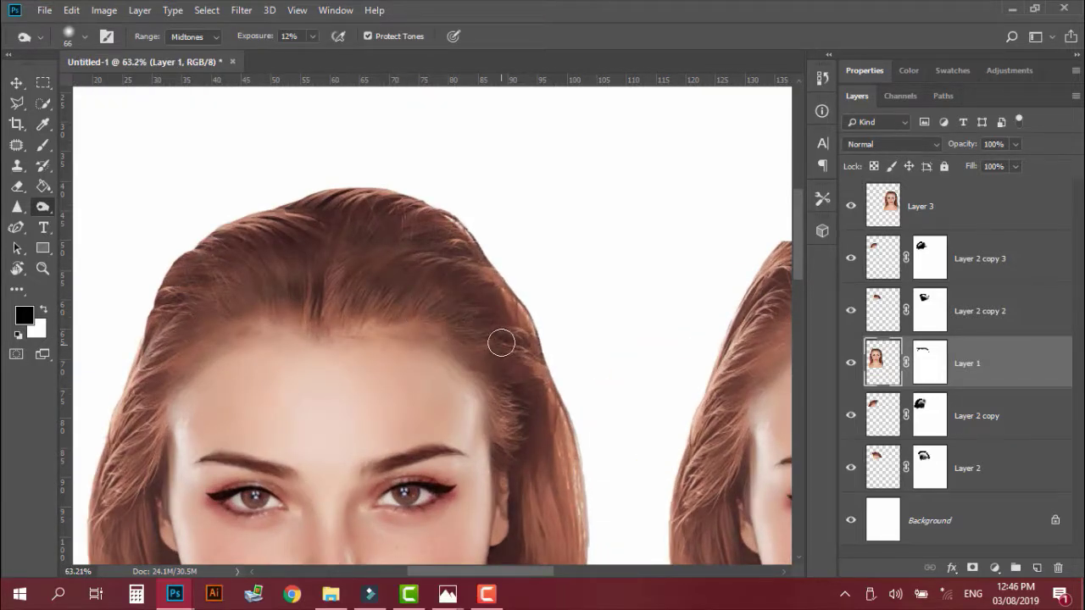
pyautogui.moveTo(426, 301)
pyautogui.mouseDown()
pyautogui.moveTo(327, 312)
pyautogui.moveTo(409, 260)
pyautogui.moveTo(382, 251)
pyautogui.moveTo(485, 313)
pyautogui.moveTo(313, 324)
pyautogui.moveTo(274, 306)
pyautogui.moveTo(178, 327)
pyautogui.moveTo(225, 303)
pyautogui.mouseUp()
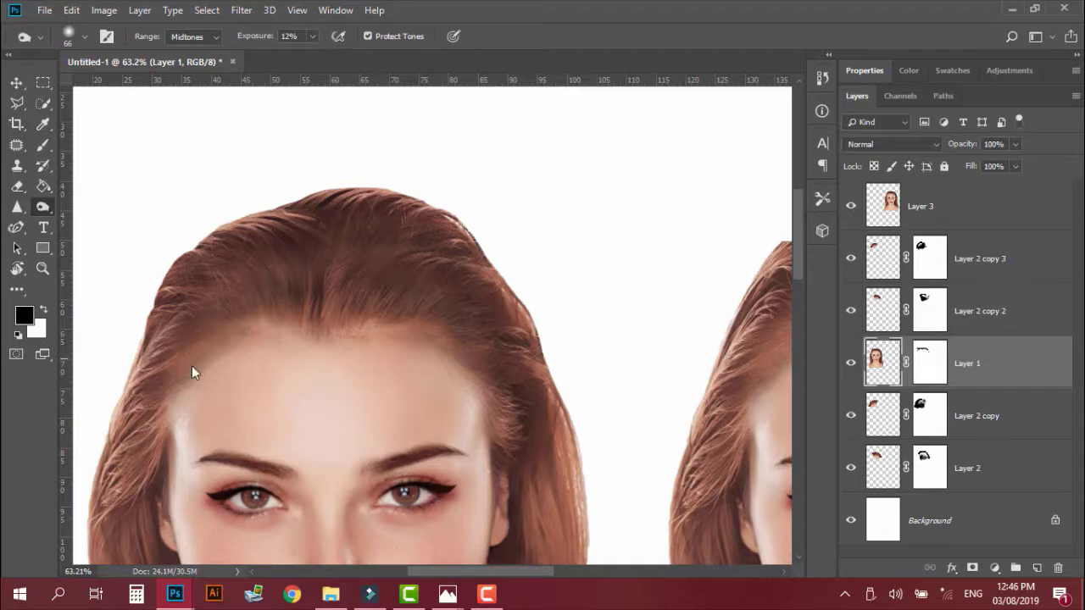
pyautogui.moveTo(174, 378)
pyautogui.mouseDown()
pyautogui.moveTo(193, 324)
pyautogui.moveTo(175, 381)
pyautogui.moveTo(178, 327)
pyautogui.mouseUp()
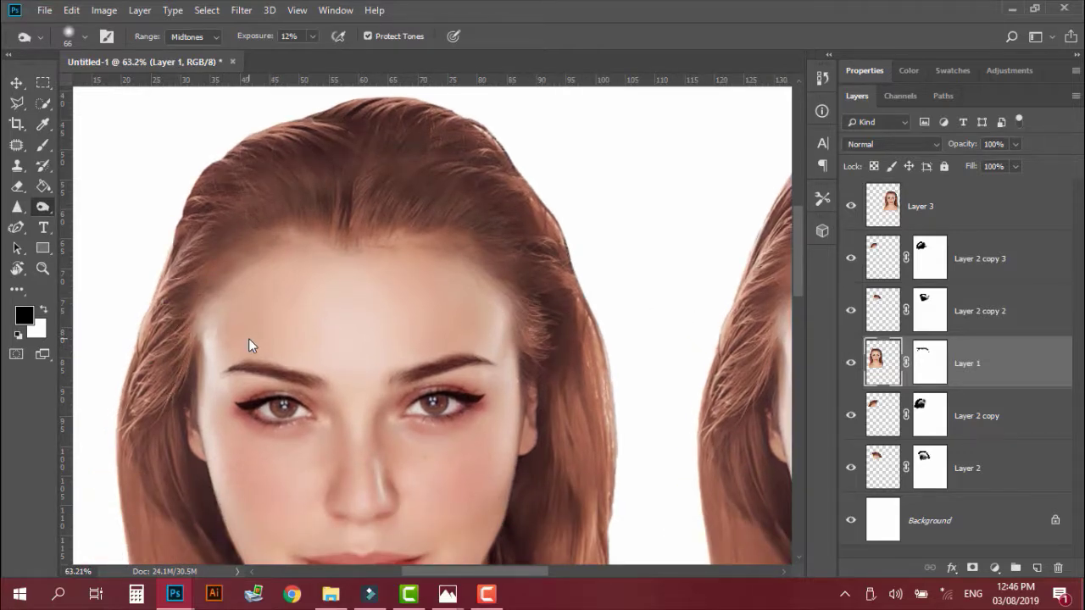
# Step: Enlarge the burn brush to 105 px and darken the hair down both sides of the face on Layer 1
pyautogui.rightClick(184, 320)
pyautogui.moveTo(295, 356); pyautogui.dragTo(308, 352)
pyautogui.click(163, 356)
pyautogui.rightClick(172, 312)
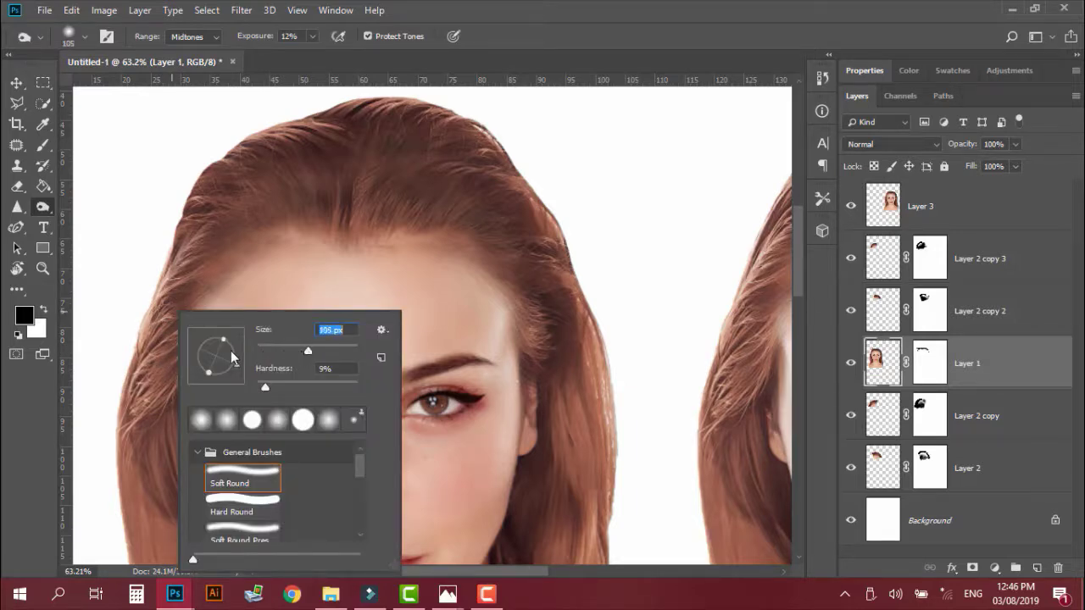
pyautogui.click(161, 353)
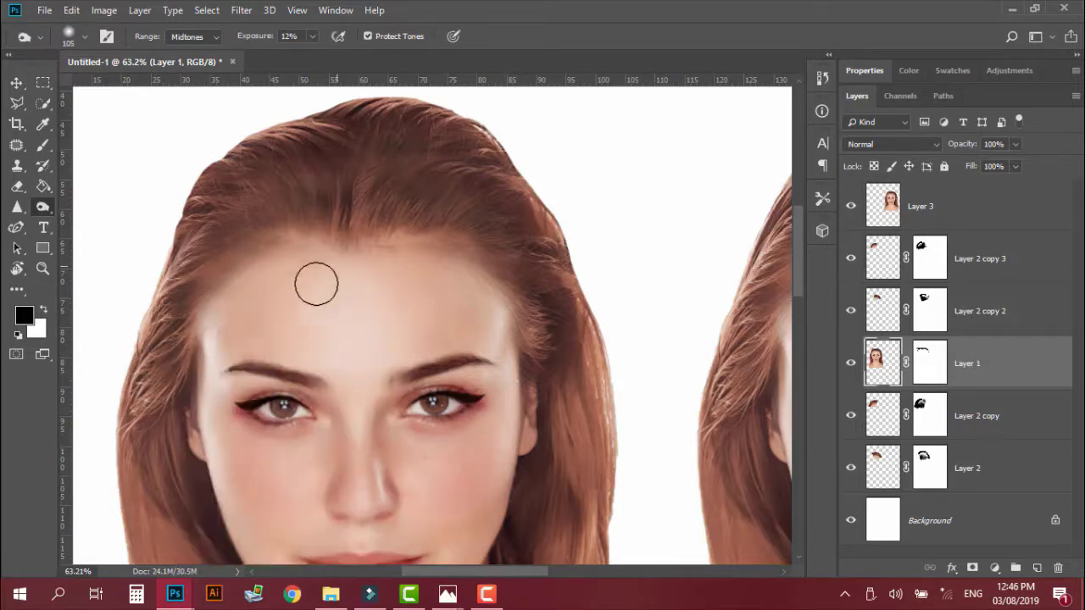
pyautogui.moveTo(529, 313); pyautogui.dragTo(560, 400)
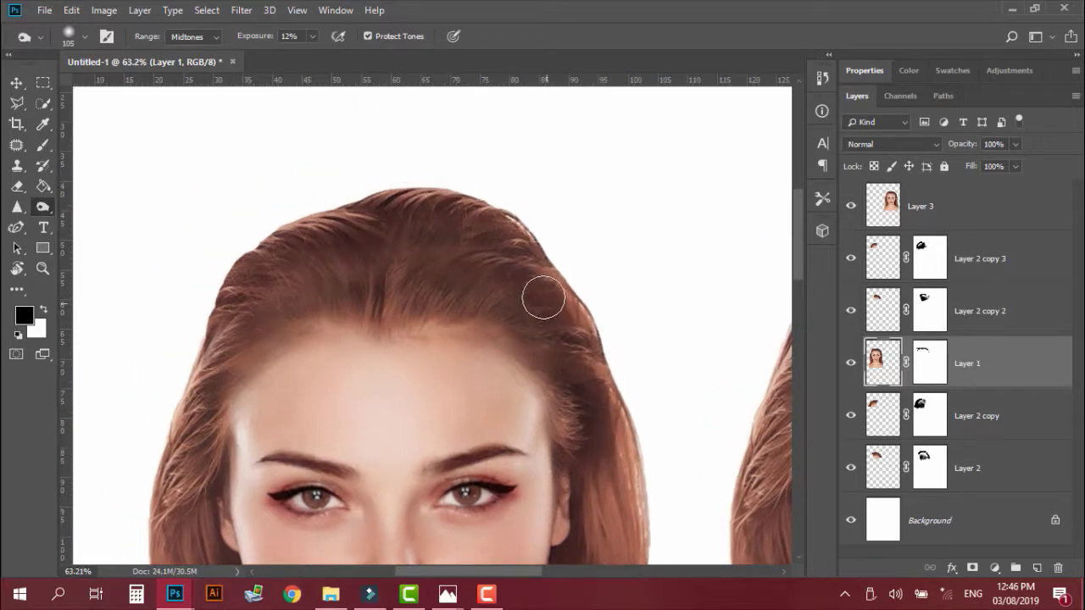
pyautogui.moveTo(521, 304); pyautogui.dragTo(504, 259)
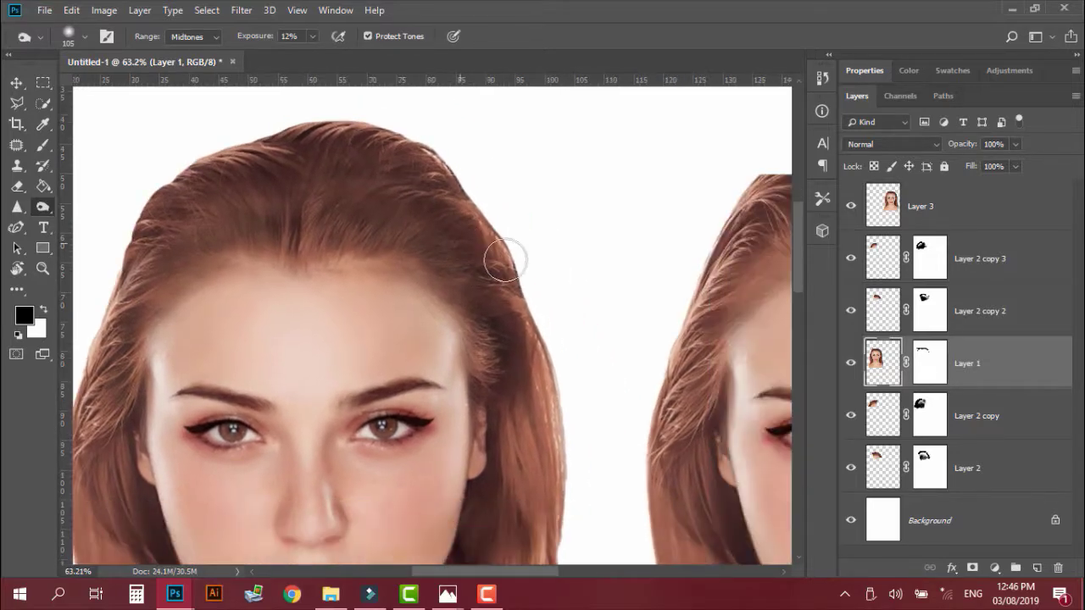
pyautogui.moveTo(528, 392)
pyautogui.mouseDown()
pyautogui.moveTo(501, 308)
pyautogui.moveTo(588, 484)
pyautogui.mouseUp()
pyautogui.moveTo(231, 315); pyautogui.dragTo(302, 217)
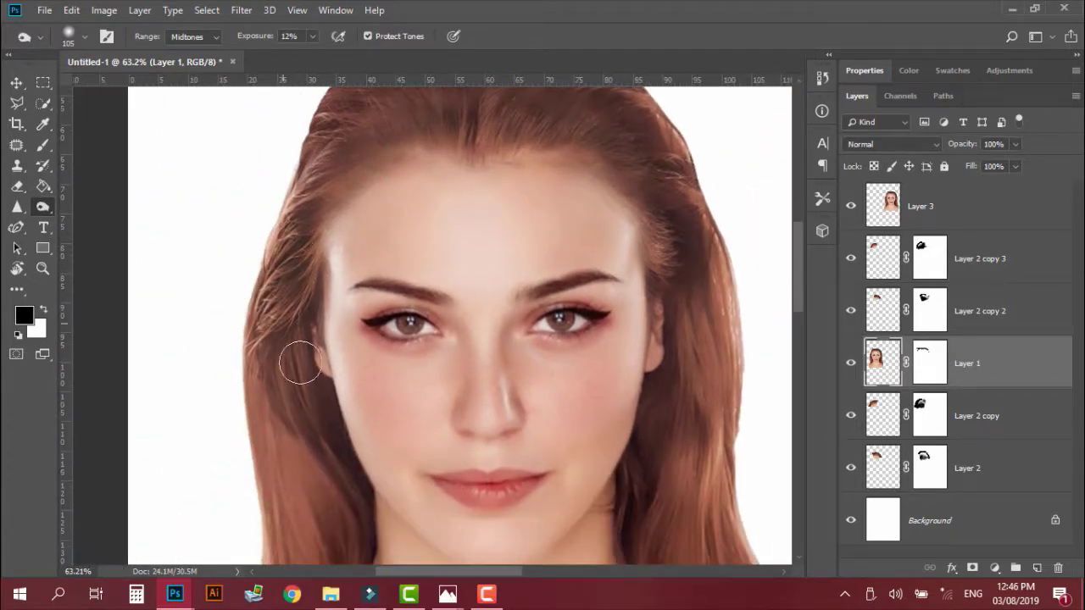
pyautogui.moveTo(308, 356); pyautogui.dragTo(283, 246)
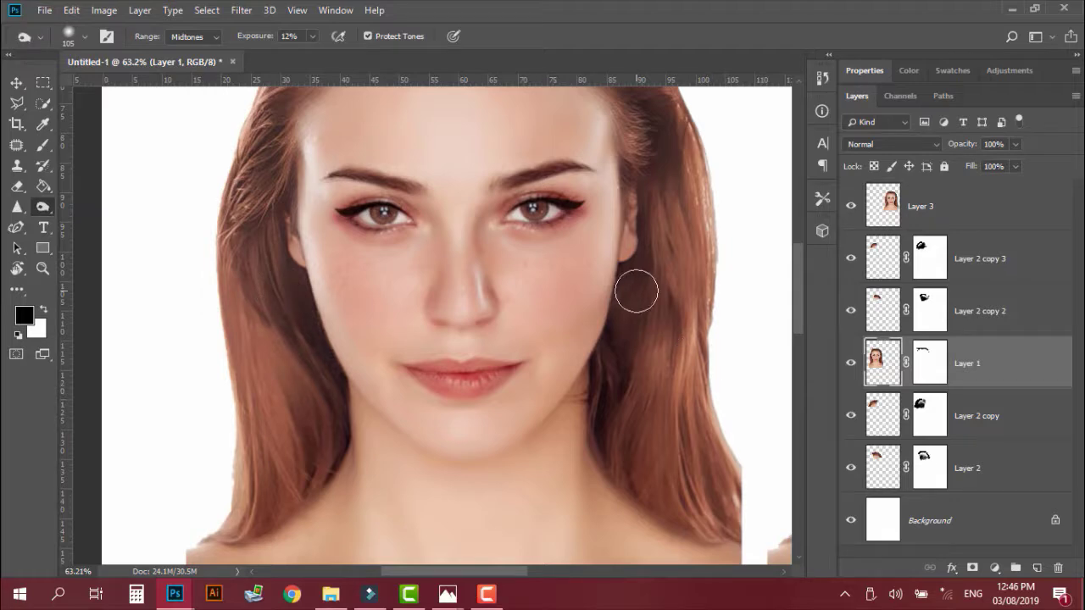
pyautogui.moveTo(663, 317); pyautogui.dragTo(585, 405)
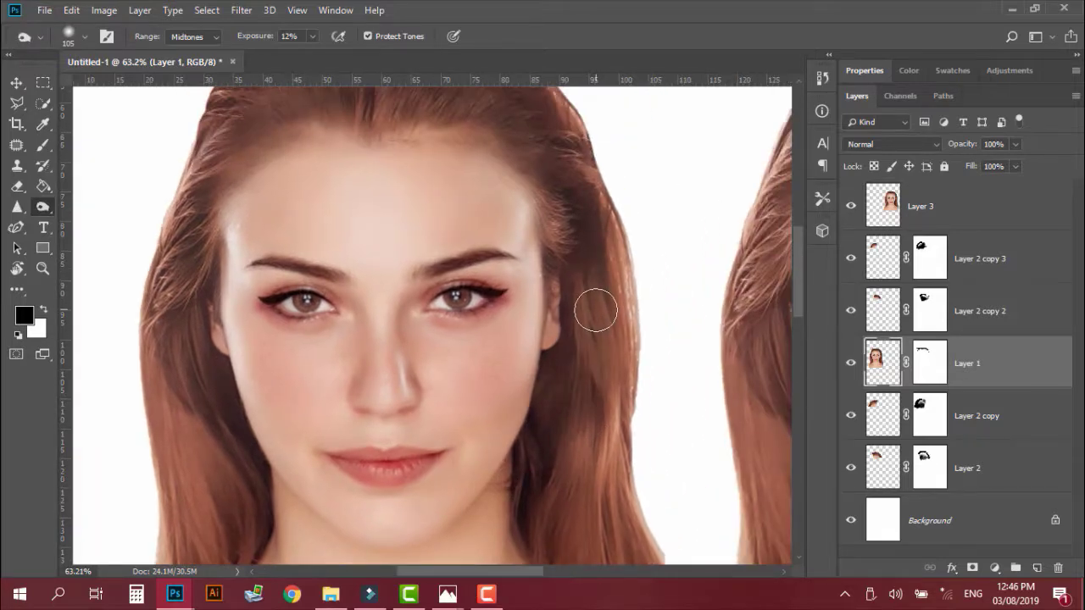
# Step: Burn the lower lengths of hair beside the jaw and neck on Layer 1 to match the darkened upper hair
pyautogui.scroll(-4, 548, 465)
pyautogui.moveTo(554, 470); pyautogui.dragTo(501, 390)
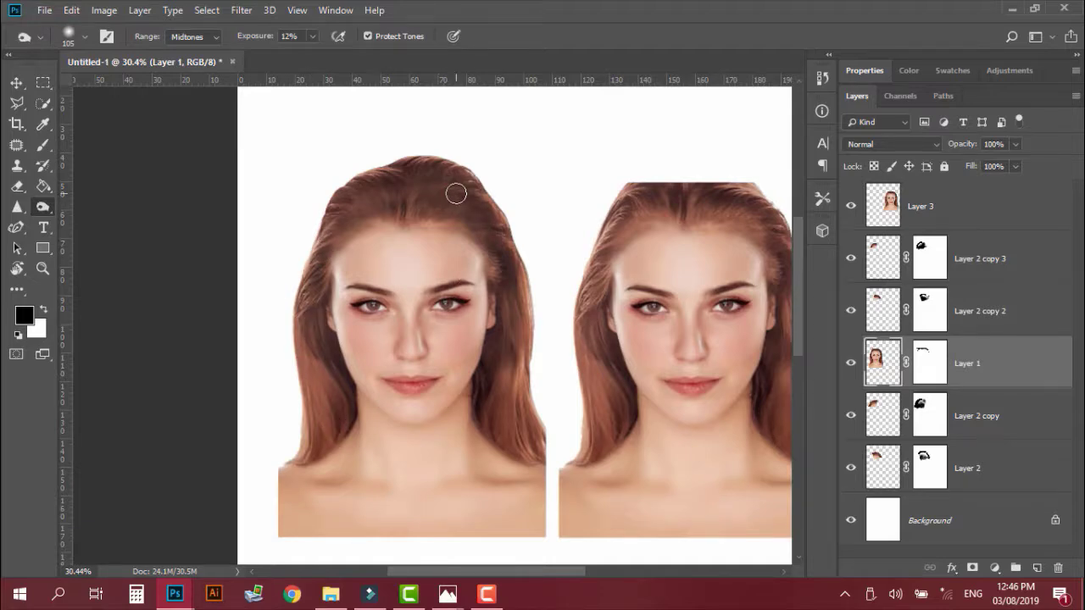
pyautogui.scroll(2, 476, 267)
pyautogui.scroll(3, 475, 263)
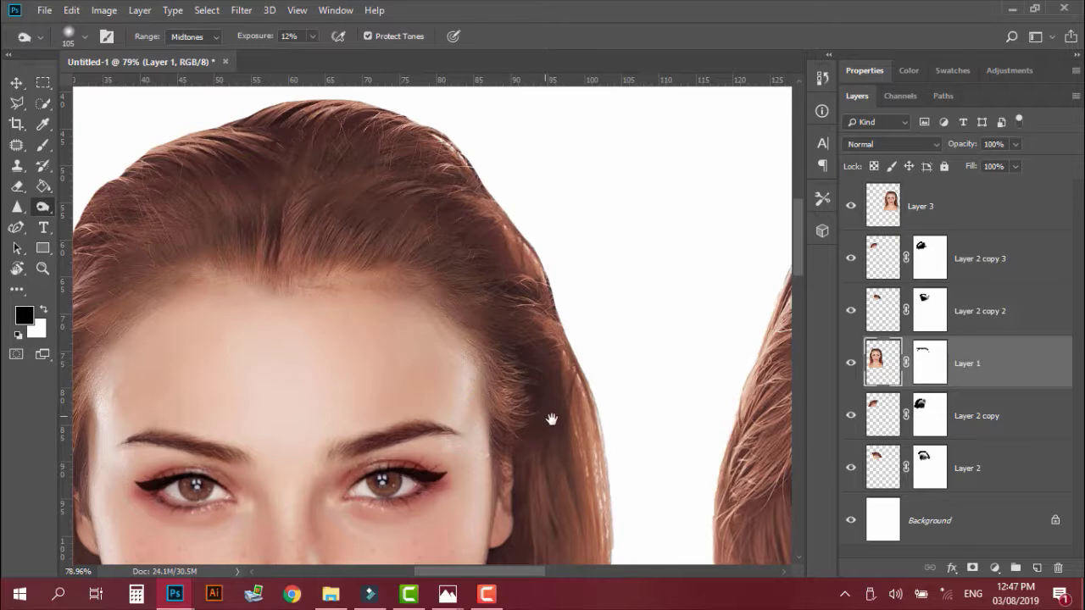
pyautogui.scroll(-3, 525, 262)
pyautogui.moveTo(531, 353); pyautogui.dragTo(515, 237)
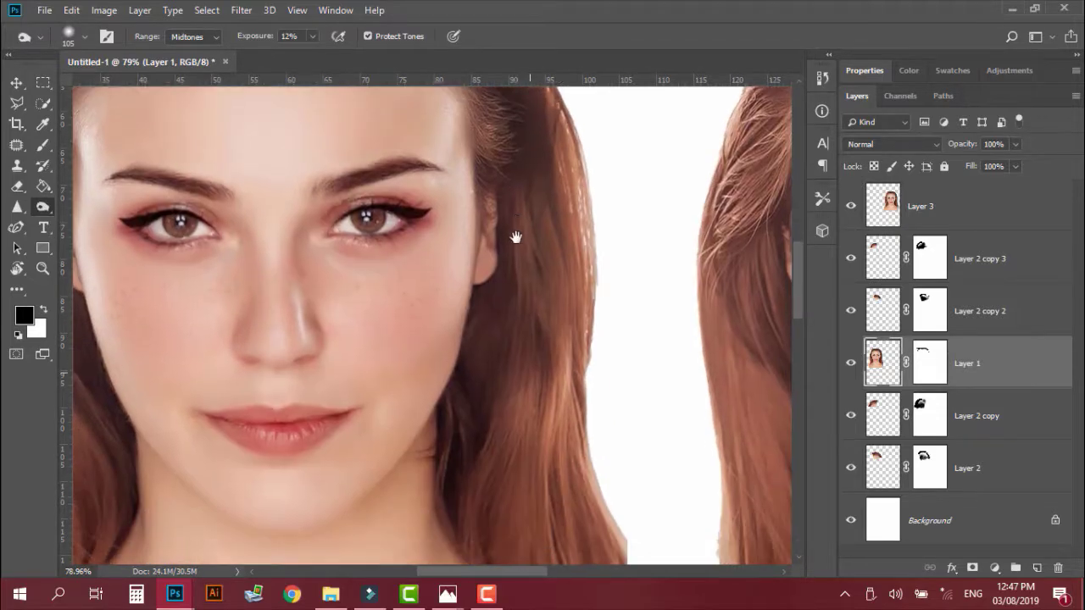
pyautogui.scroll(-2, 512, 406)
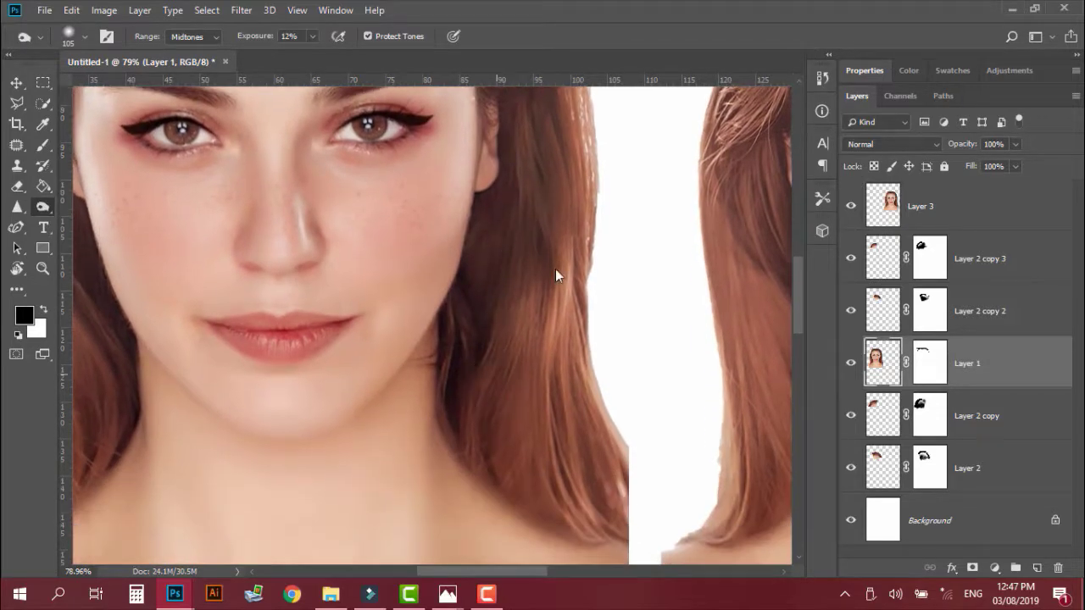
pyautogui.moveTo(533, 376); pyautogui.dragTo(675, 339)
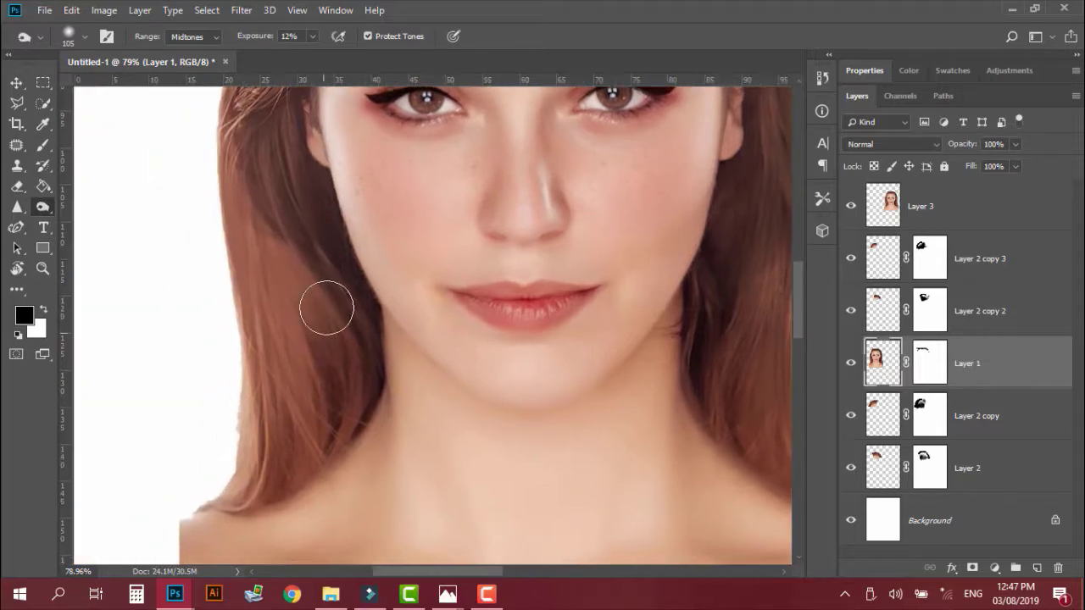
pyautogui.moveTo(312, 268)
pyautogui.mouseDown()
pyautogui.moveTo(308, 439)
pyautogui.moveTo(308, 375)
pyautogui.moveTo(262, 200)
pyautogui.moveTo(299, 349)
pyautogui.mouseUp()
# Step: Touch up the rebuilt head's hair tone with the 105 px burn brush on Layer 1, Layer 2 copy 3 and Layer 2 copy 2
pyautogui.scroll(-5, 299, 349)
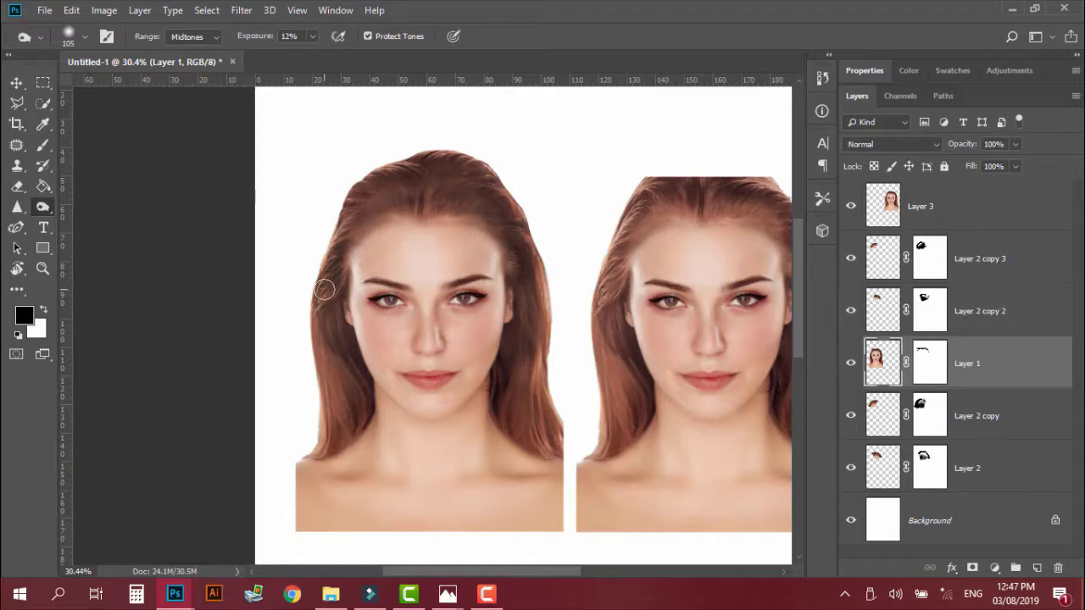
pyautogui.moveTo(590, 339); pyautogui.dragTo(534, 356)
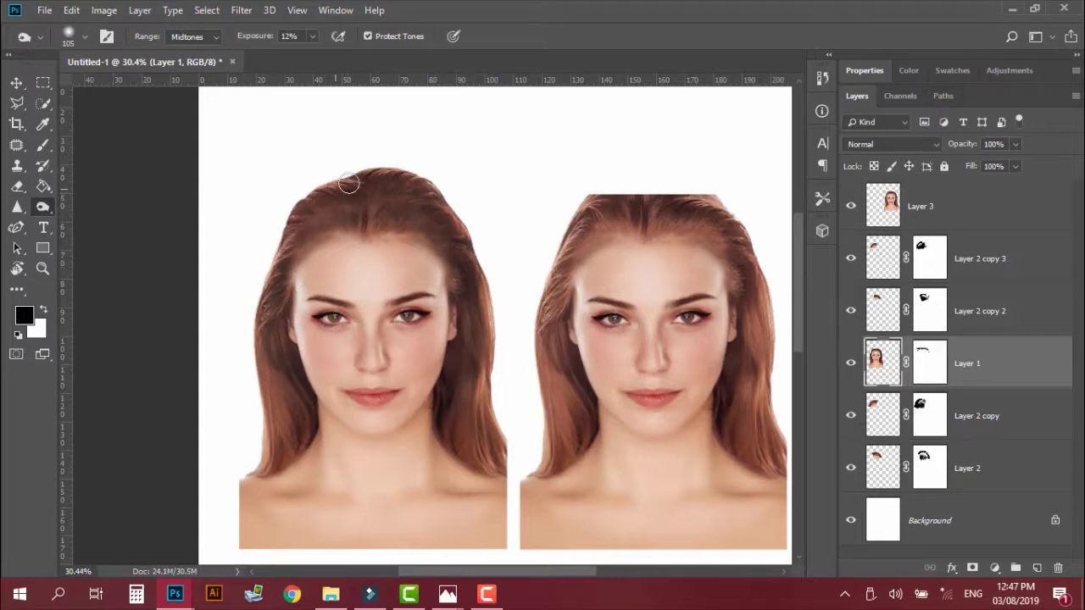
pyautogui.click(882, 258)
pyautogui.click(882, 311)
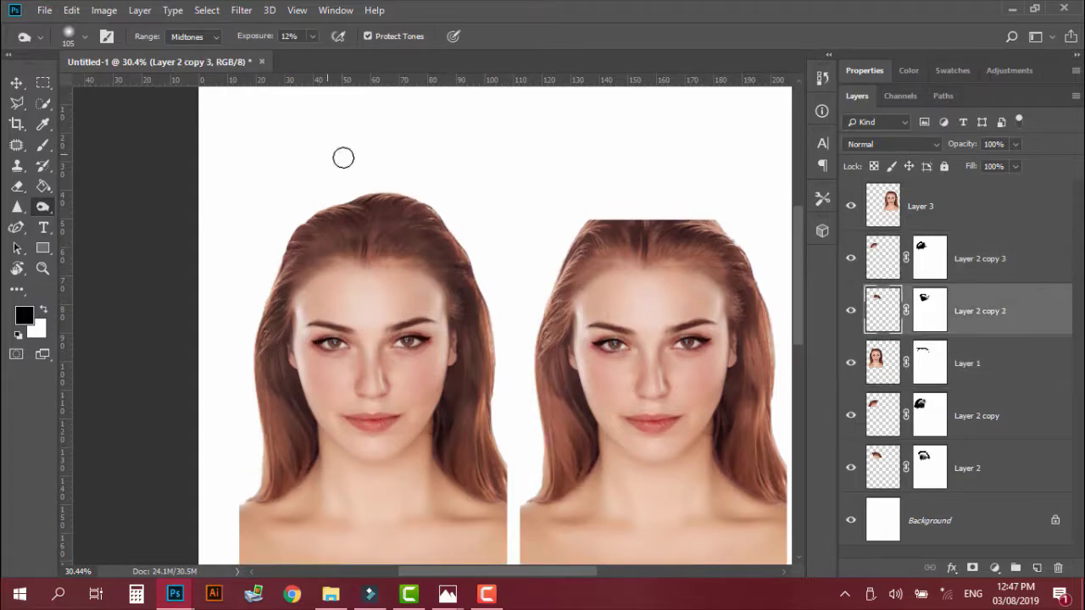
# Step: Clear the layer selection and compare the rebuilt portrait with the original cropped portrait, overall and up close
pyautogui.click(16, 82)
pyautogui.click(572, 272)
pyautogui.scroll(-2, 421, 278)
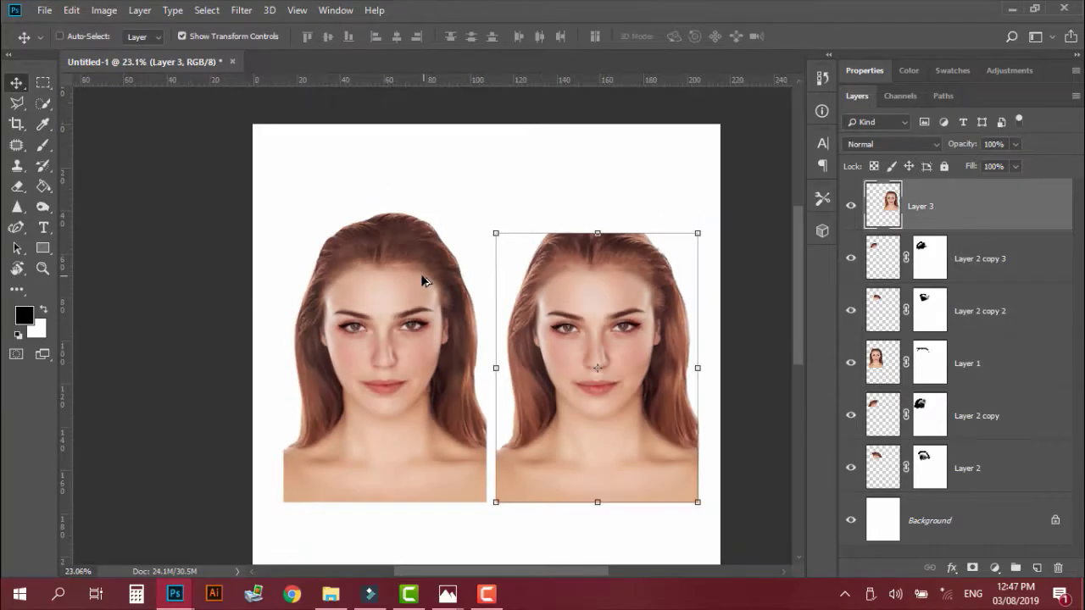
pyautogui.keyDown('ctrl'); pyautogui.click(641, 235); pyautogui.keyUp('ctrl')
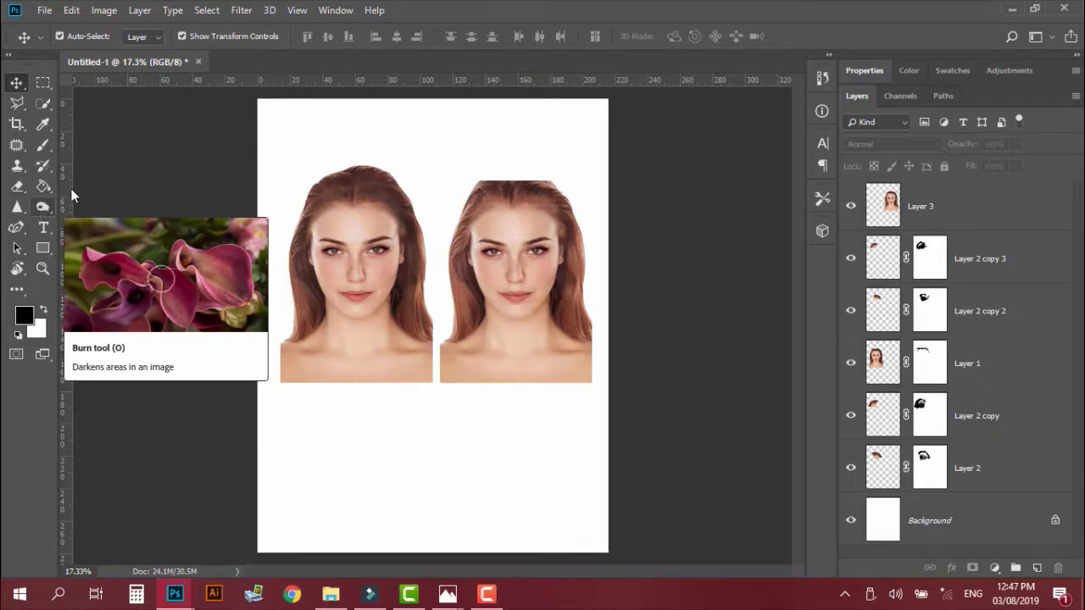
pyautogui.scroll(2, 402, 295)
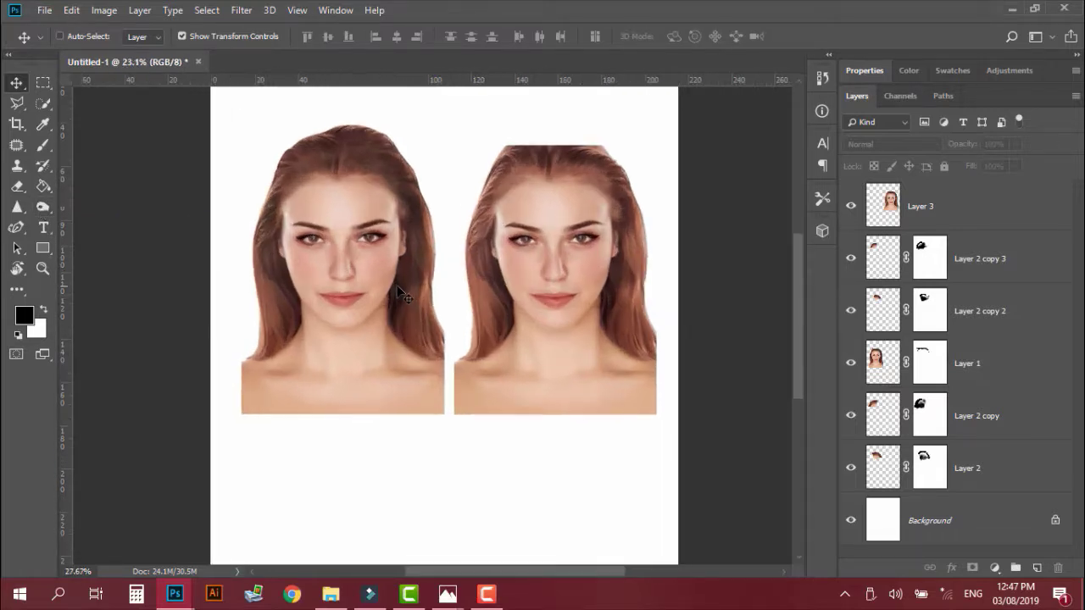
pyautogui.scroll(1, 403, 295)
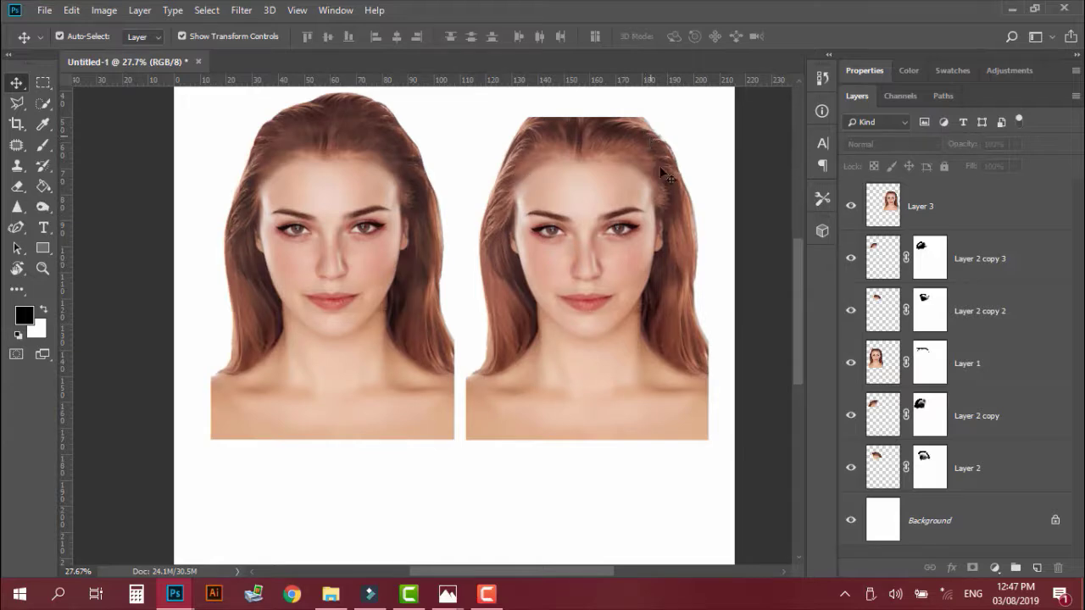
pyautogui.scroll(5, 644, 204)
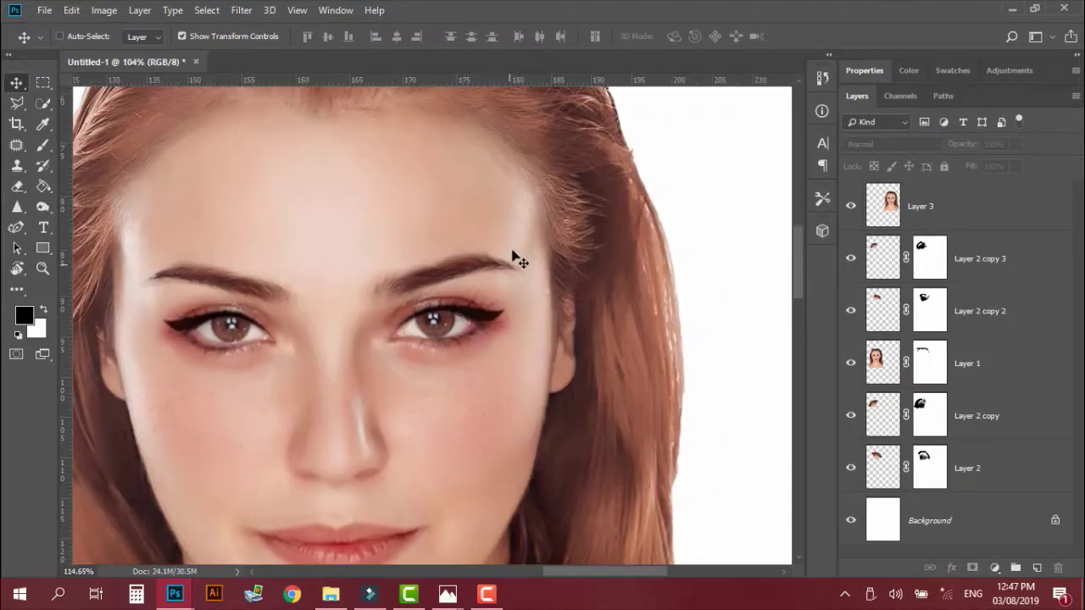
# Step: Examine the original portrait's hairline and side hair up close, then deselect the layers and view both portraits side by side
pyautogui.scroll(4, 518, 261)
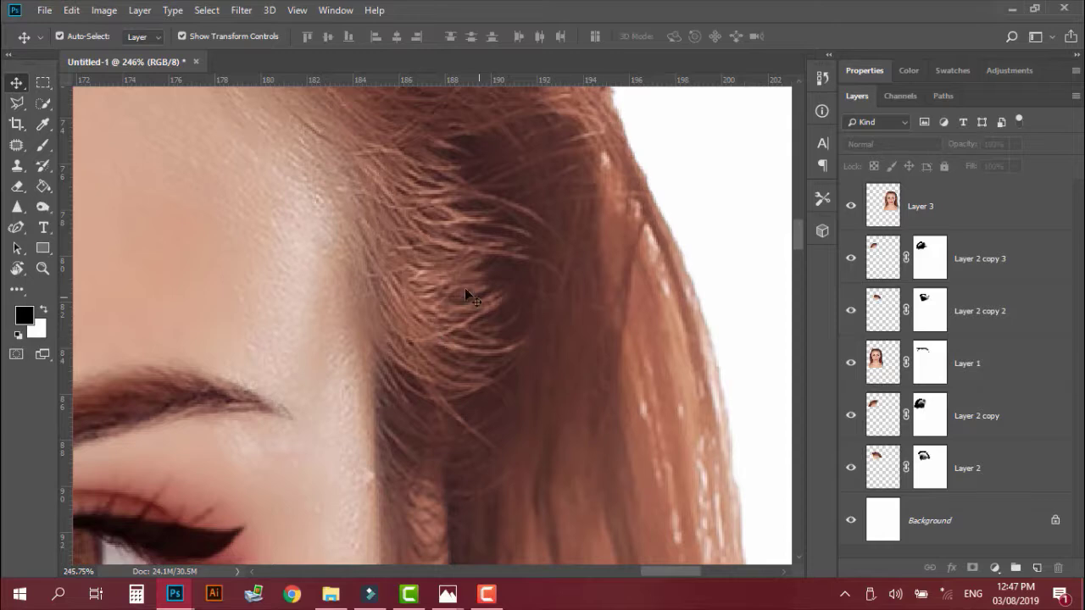
pyautogui.scroll(-5, 473, 324)
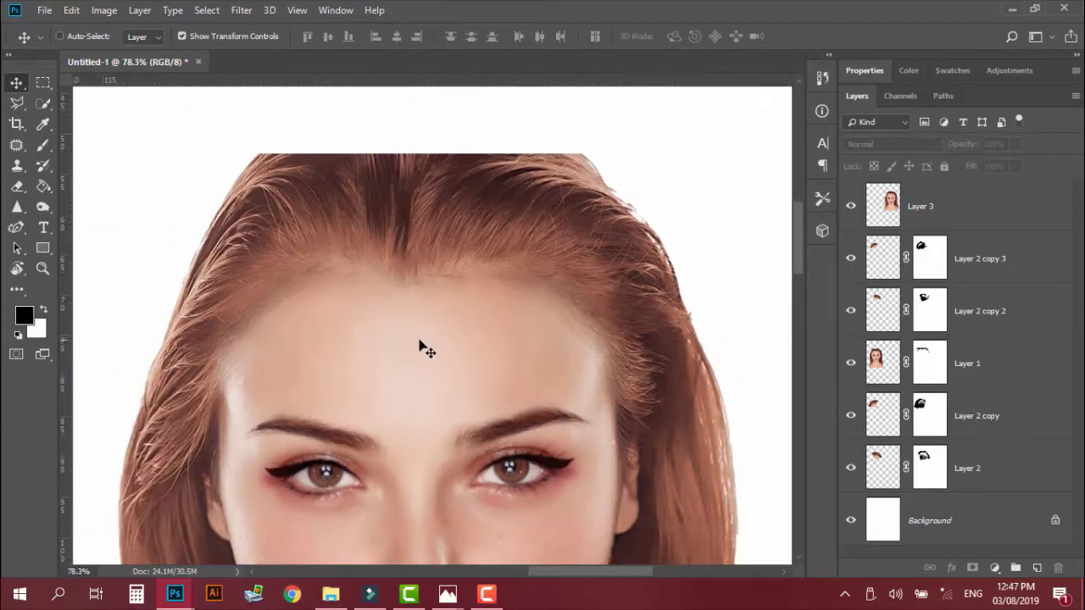
pyautogui.moveTo(602, 323); pyautogui.dragTo(788, 347)
pyautogui.moveTo(169, 299); pyautogui.dragTo(652, 337)
pyautogui.scroll(-5, 591, 381)
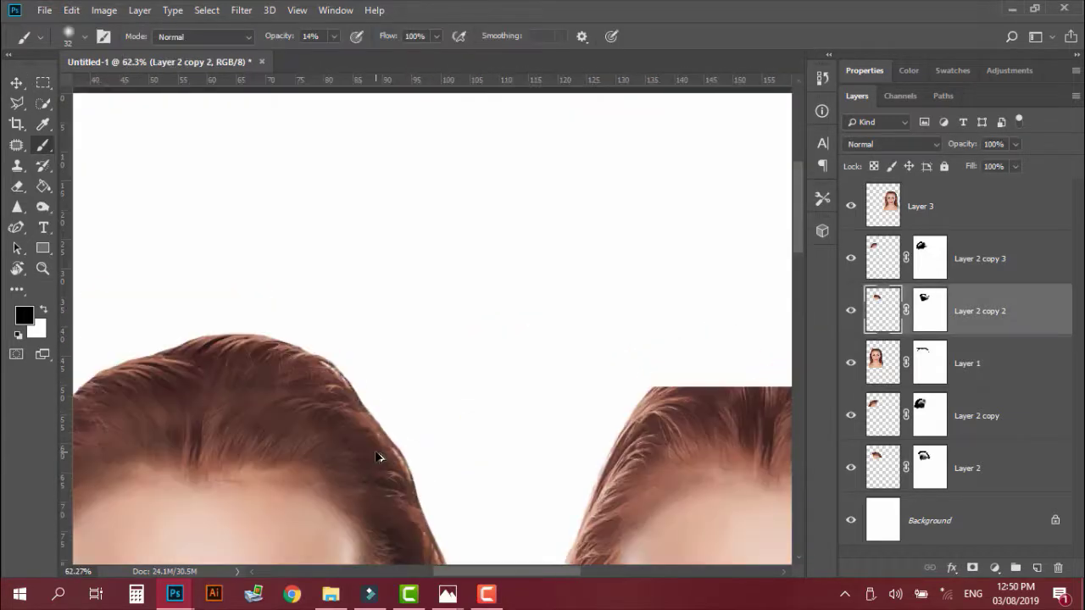
pyautogui.scroll(-5, 432, 475)
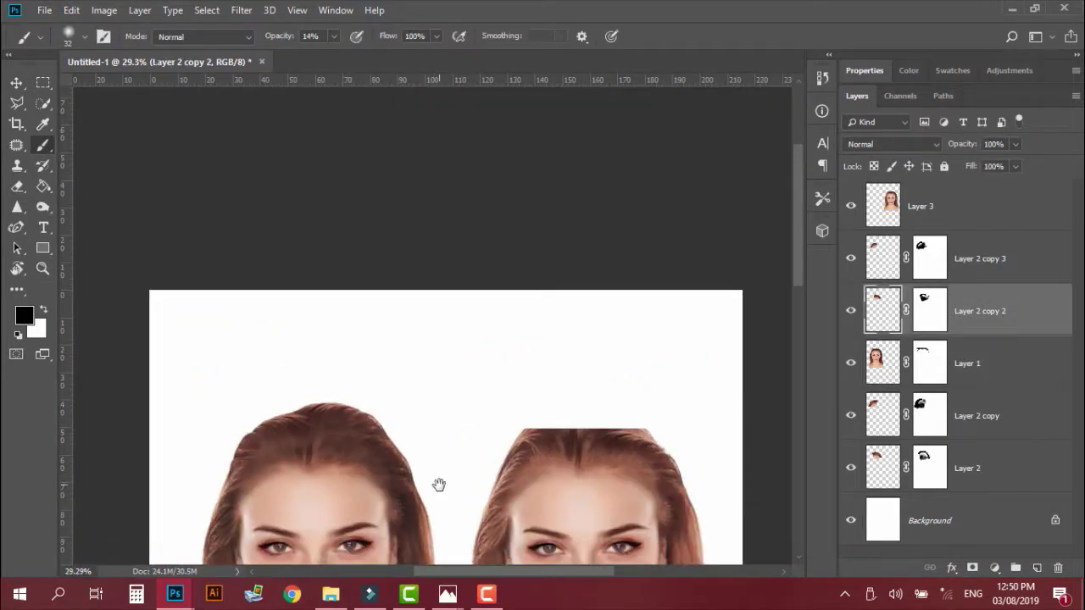
pyautogui.click(16, 82)
pyautogui.click(556, 306)
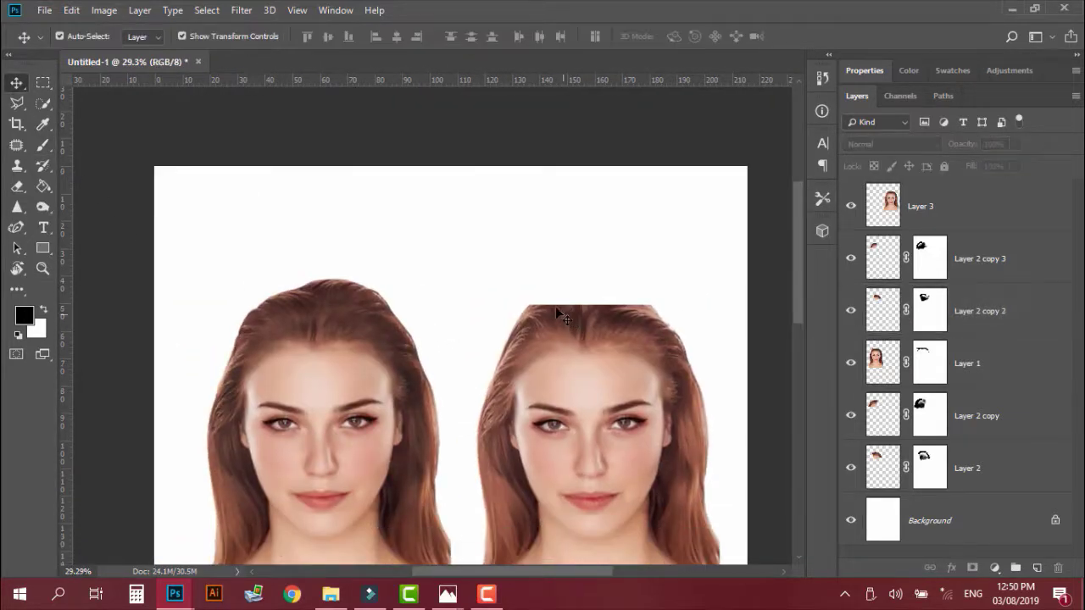
pyautogui.scroll(-3, 529, 447)
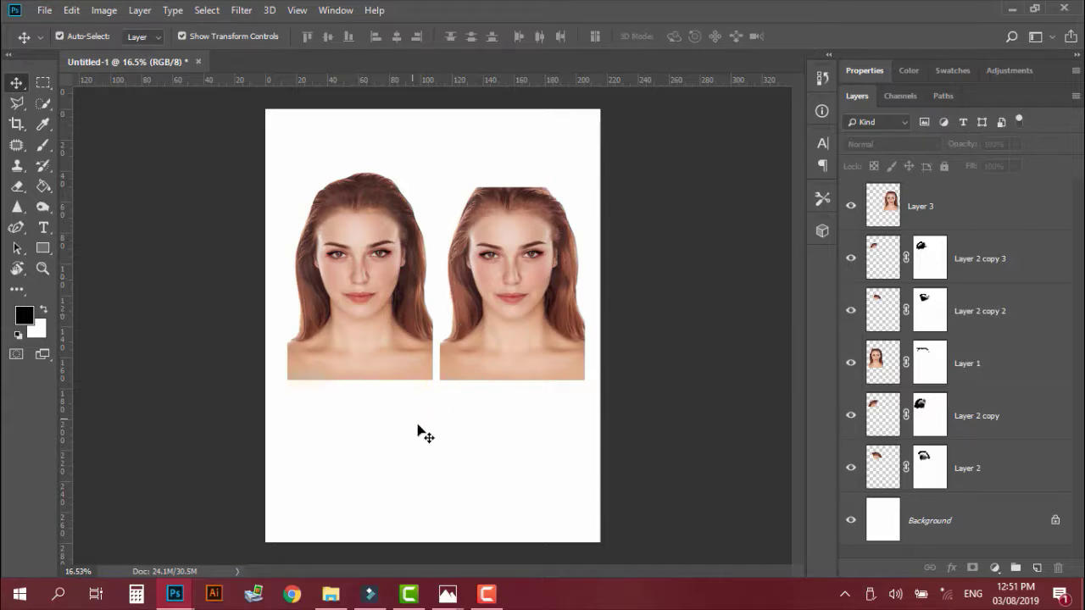
# Step: Swap the two portraits, placing the original cropped one on the left of the page and the rebuilt one's five layers on the right
pyautogui.moveTo(418, 432); pyautogui.dragTo(376, 212)
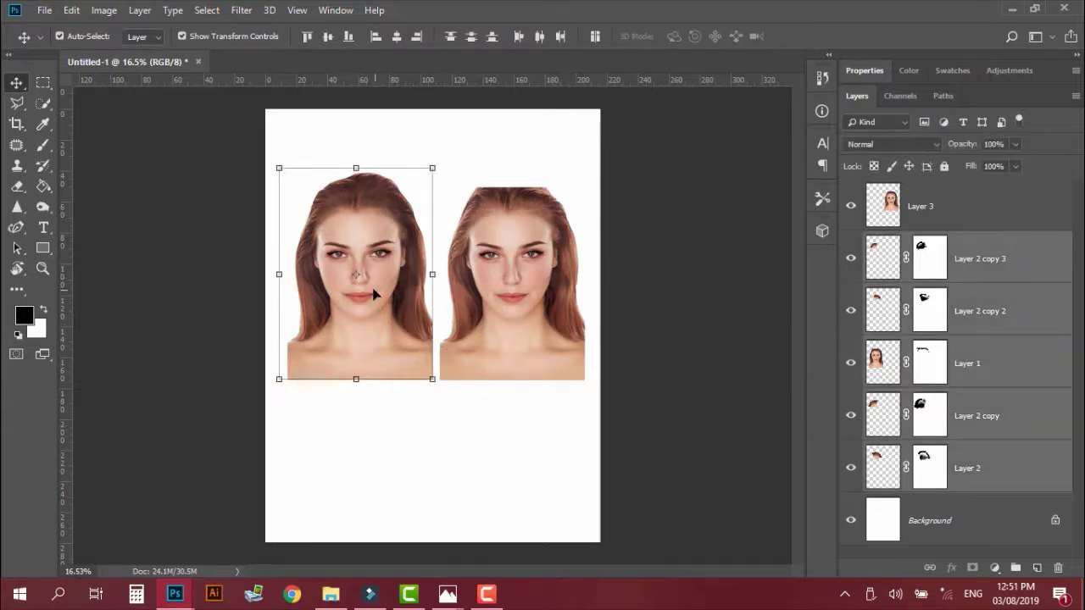
pyautogui.moveTo(373, 294); pyautogui.dragTo(572, 452)
pyautogui.moveTo(538, 249); pyautogui.dragTo(405, 240)
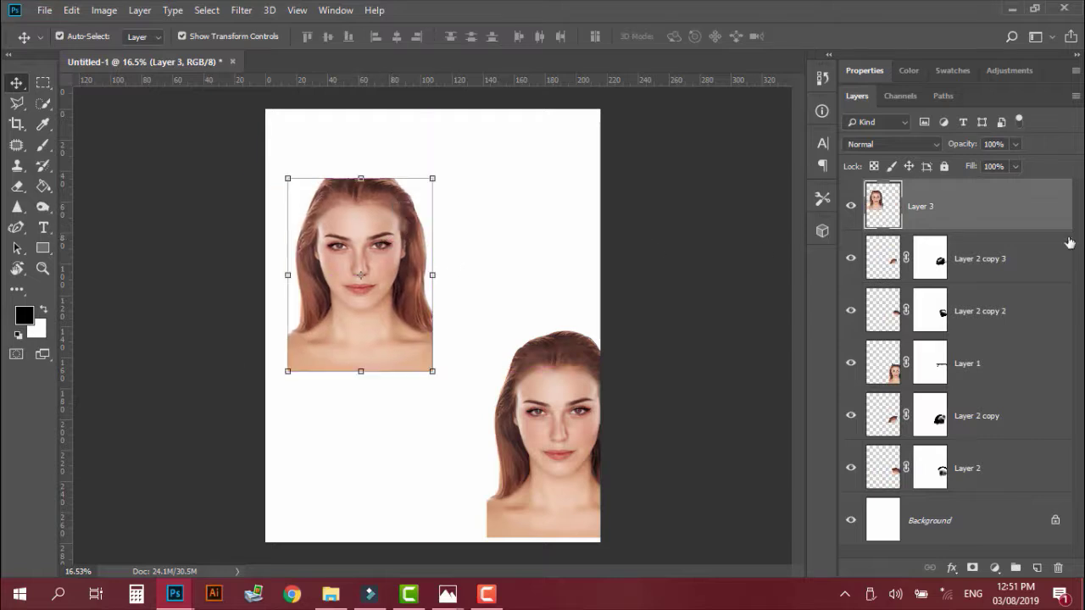
pyautogui.click(1001, 258)
pyautogui.moveTo(603, 414); pyautogui.dragTo(549, 244)
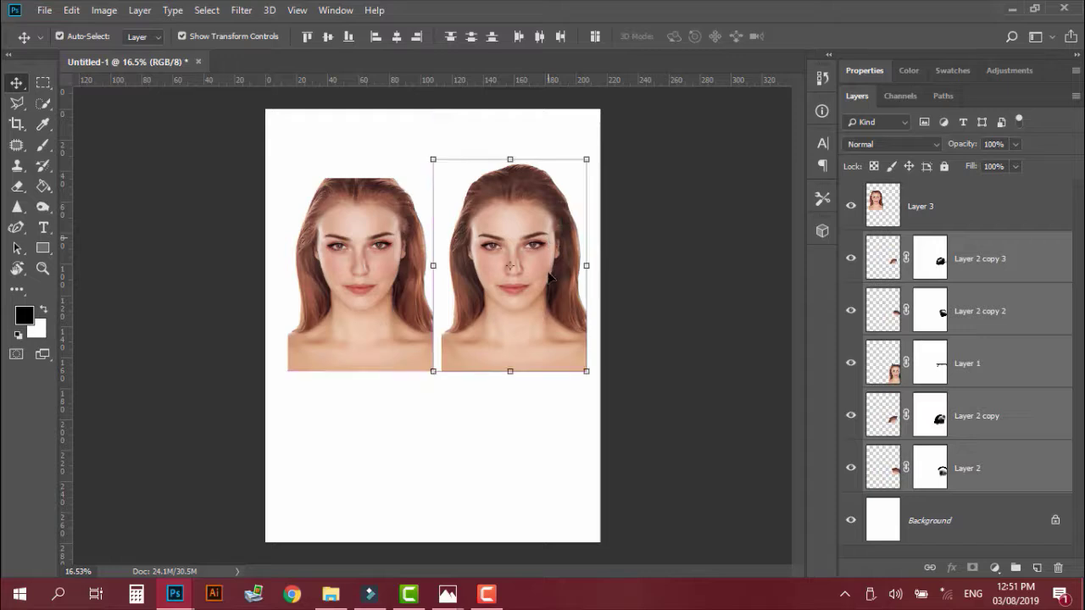
pyautogui.click(653, 479)
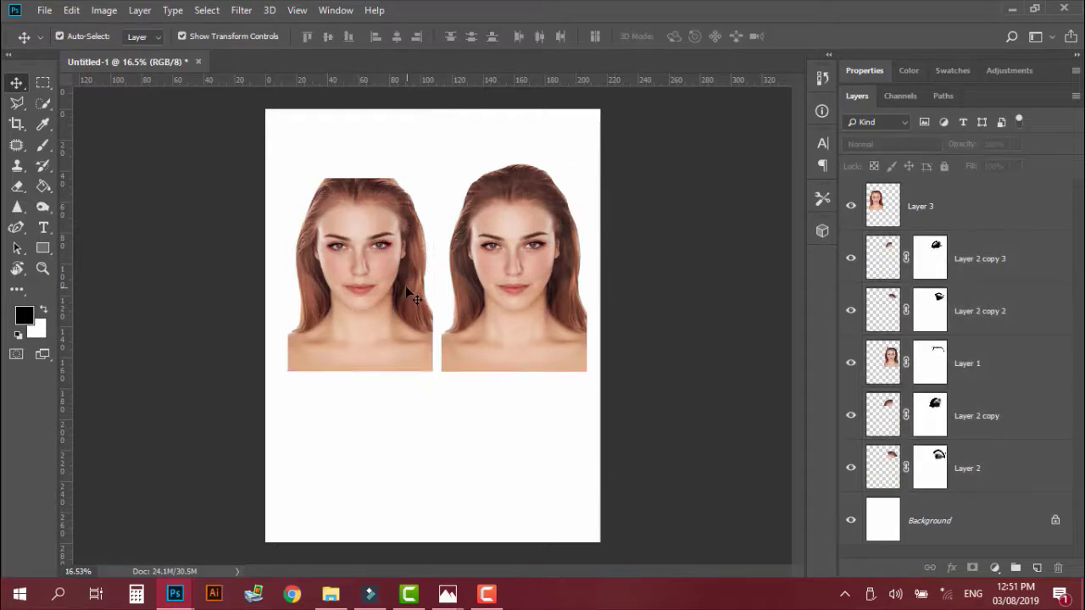